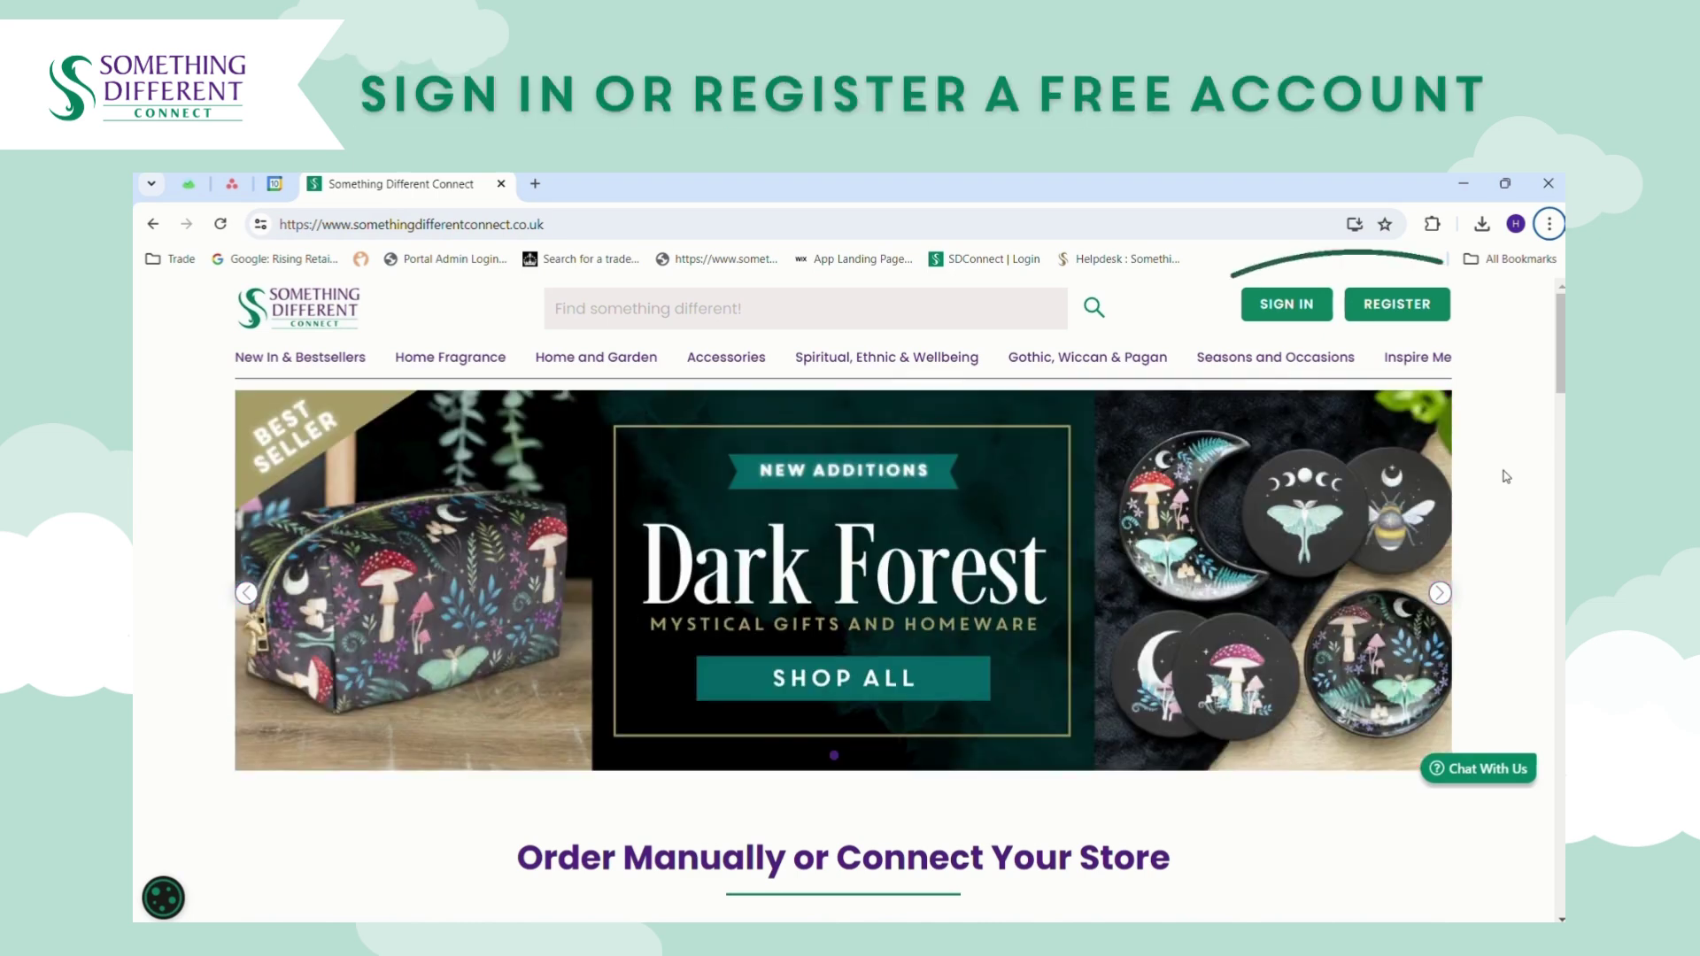
Sign in to the seller account and open Settings to the Automate your prices page.
mouse_move(1247, 363)
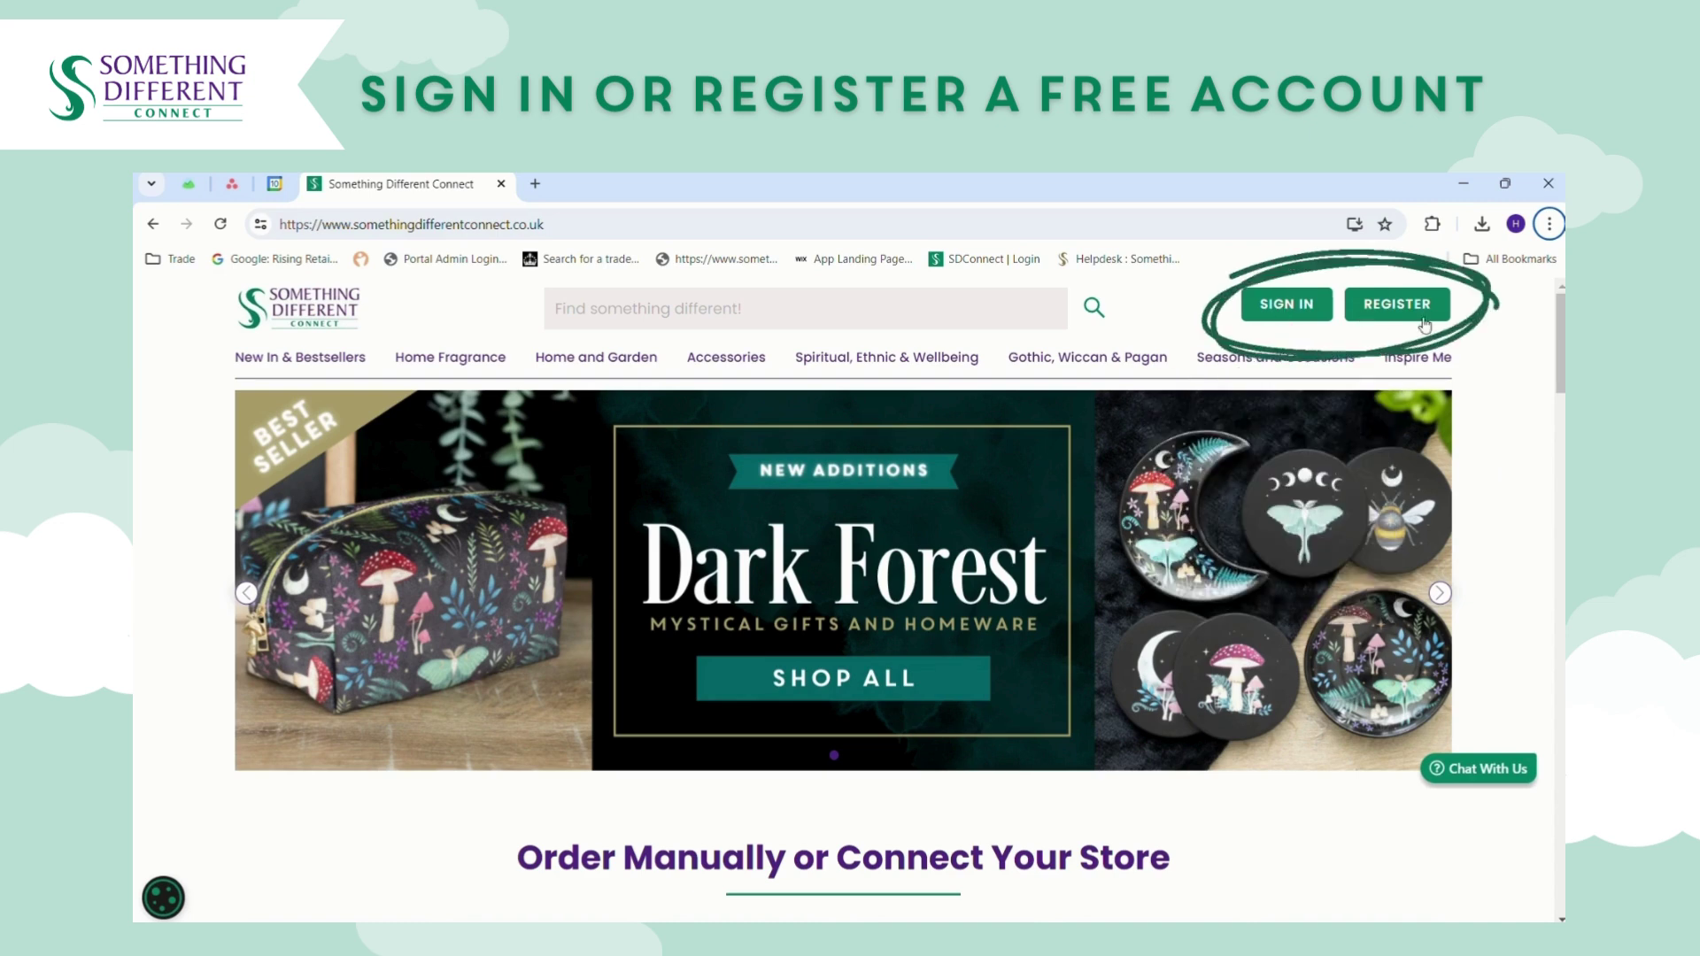
left_click(1288, 306)
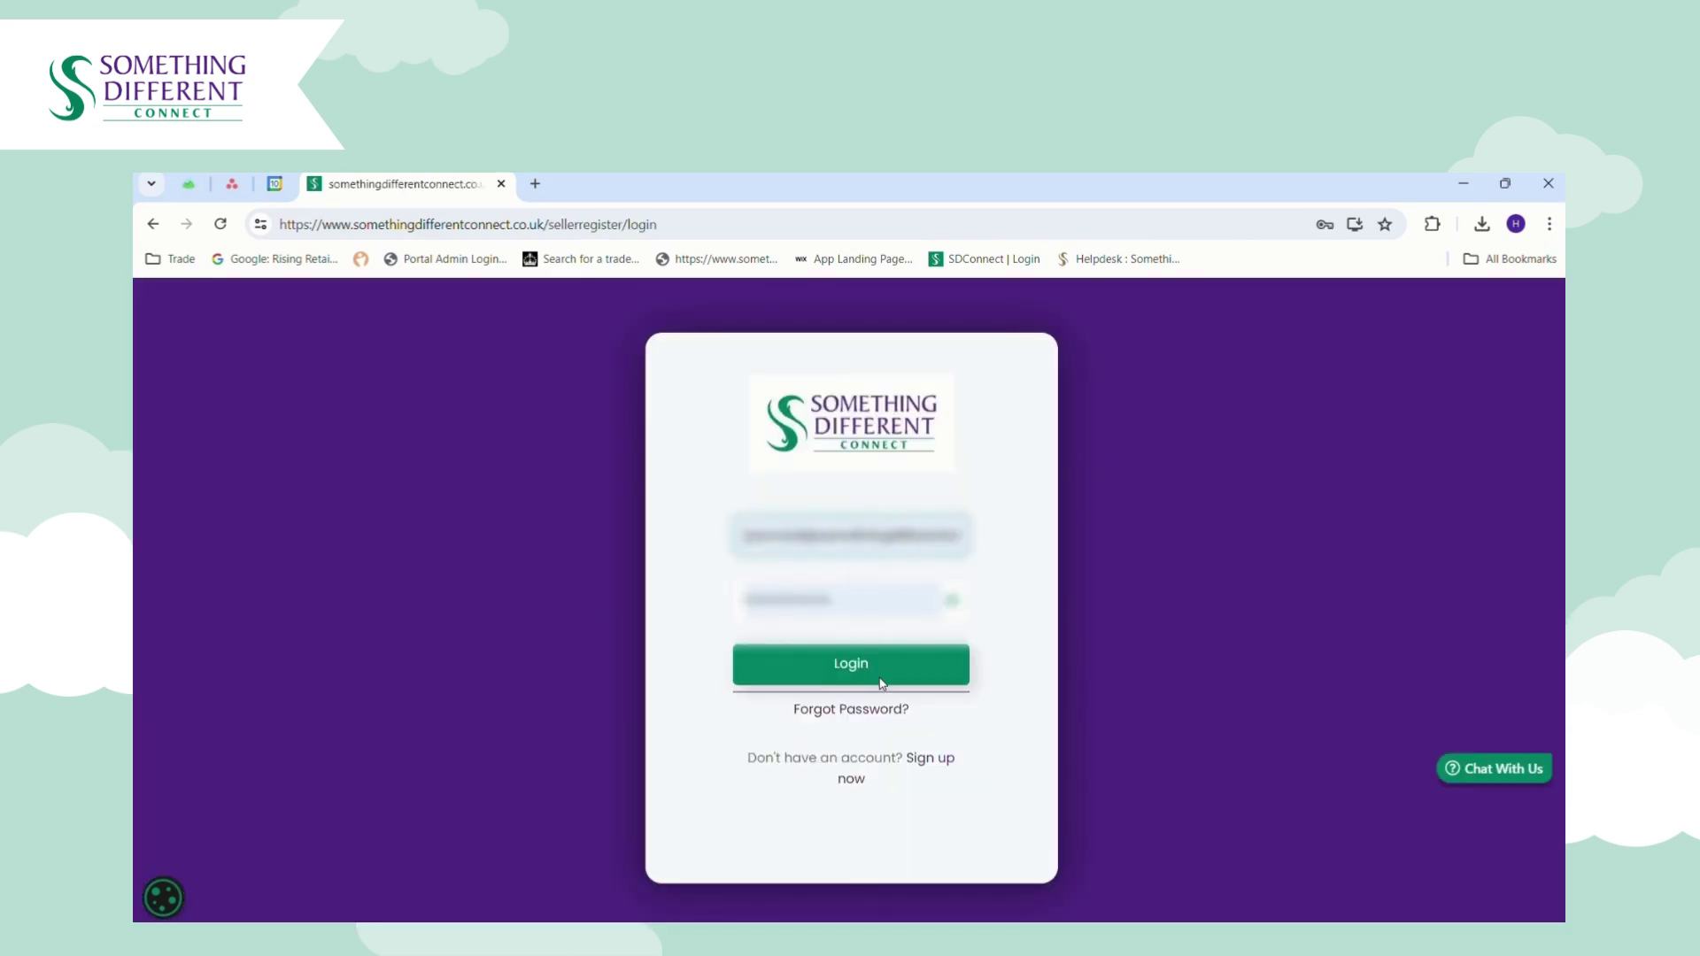
left_click(830, 664)
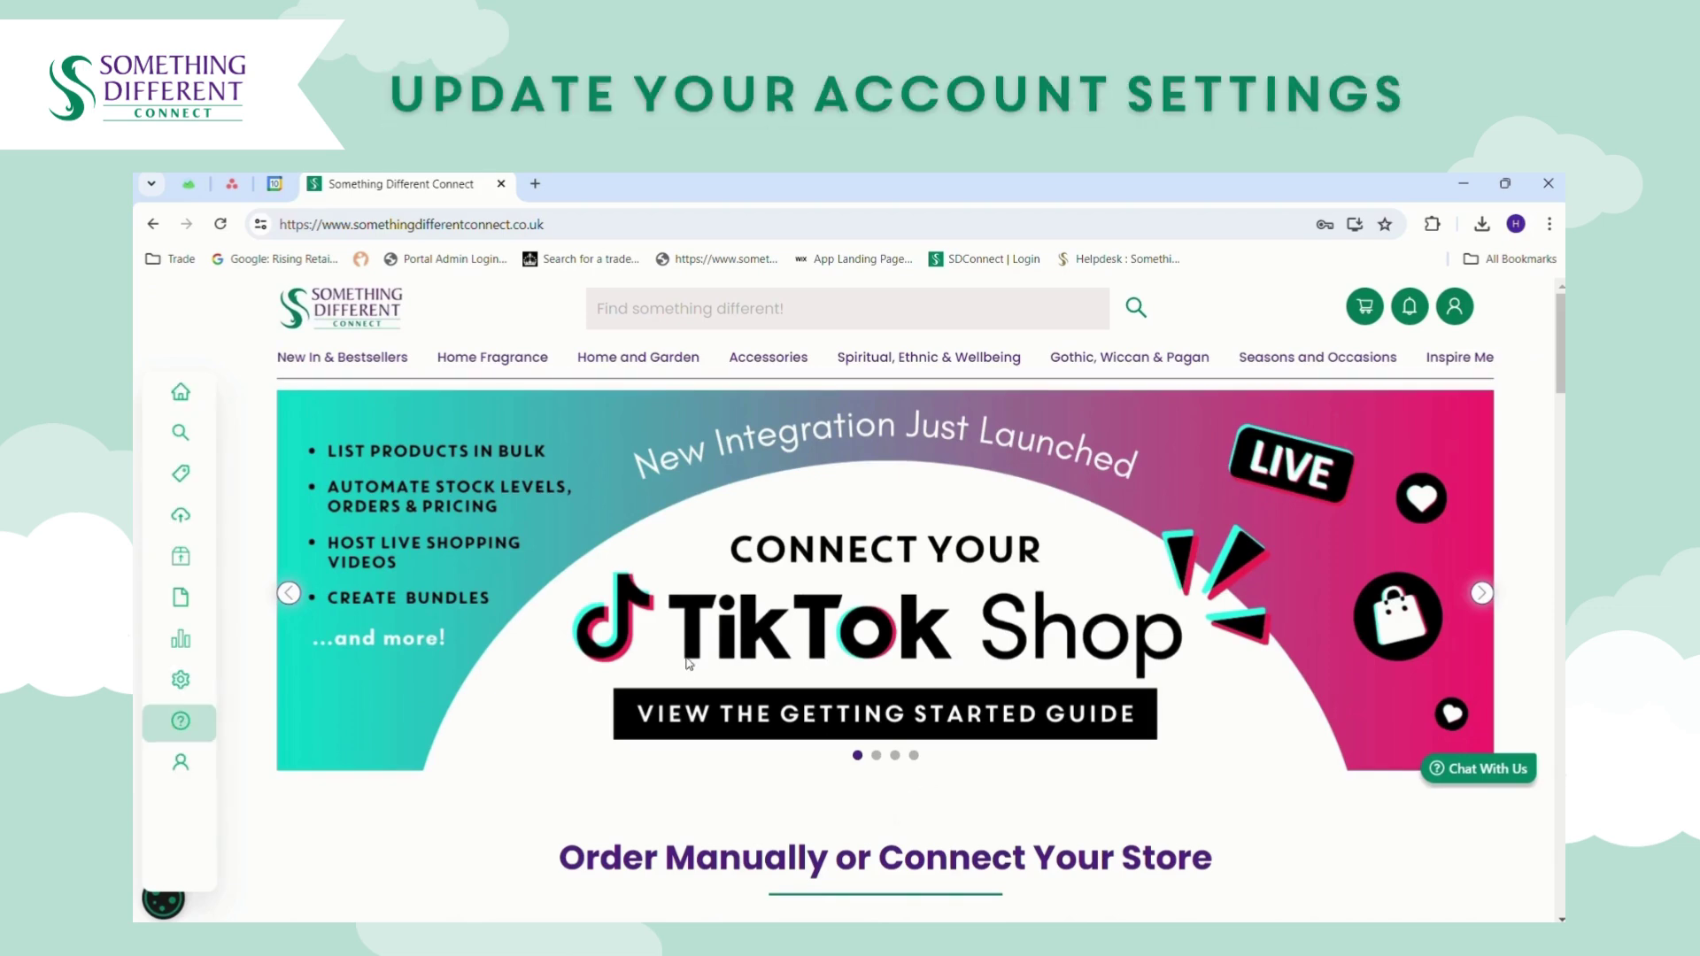
mouse_move(190, 722)
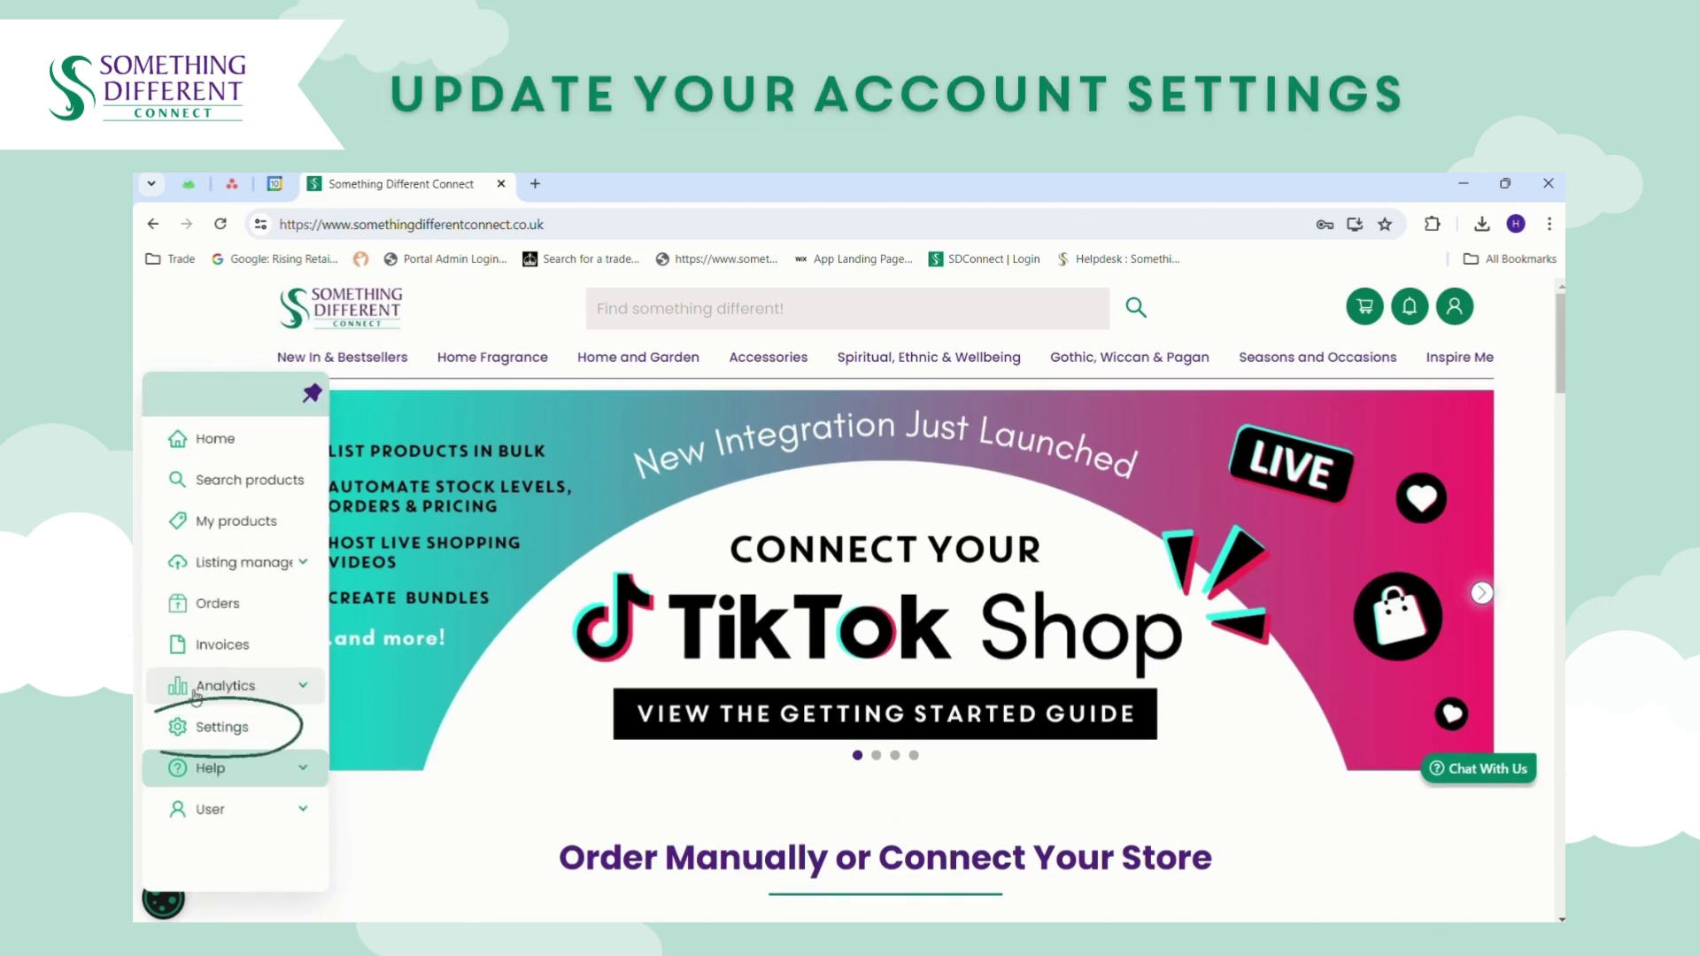
left_click(198, 734)
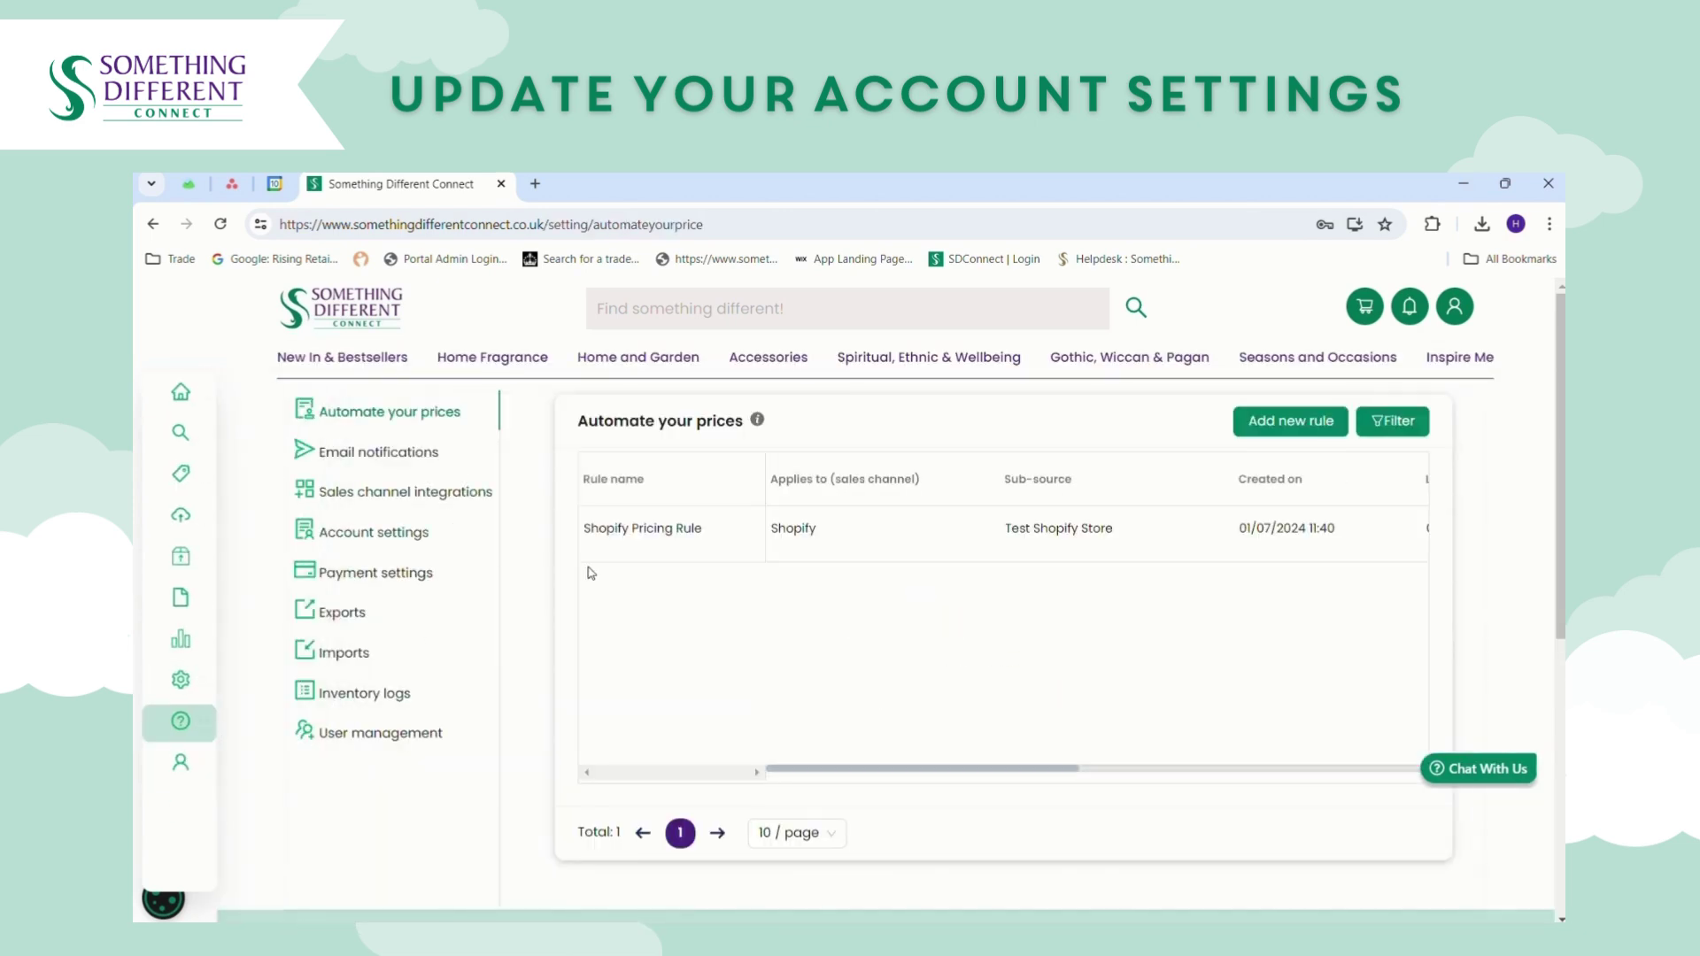
Look over the Account settings form, then move to Payment settings.
left_click(390, 531)
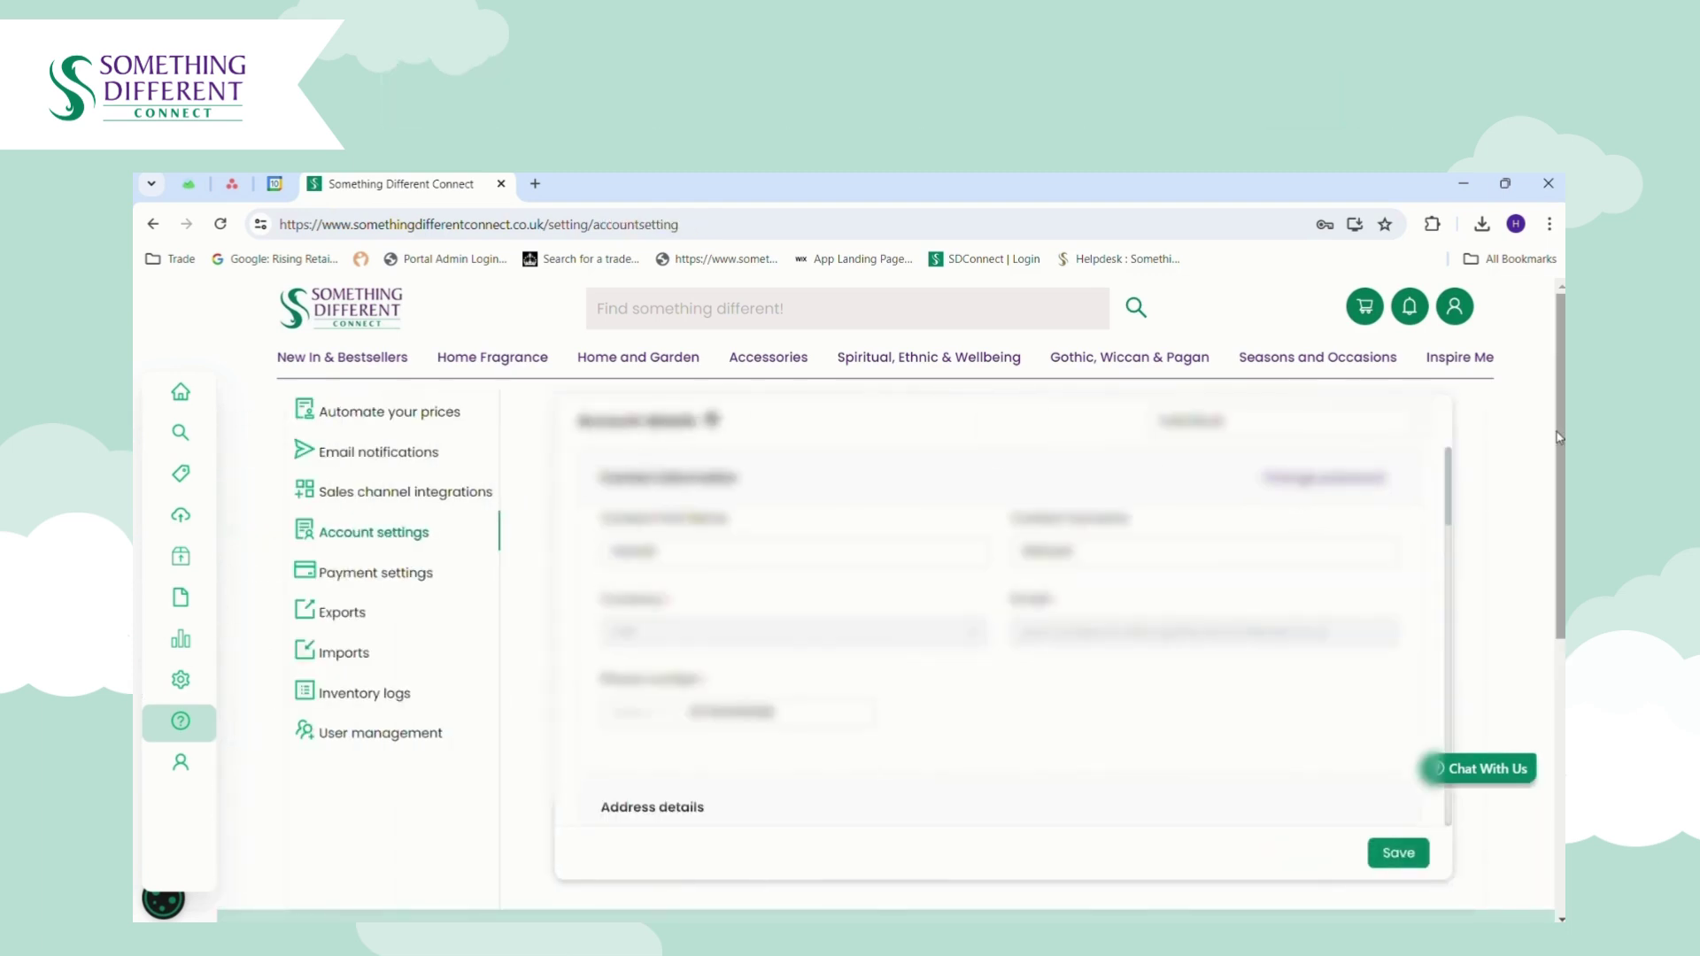
mouse_move(1454, 478)
left_mouse_down()
mouse_move(1443, 752)
mouse_move(1462, 471)
left_mouse_up()
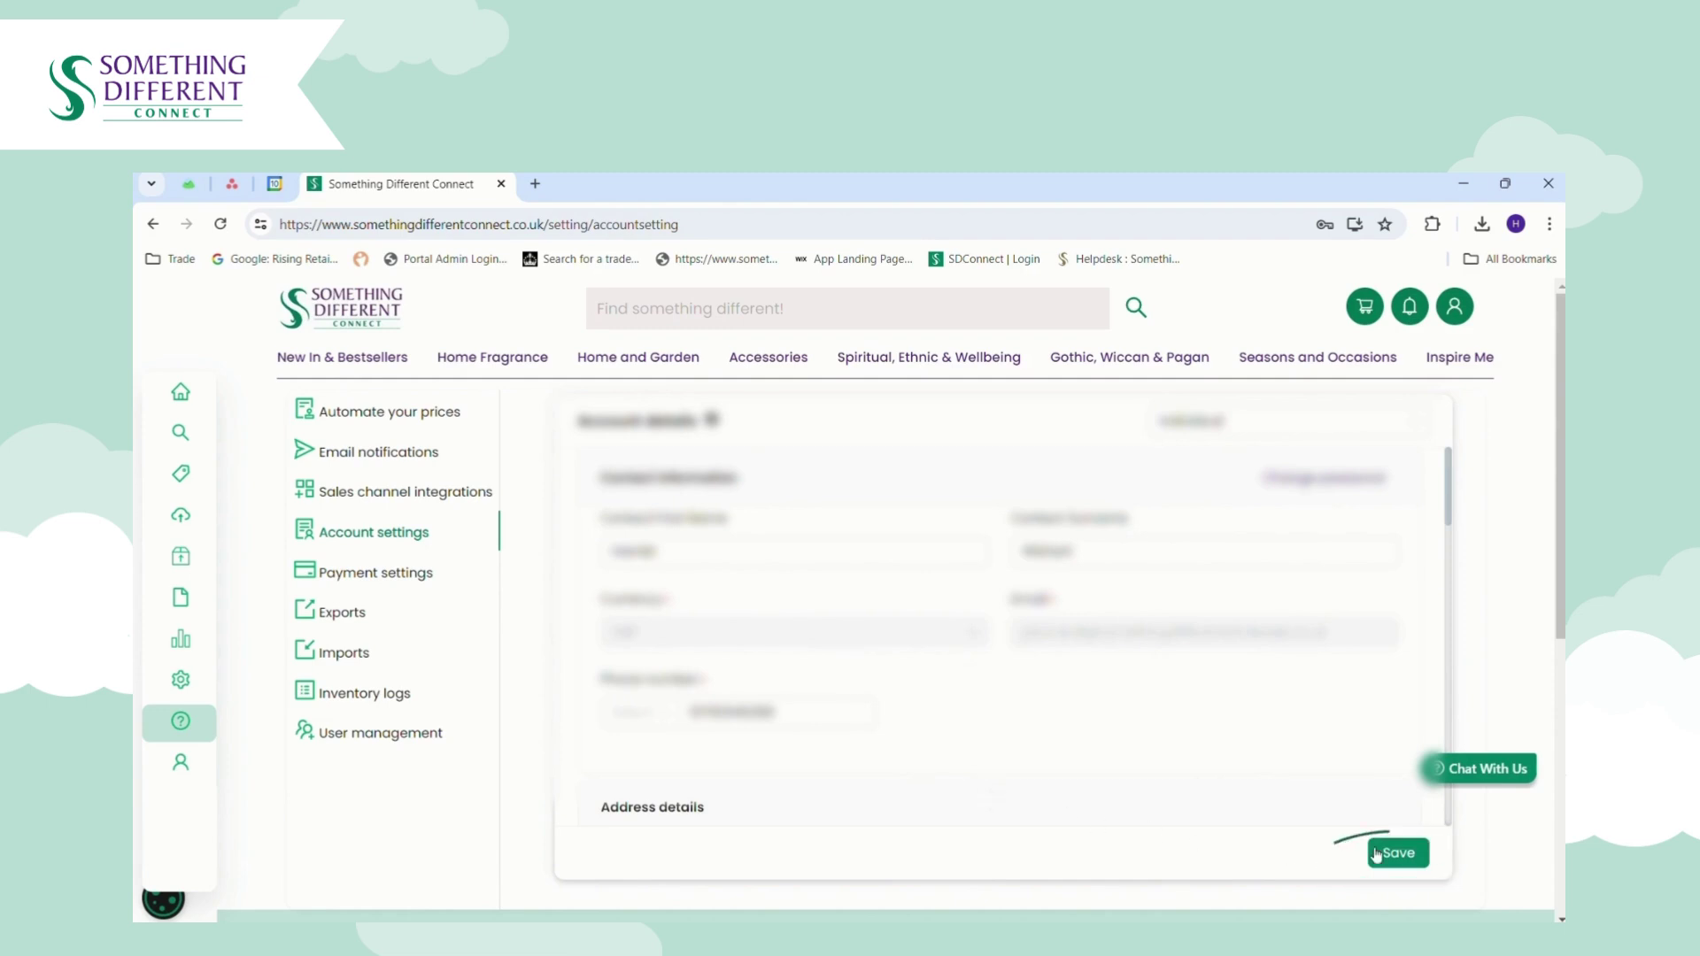
left_click(409, 577)
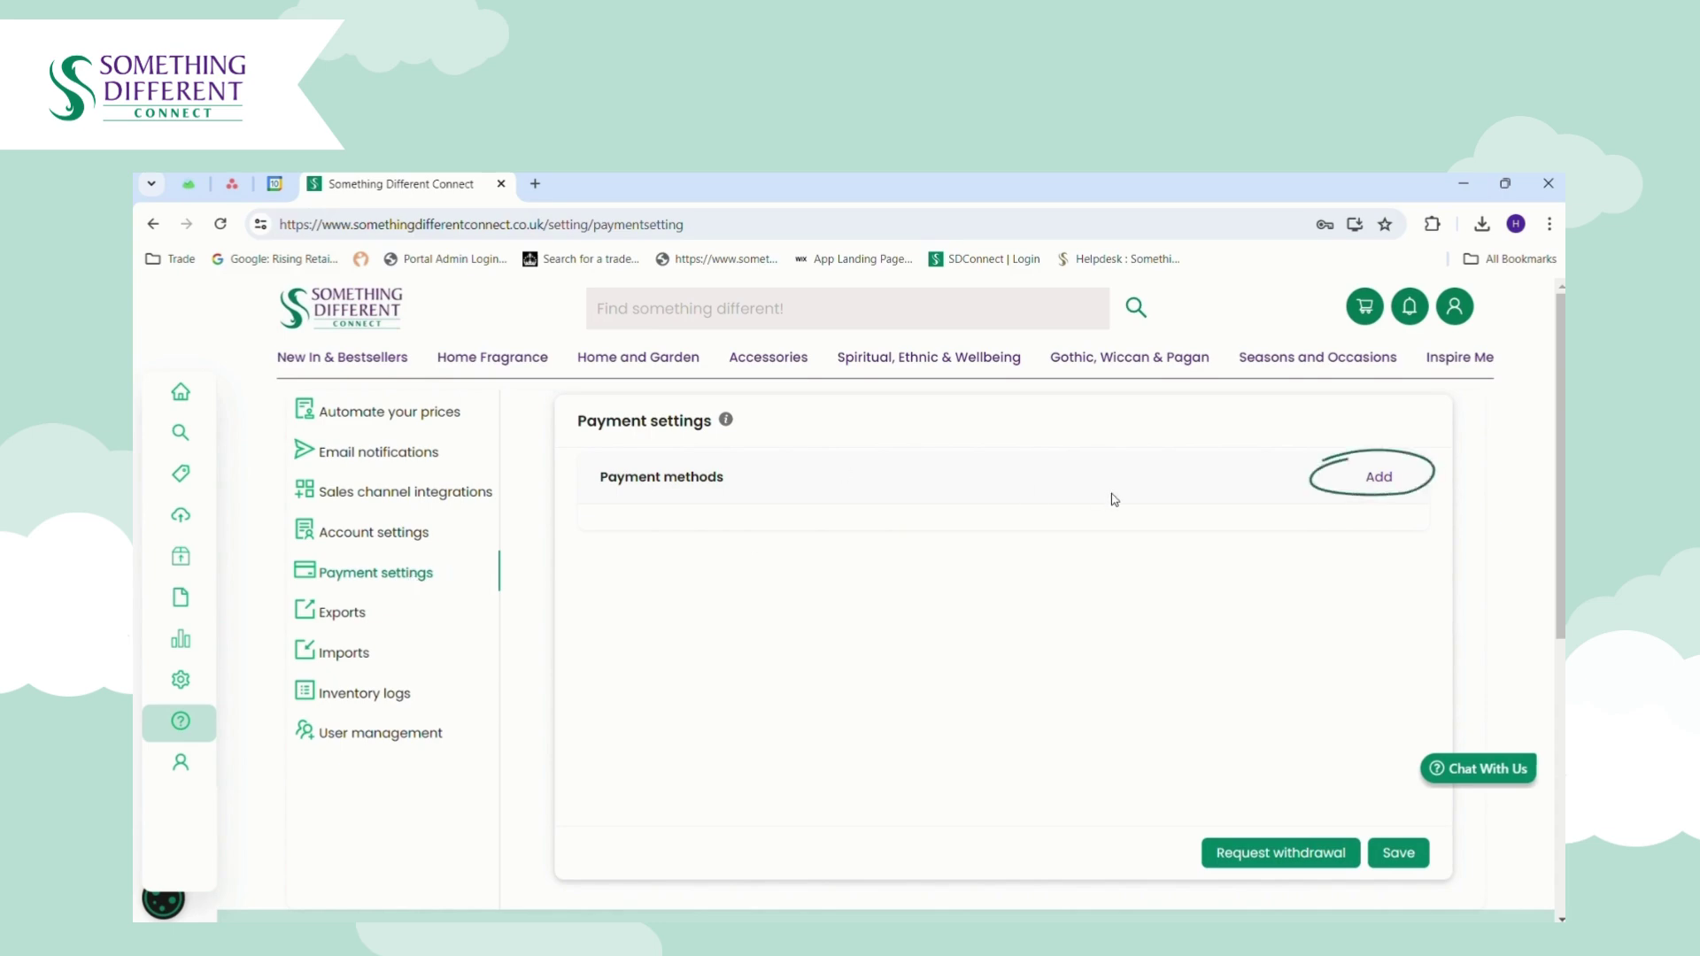
Add a payment method and choose Visa Debit as the card type on Trust Payments.
left_click(1388, 483)
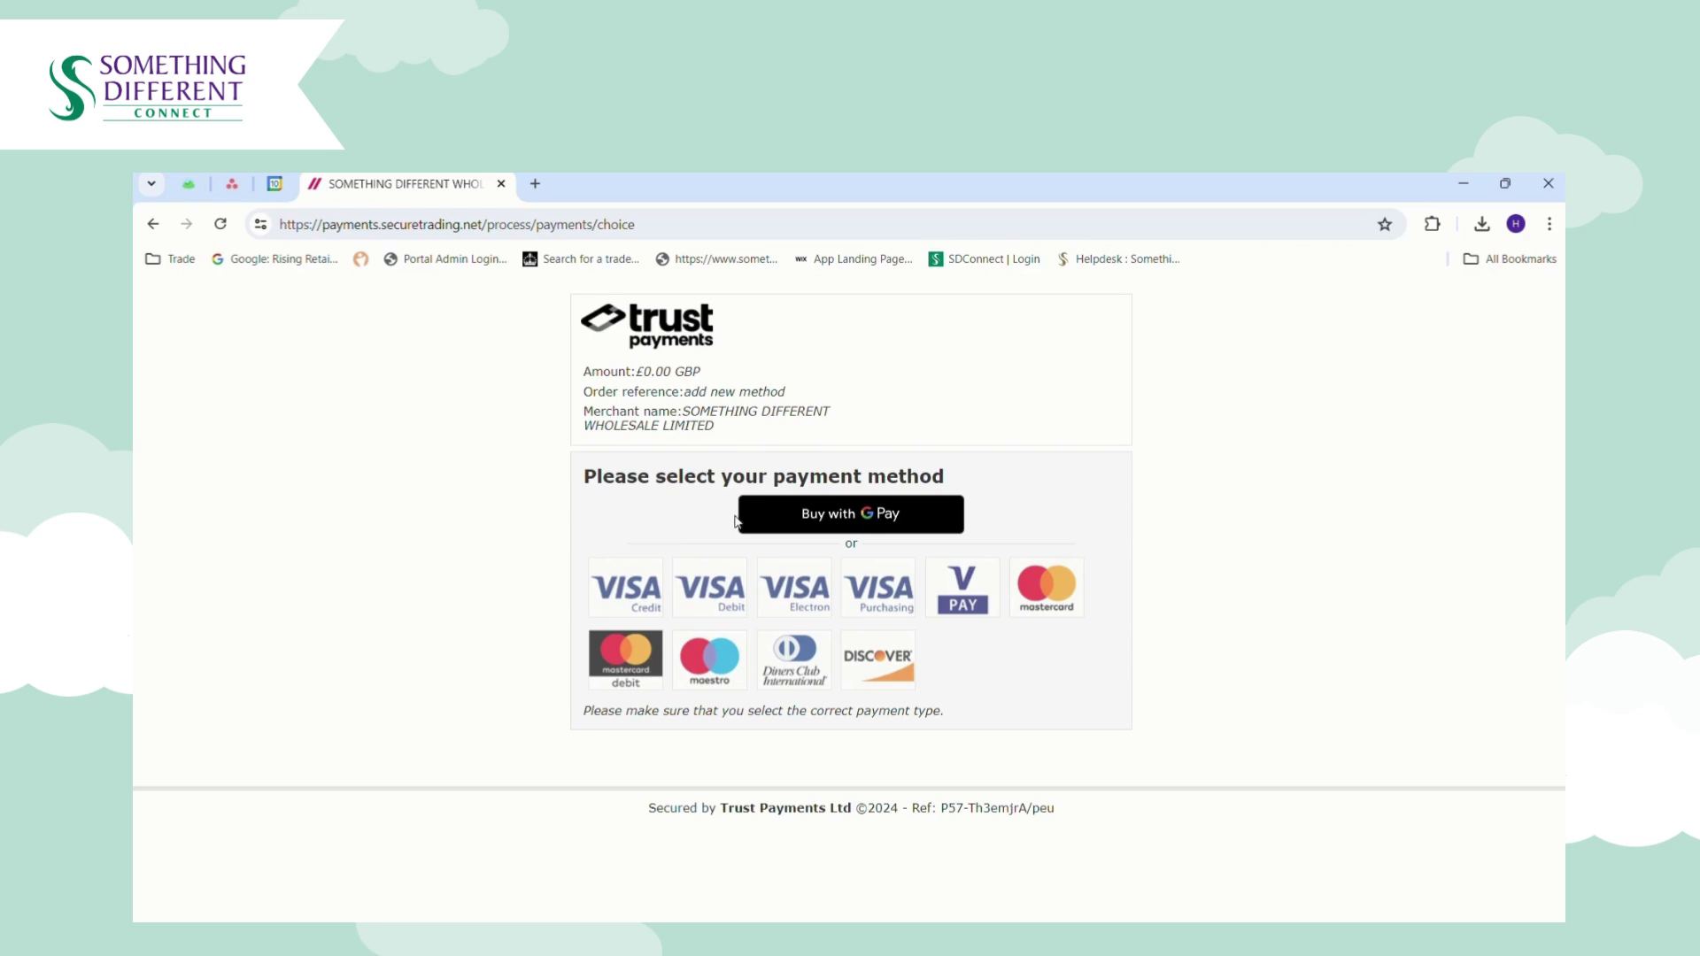
left_click(714, 608)
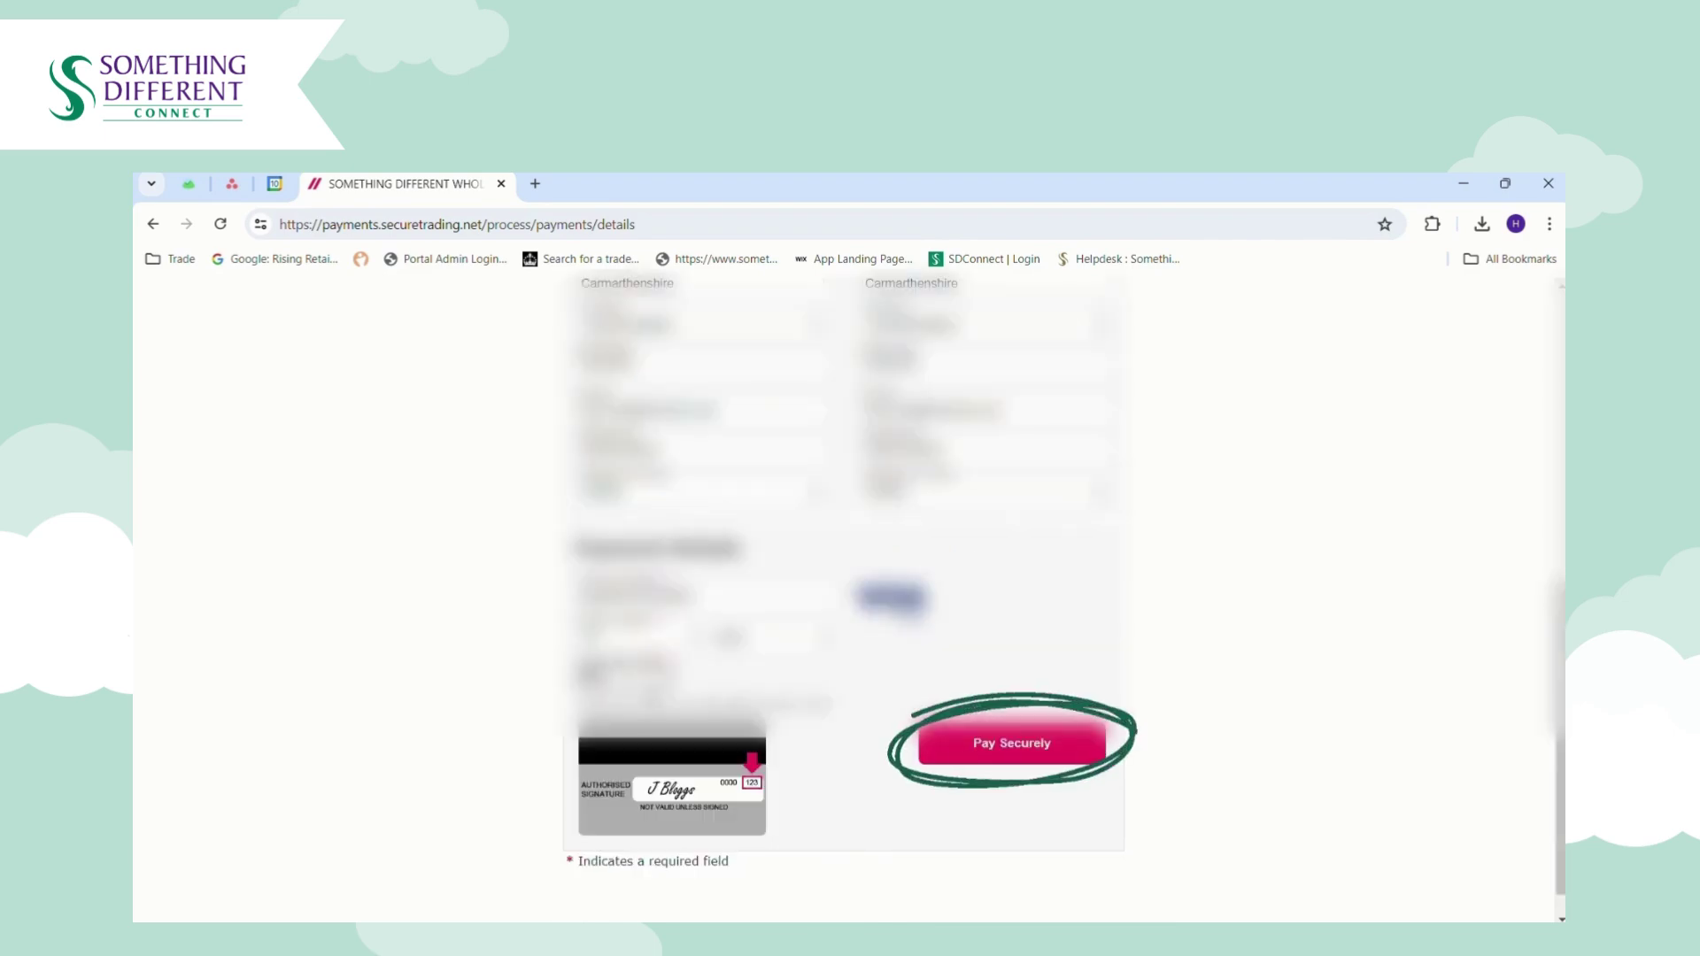
Submit the Visa Debit card details with Pay Securely to save the card.
left_click(1059, 748)
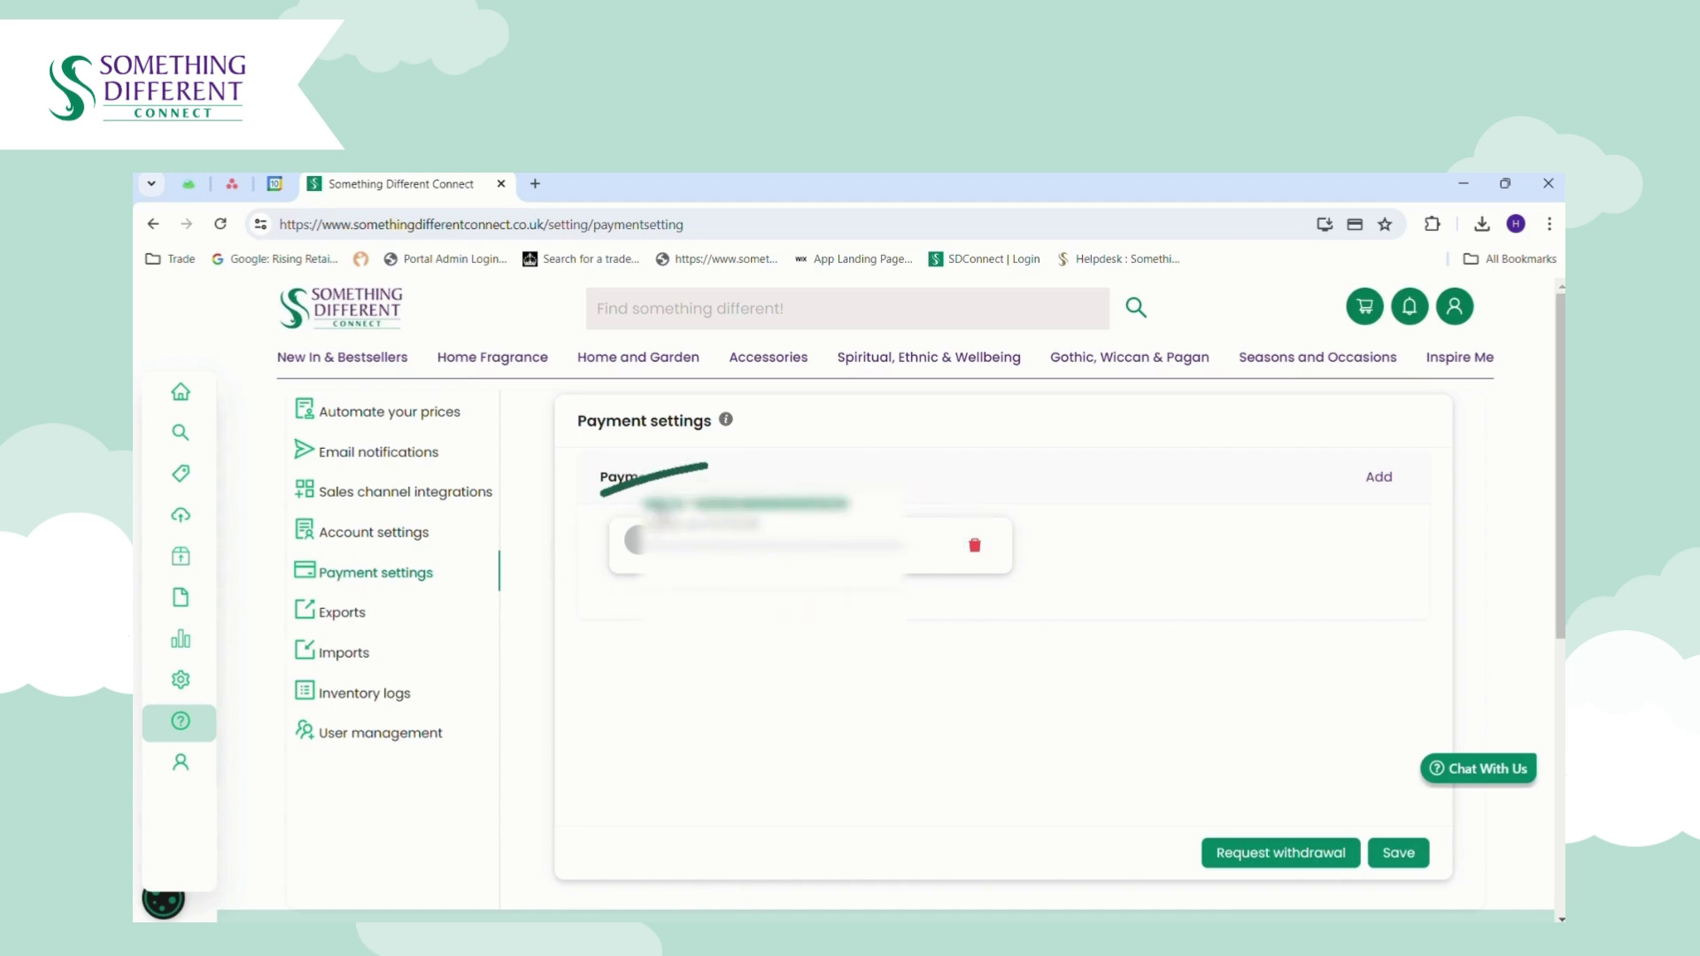
Make the saved card the default payment method and save the payment settings.
left_click(747, 514)
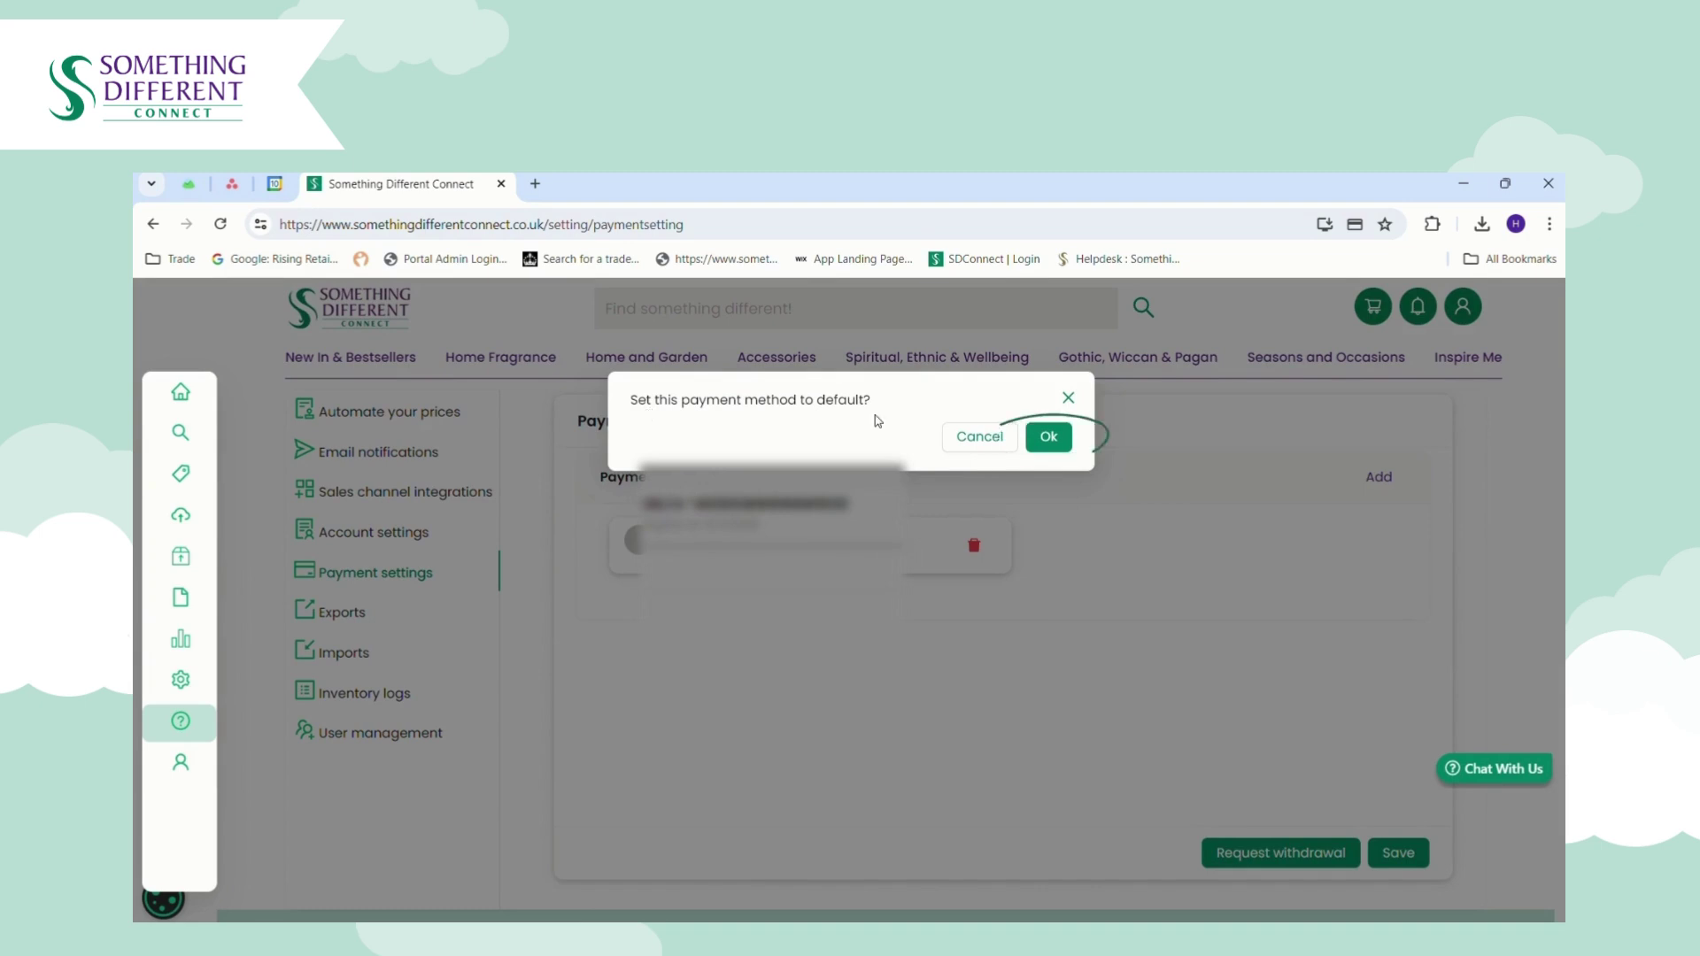
left_click(1048, 442)
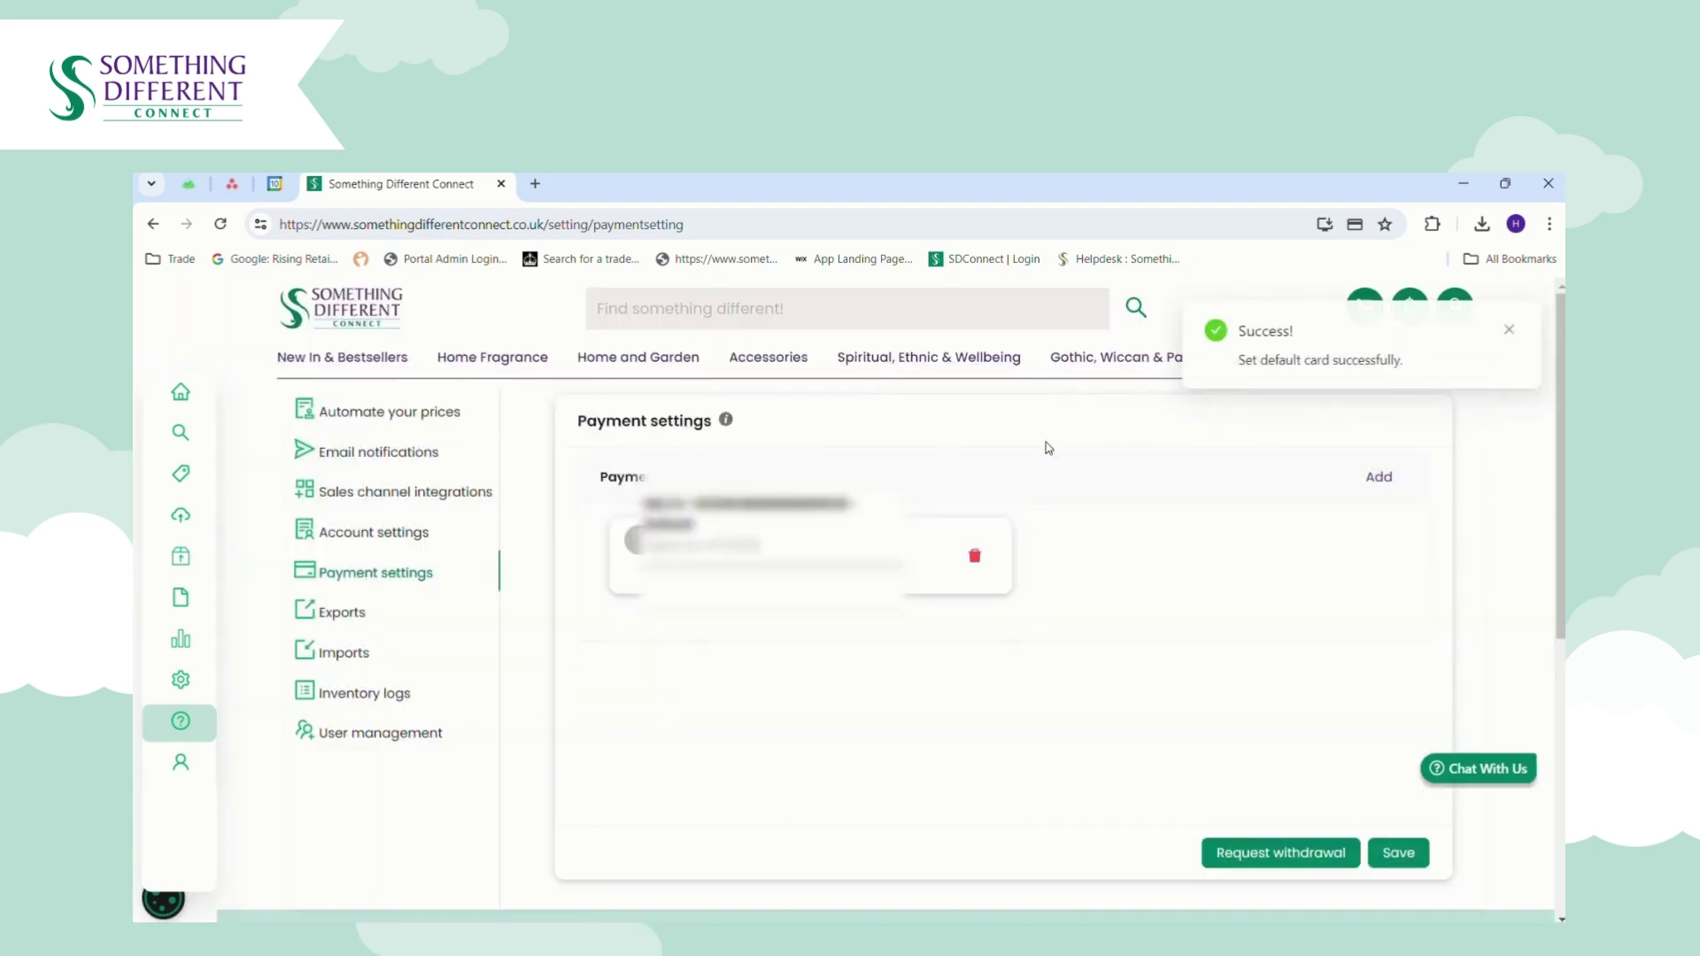
left_click(1399, 853)
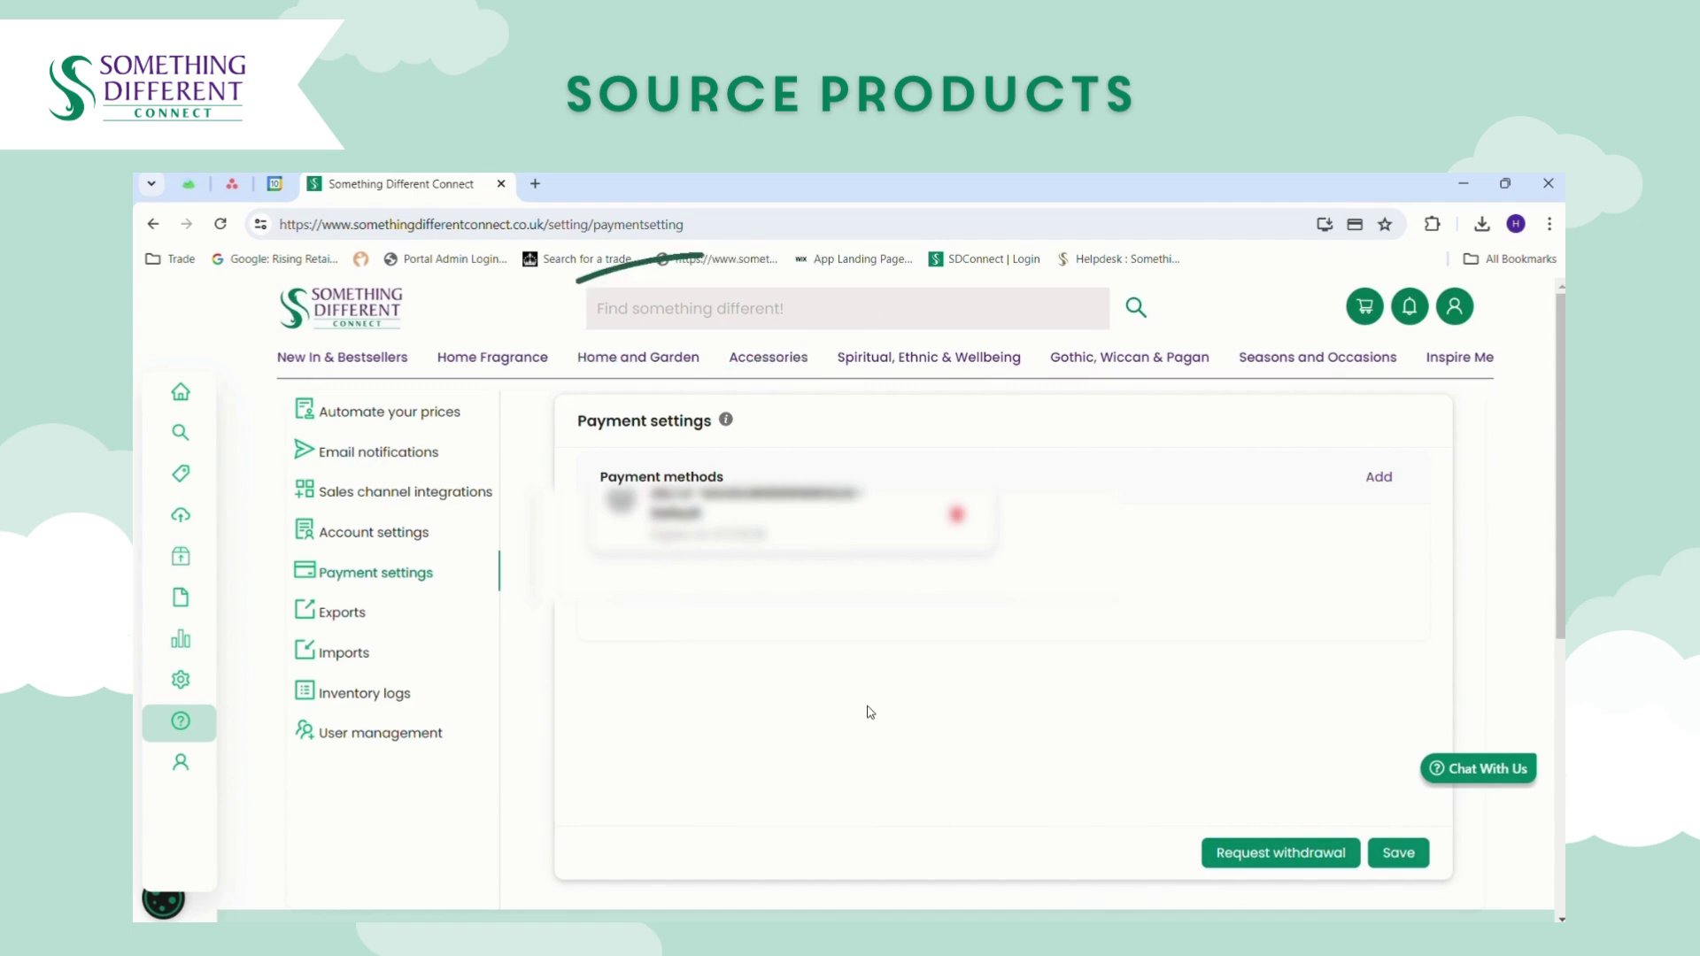
Search the product catalogue for 'ho' and browse the house results.
left_click(667, 311)
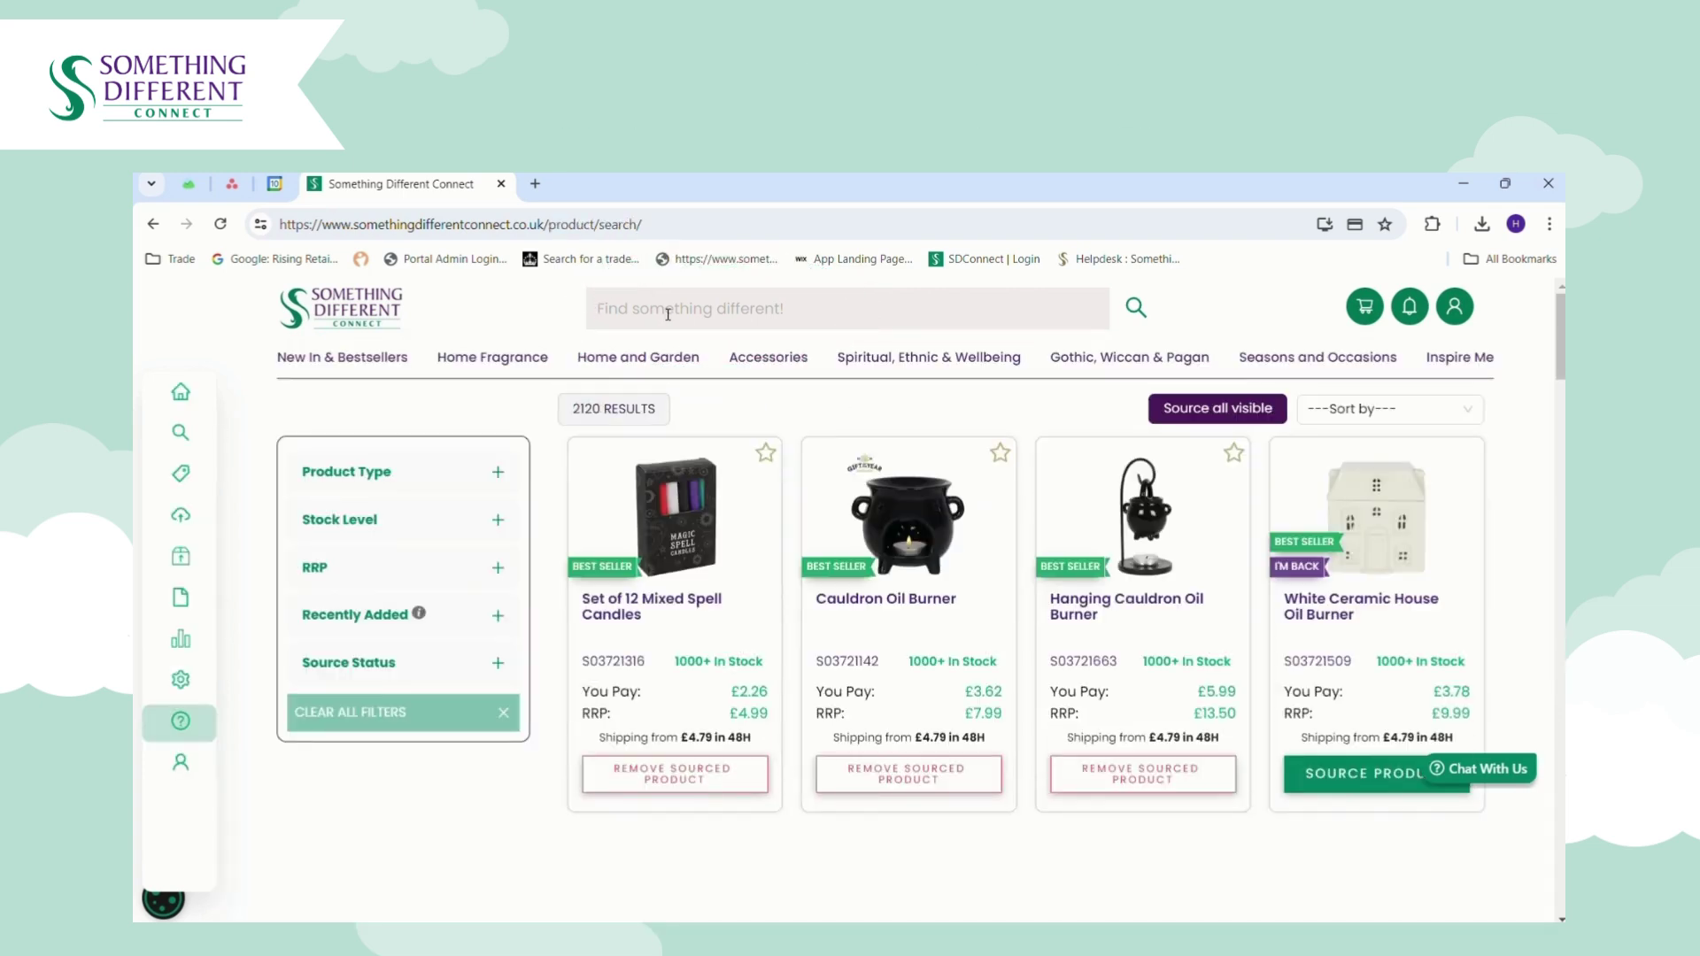
type("house")
key("Return")
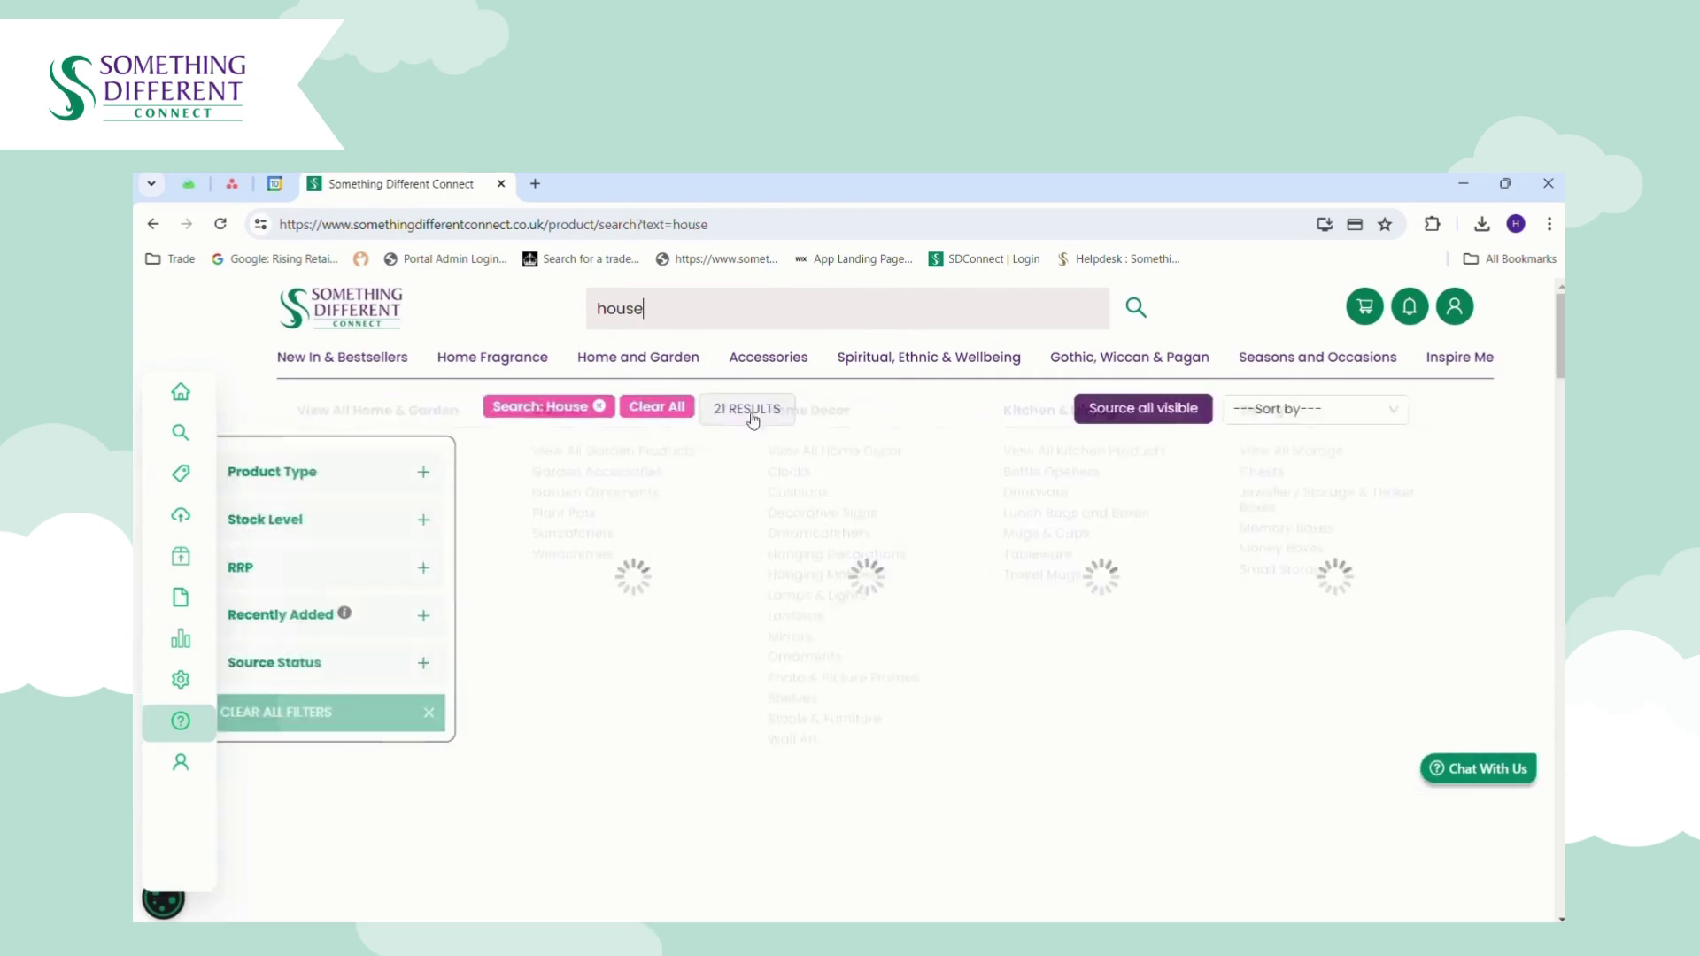
mouse_move(836, 517)
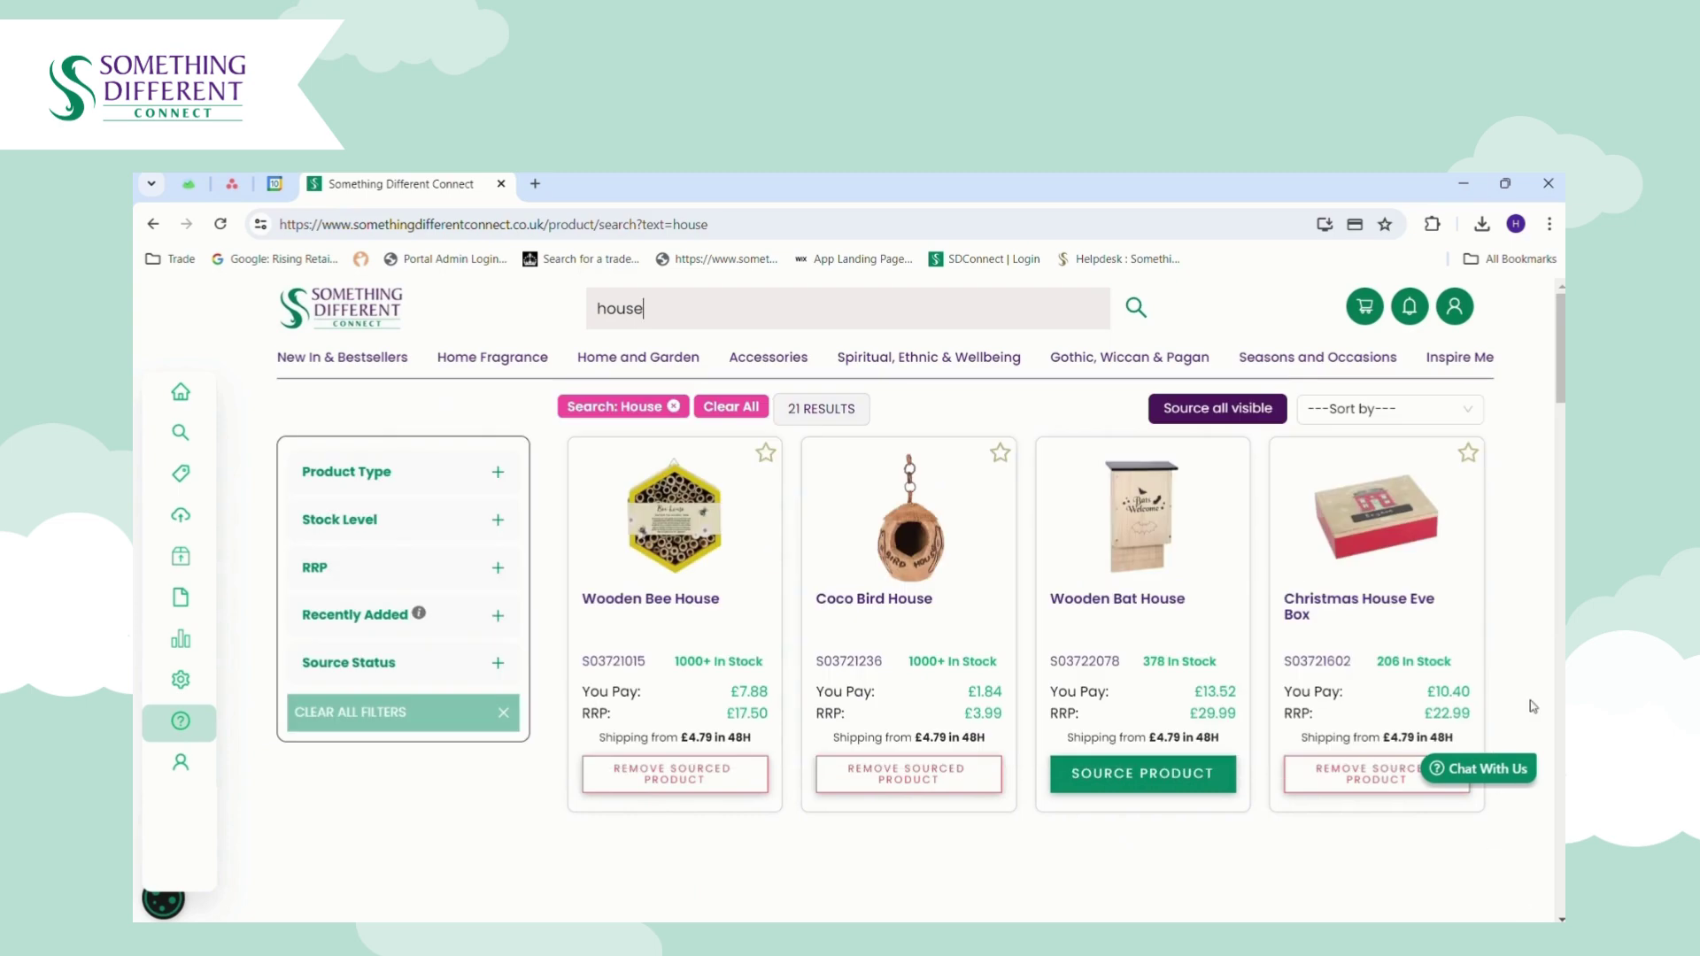
scroll(1533, 706, "down", 3)
scroll(1523, 352, "up", 3)
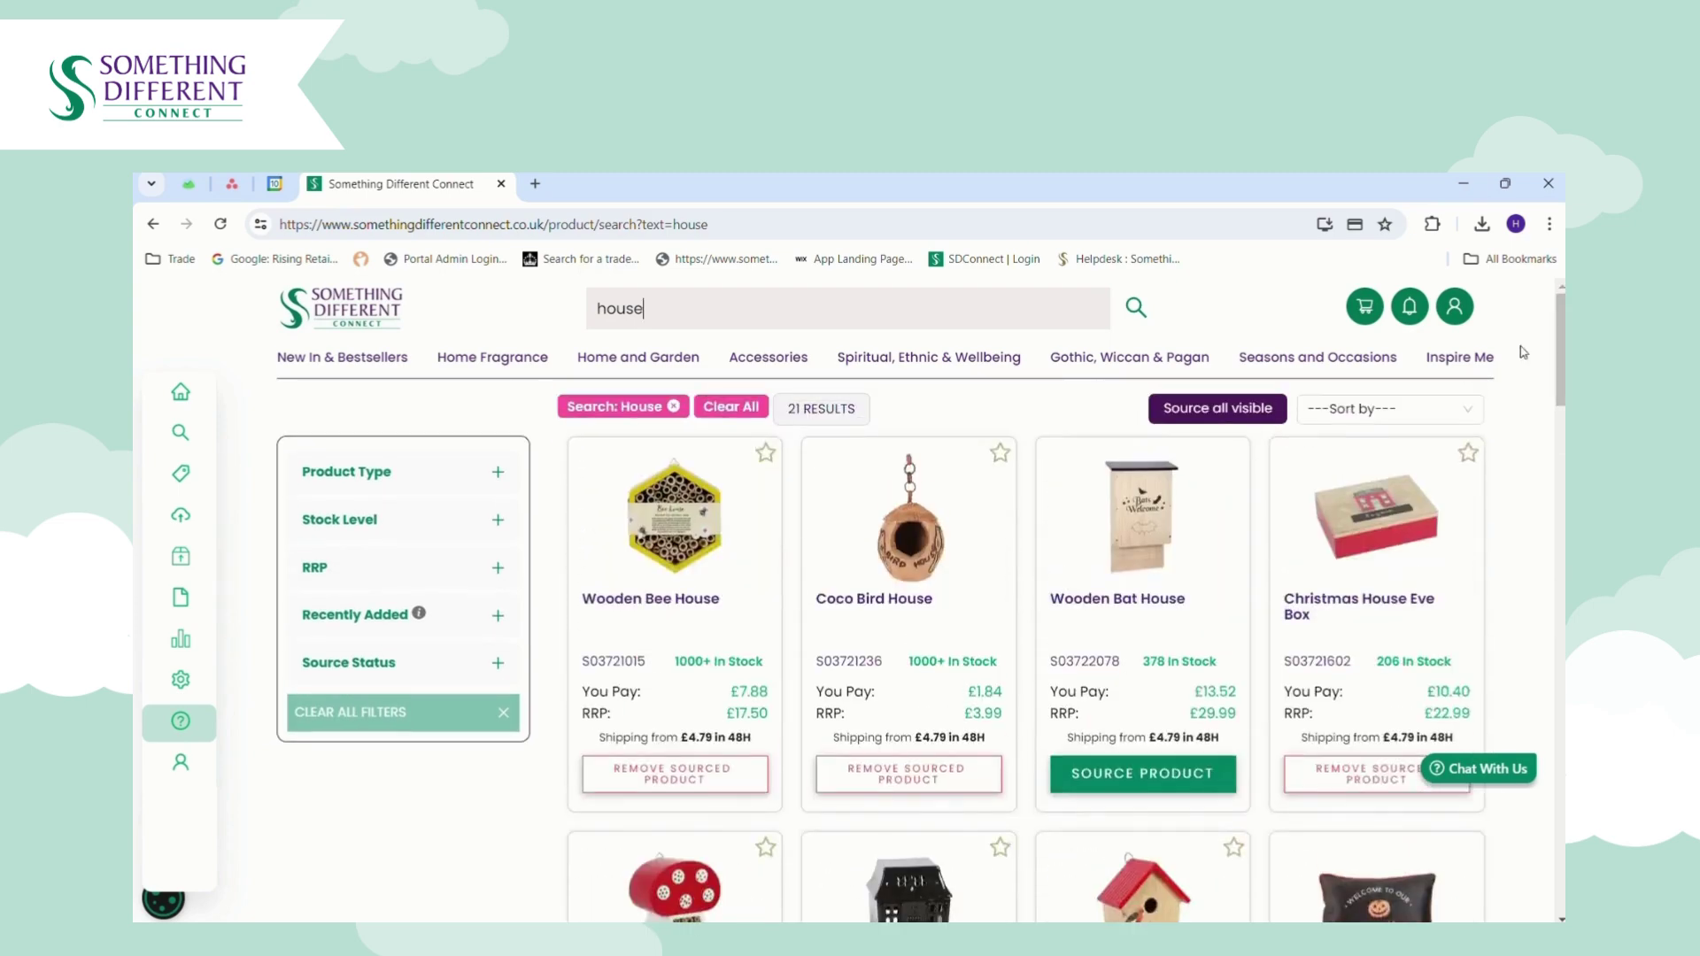
mouse_move(658, 365)
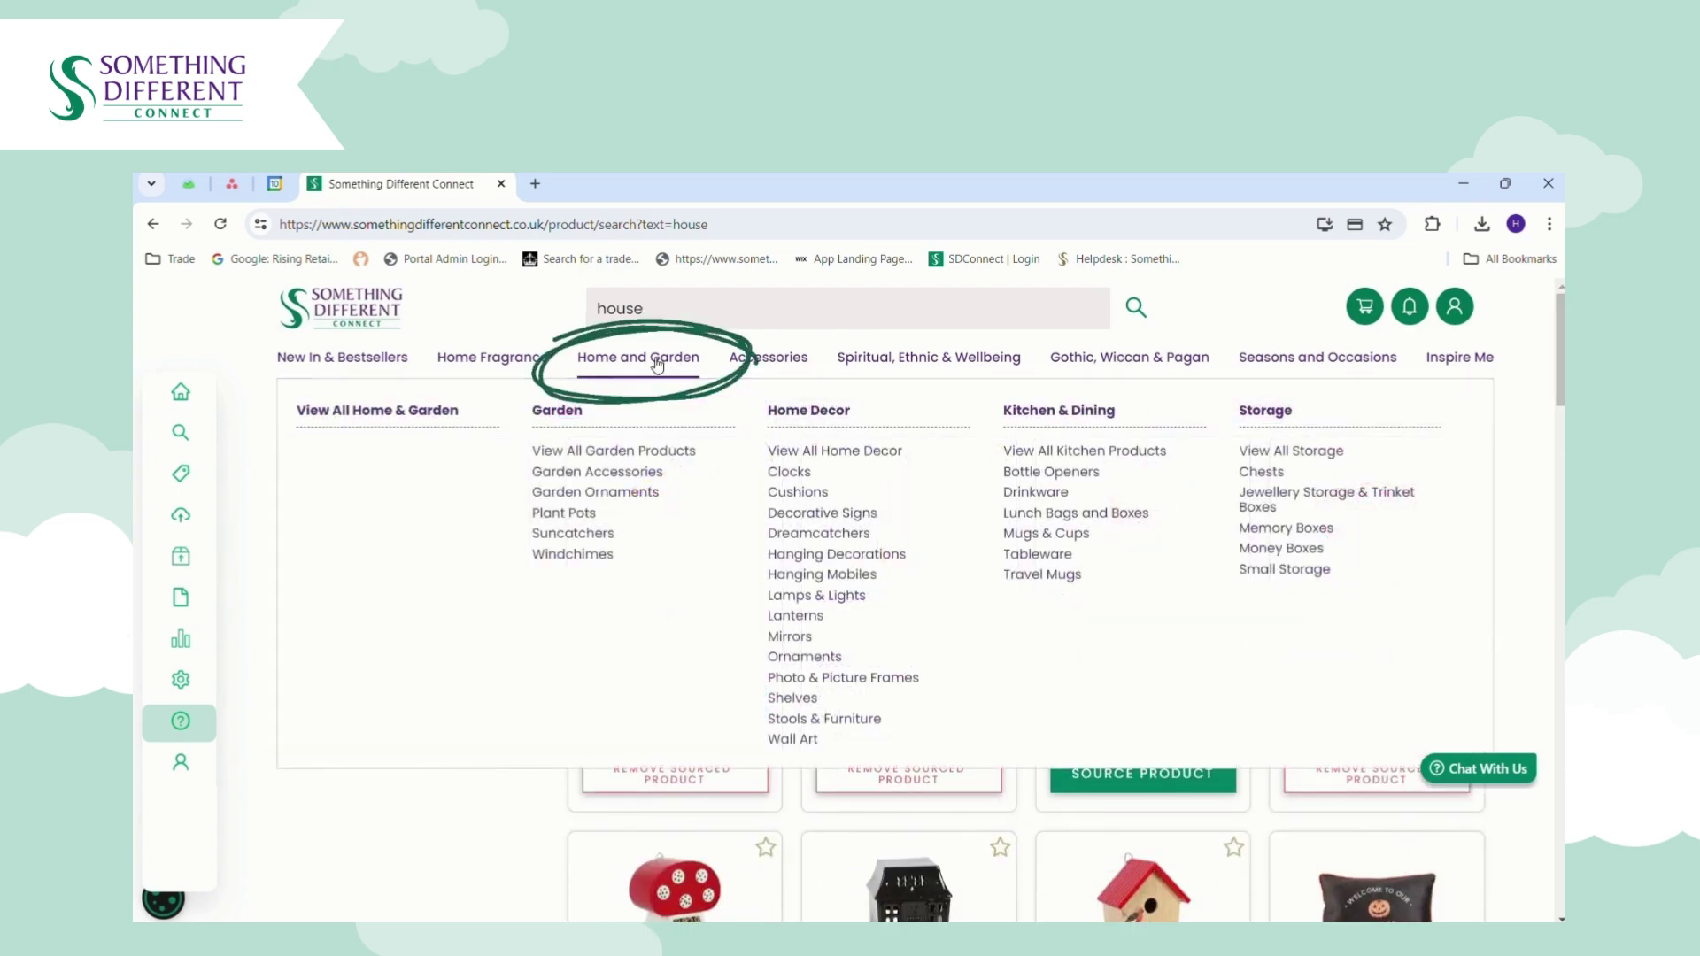
mouse_move(1133, 358)
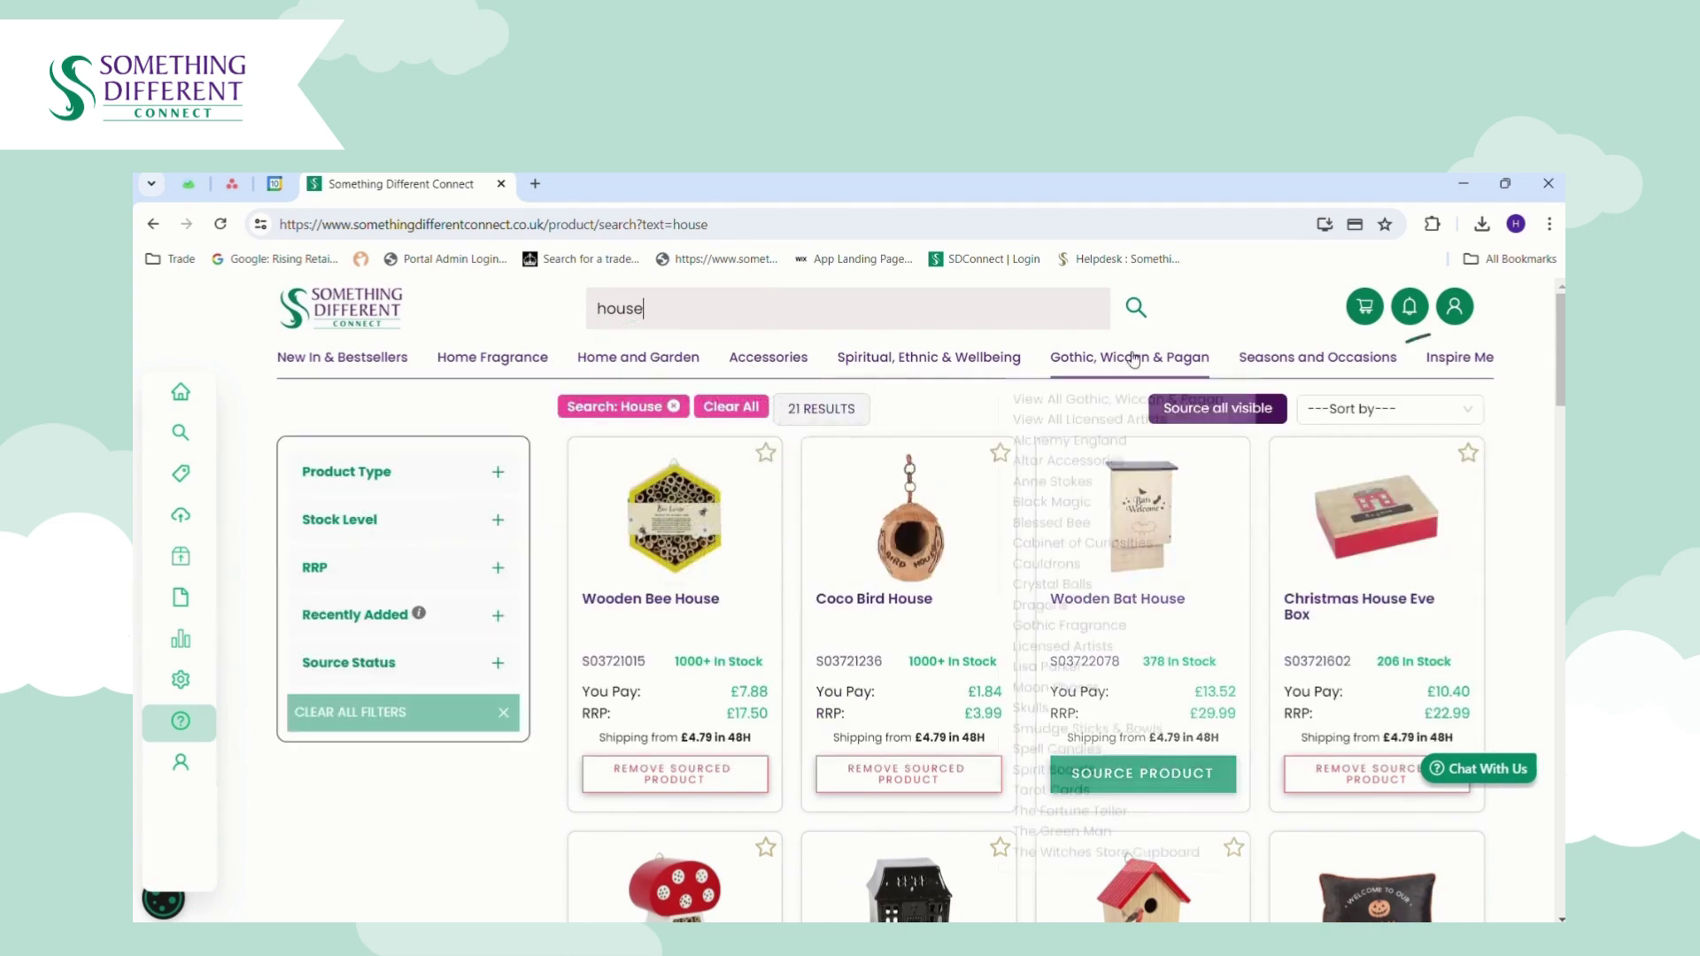
mouse_move(1459, 359)
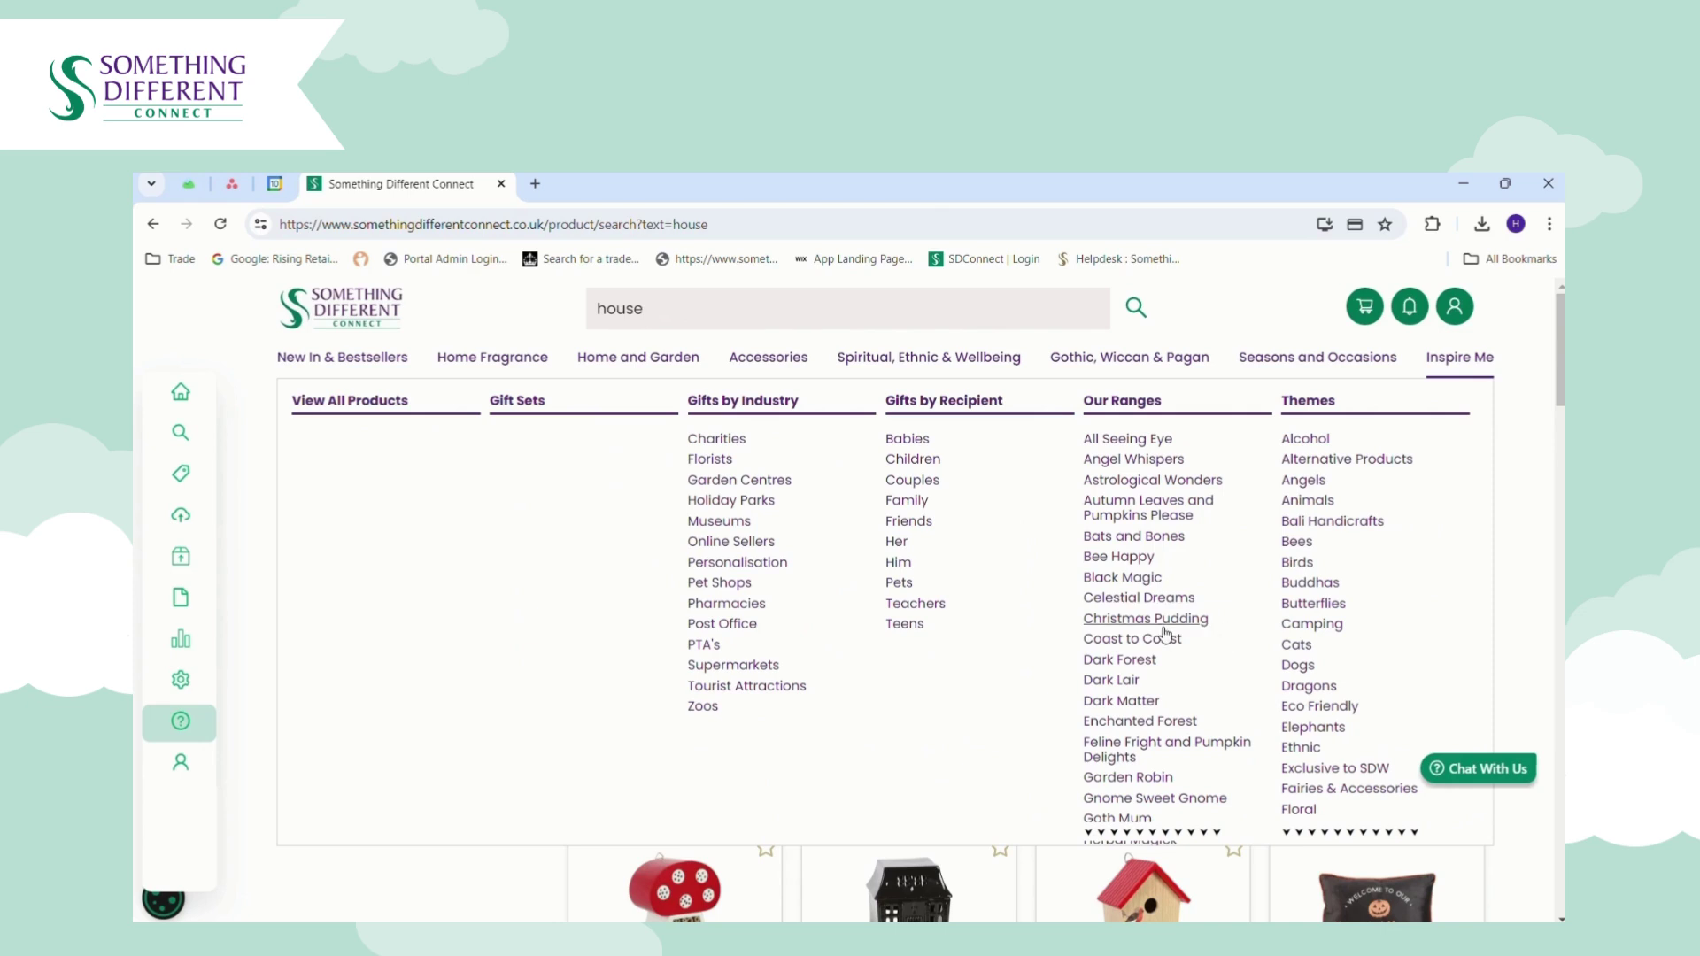
Browse the Our Ranges collection page.
left_click(1124, 401)
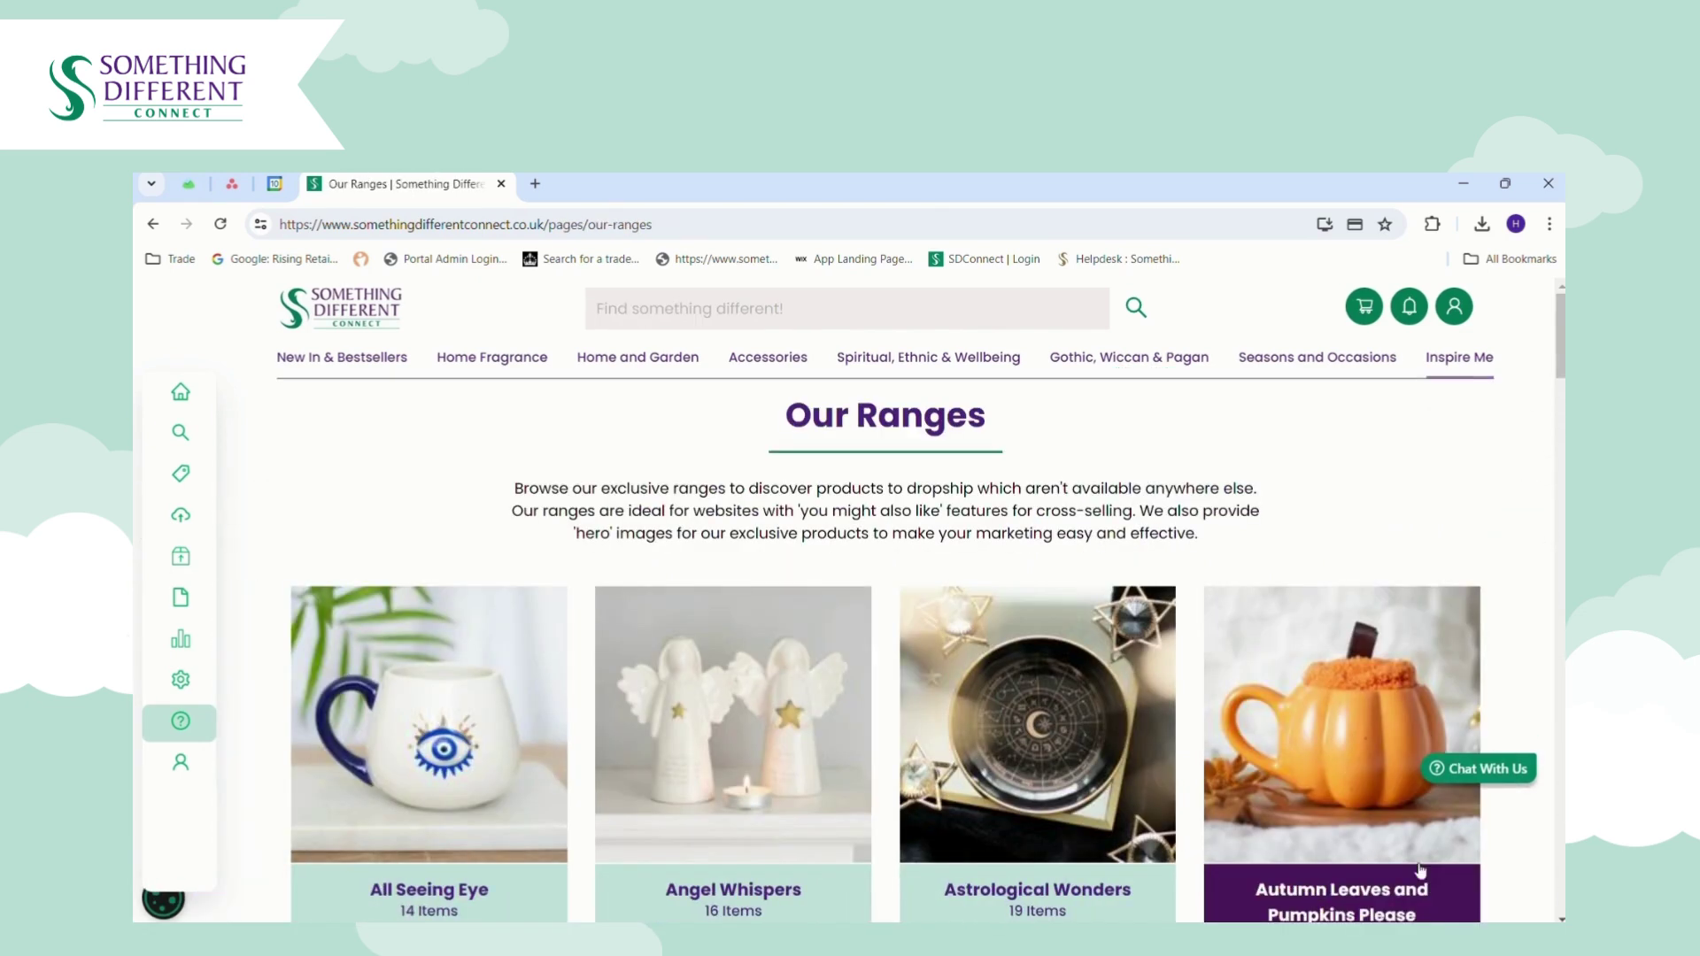
scroll(885, 651, "down", 6)
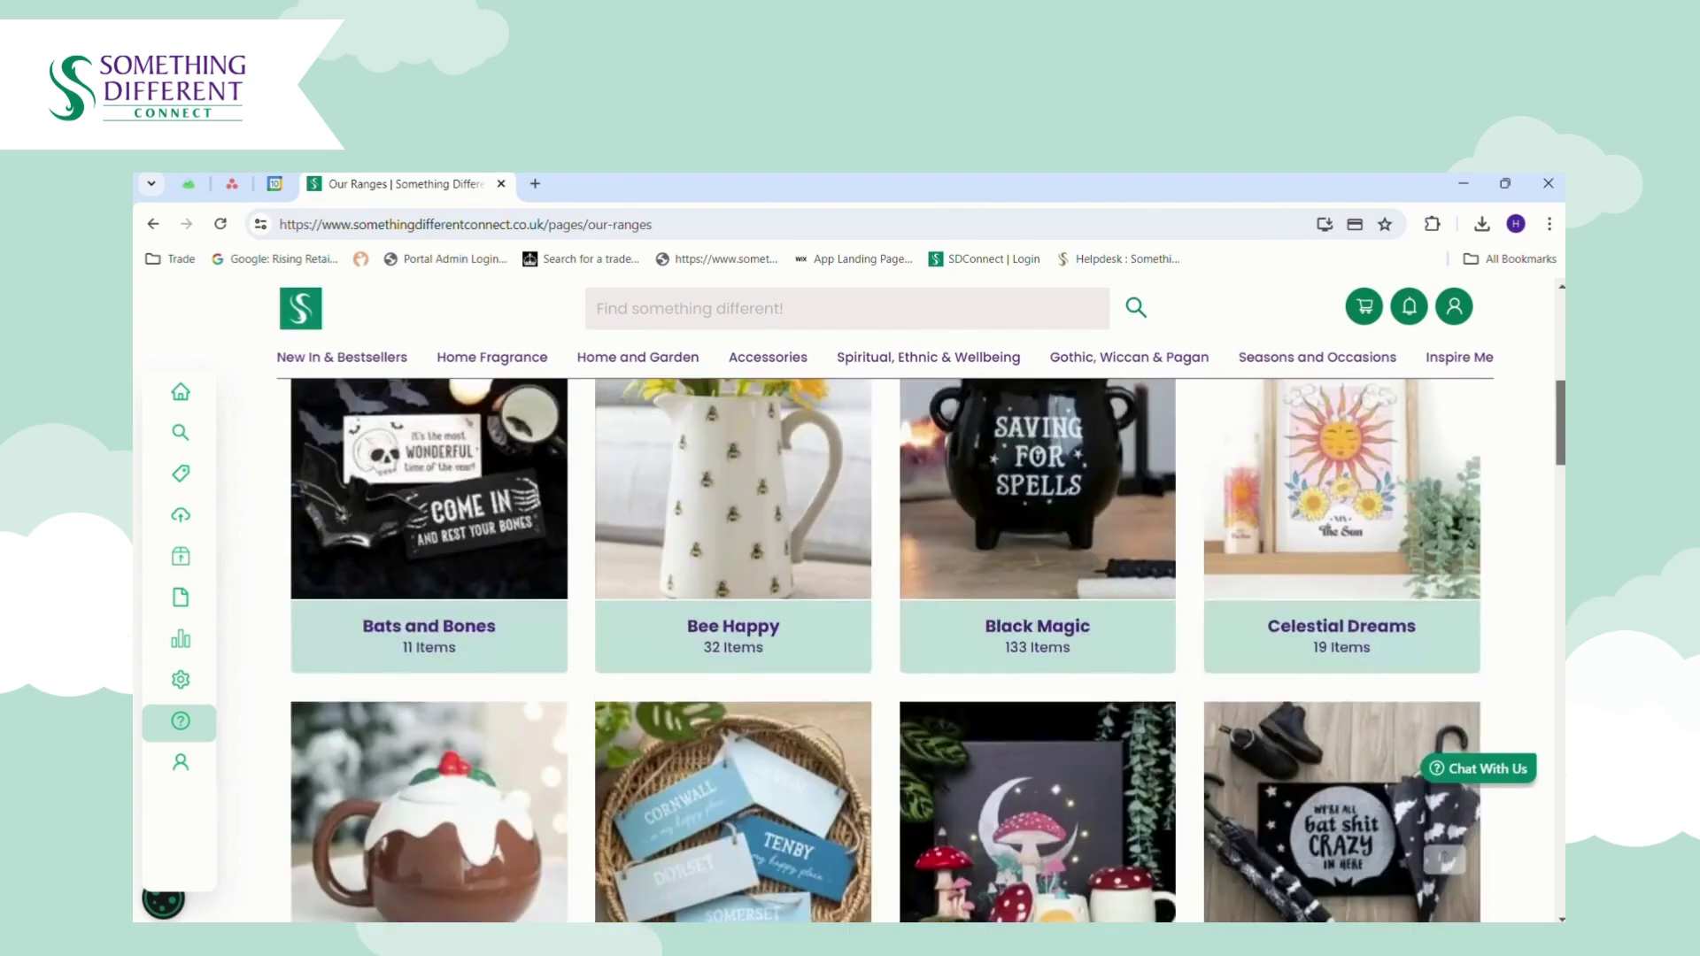
scroll(885, 651, "up", 5)
scroll(885, 651, "up", 1)
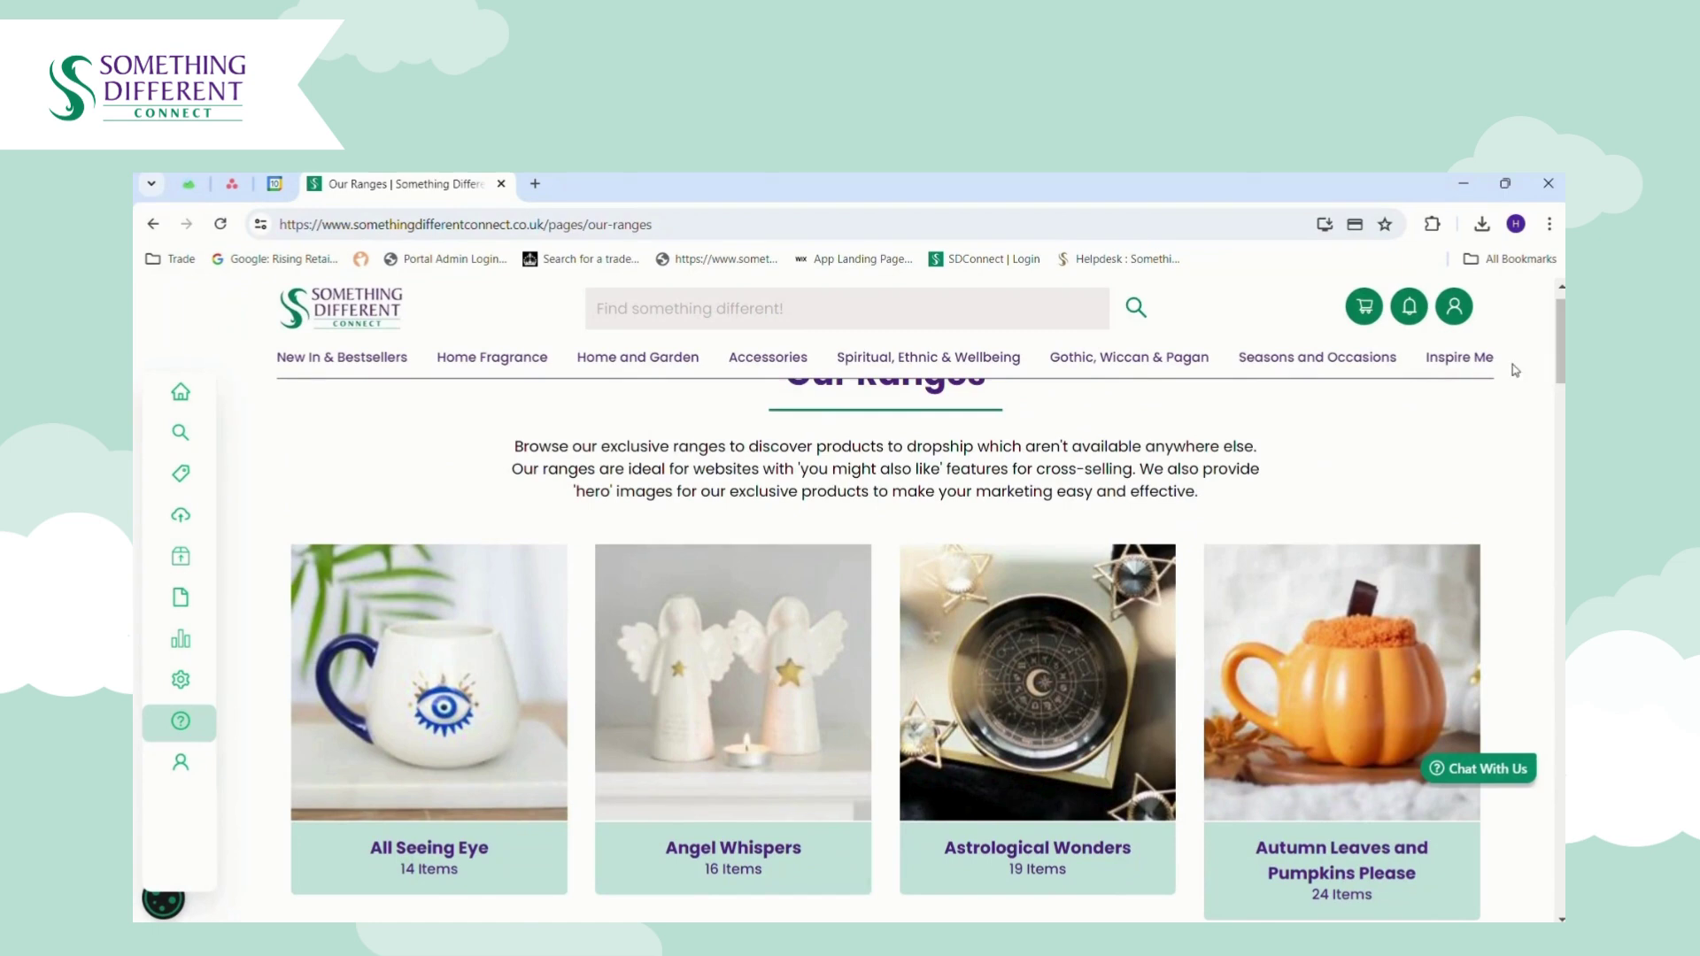
In New In, source the Snuggle Season and Pink Gingerbread House oil burners, then view My products.
mouse_move(524, 365)
mouse_move(358, 366)
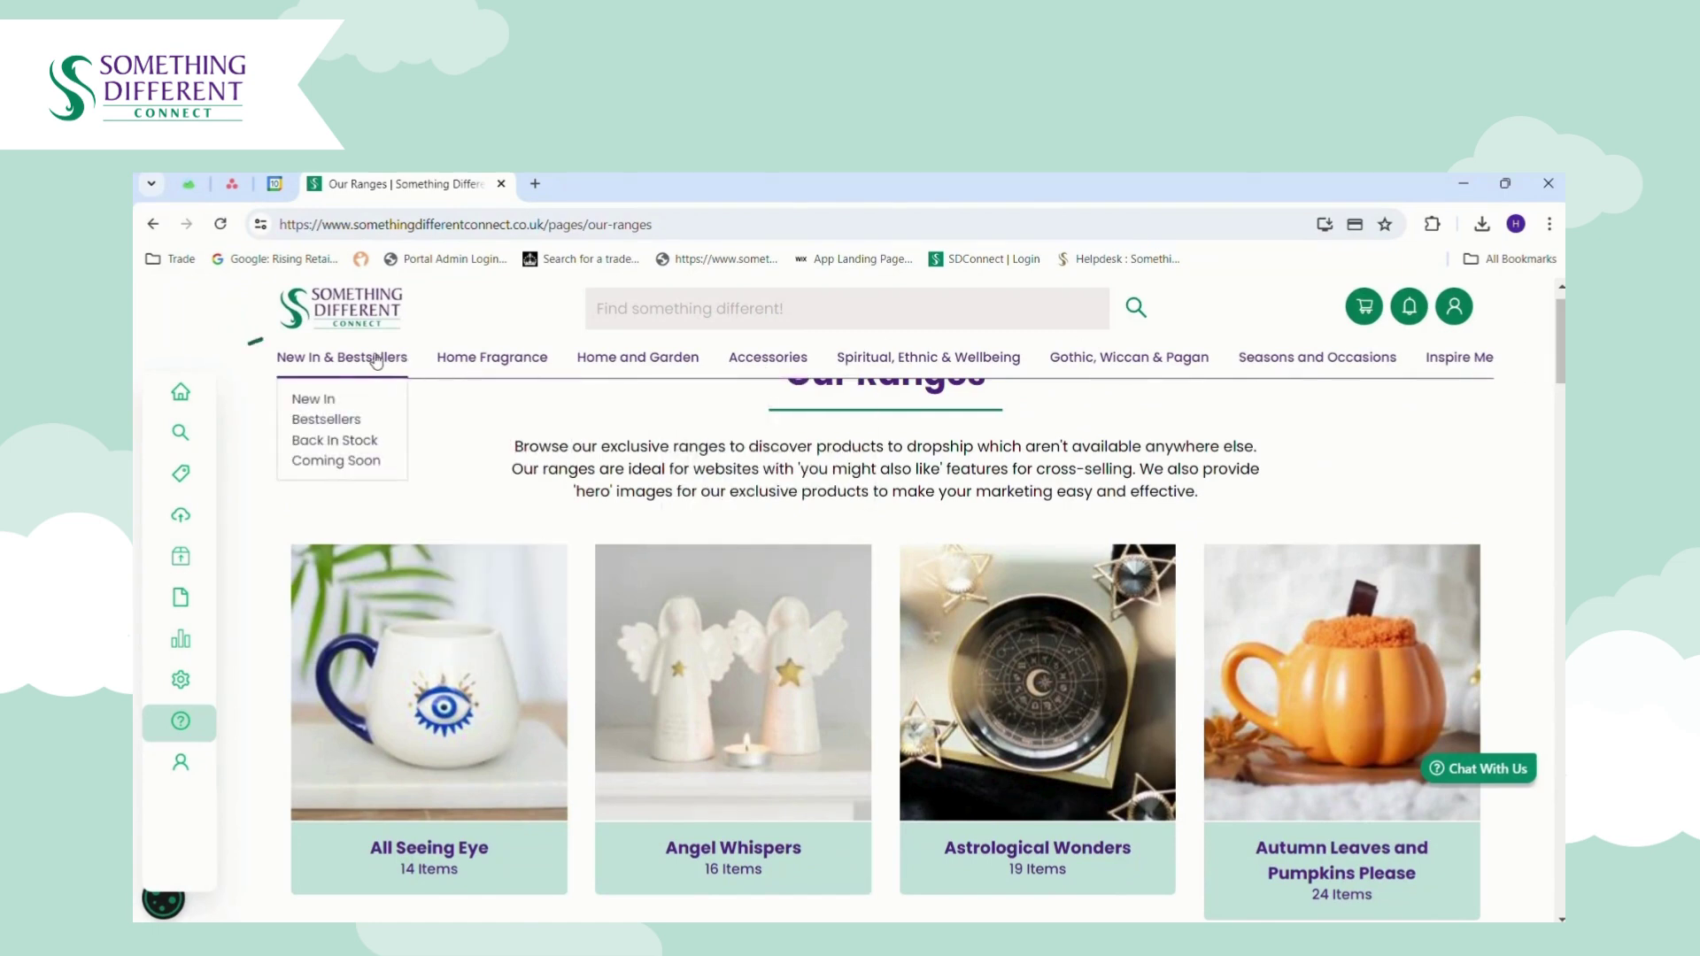
left_click(314, 399)
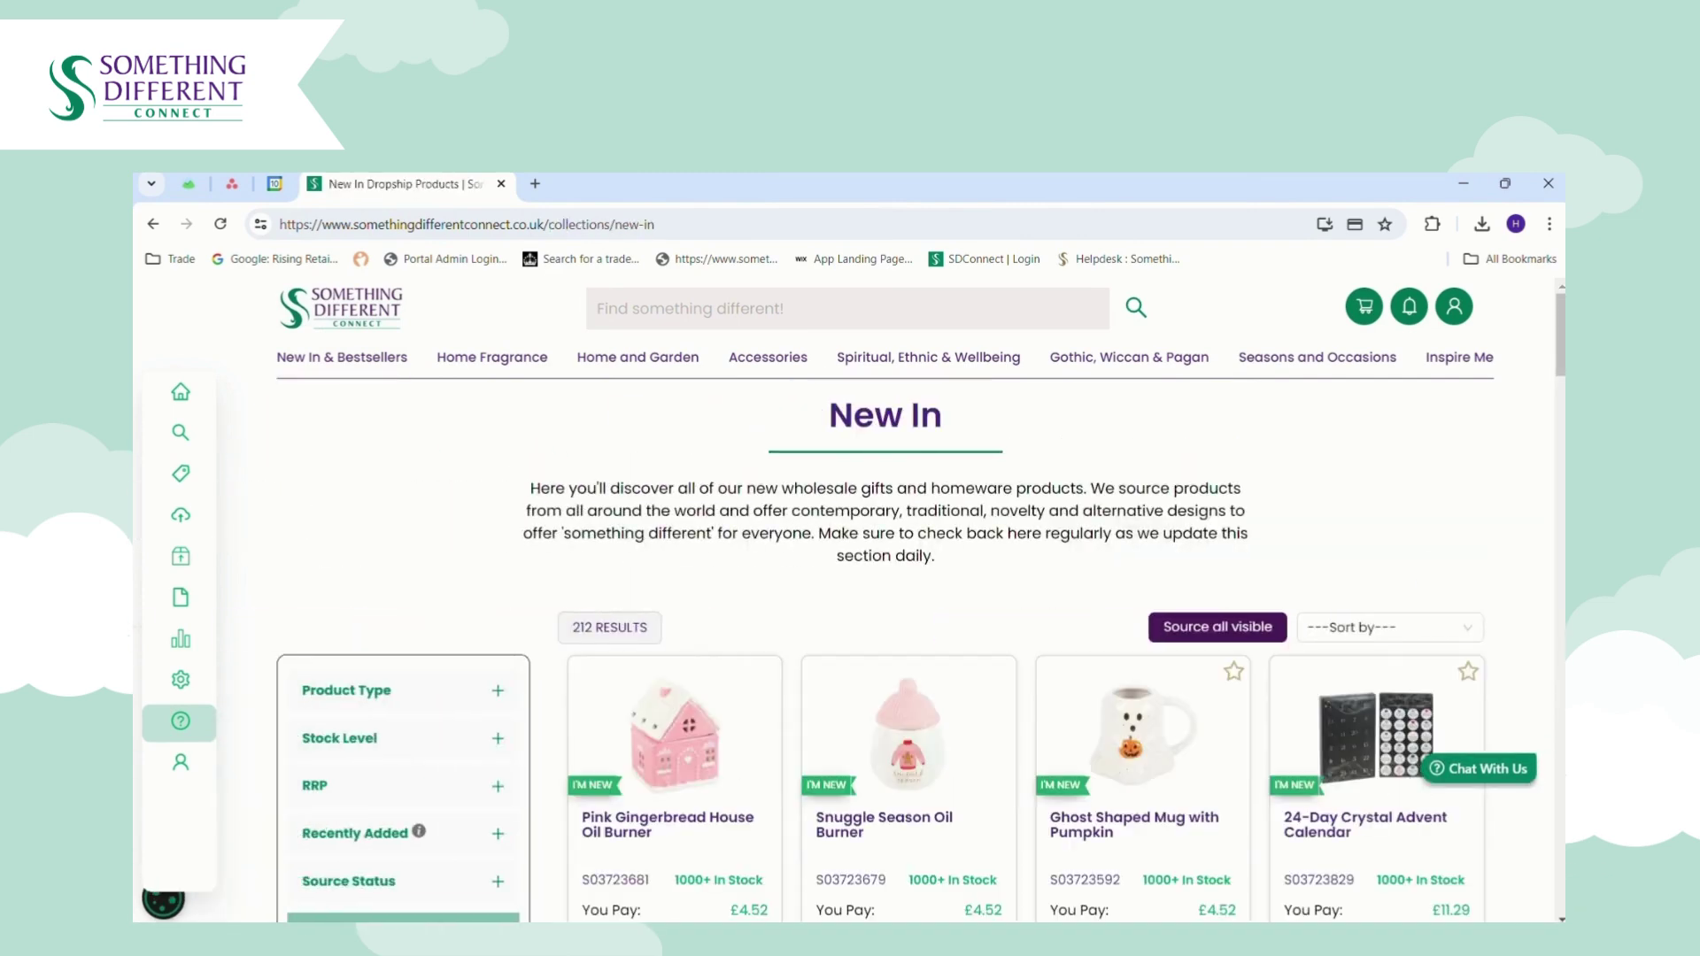
scroll(921, 650, "down", 5)
scroll(921, 651, "up", 2)
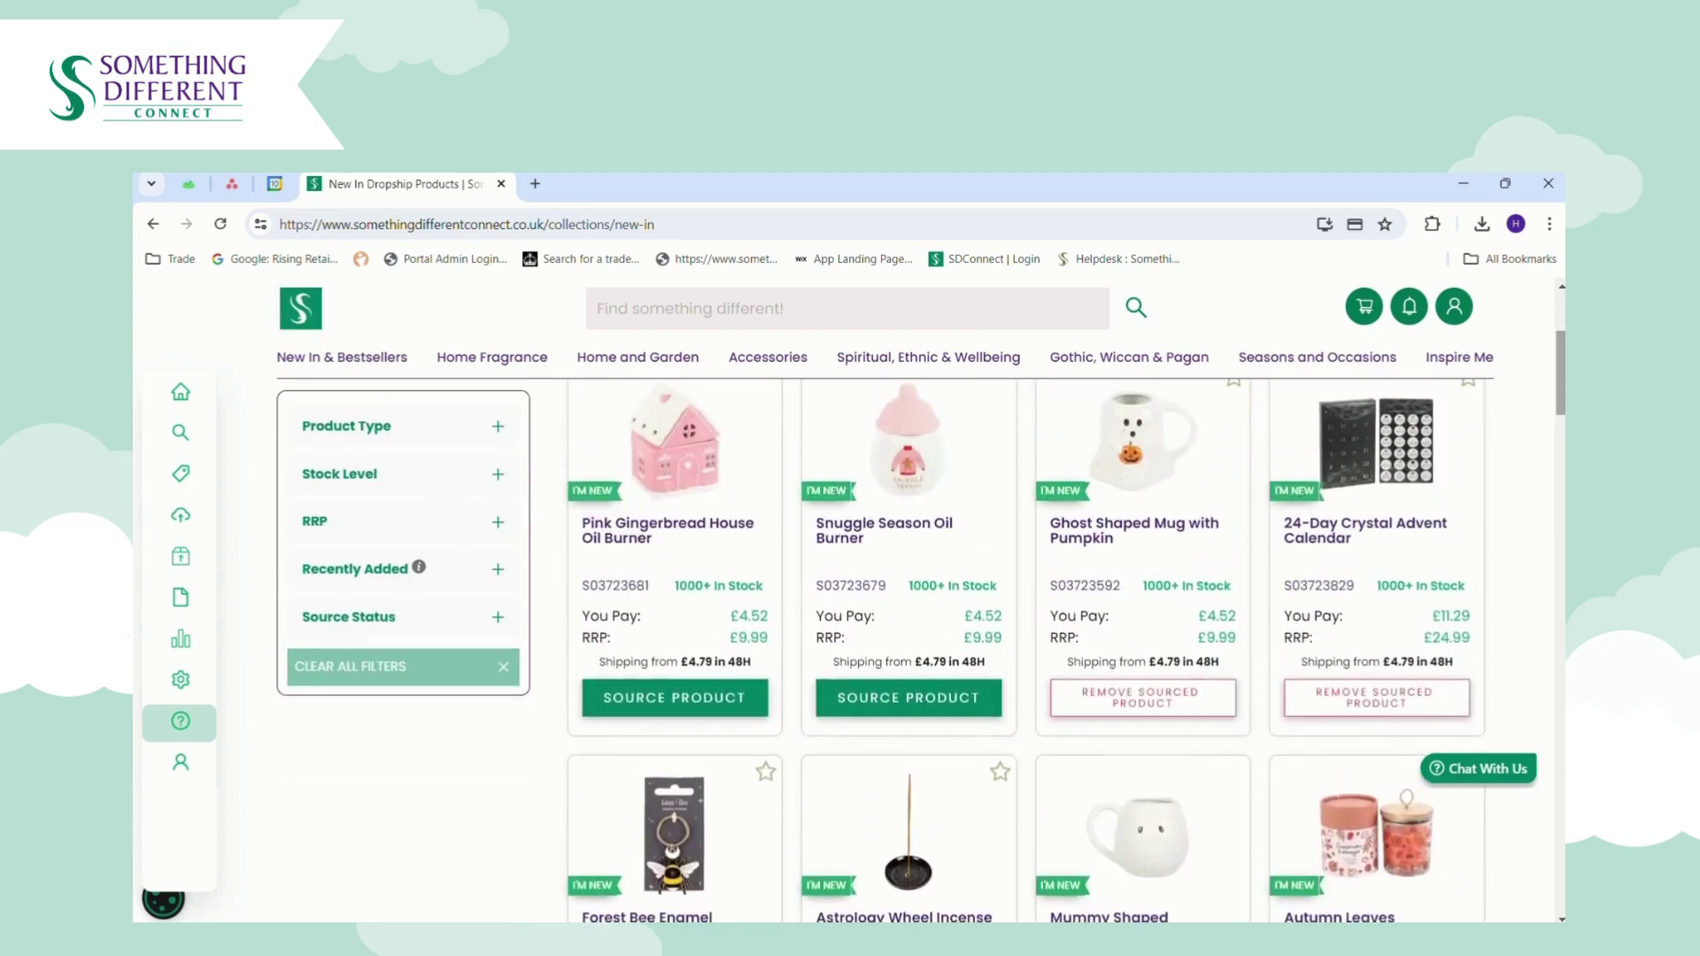
left_click(930, 697)
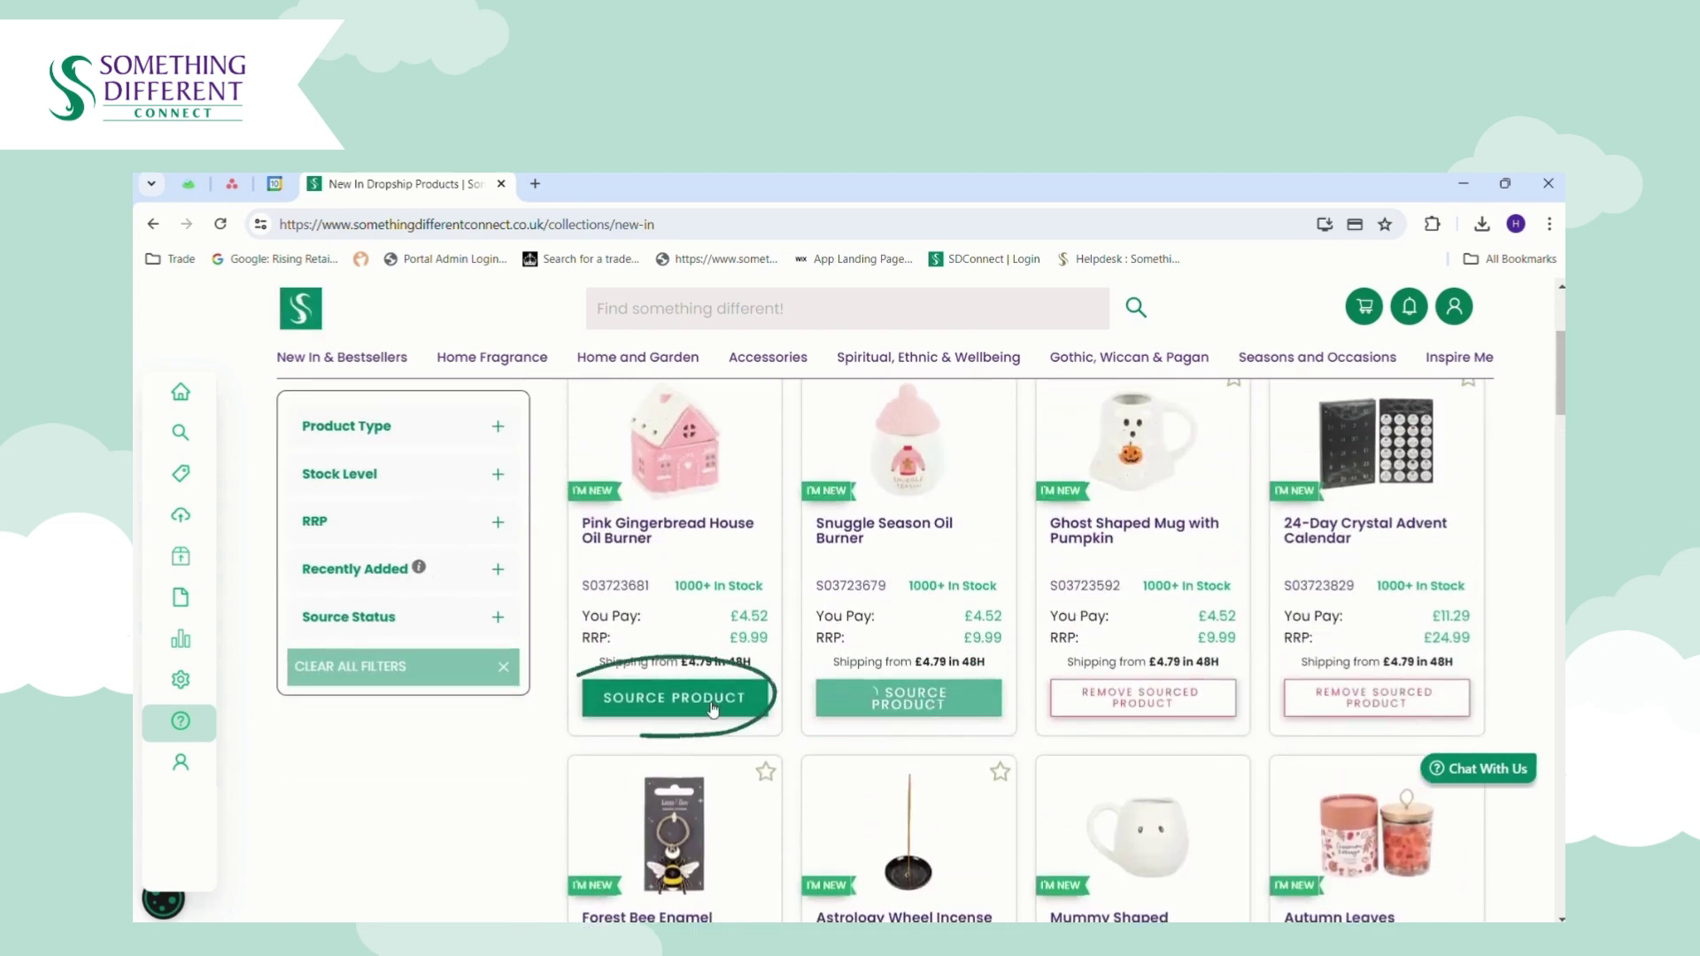
left_click(711, 700)
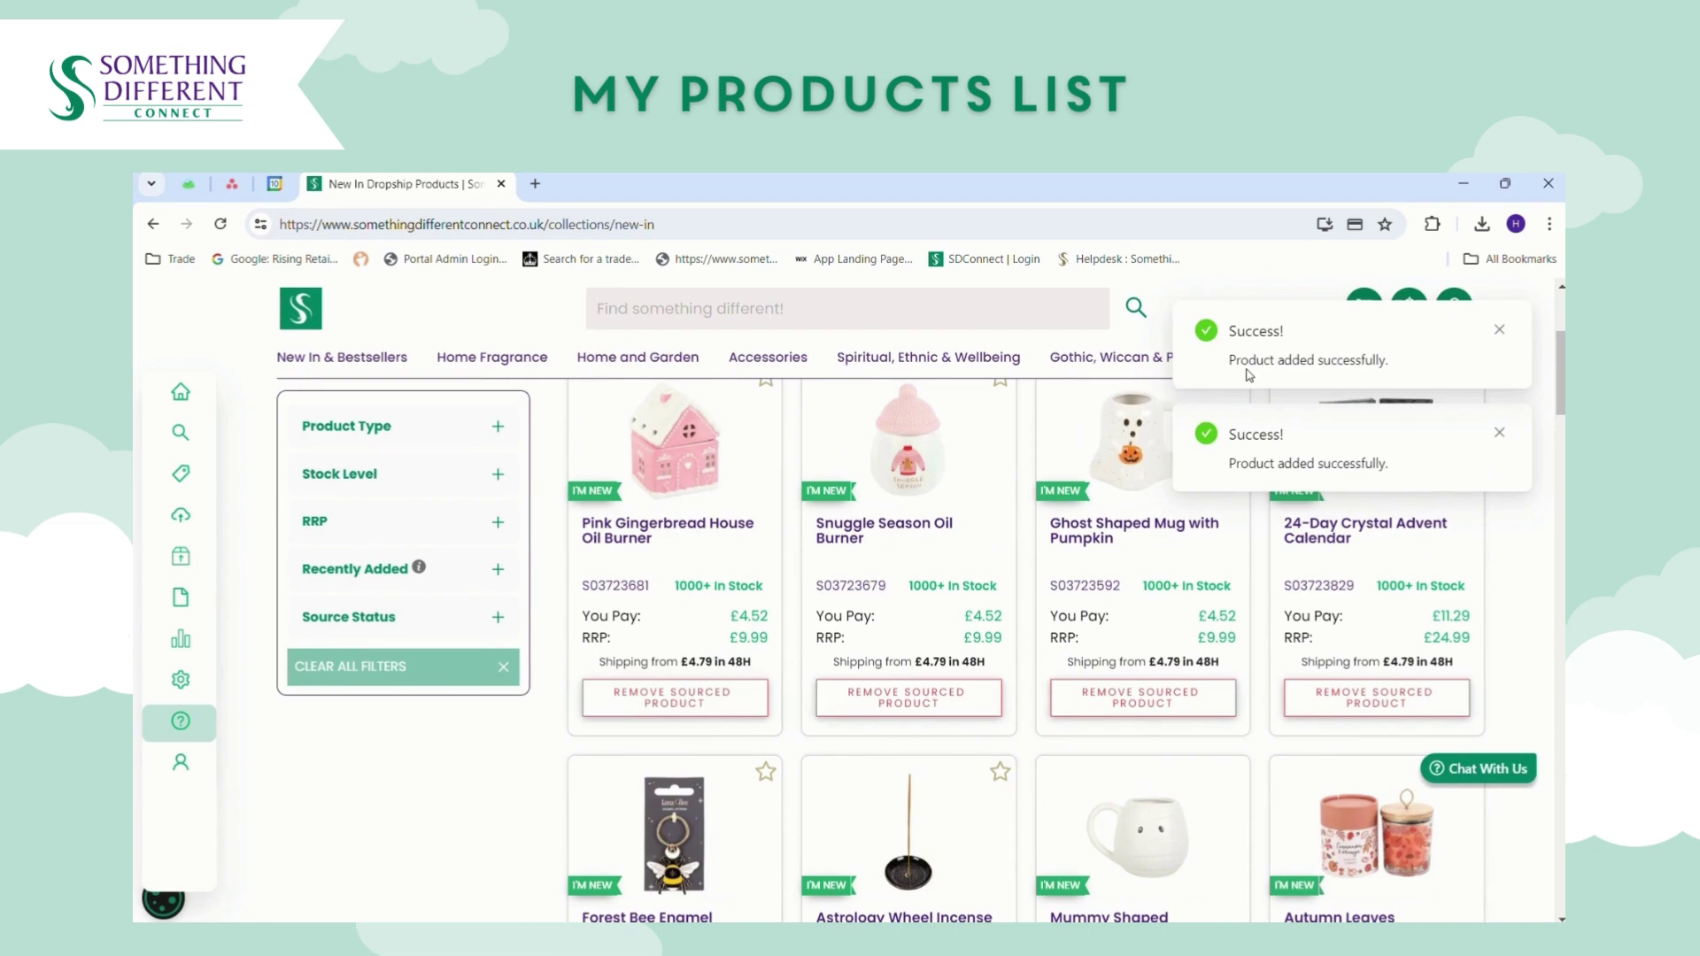
mouse_move(173, 478)
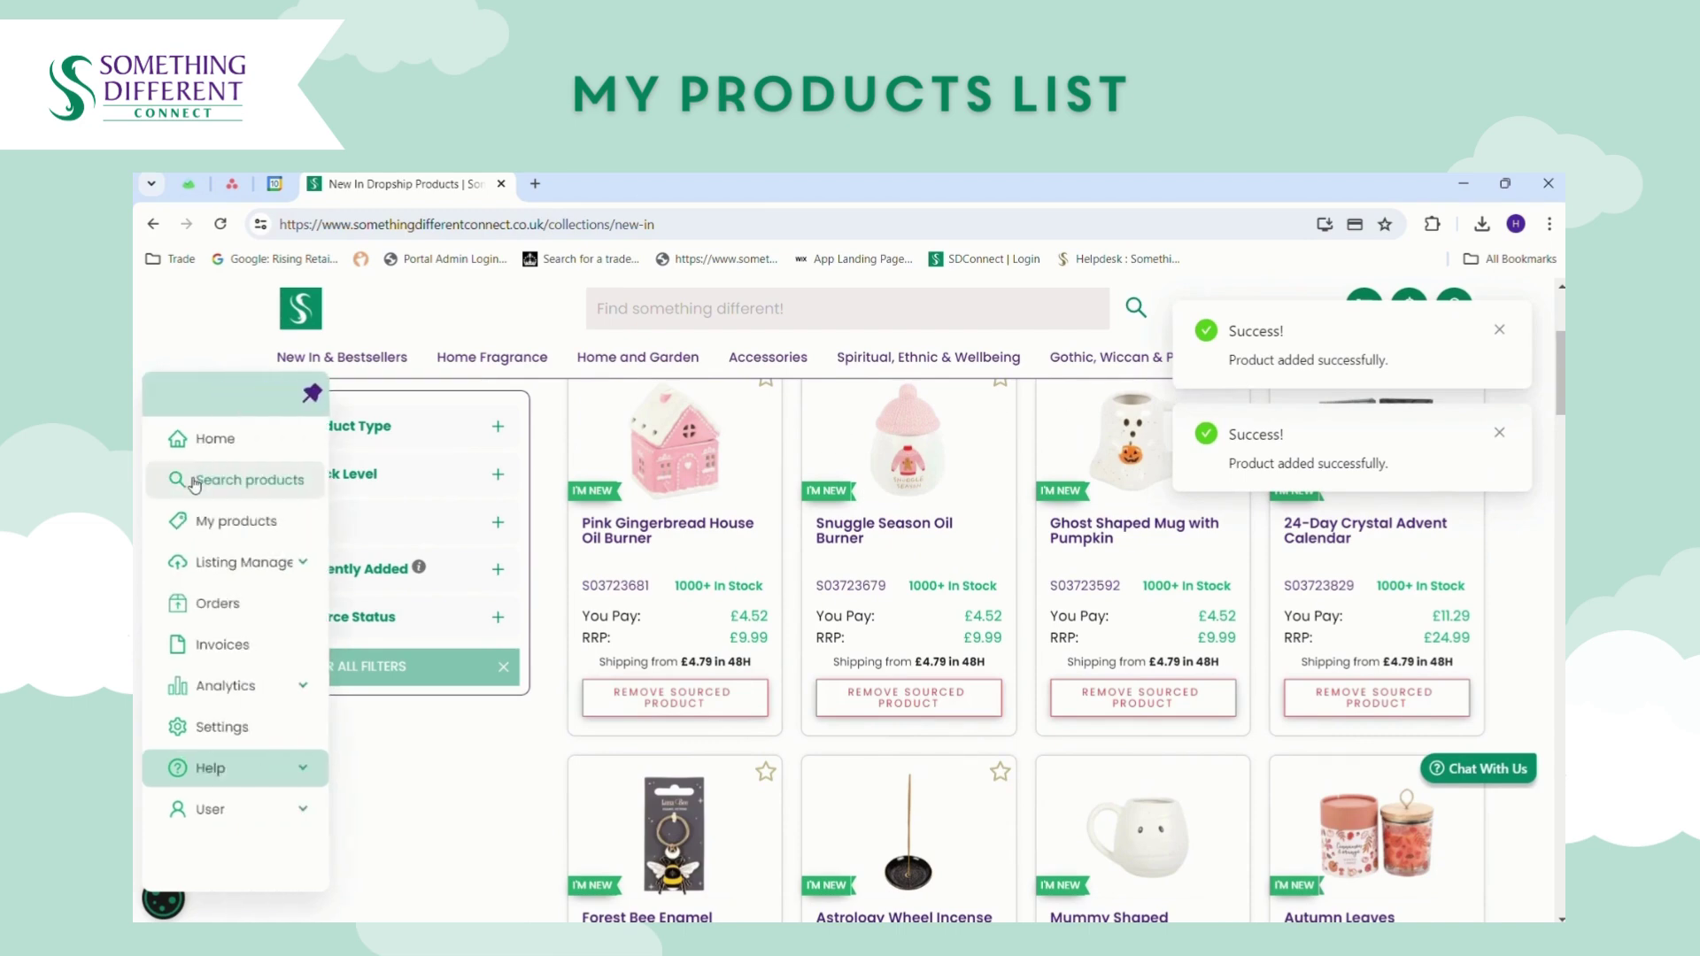
left_click(199, 522)
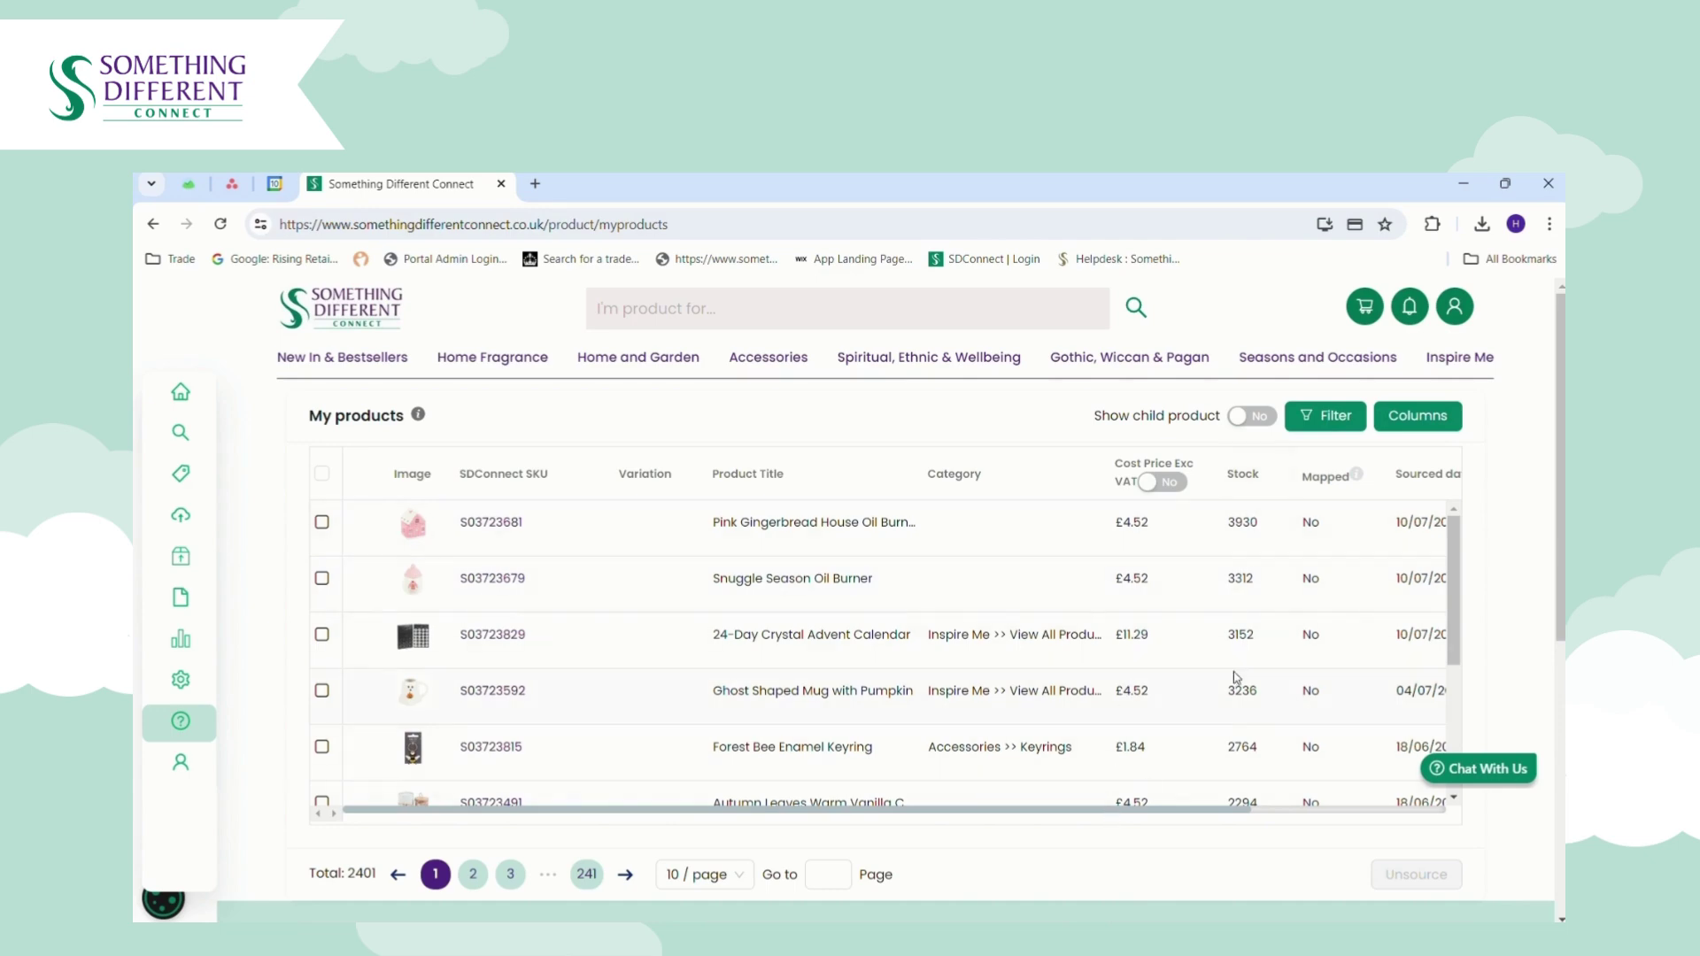
Select the Pink Gingerbread House Oil Burner row in My products and confirm unsourcing it.
left_click_drag(1189, 815, 1364, 799)
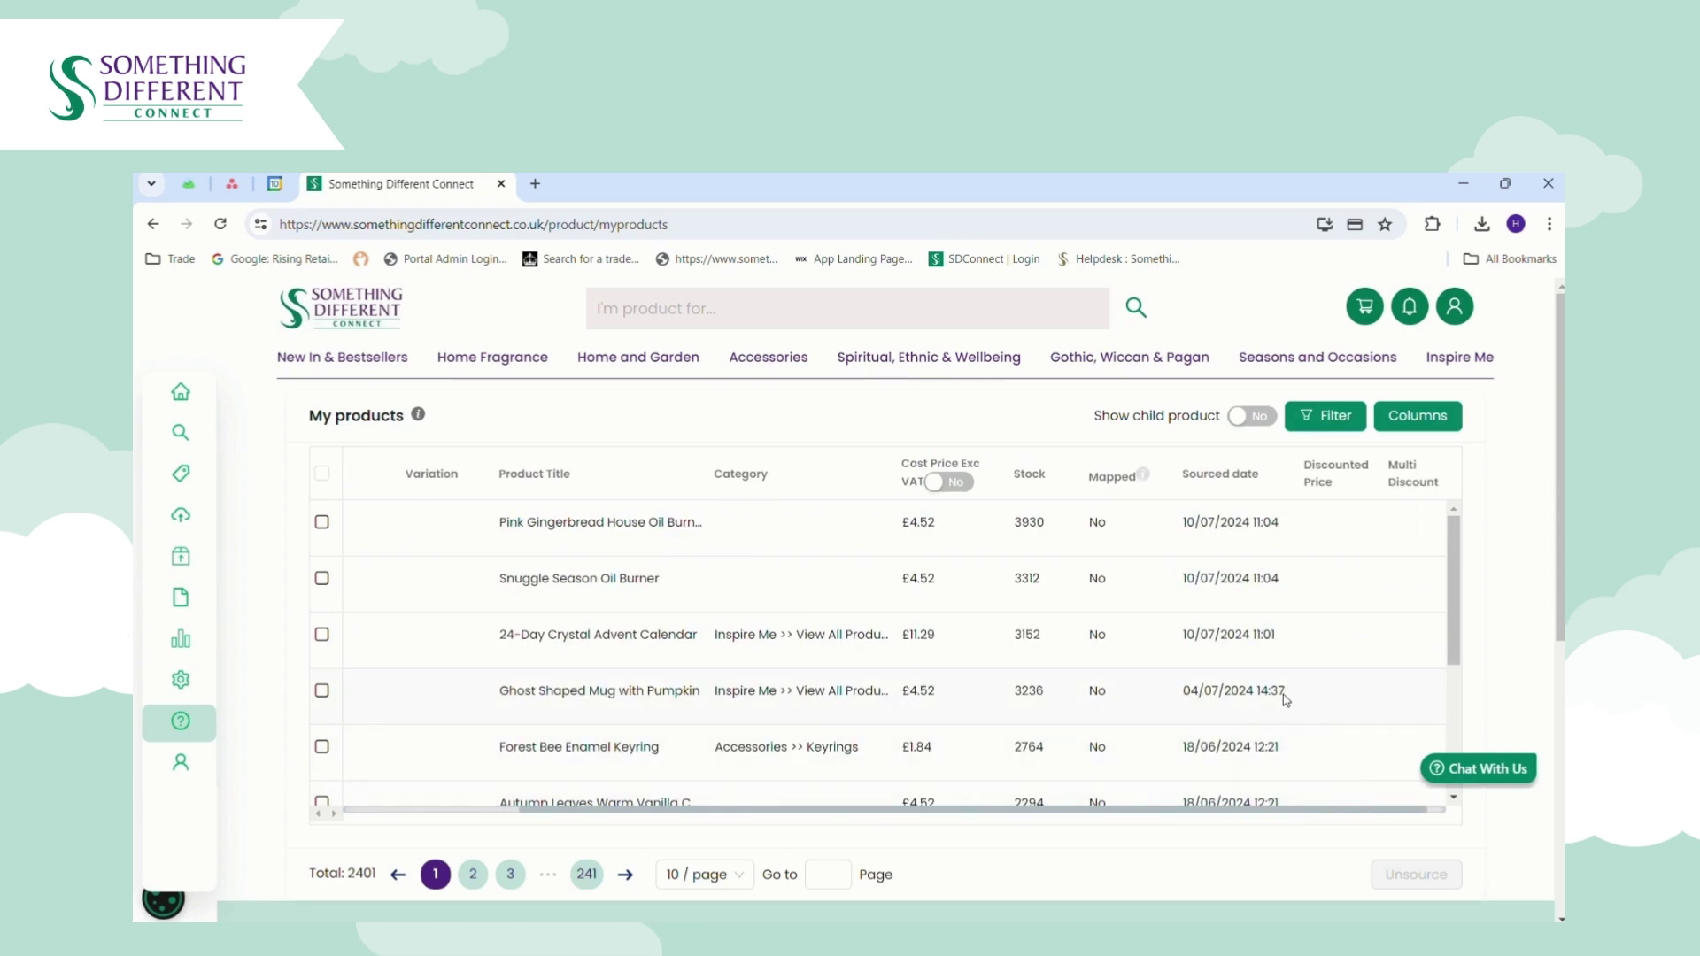
left_click_drag(1301, 812, 1371, 809)
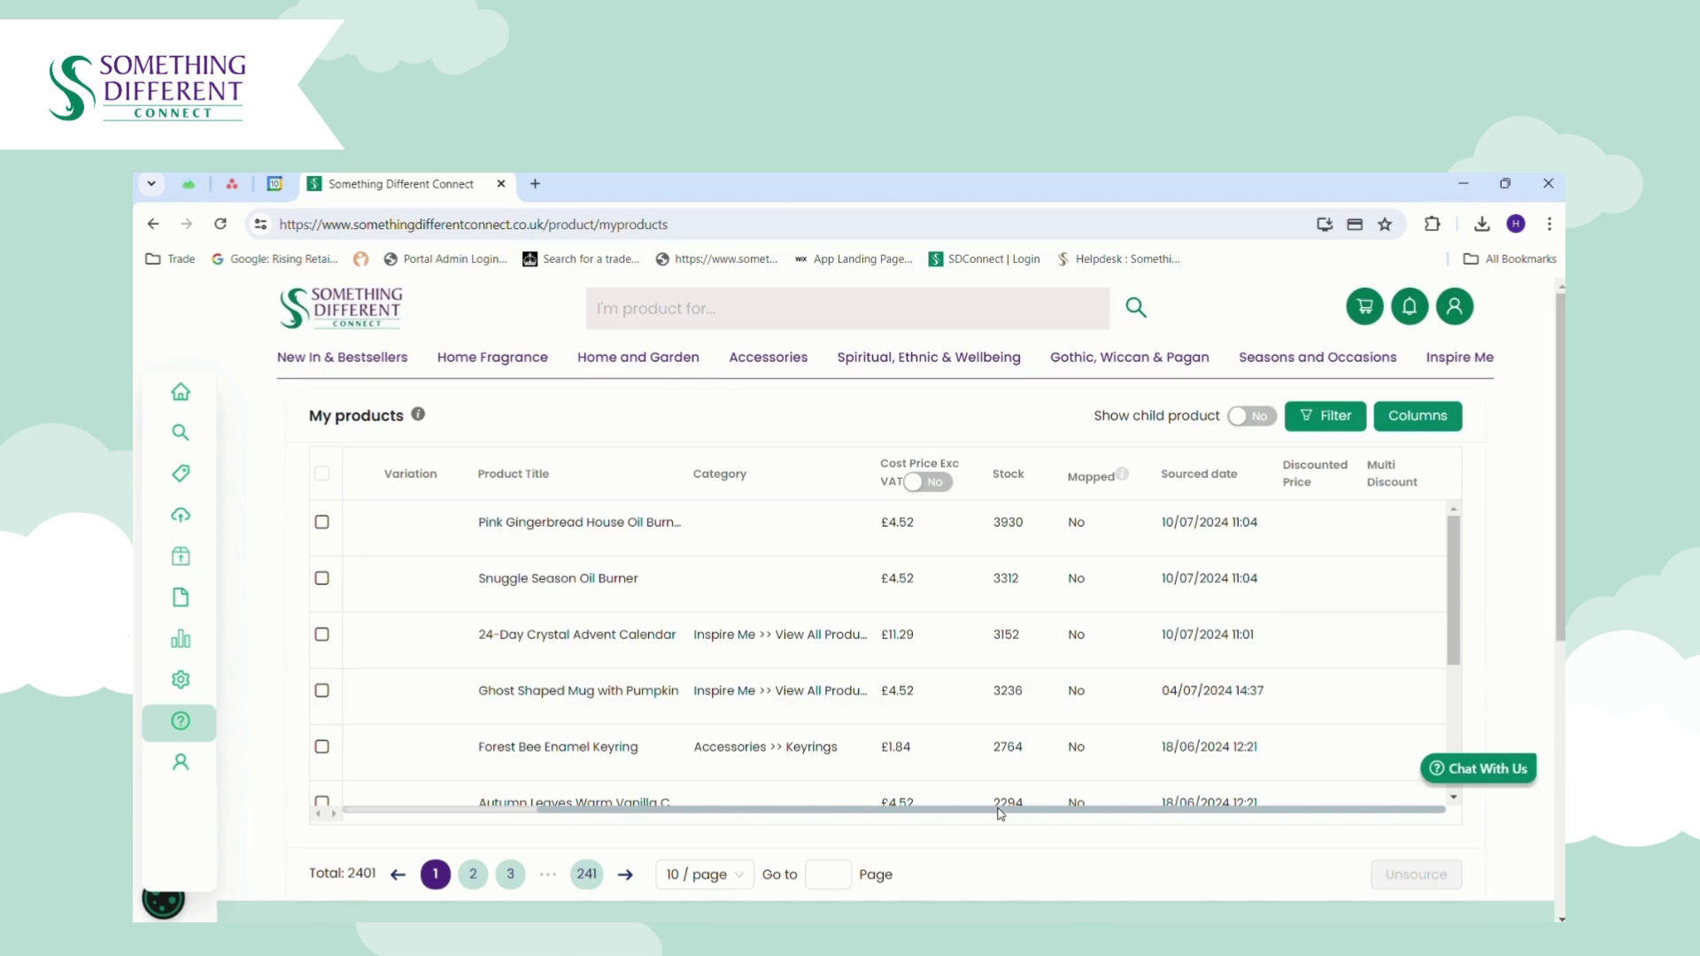
left_click_drag(1000, 813, 773, 810)
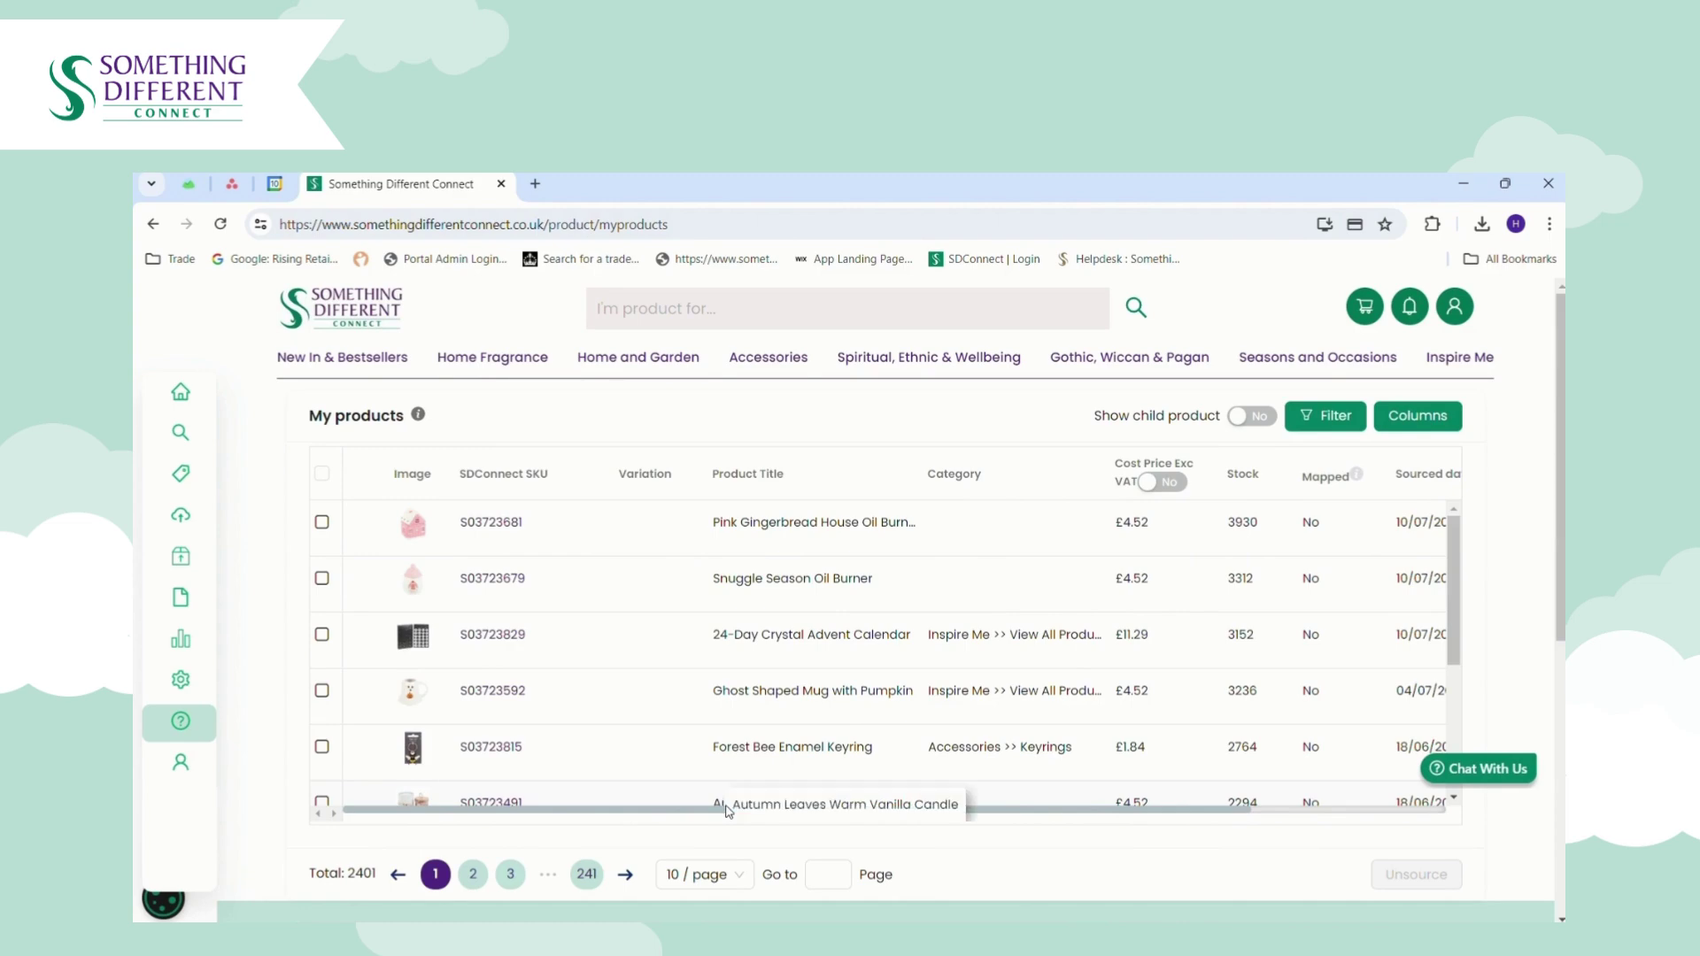
left_click(323, 524)
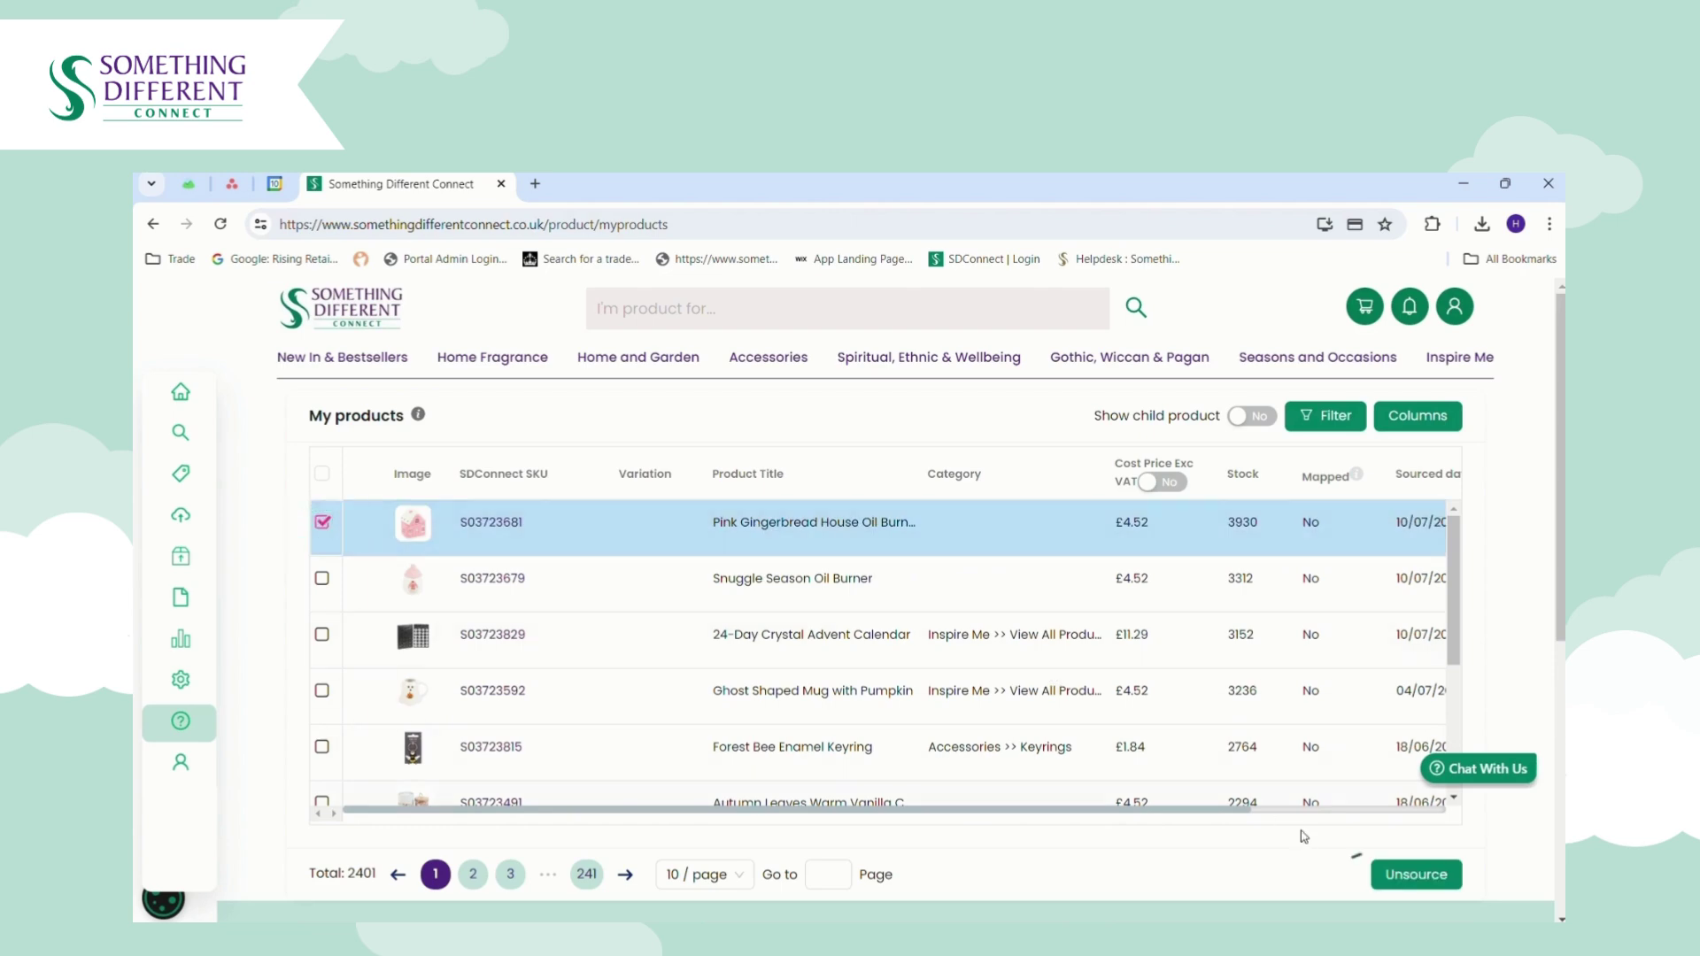
left_click(1397, 878)
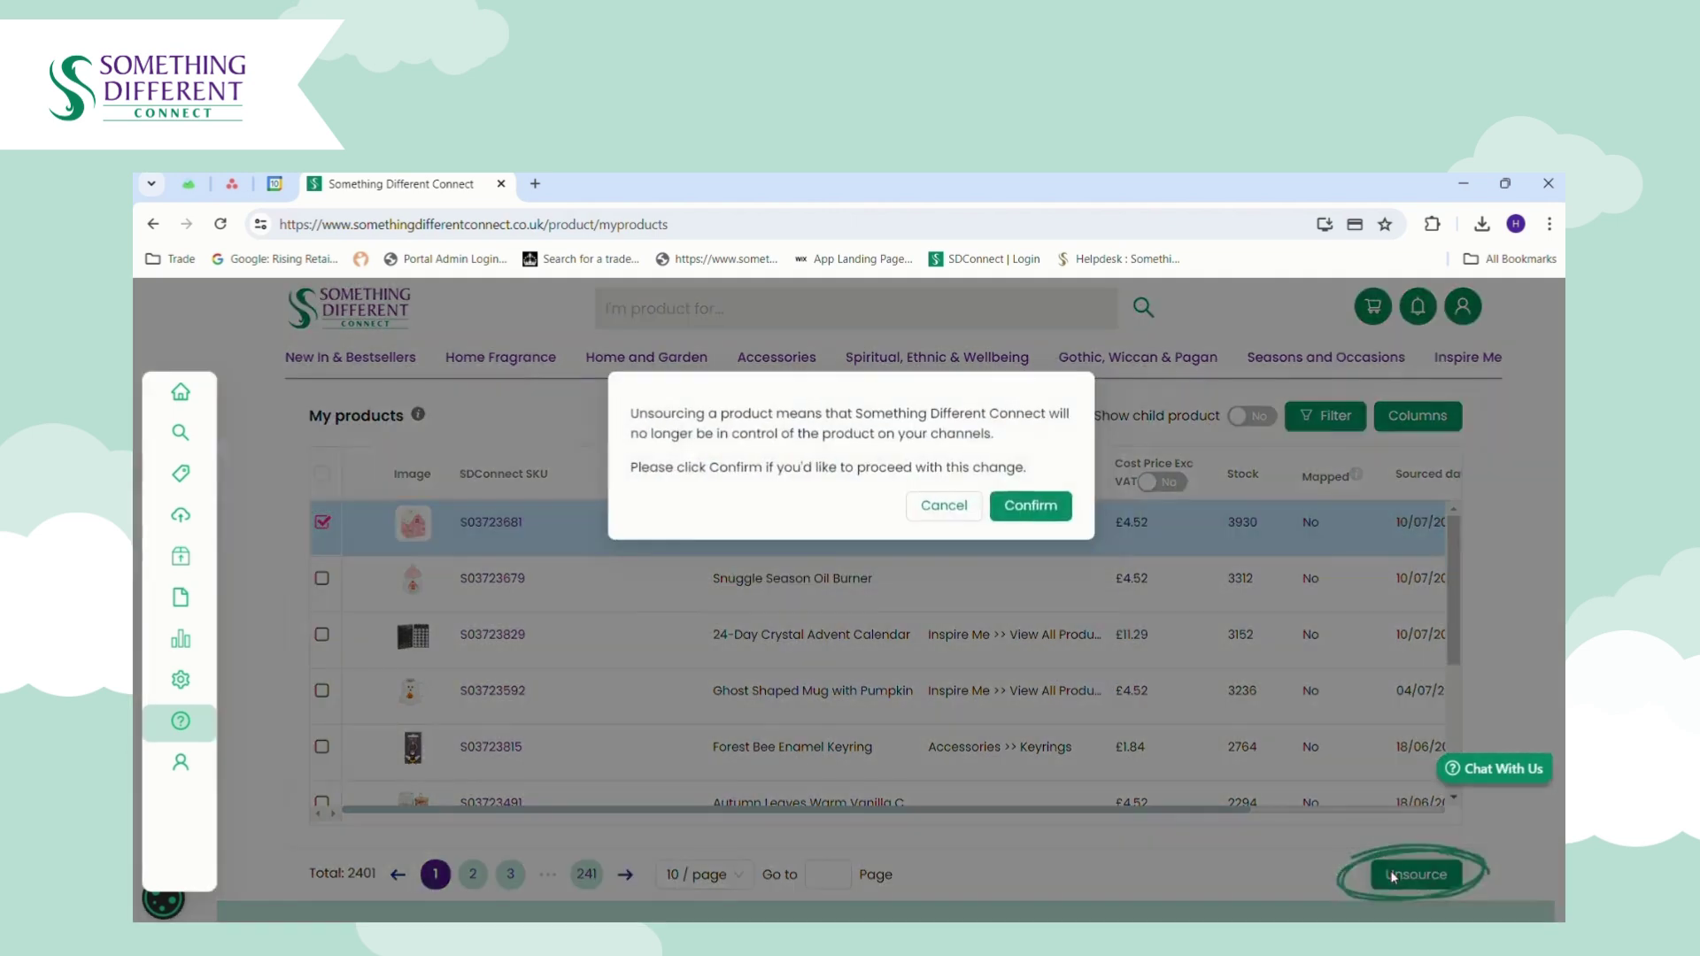
left_click(1032, 507)
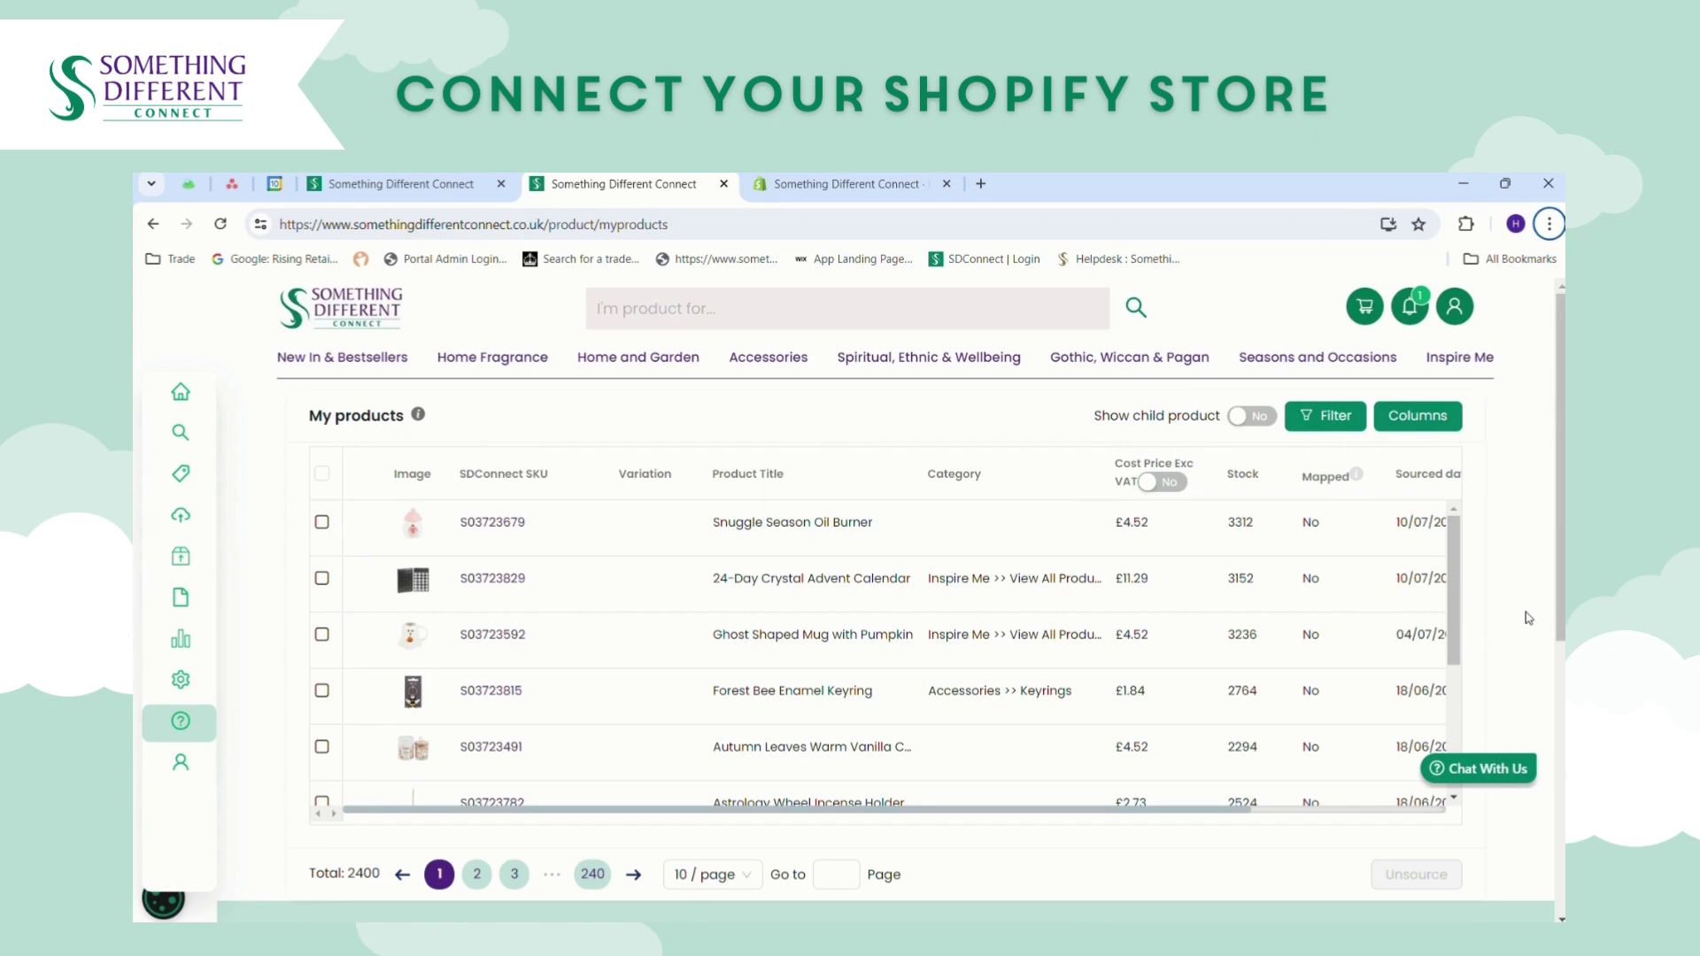
Go to Settings > Sales channel integrations and start adding a new sales channel.
mouse_move(196, 701)
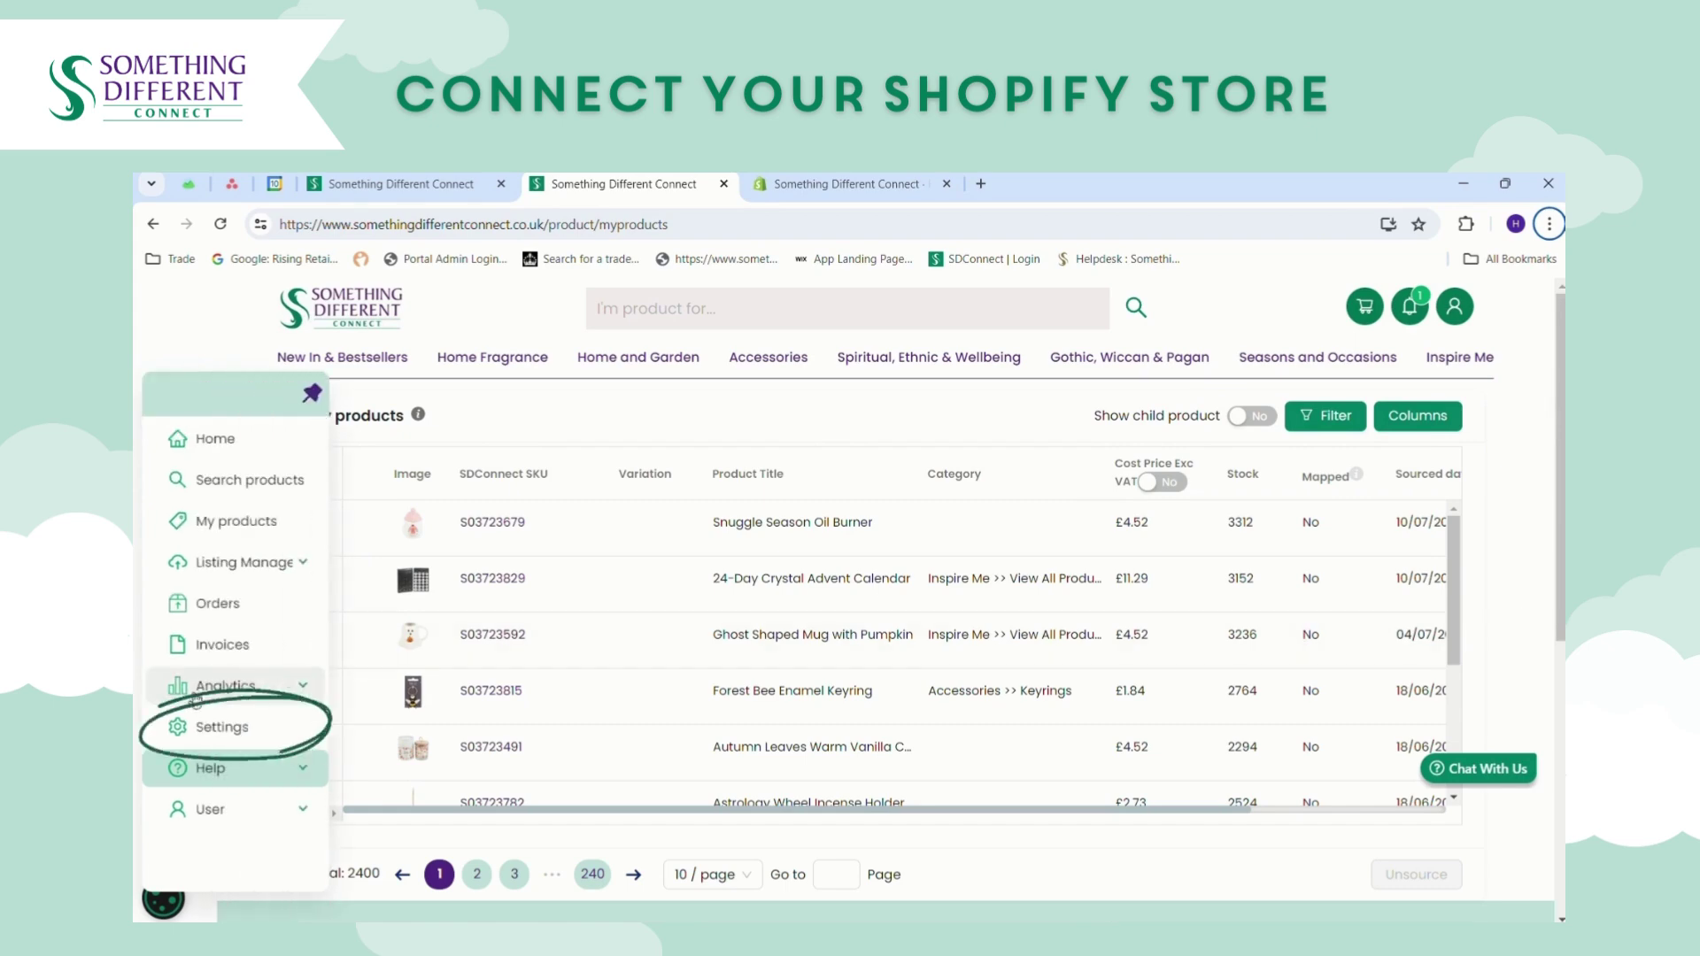
left_click(187, 737)
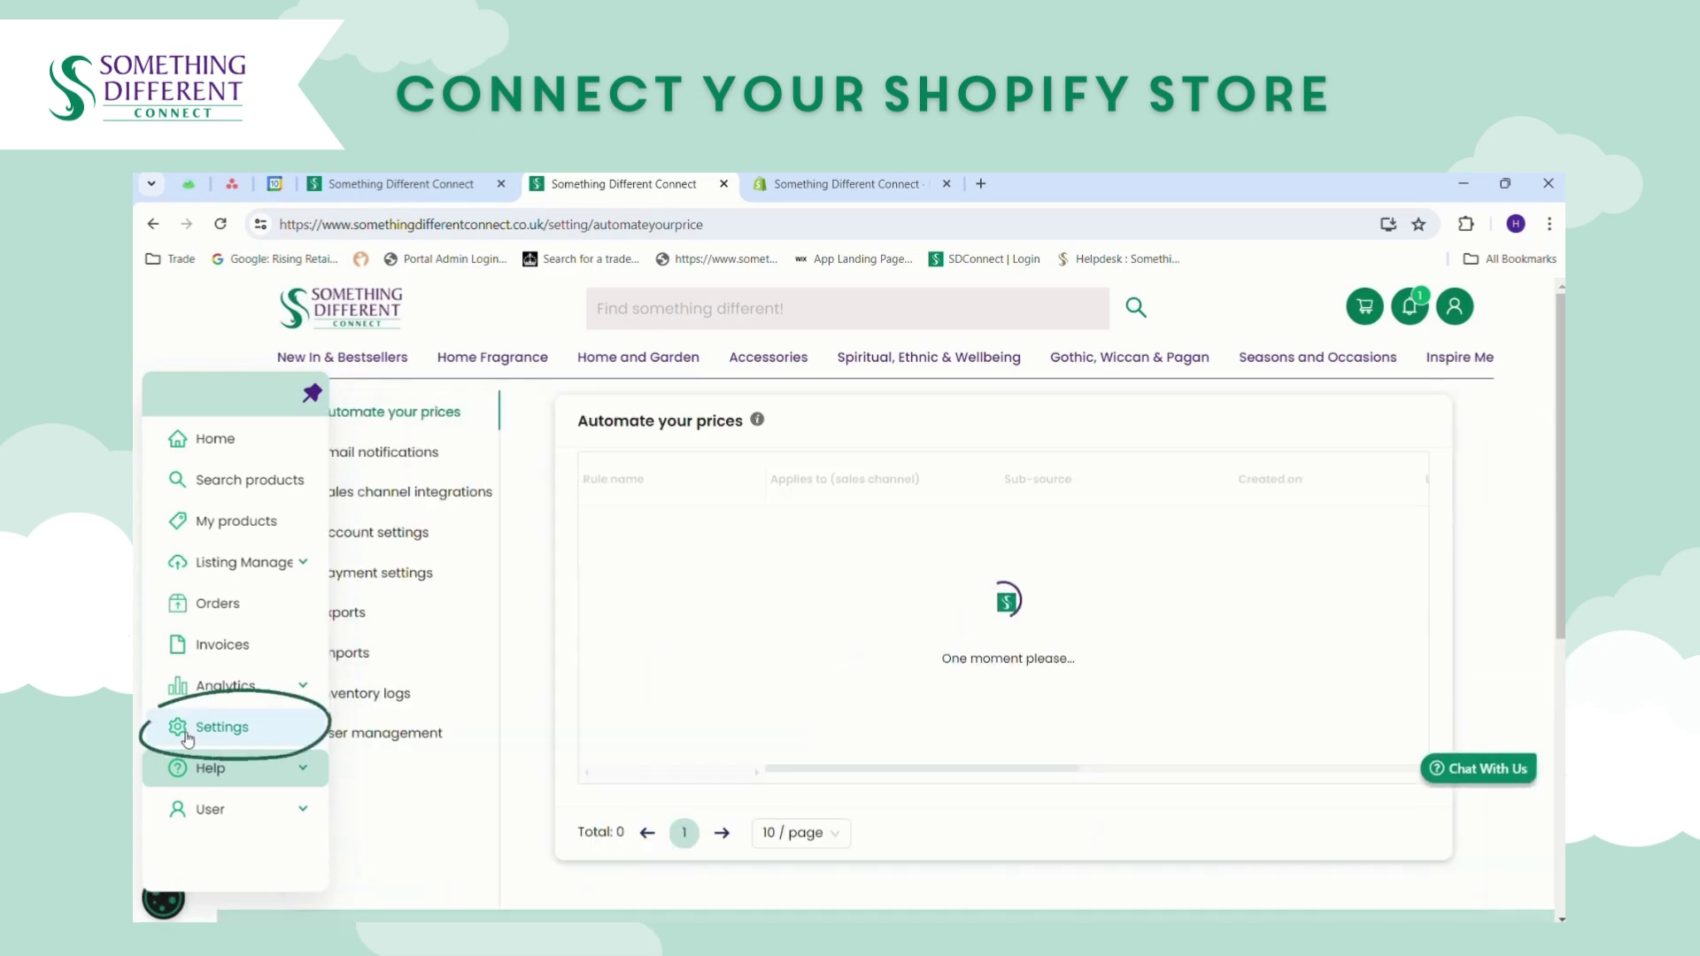
left_click(444, 502)
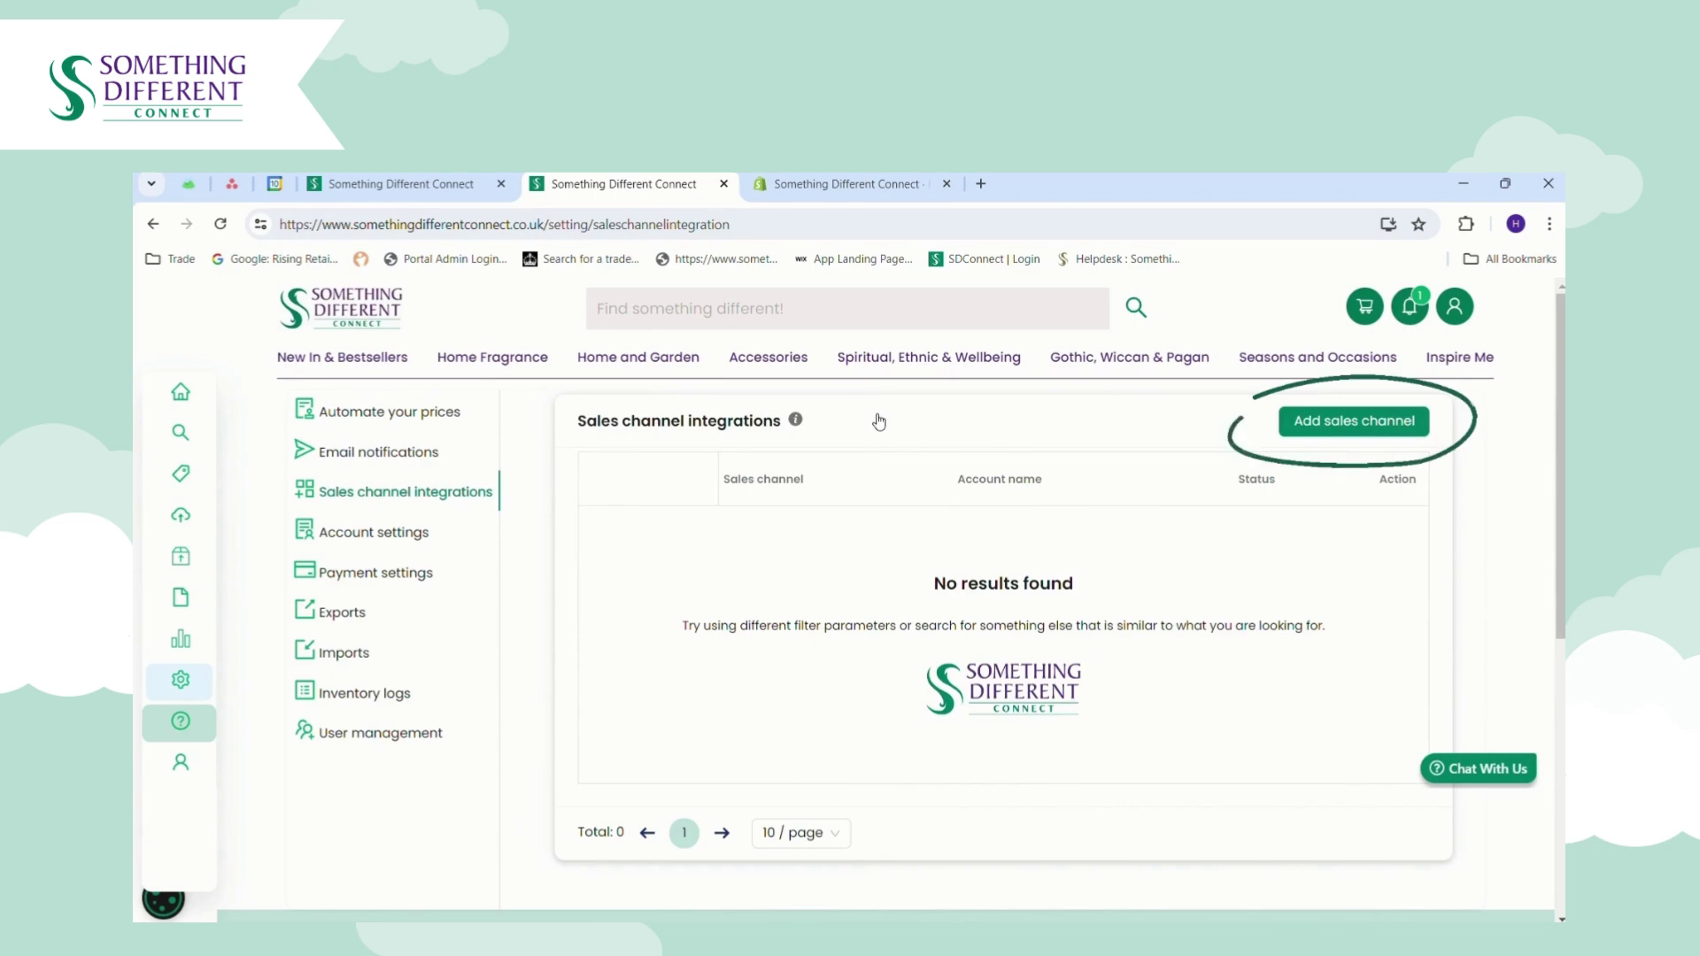
left_click(1325, 422)
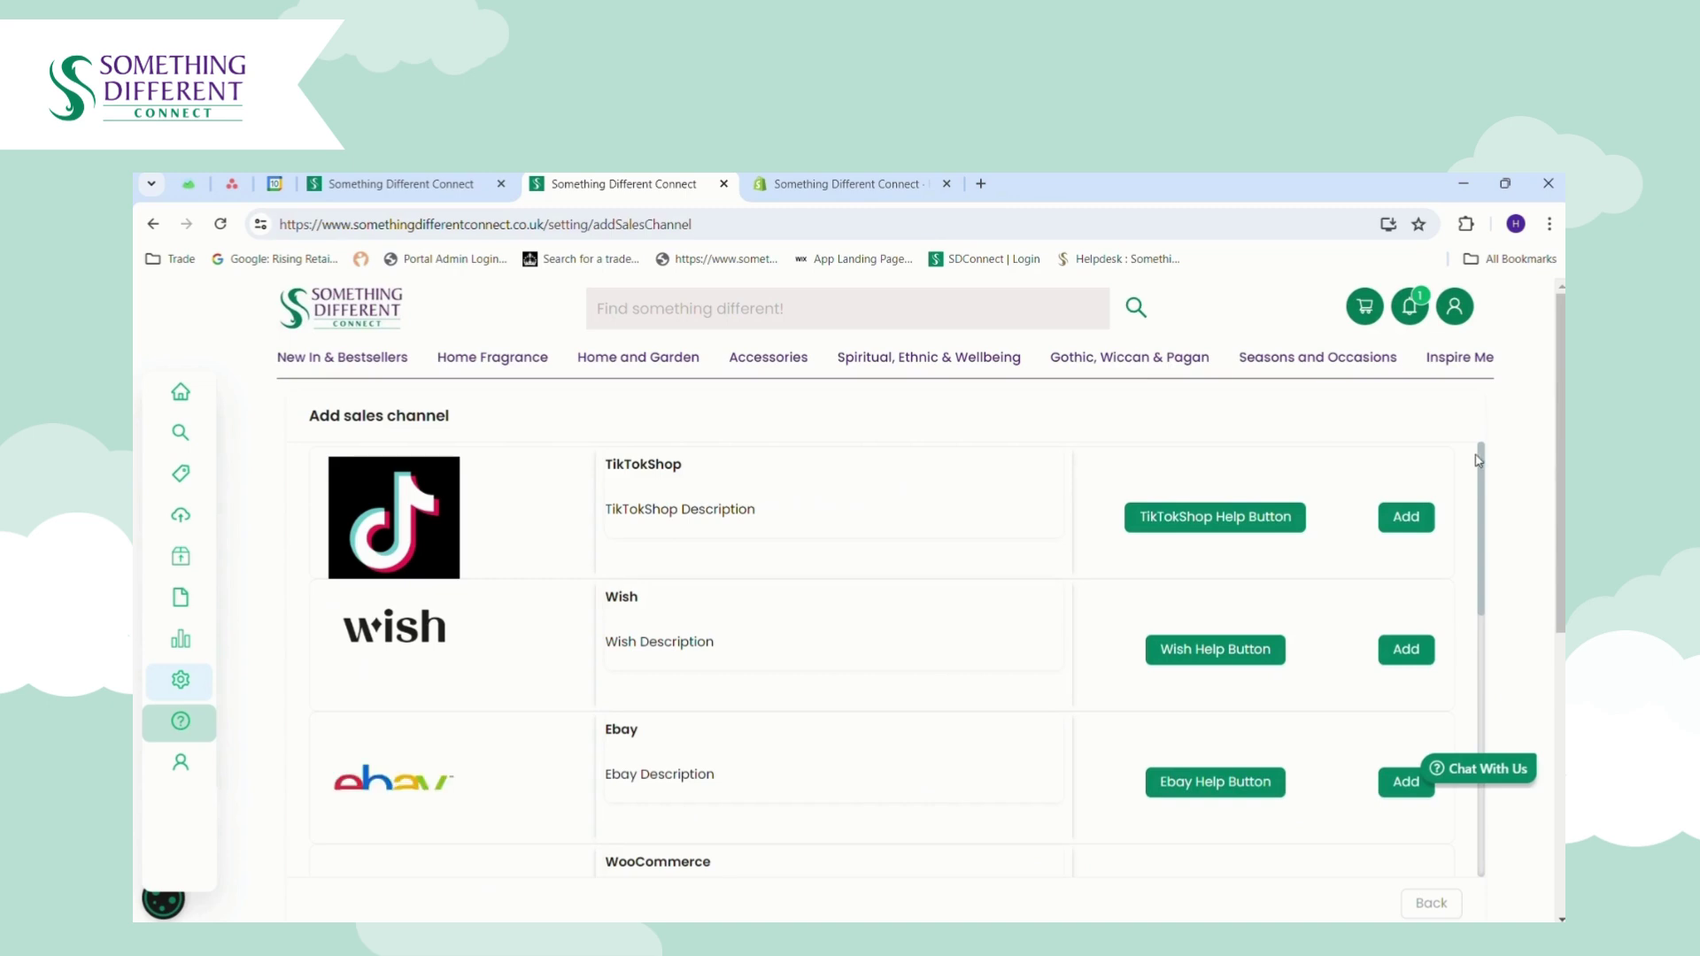
Close the duplicate tab and add Shopify from the channel list.
scroll(1491, 639, "down", 4)
scroll(1492, 638, "down", 3)
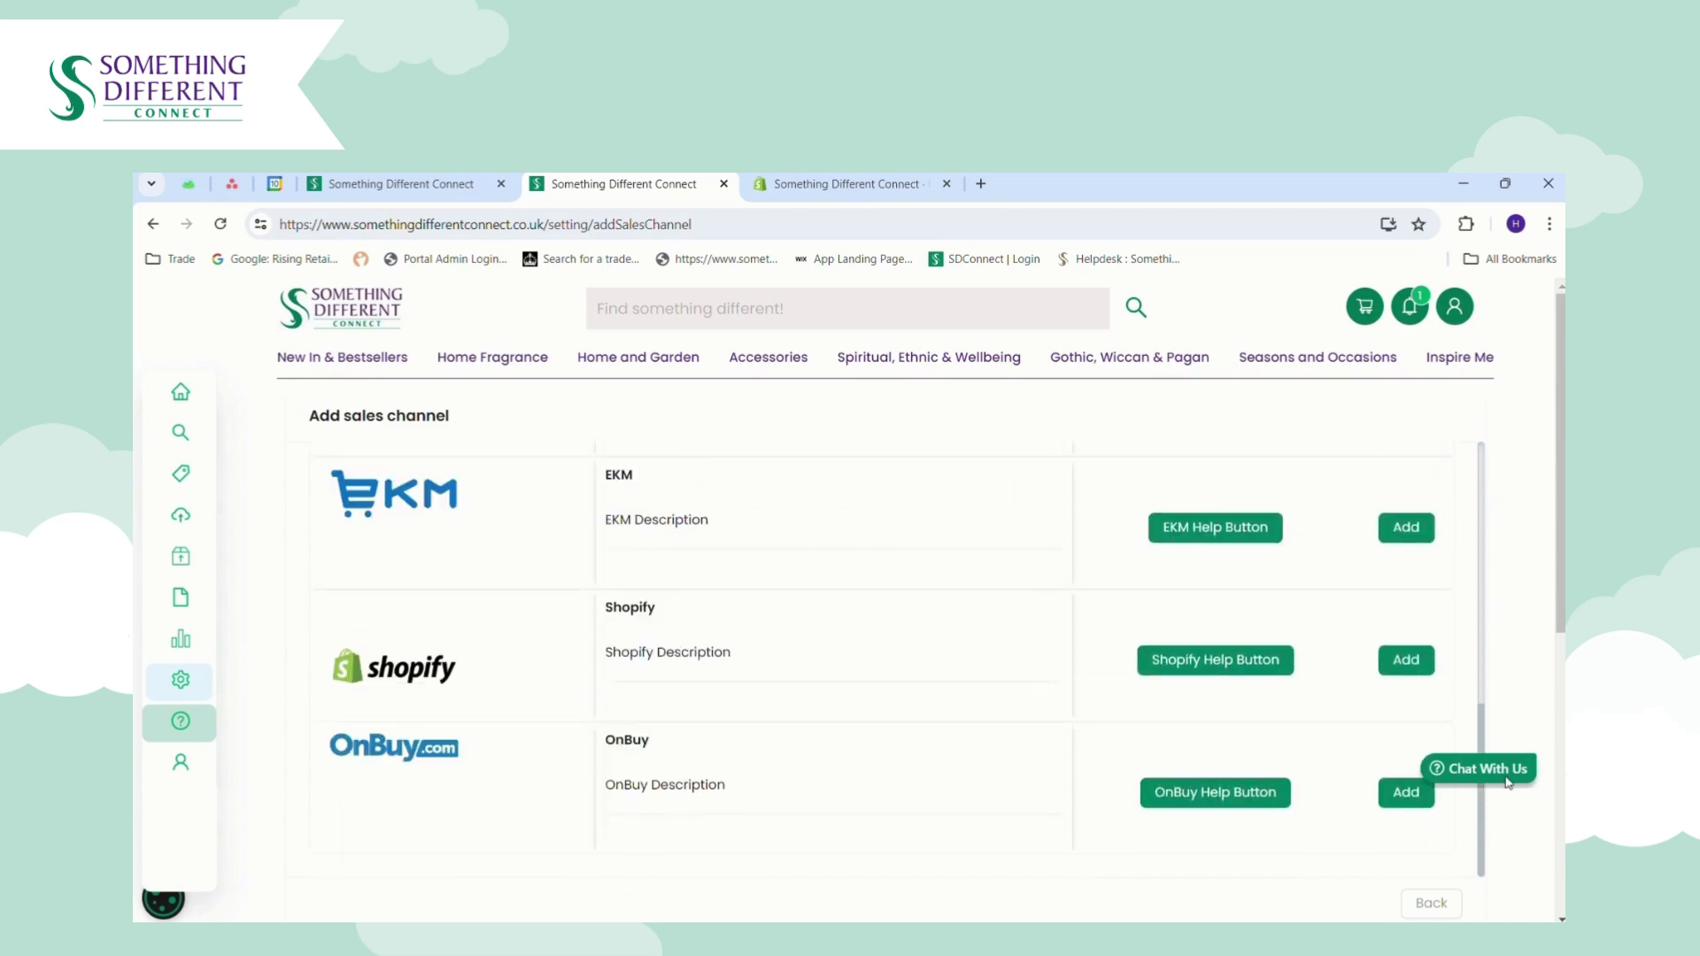
scroll(1506, 618, "up", 6)
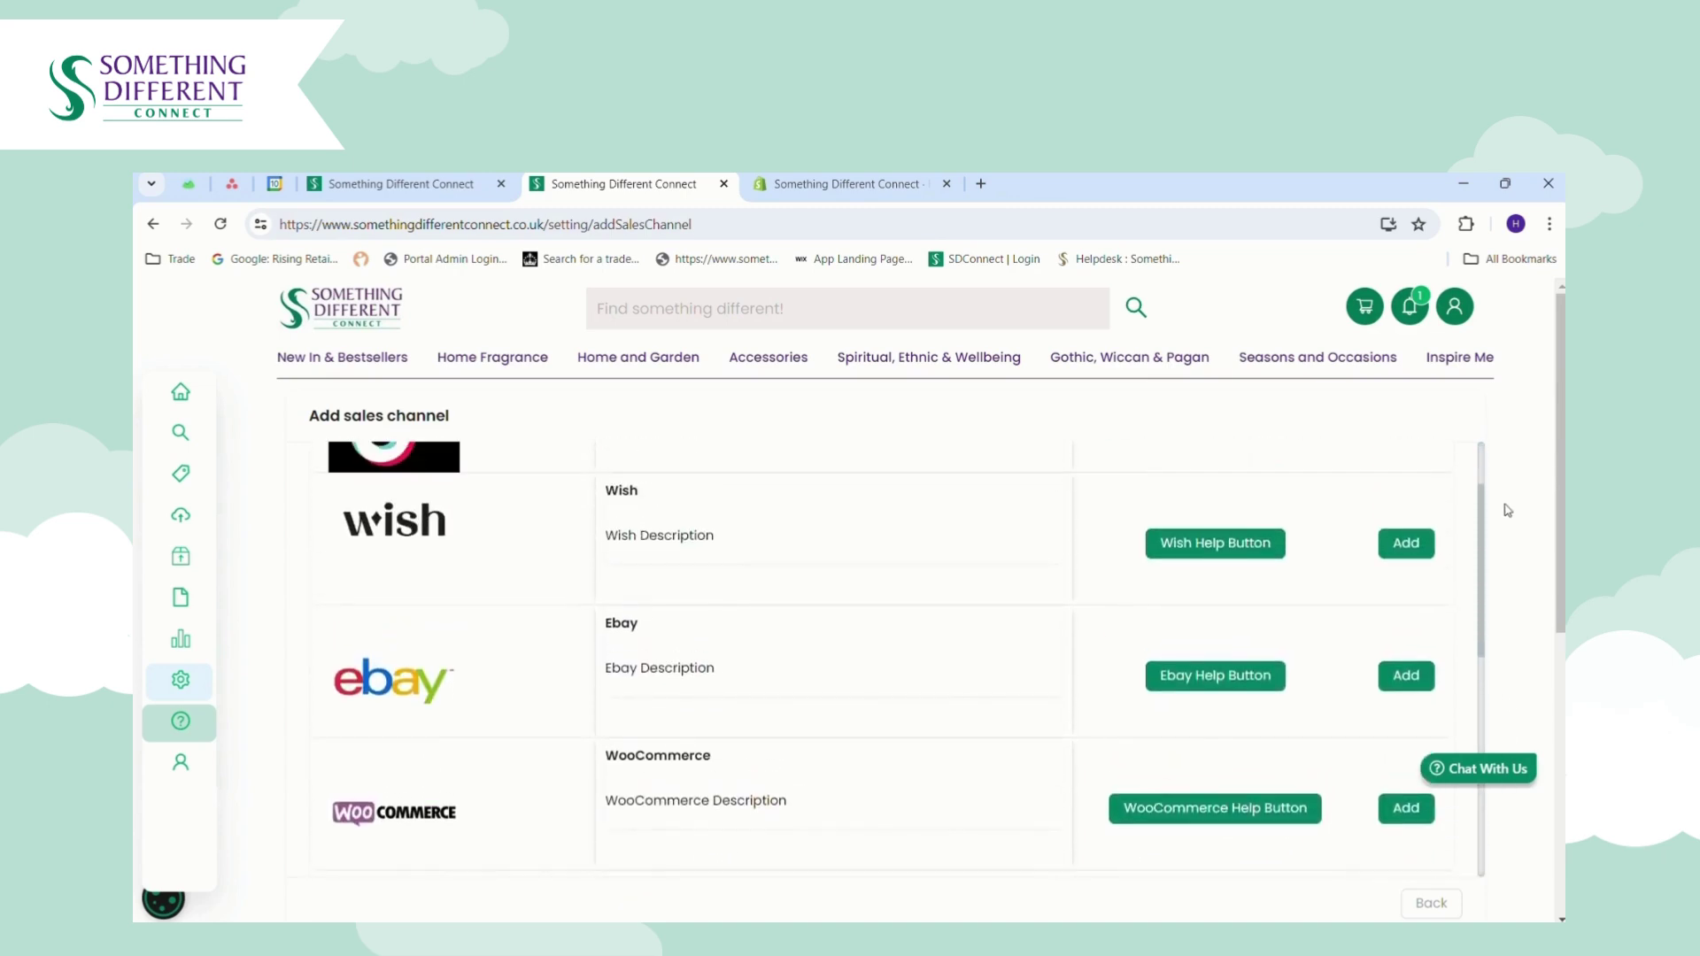
scroll(1508, 511, "up", 2)
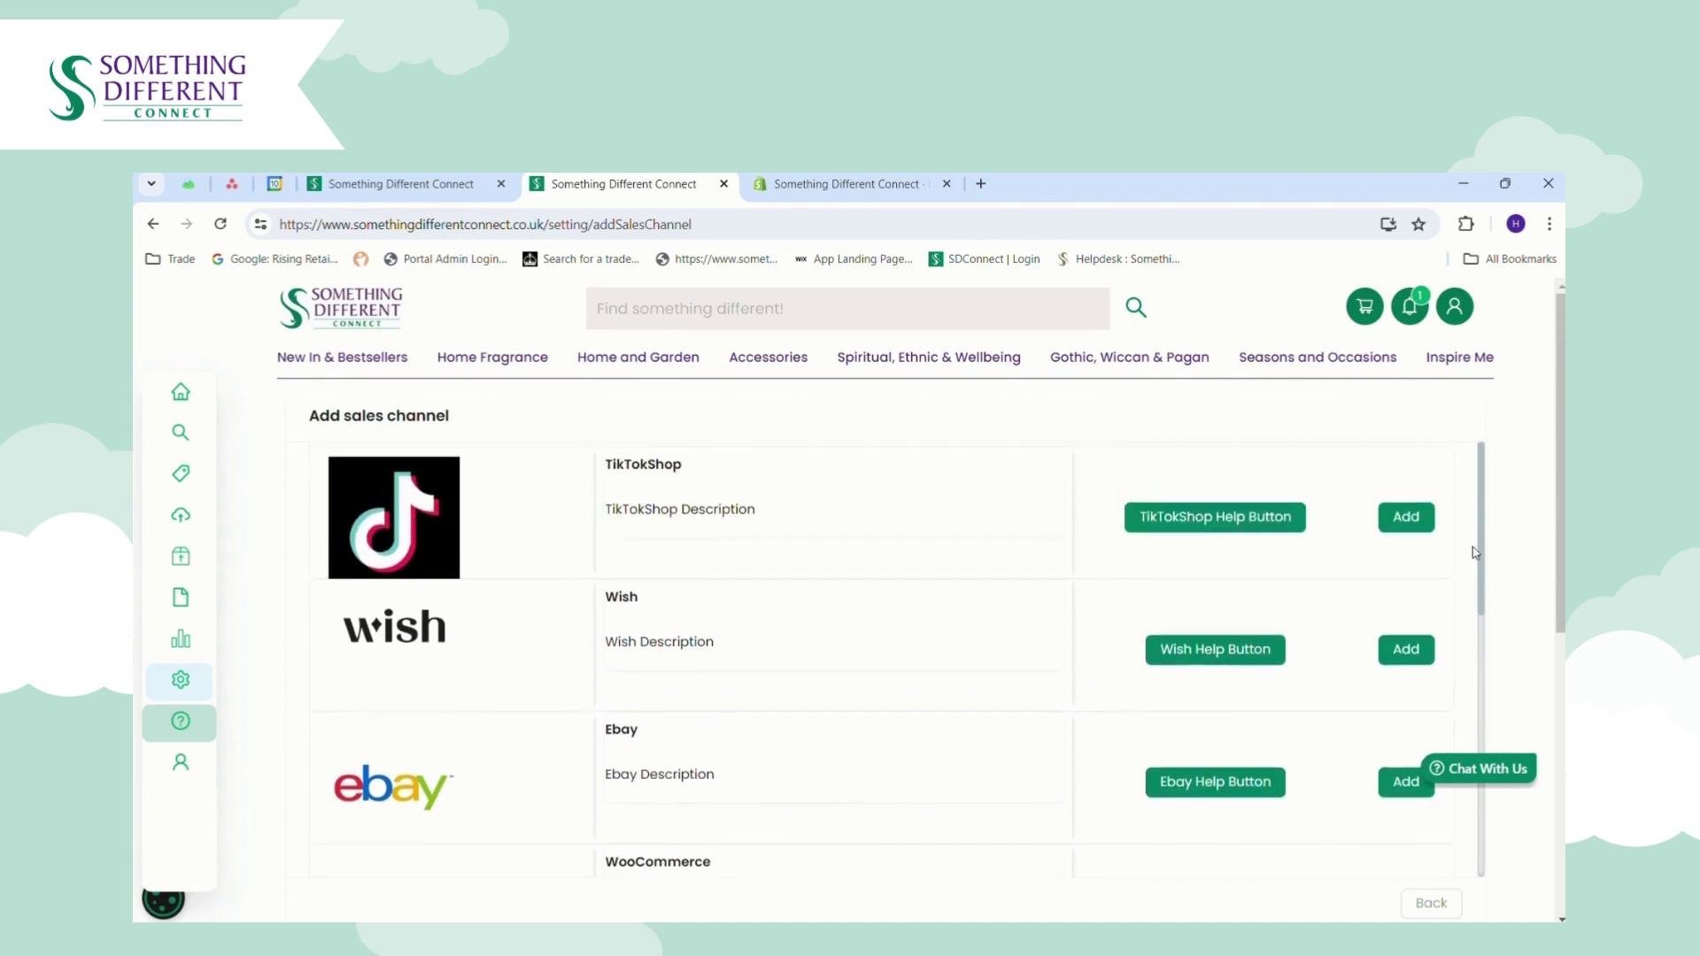
key("ctrl+w")
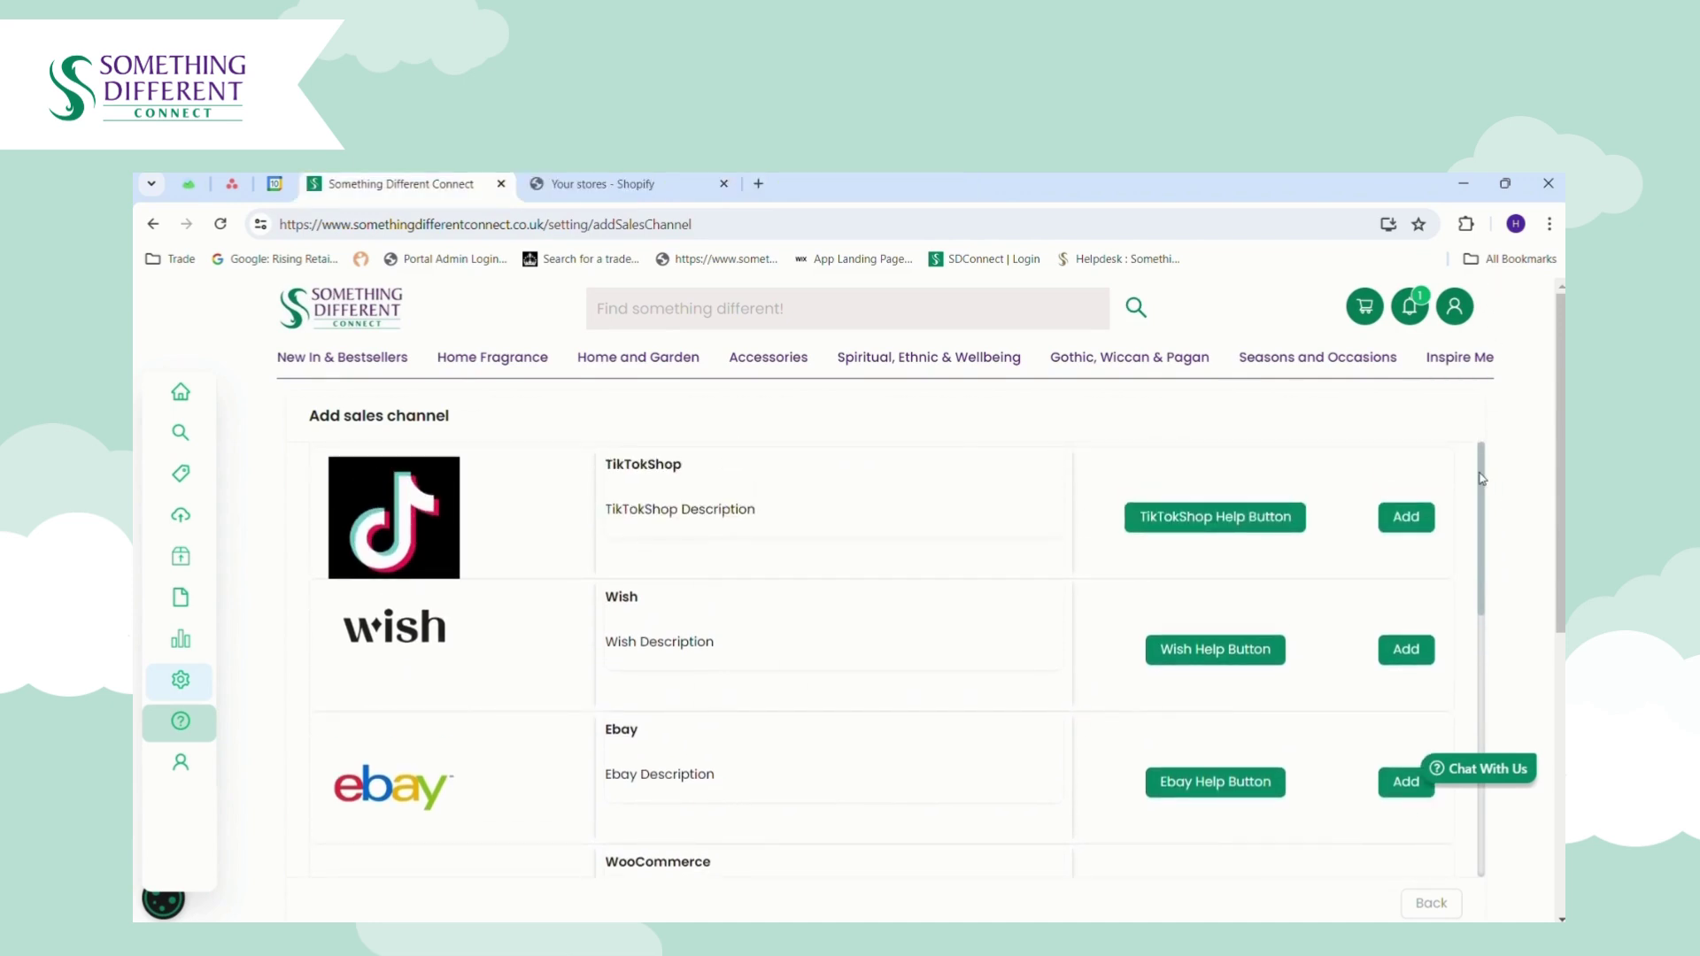
scroll(1481, 478, "down", 5)
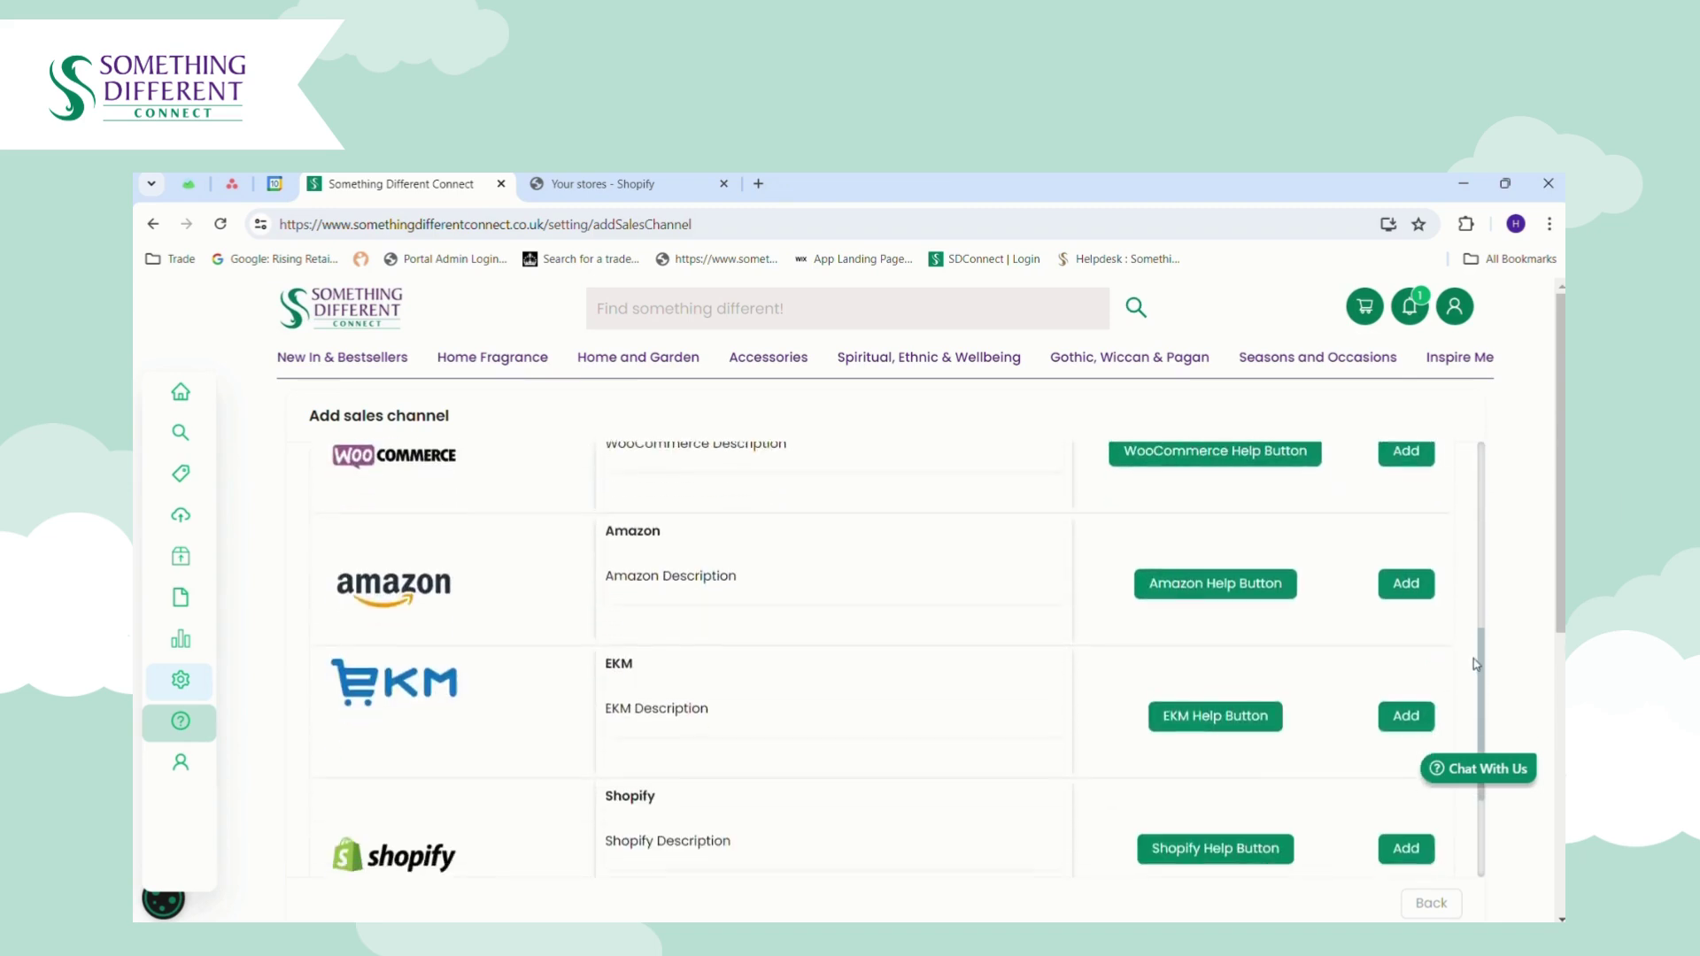
left_click(1428, 664)
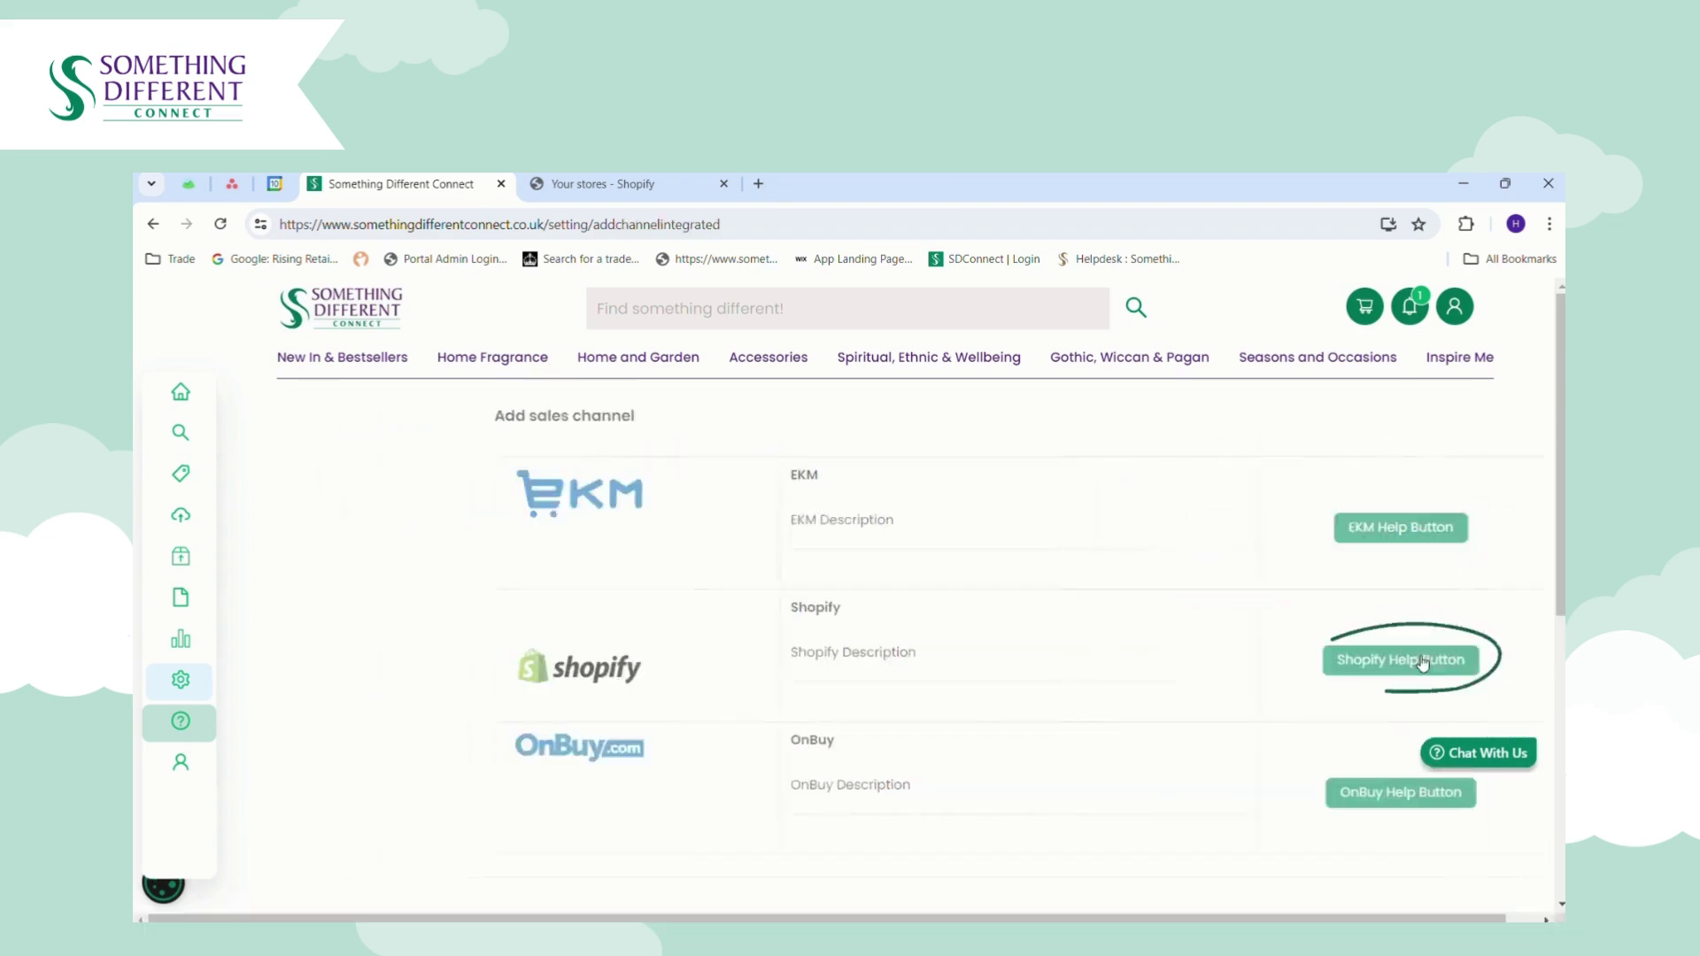
Enter 'SD ConnesTest' as the Shopify account name and continue to the Website URL field.
left_click(609, 523)
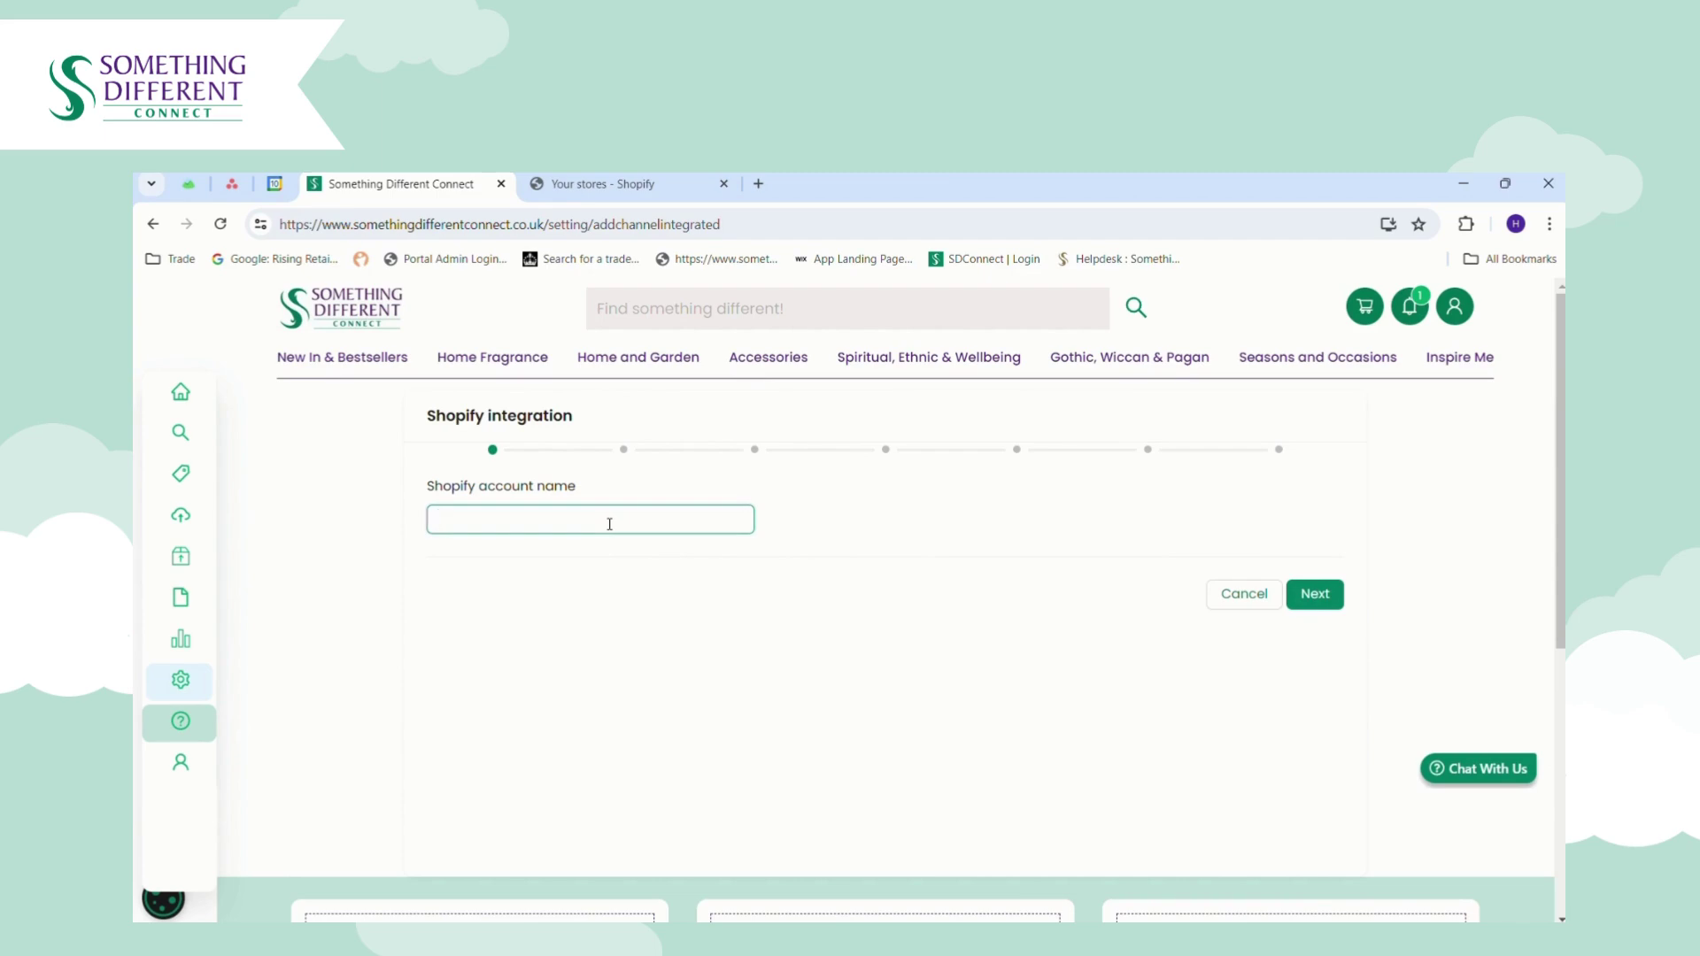
type("SD Connest")
key("BackSpace")
type("Test")
left_click(1337, 605)
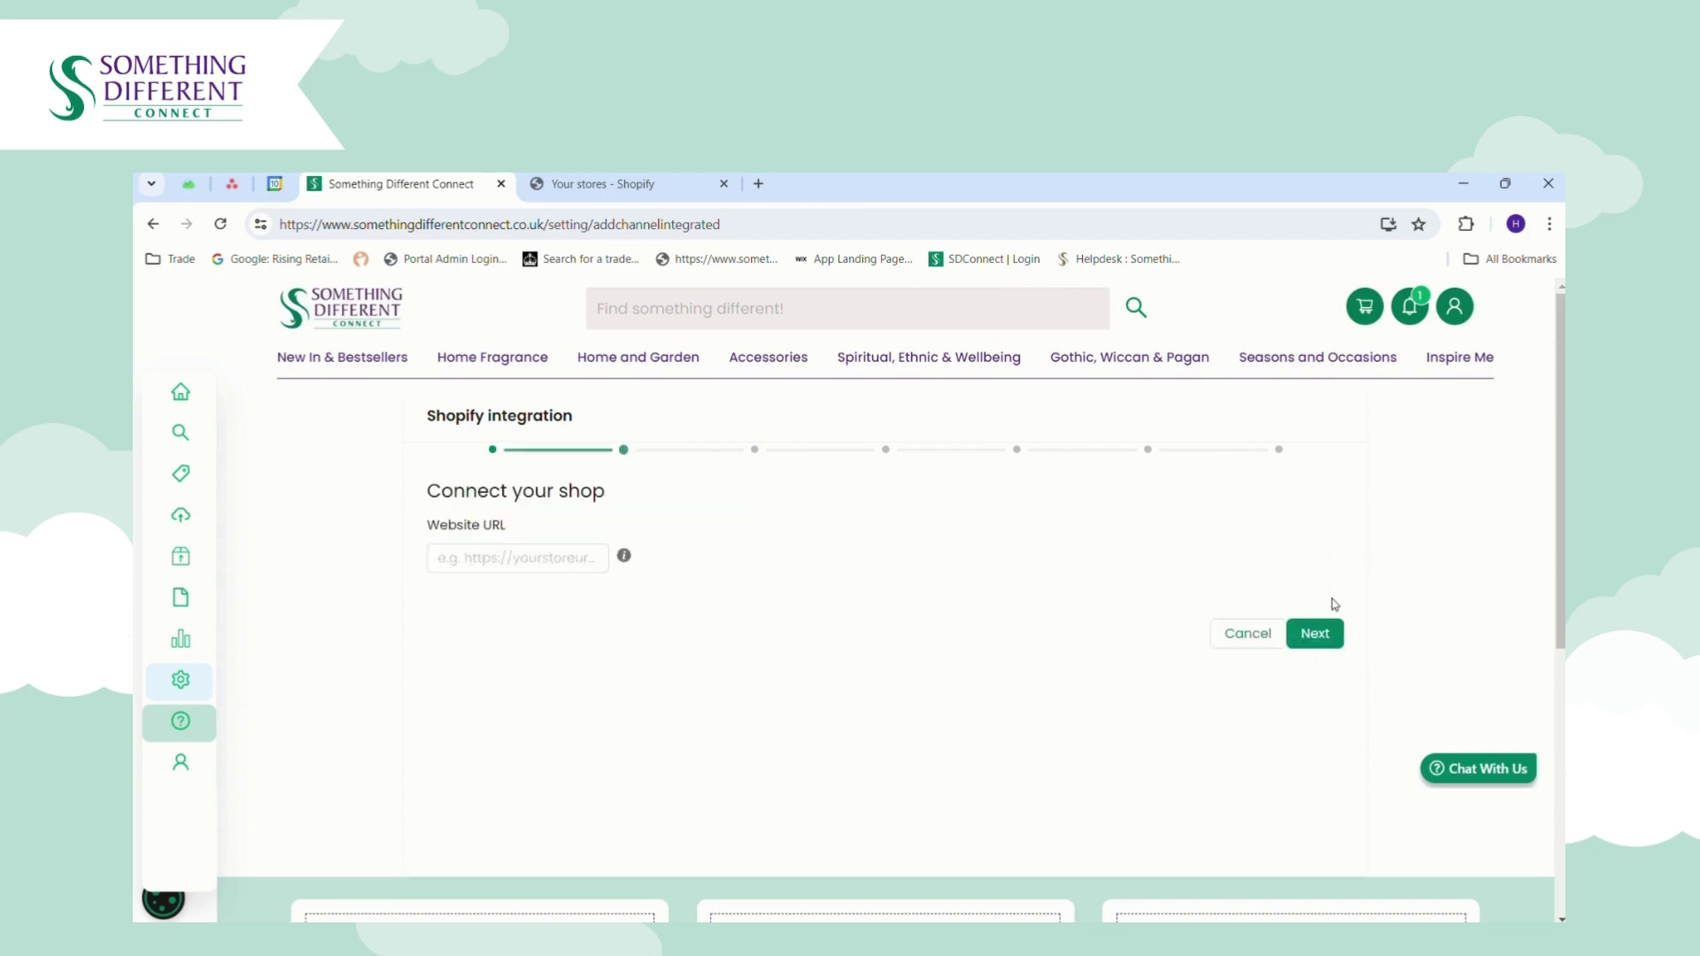
left_click(471, 559)
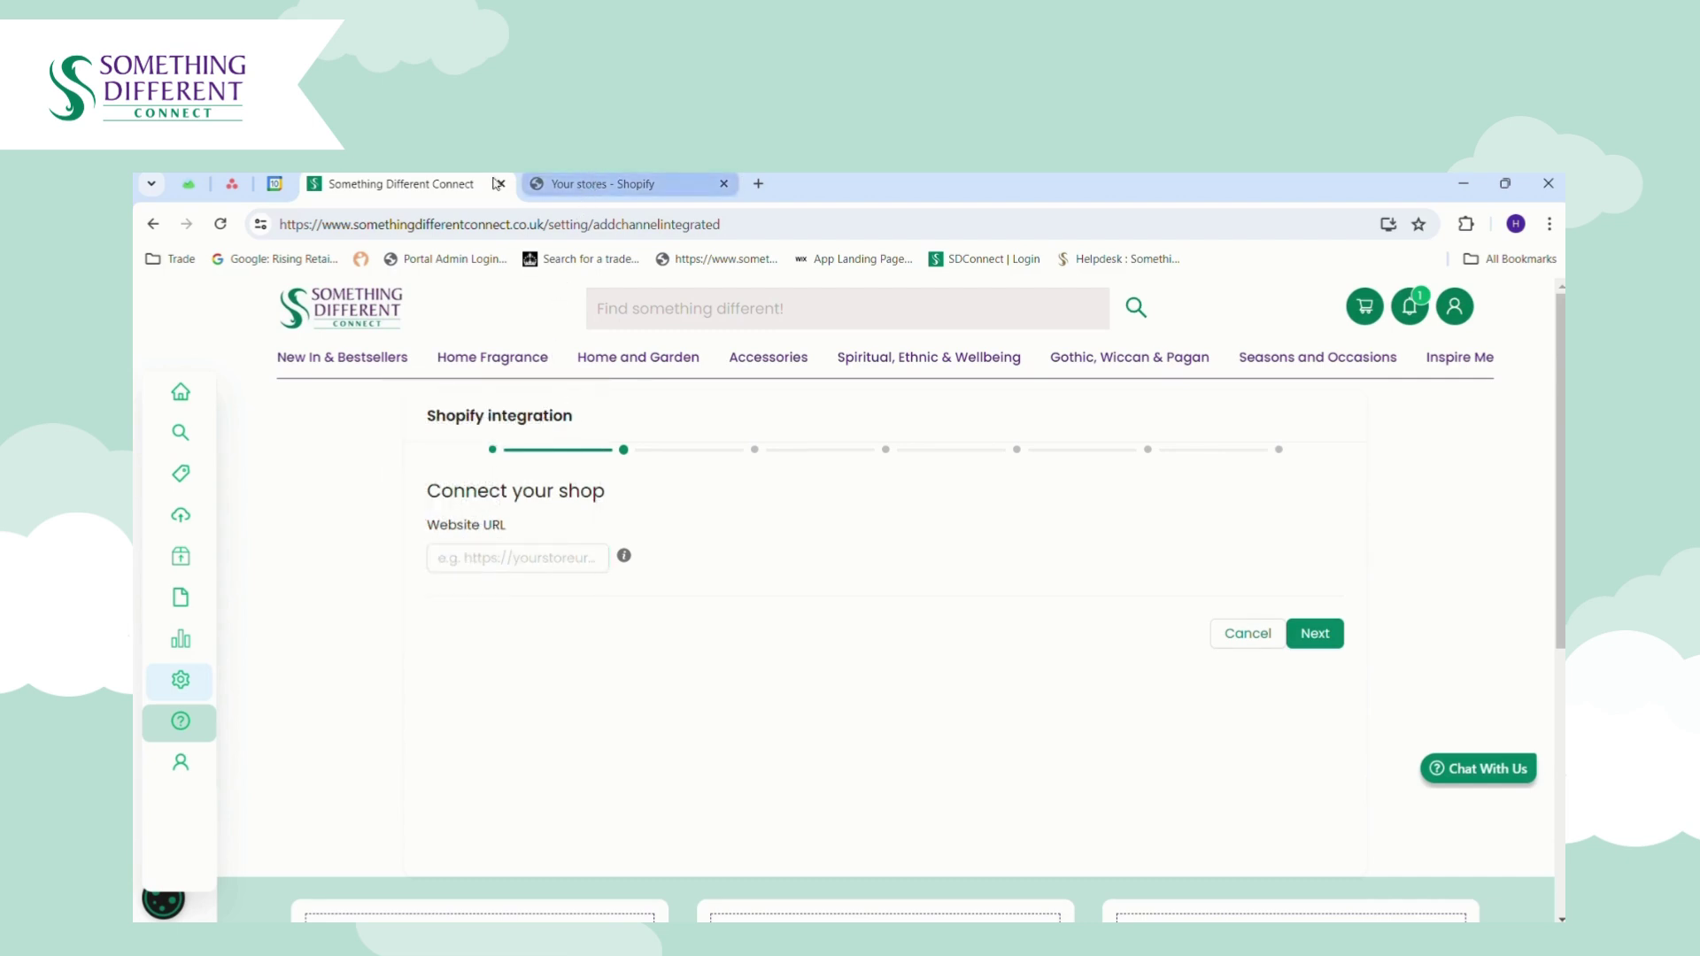
left_click(657, 178)
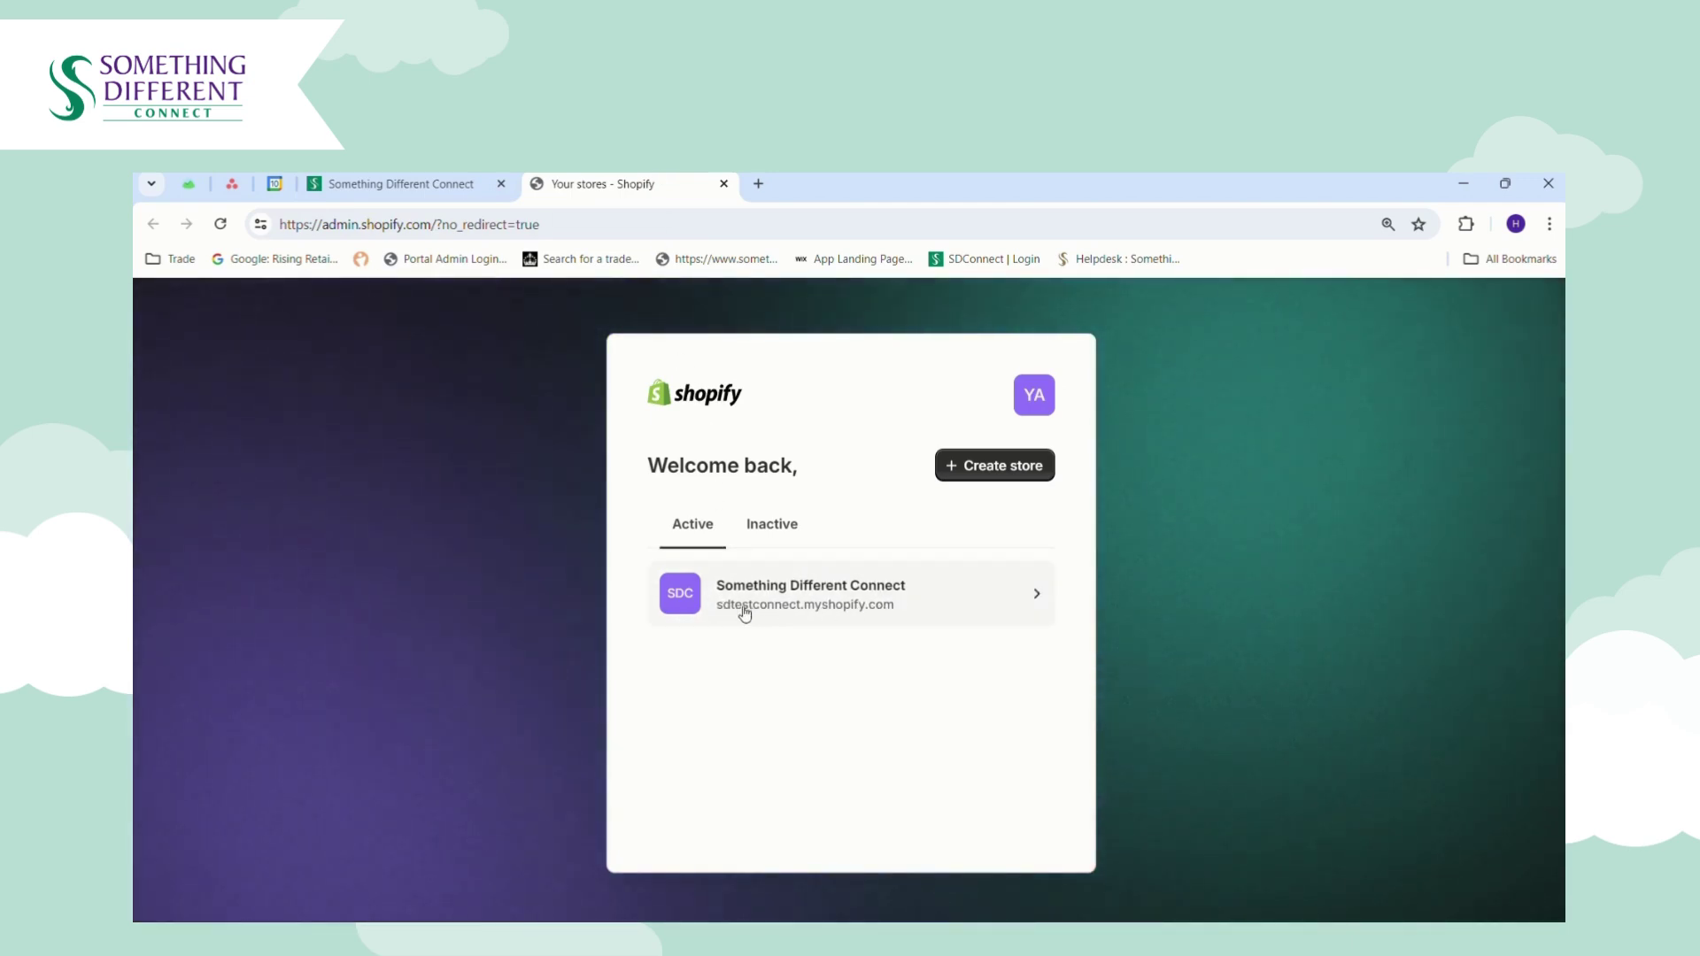
left_click(400, 183)
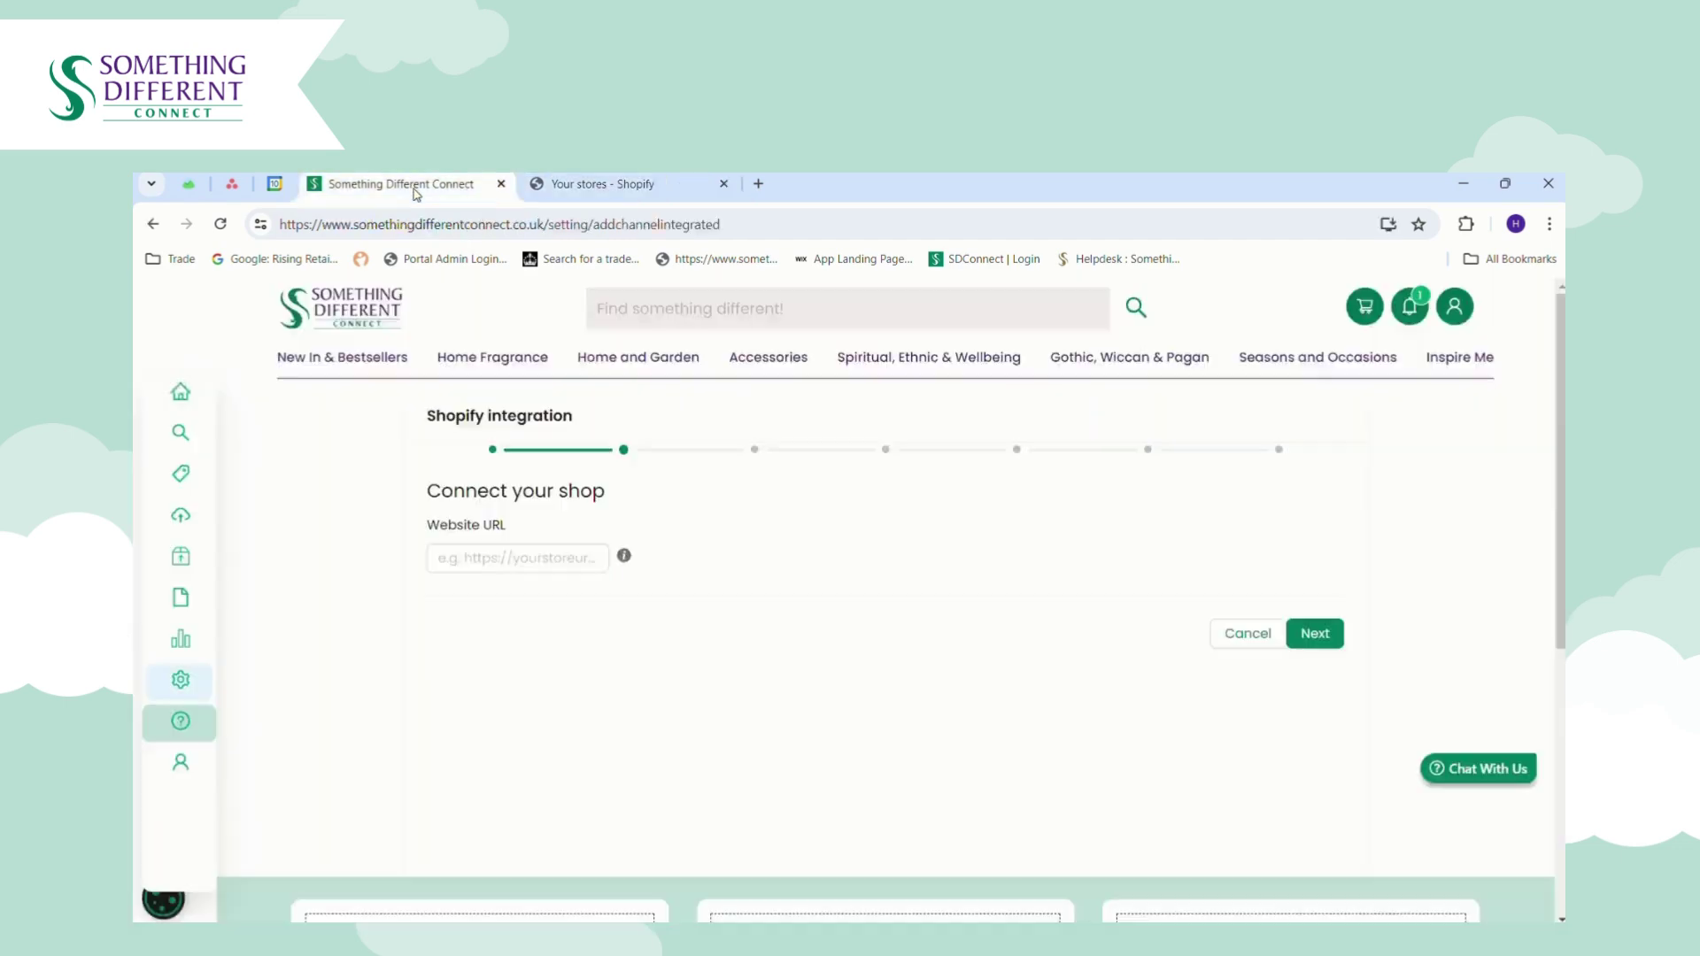
Paste the Shopify store address into Website URL, advance to shop connection, and start authorising.
left_click(598, 566)
type("https://sdtestconnect.myshopify.com/")
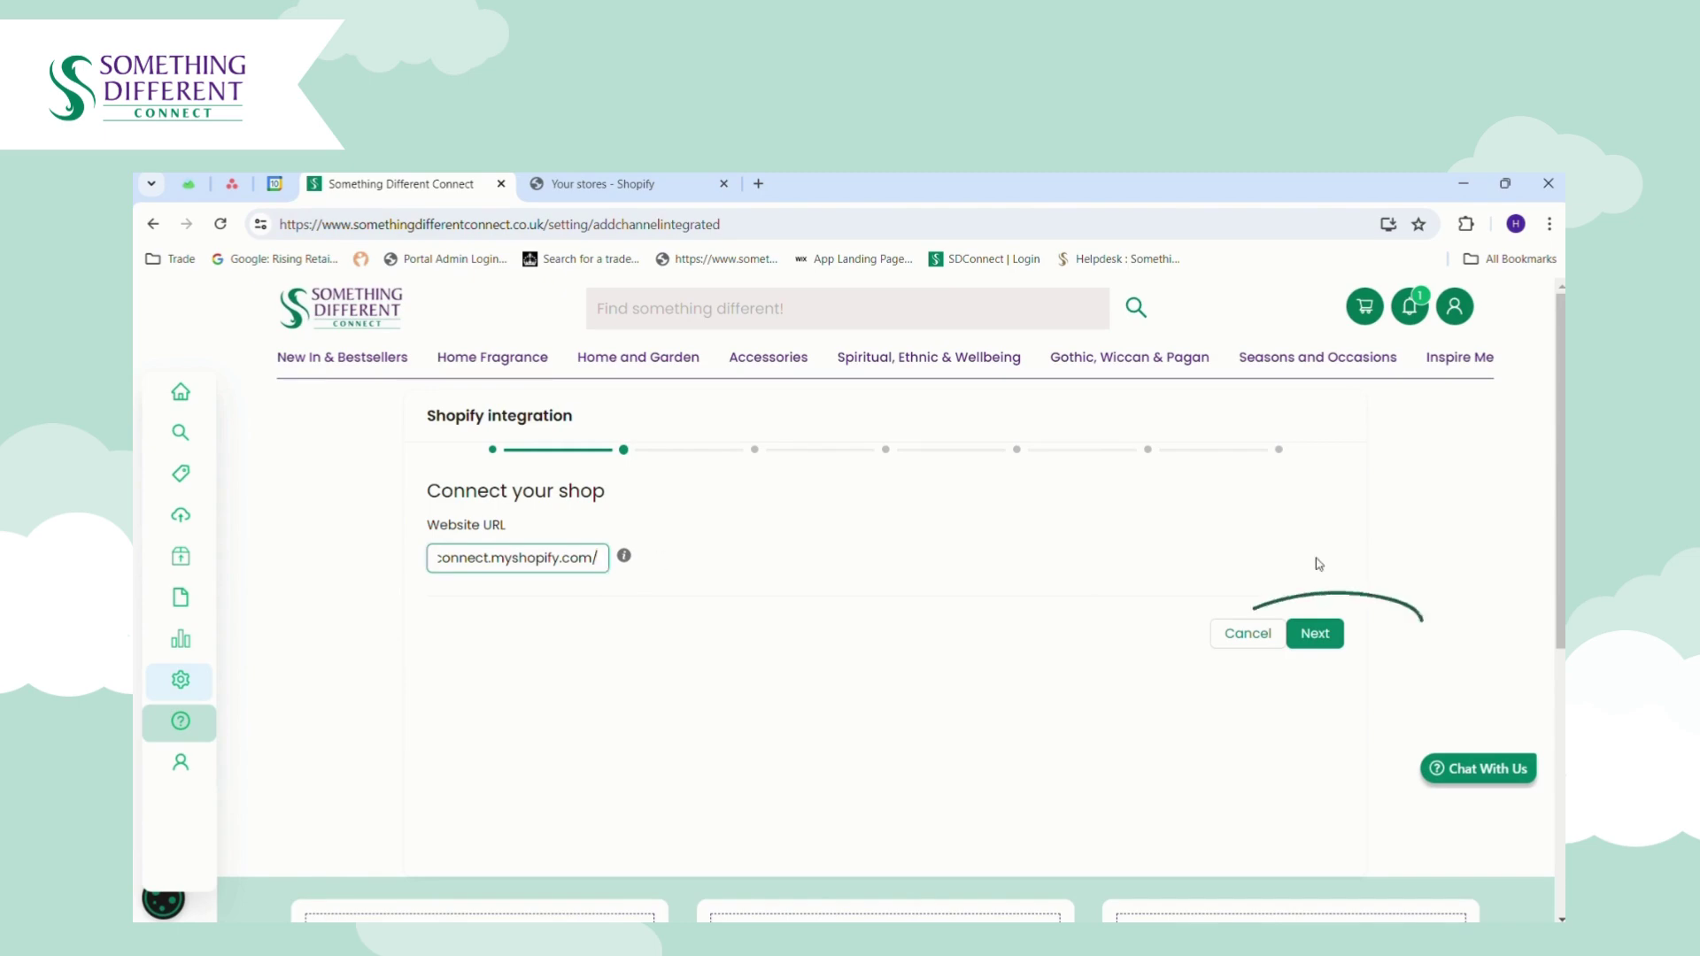
left_click(1323, 643)
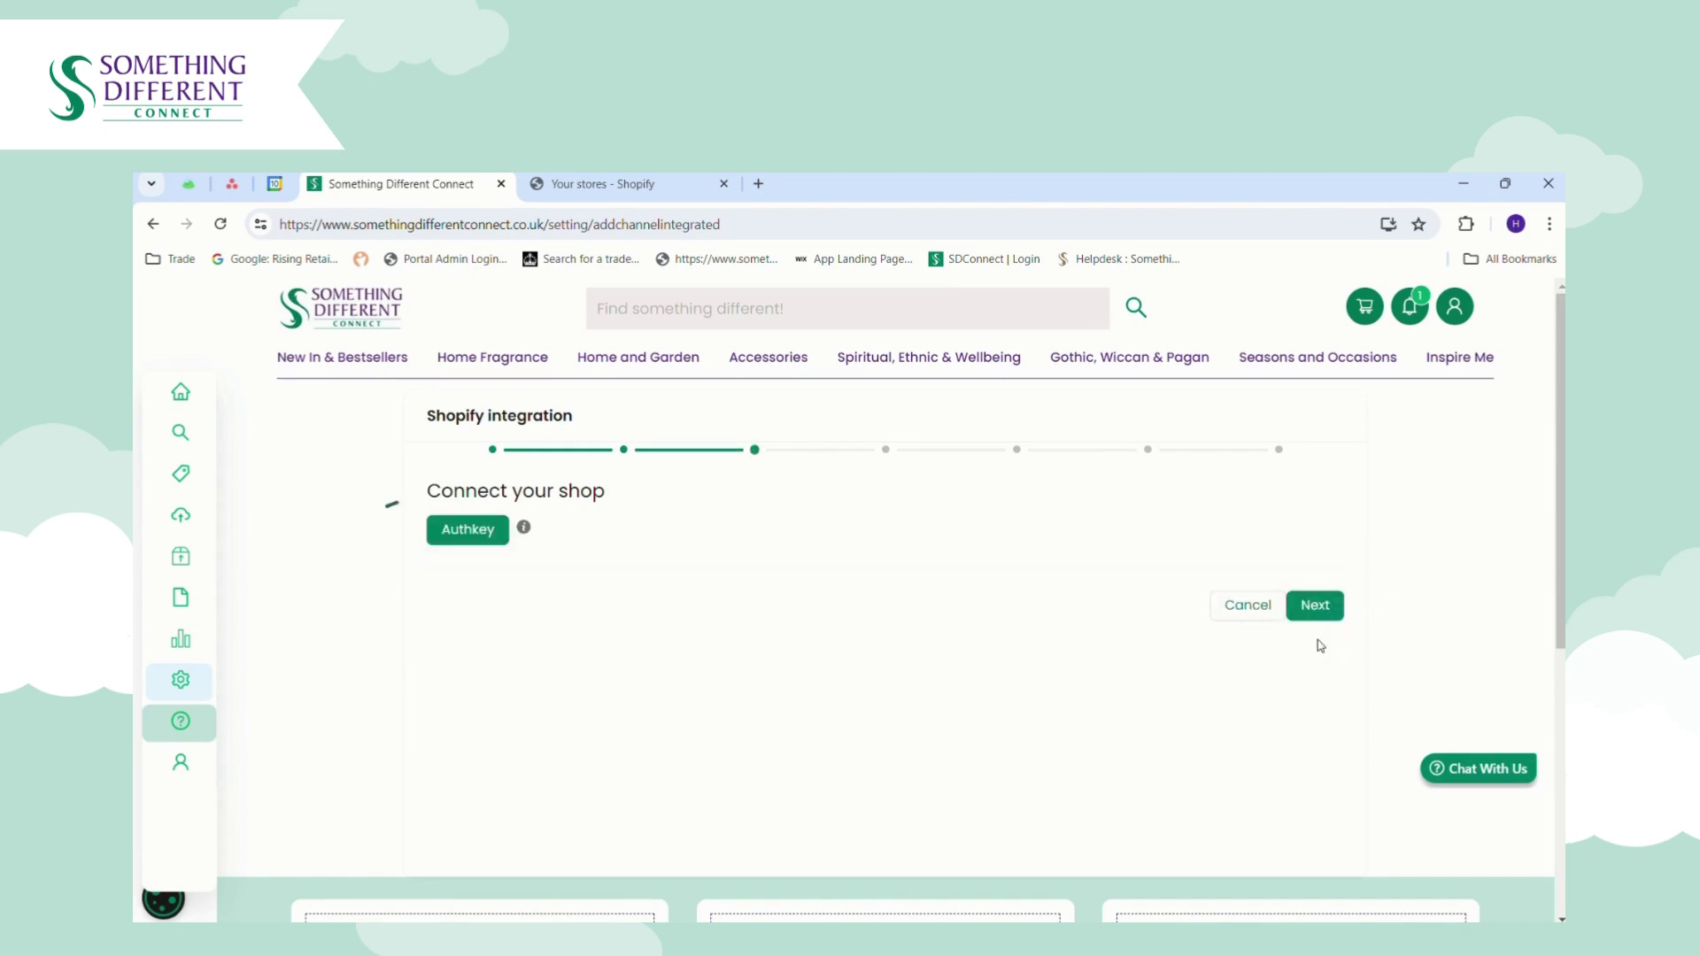
left_click(478, 536)
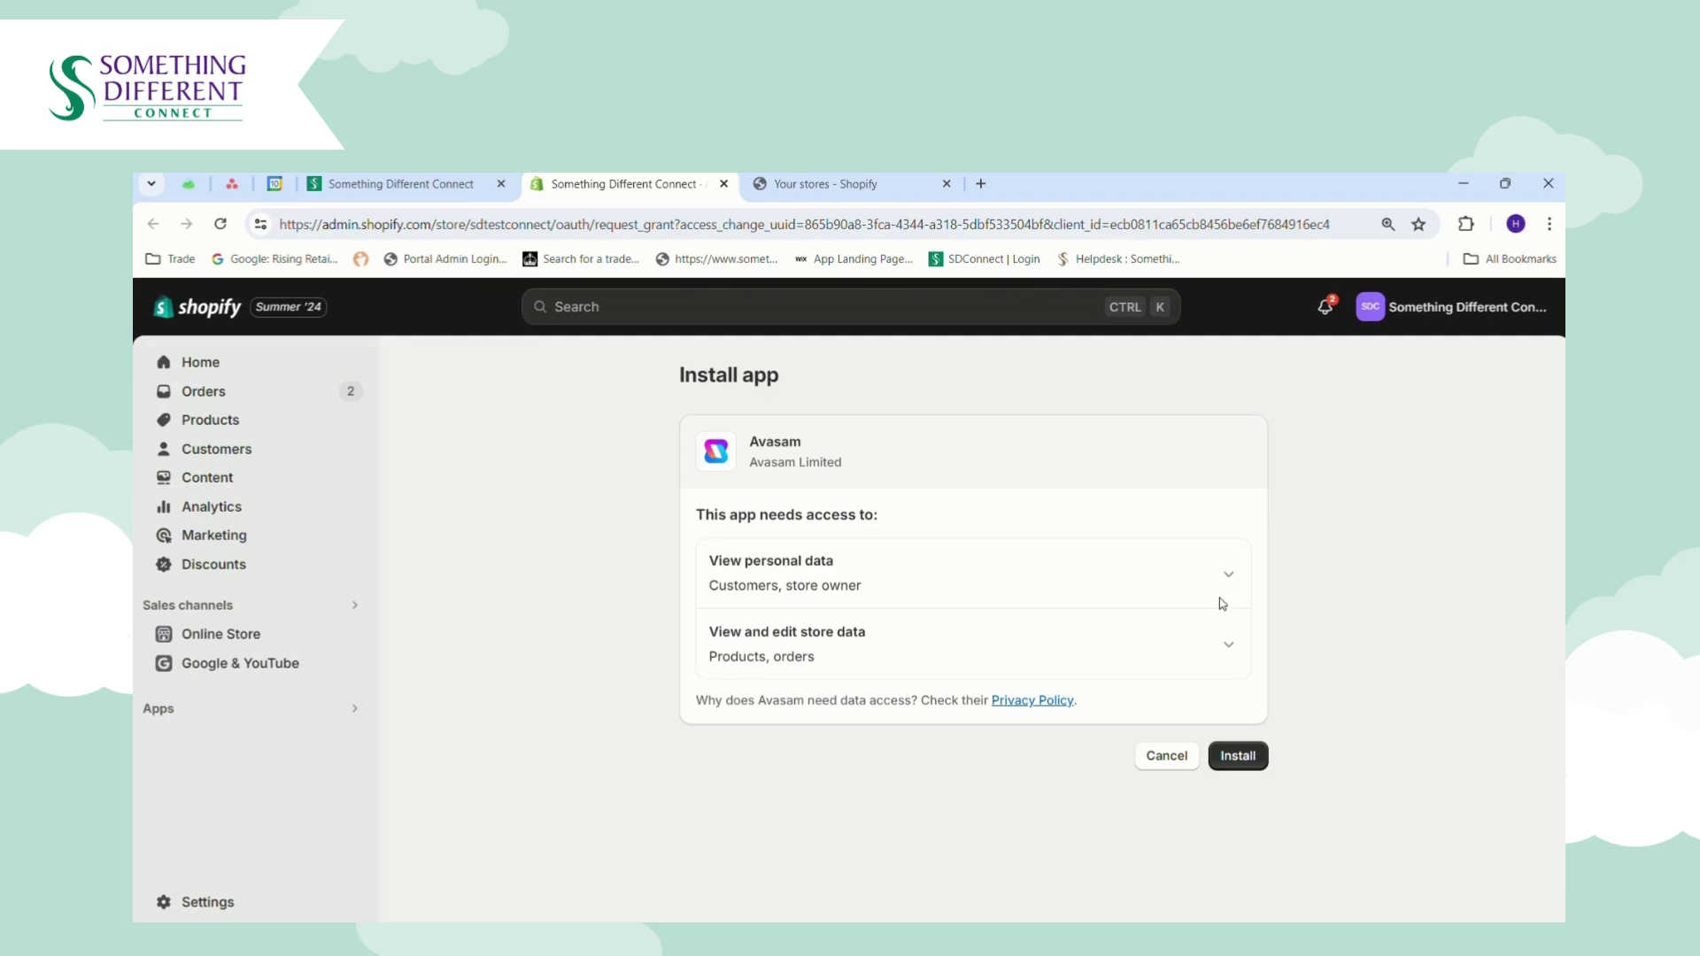
Expand the personal data and store data access details on Shopify's app install page.
left_click(1228, 574)
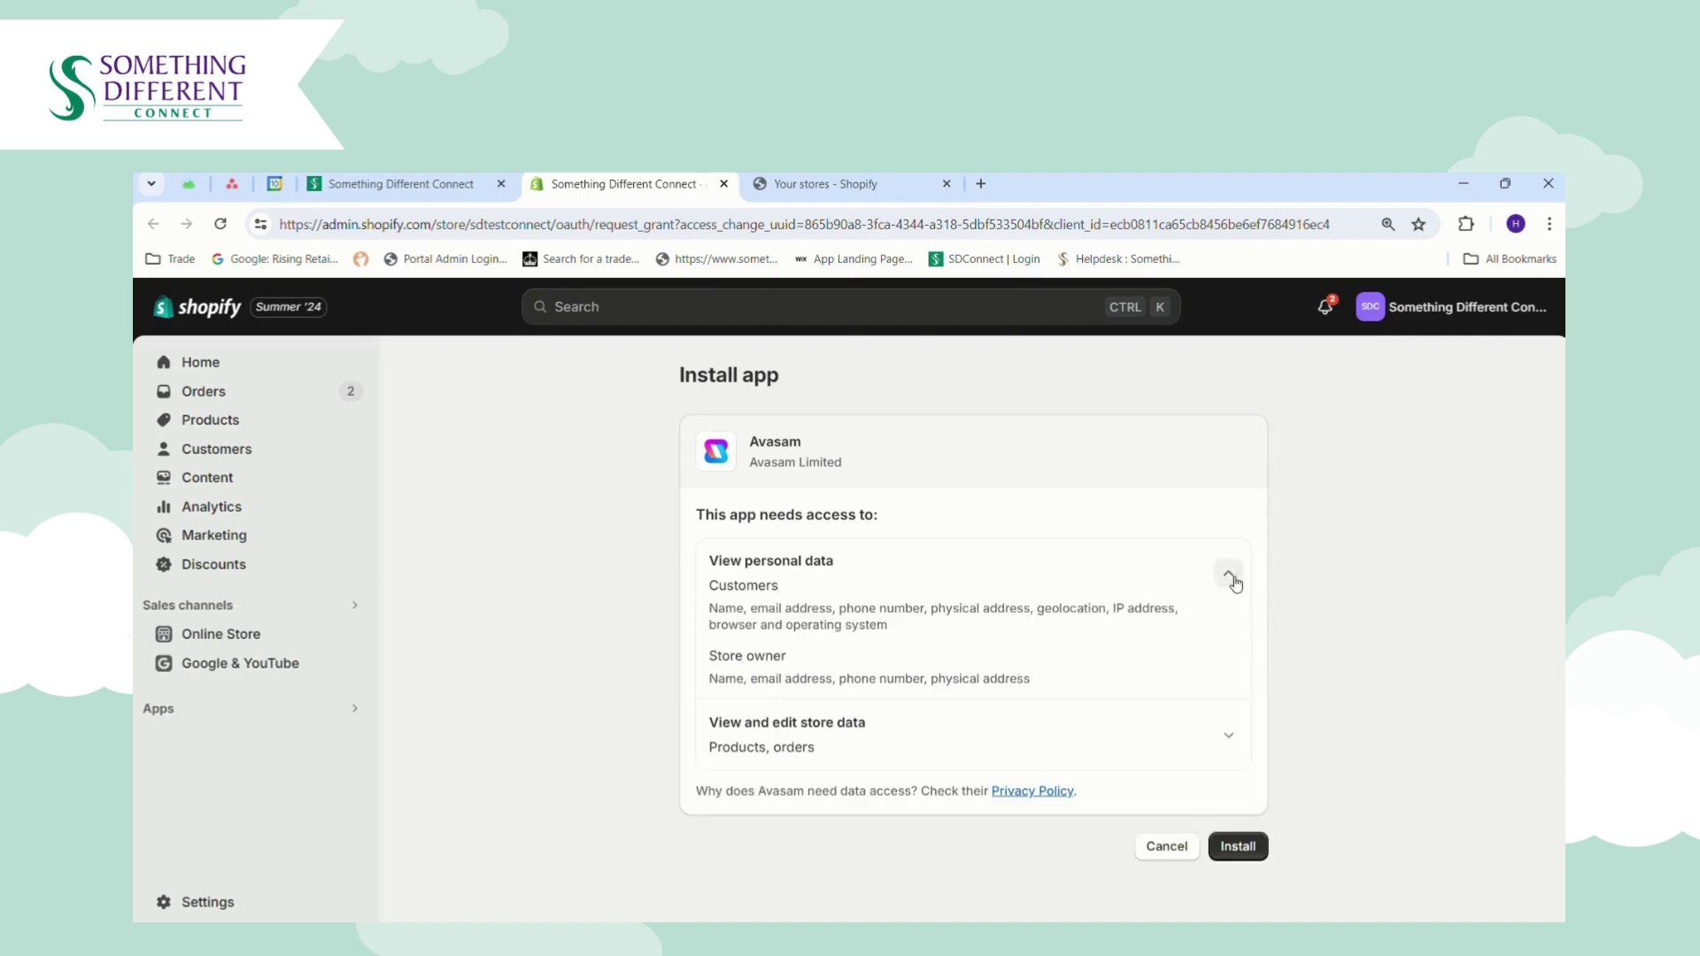
left_click(1228, 736)
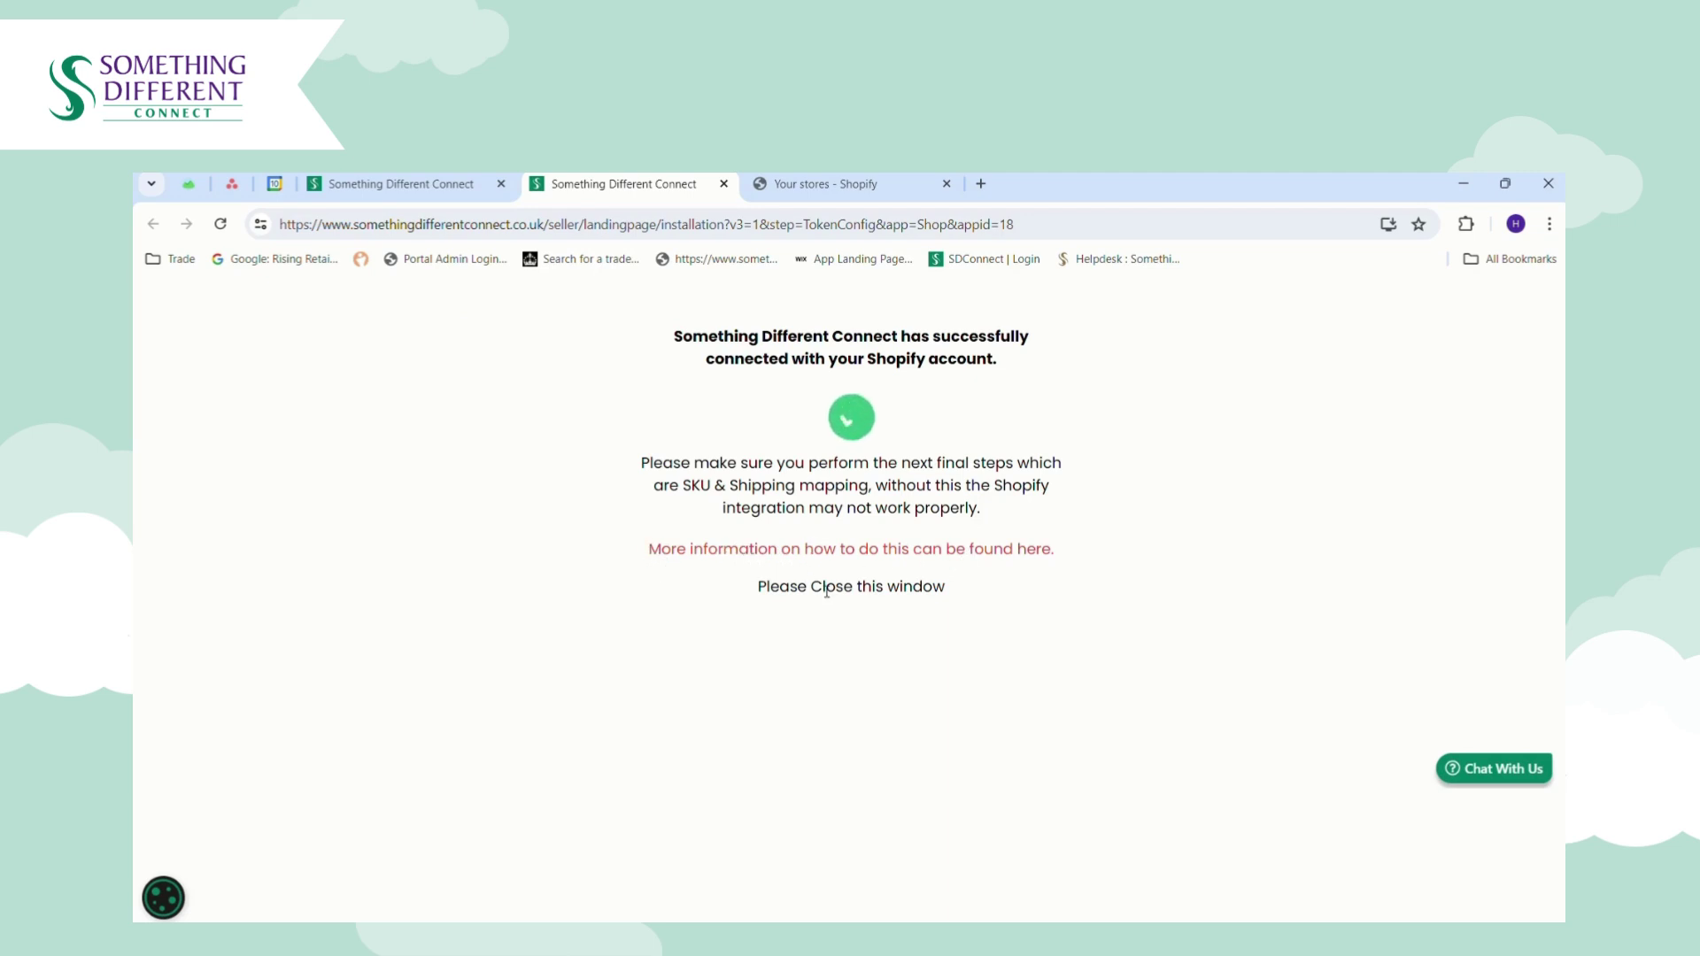
Close the connection confirmation and step through the rest of the Shopify integration wizard.
left_click(724, 184)
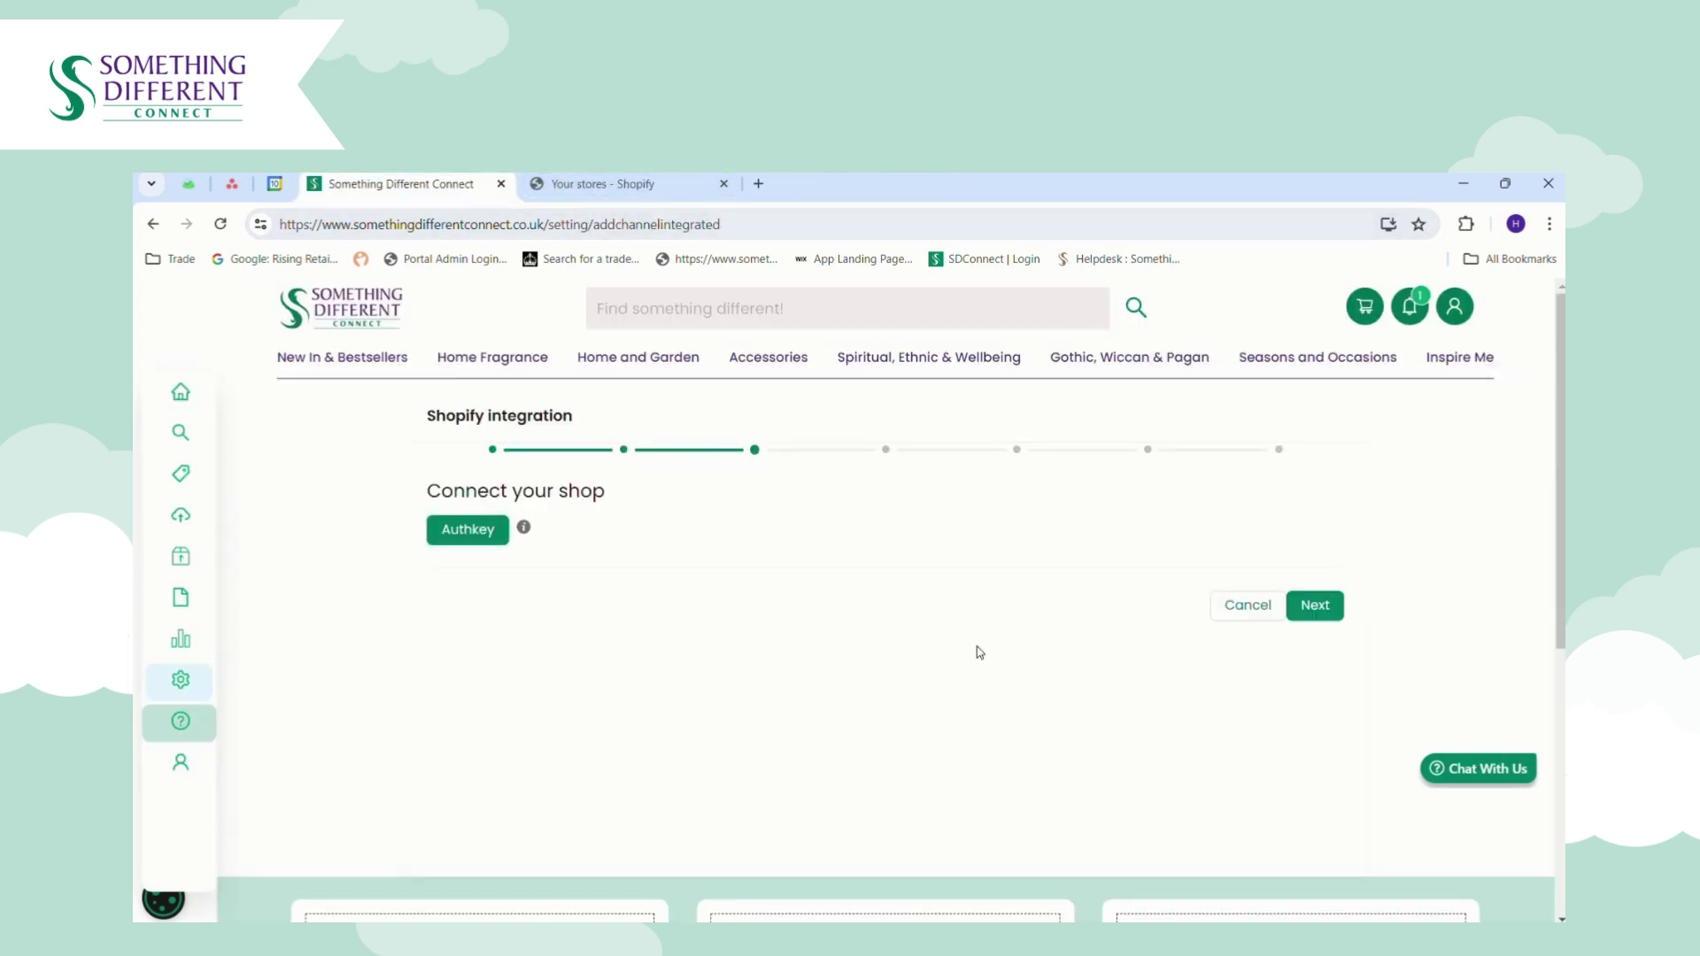
left_click(1319, 609)
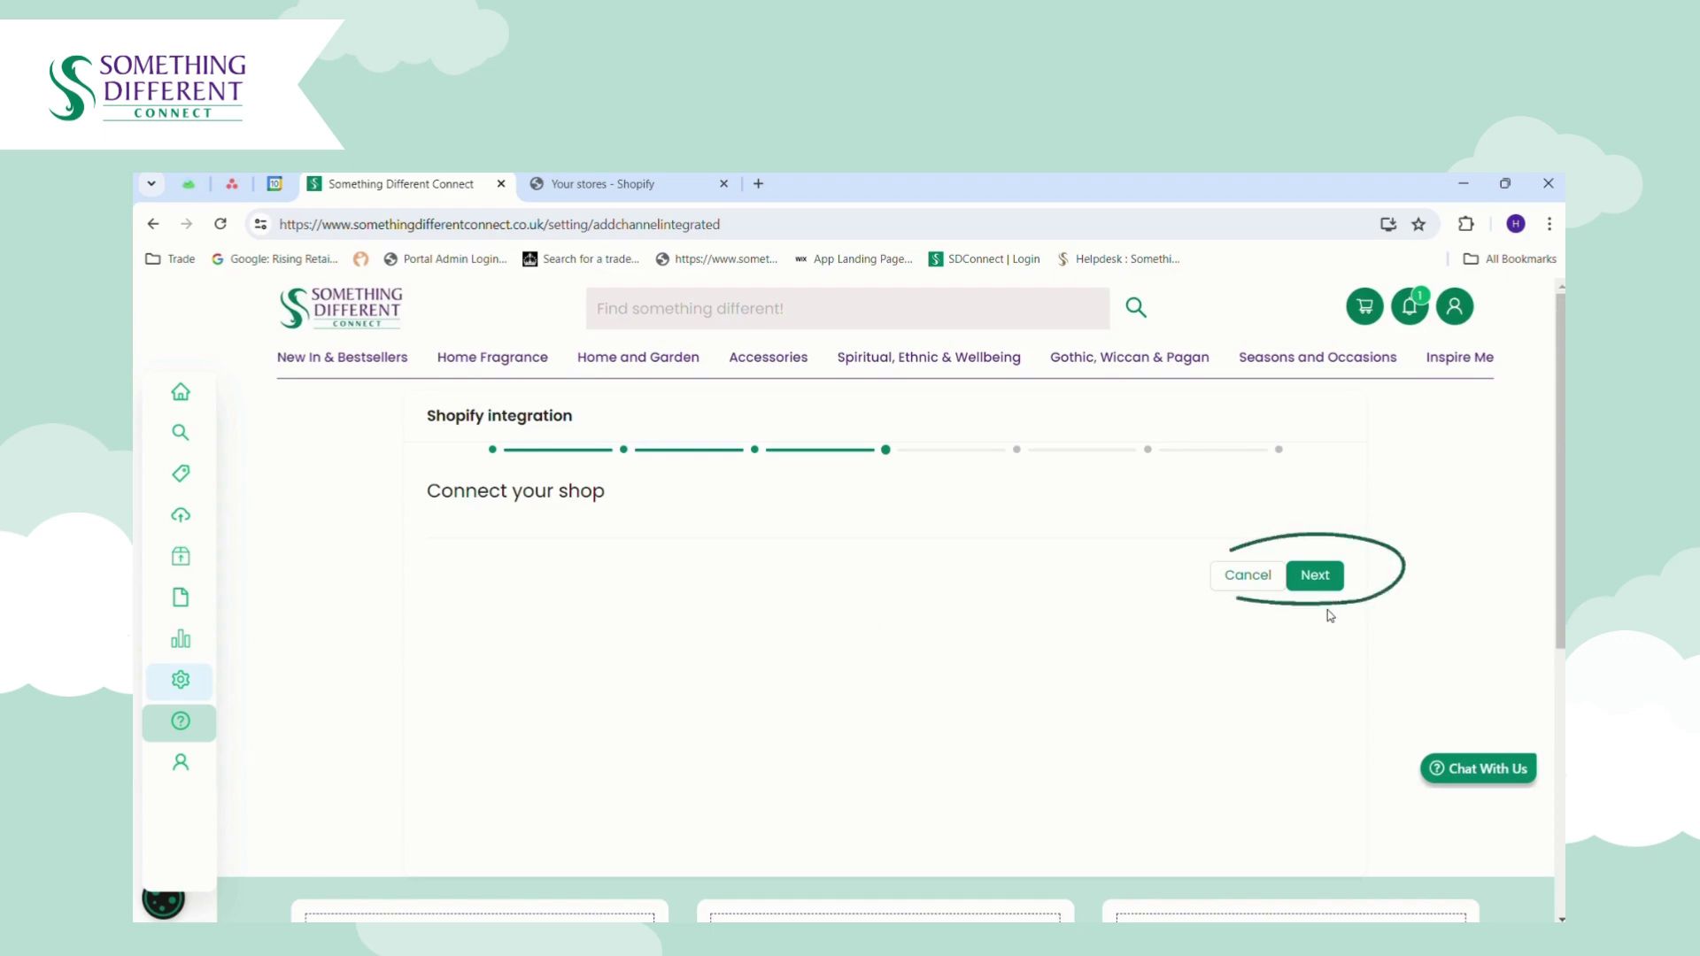
left_click(1325, 578)
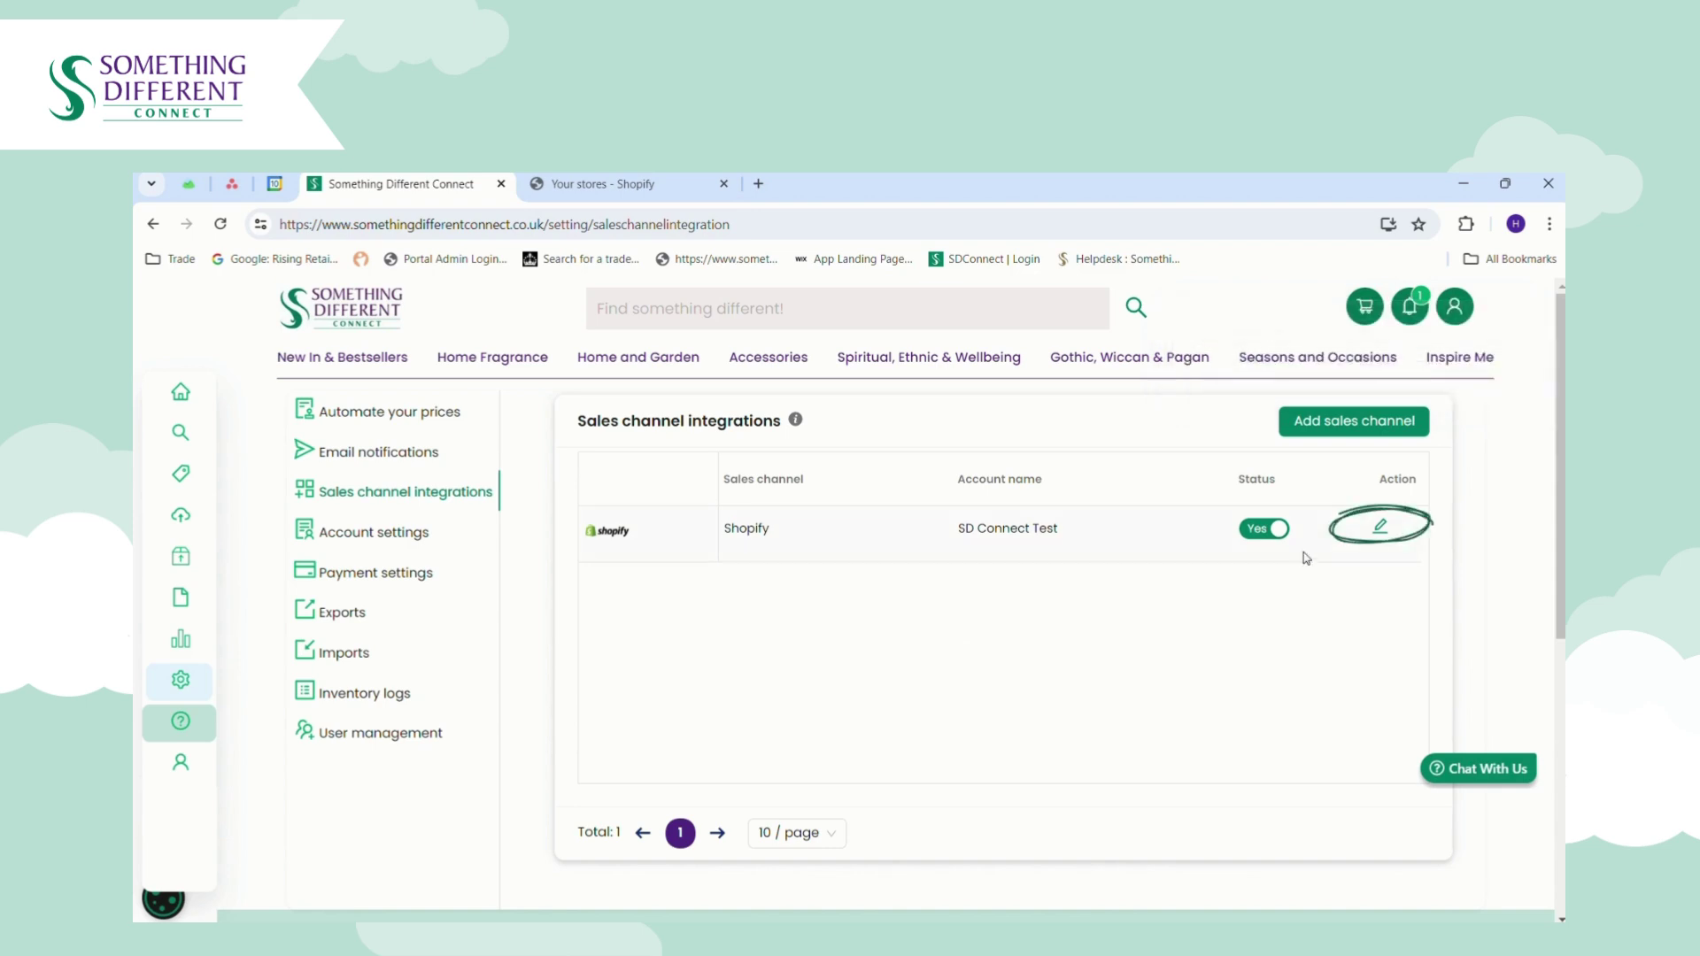
Open the Shopify row's settings from the Sales channel integrations list.
left_click(1388, 531)
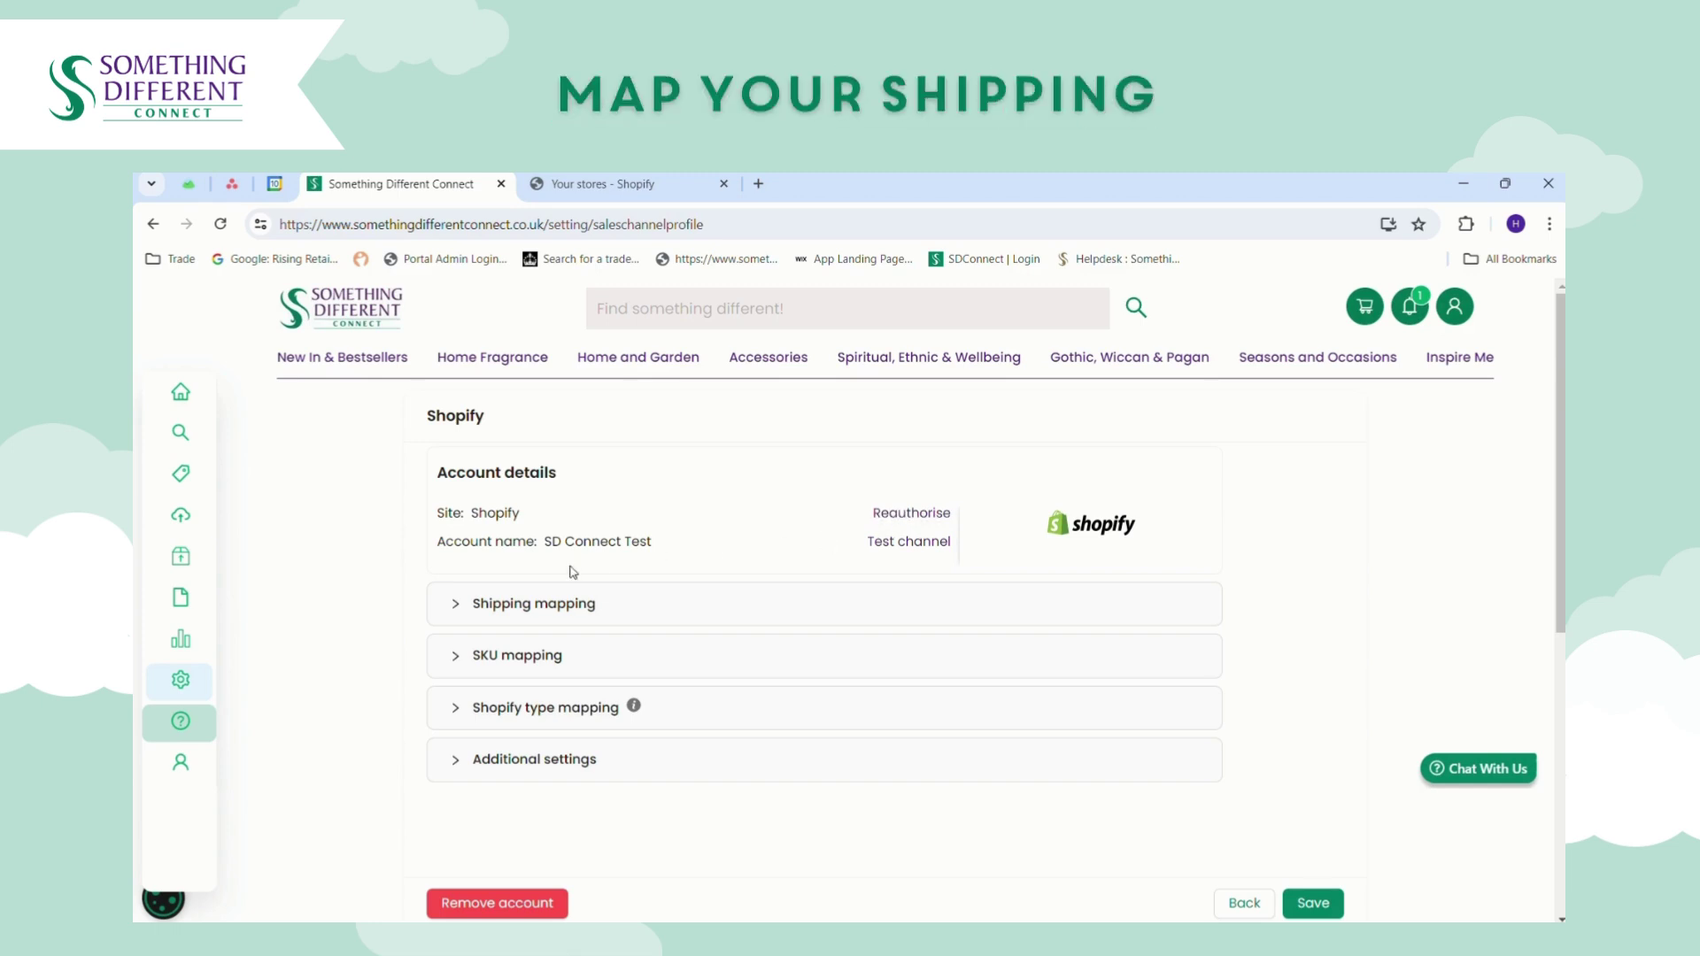
In the Shipping Mapping Tool, pair Shopify Express with Expedited Tracked (1 to 2 days) and save.
left_click(471, 608)
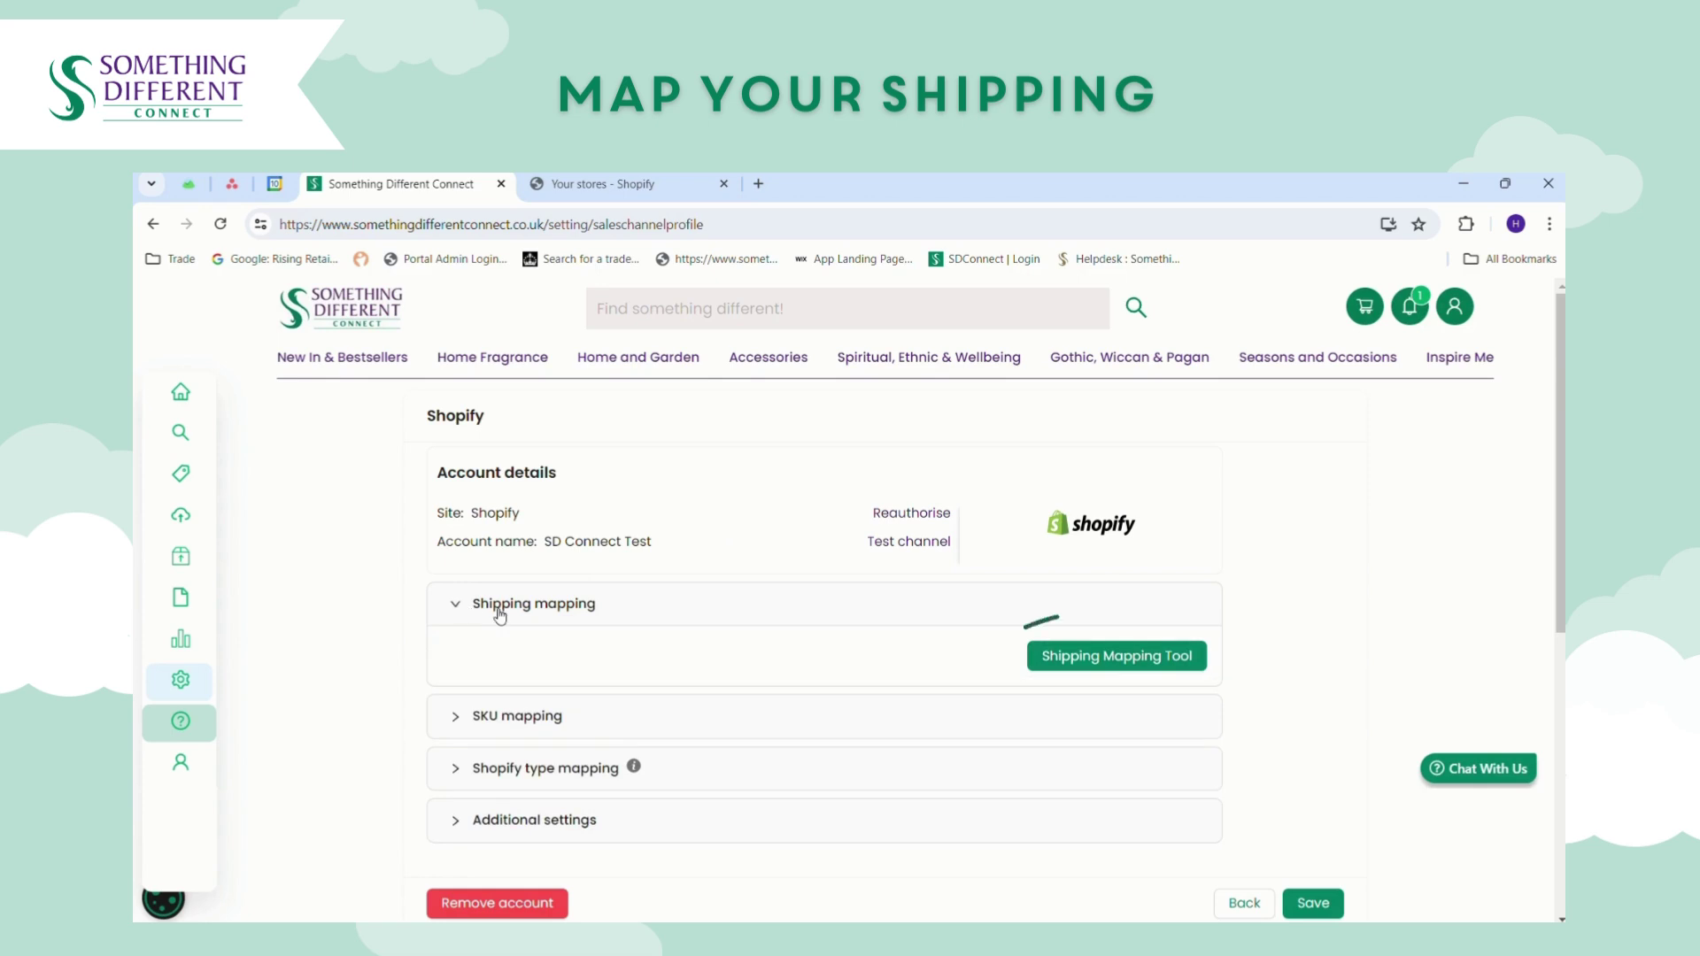
left_click(1055, 658)
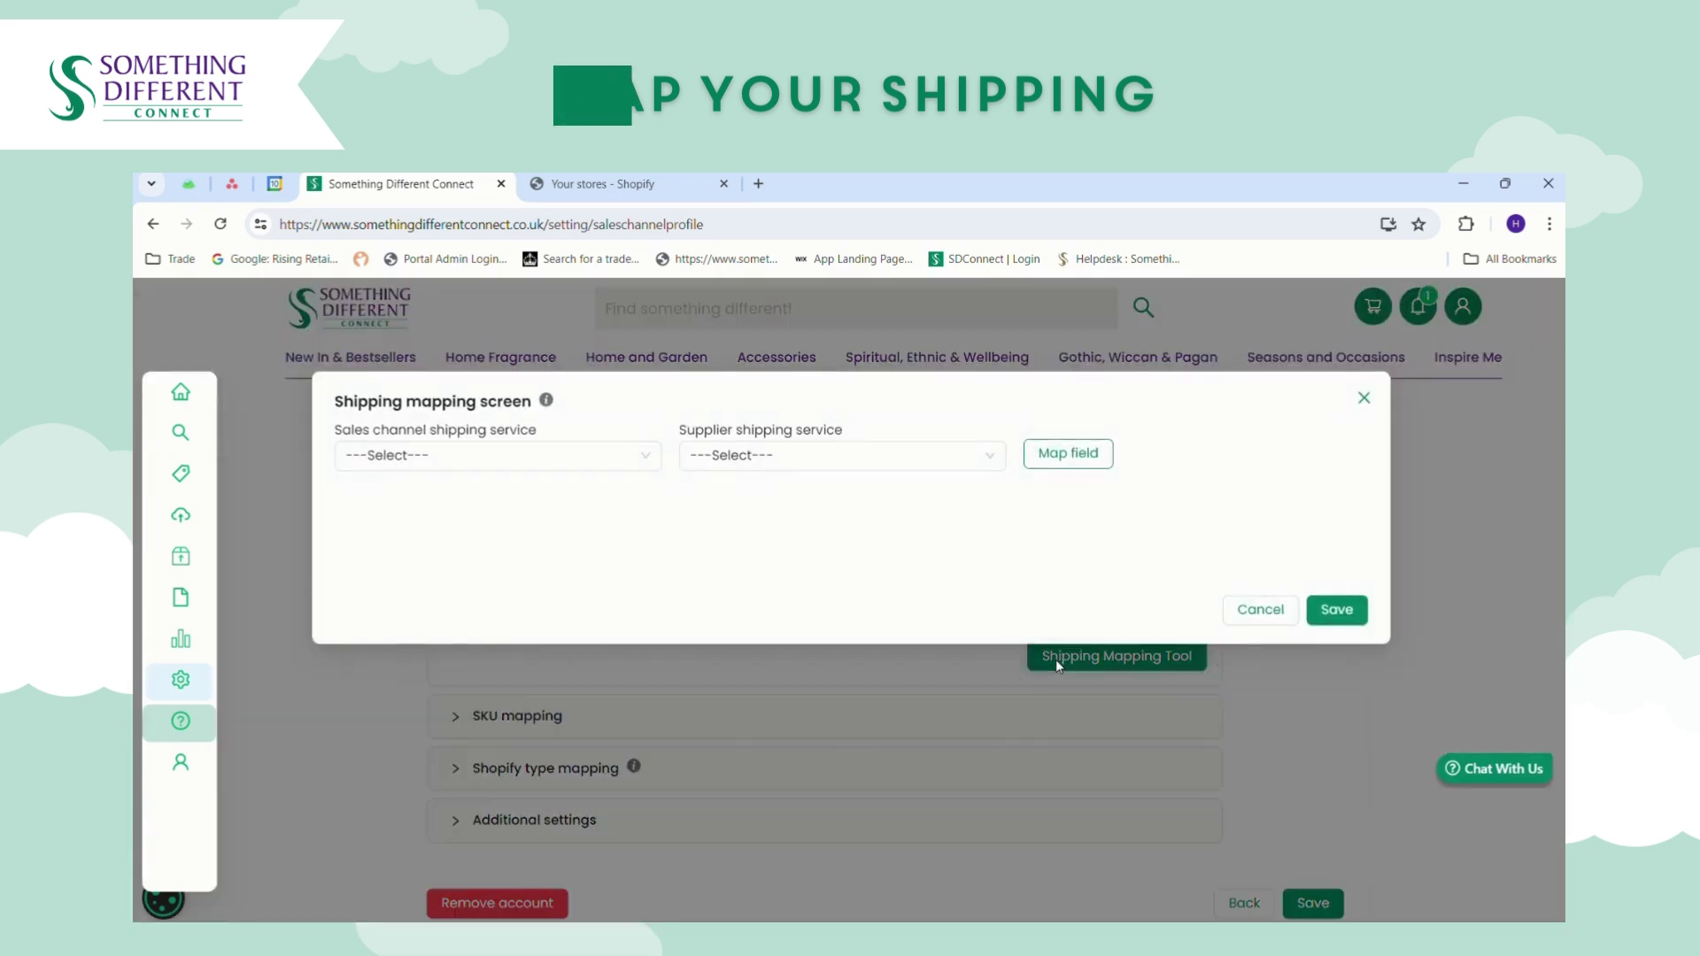
left_click(612, 470)
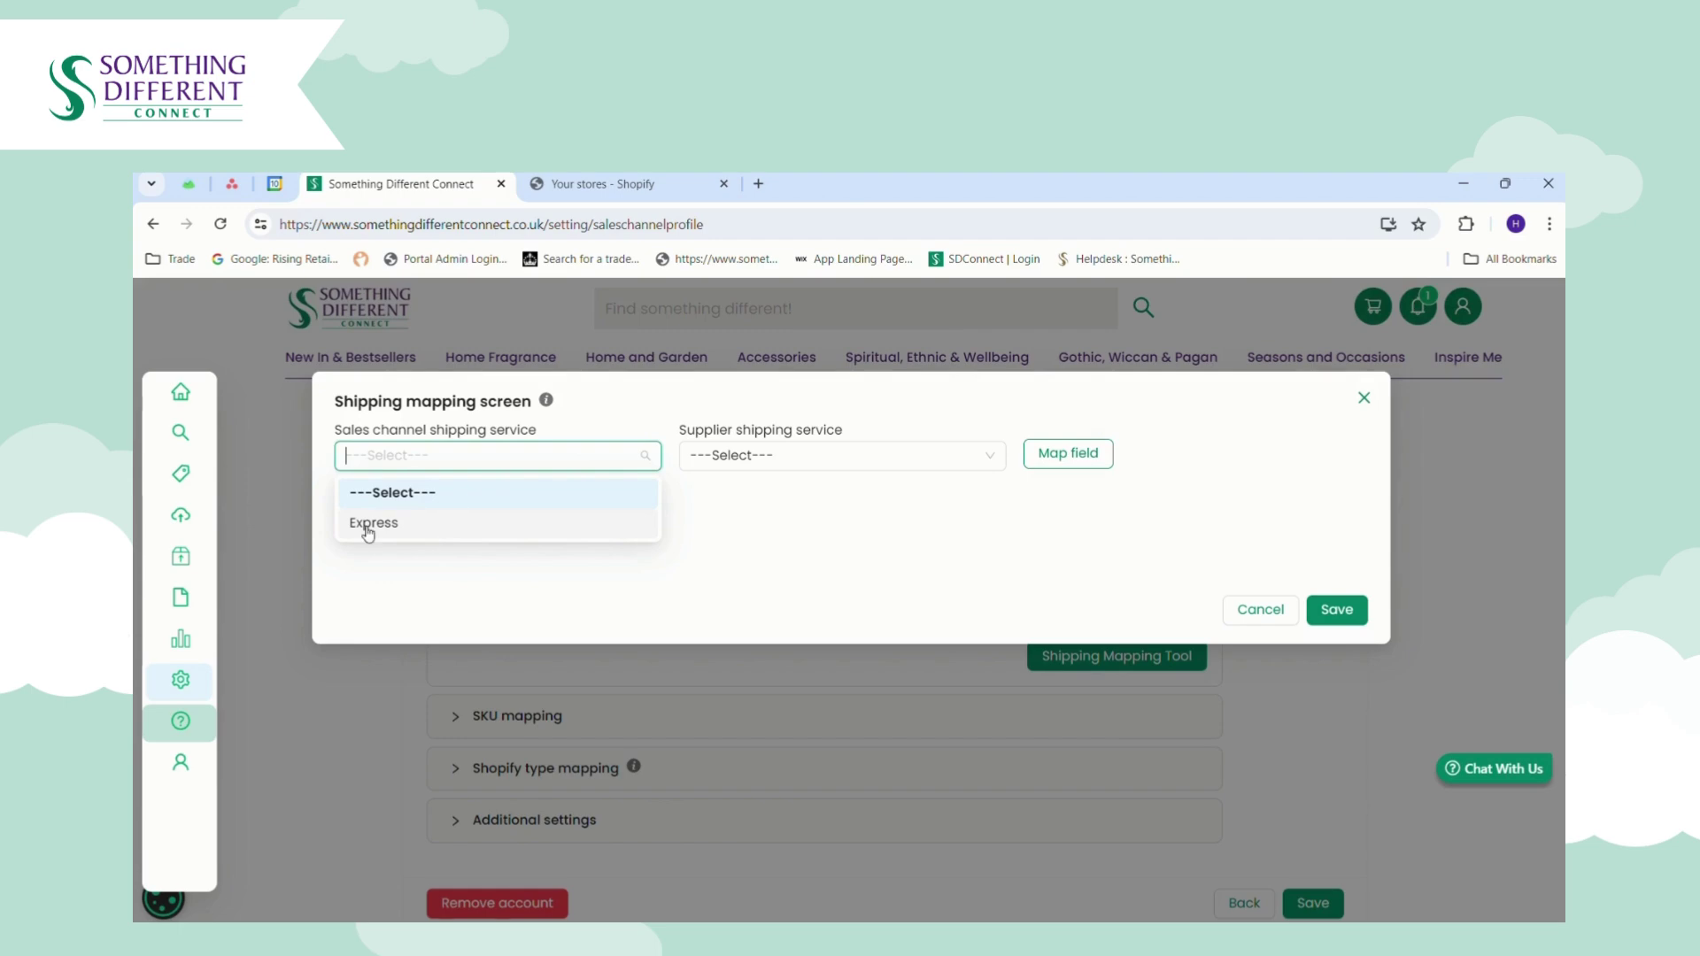
left_click(437, 533)
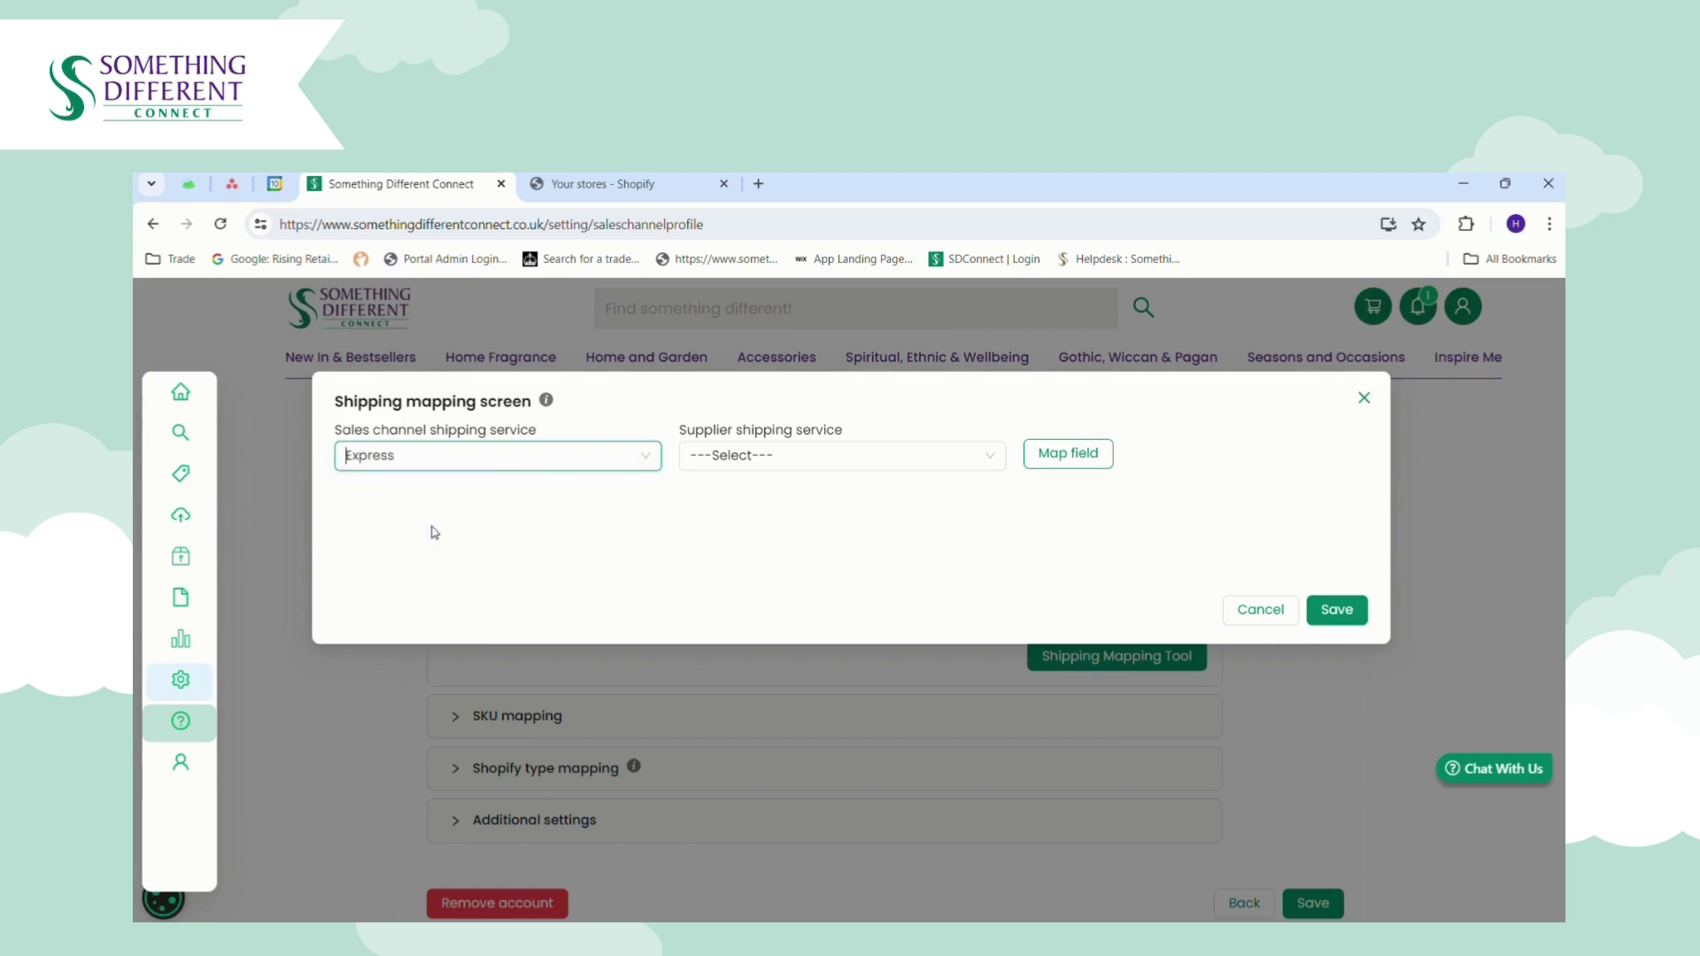
left_click(763, 462)
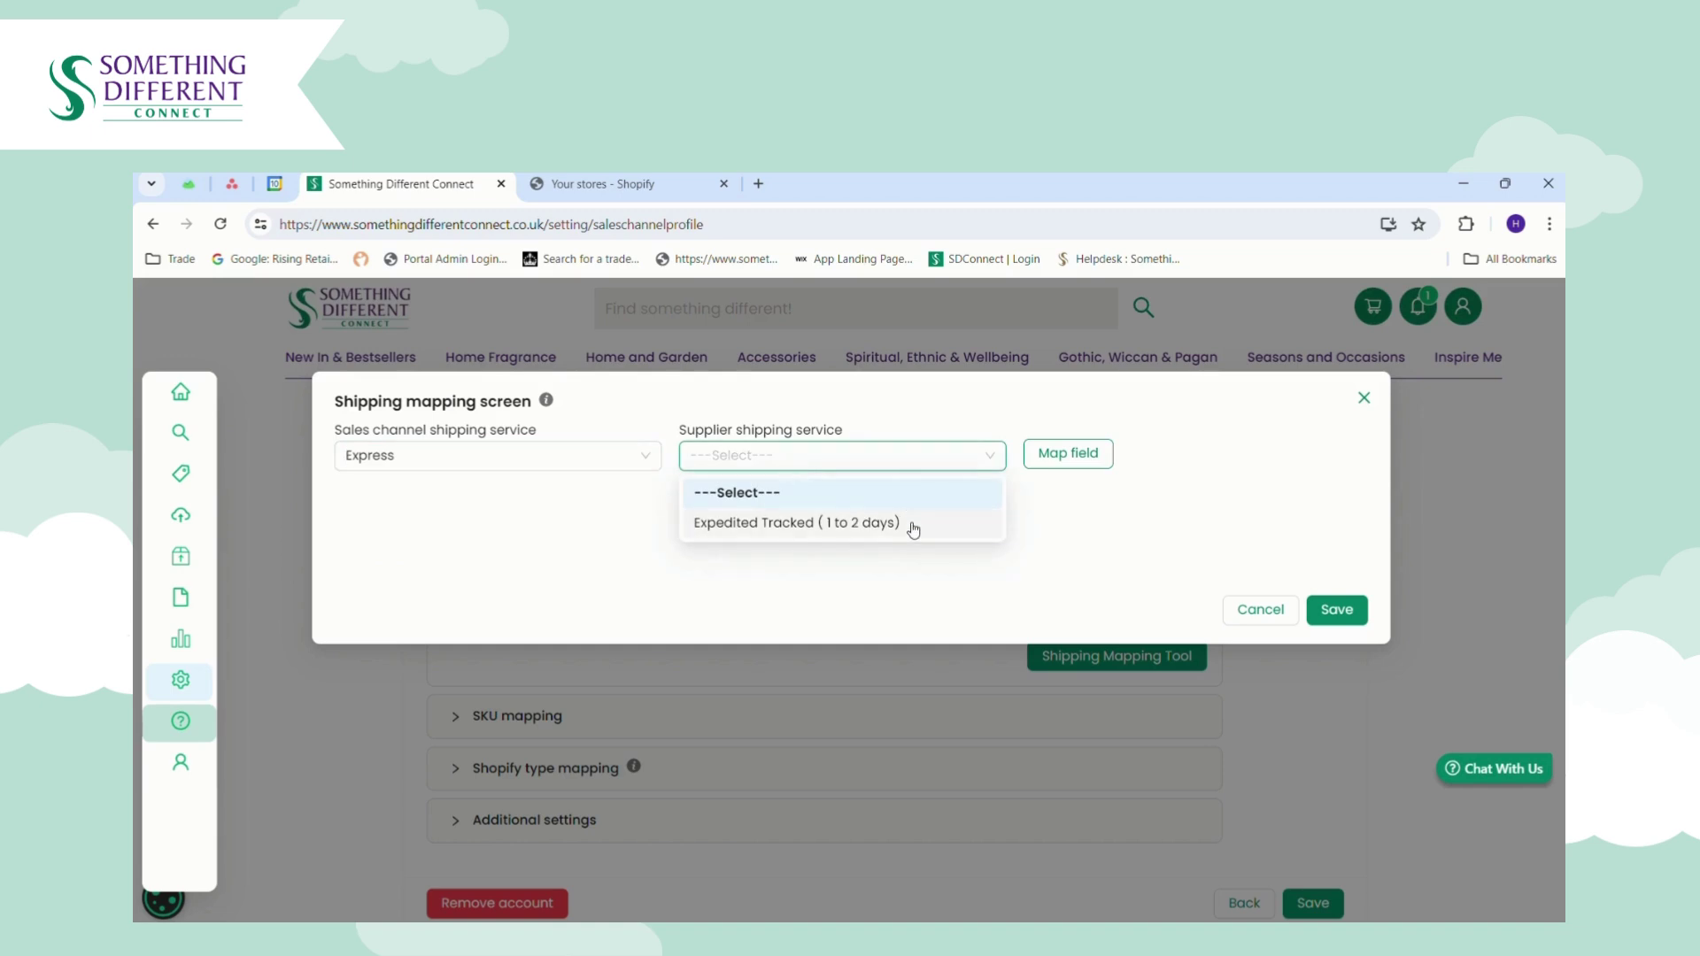
left_click(820, 532)
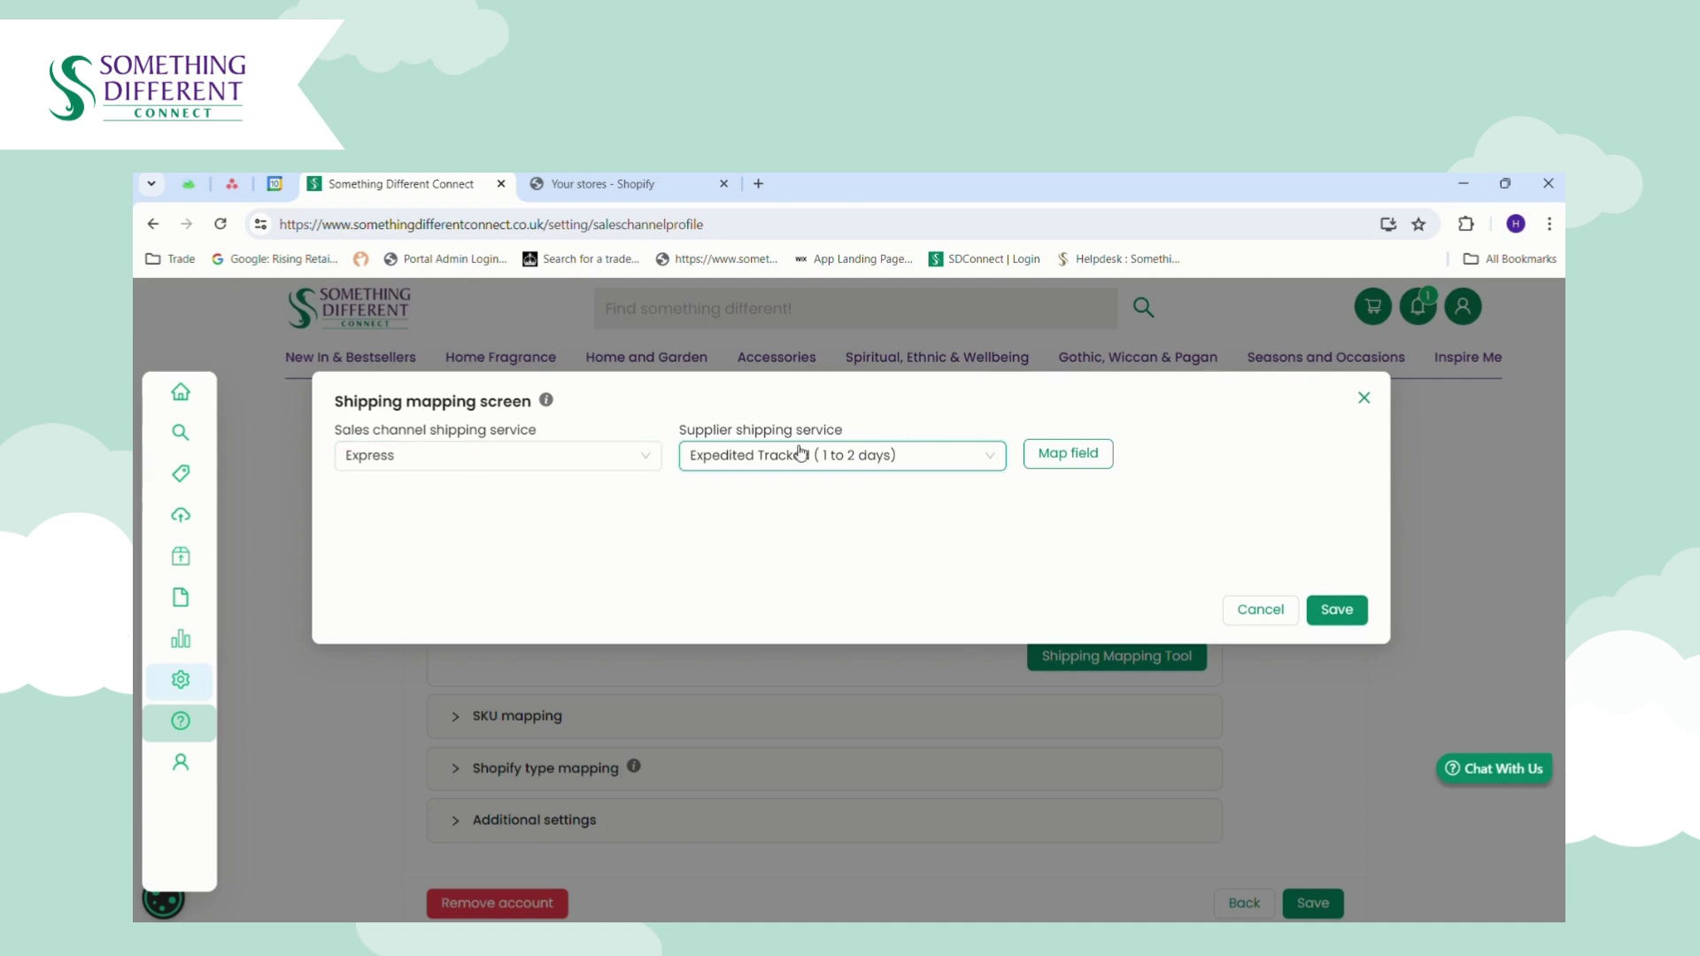
left_click(1067, 454)
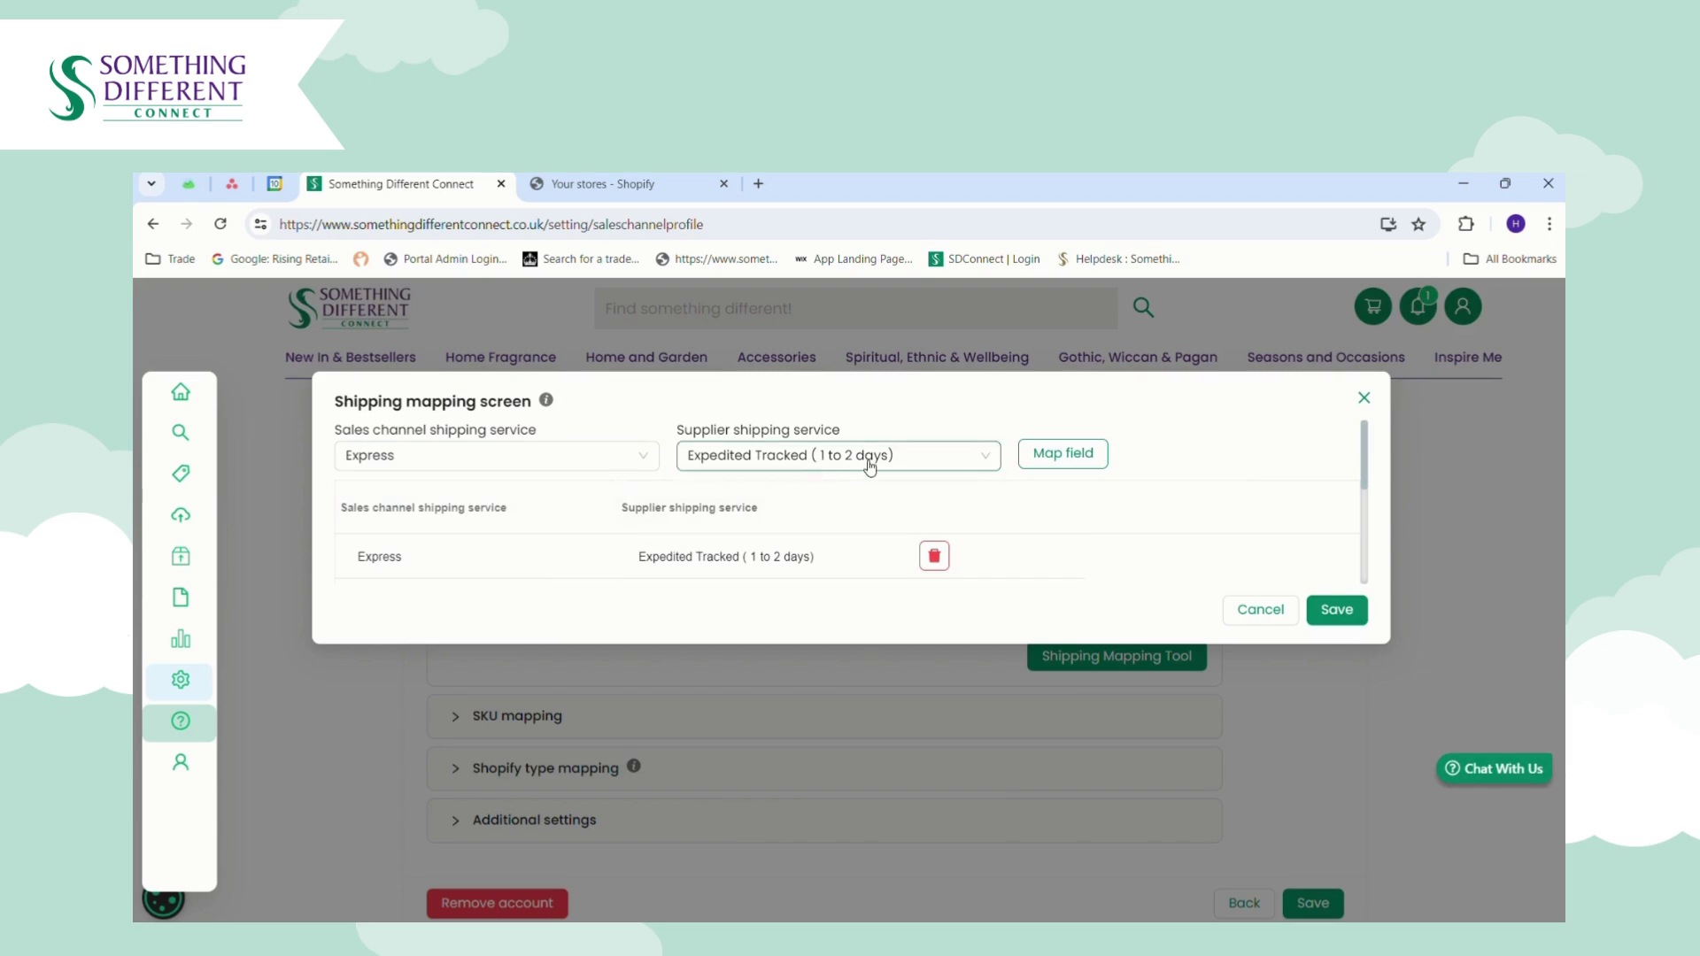
left_click(1332, 611)
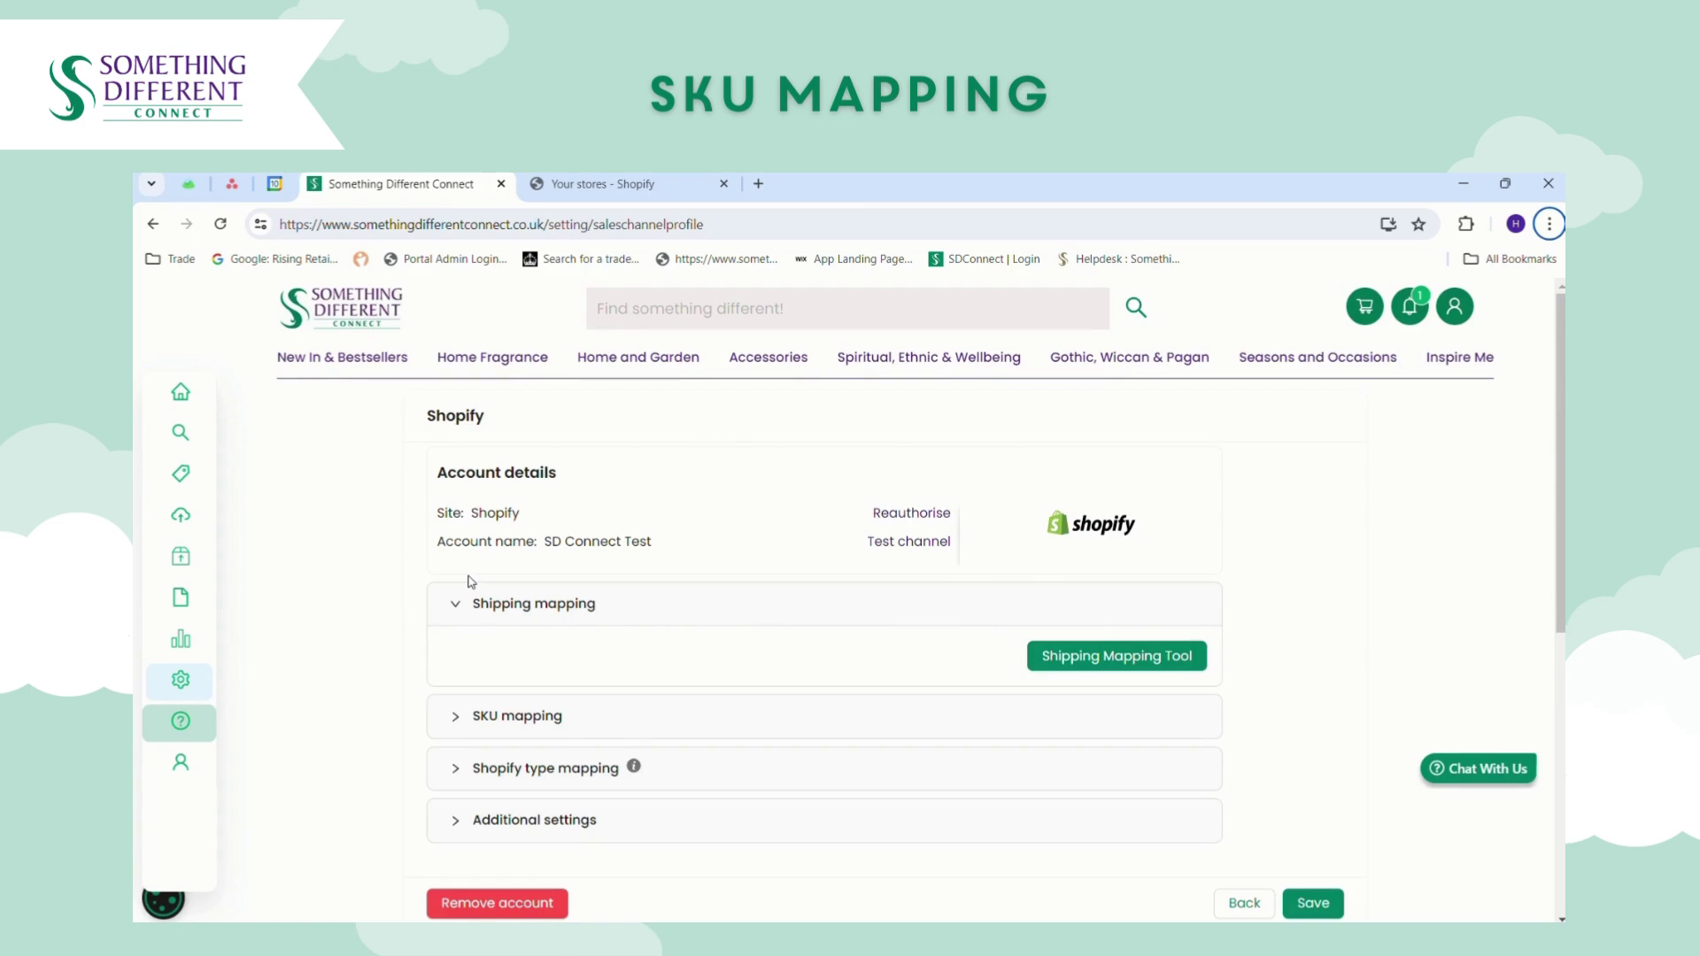
Collapse Shipping mapping and run Automap from the SKU mapping Action dropdown.
left_click(455, 604)
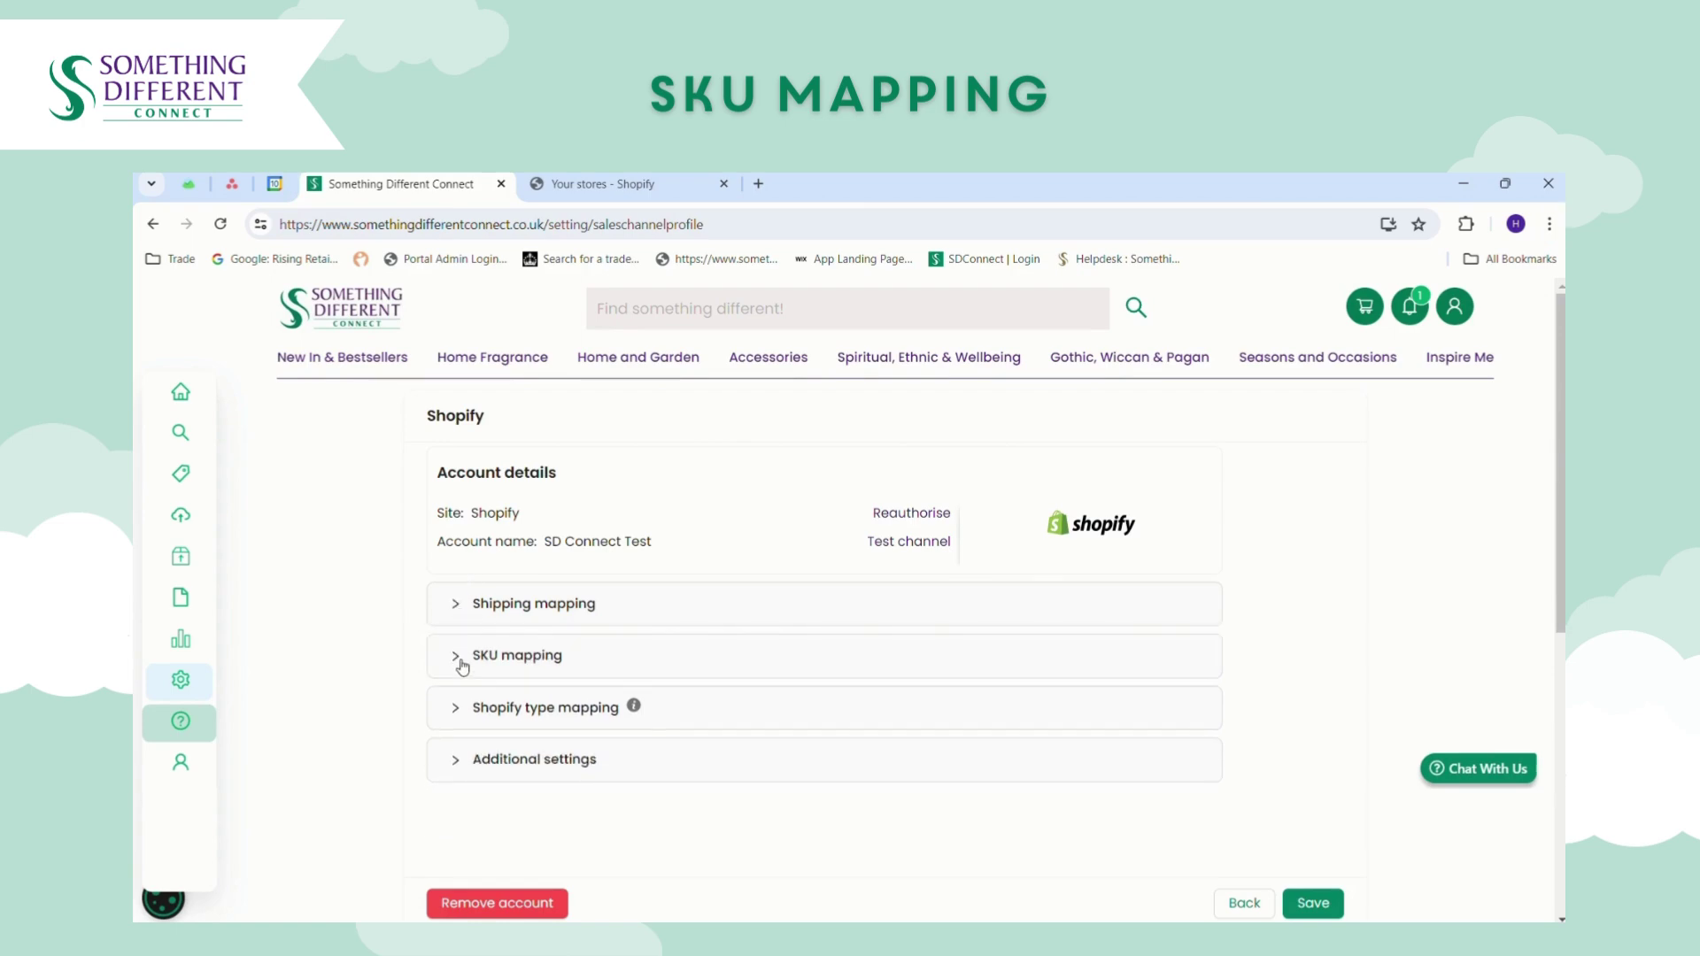
left_click(457, 656)
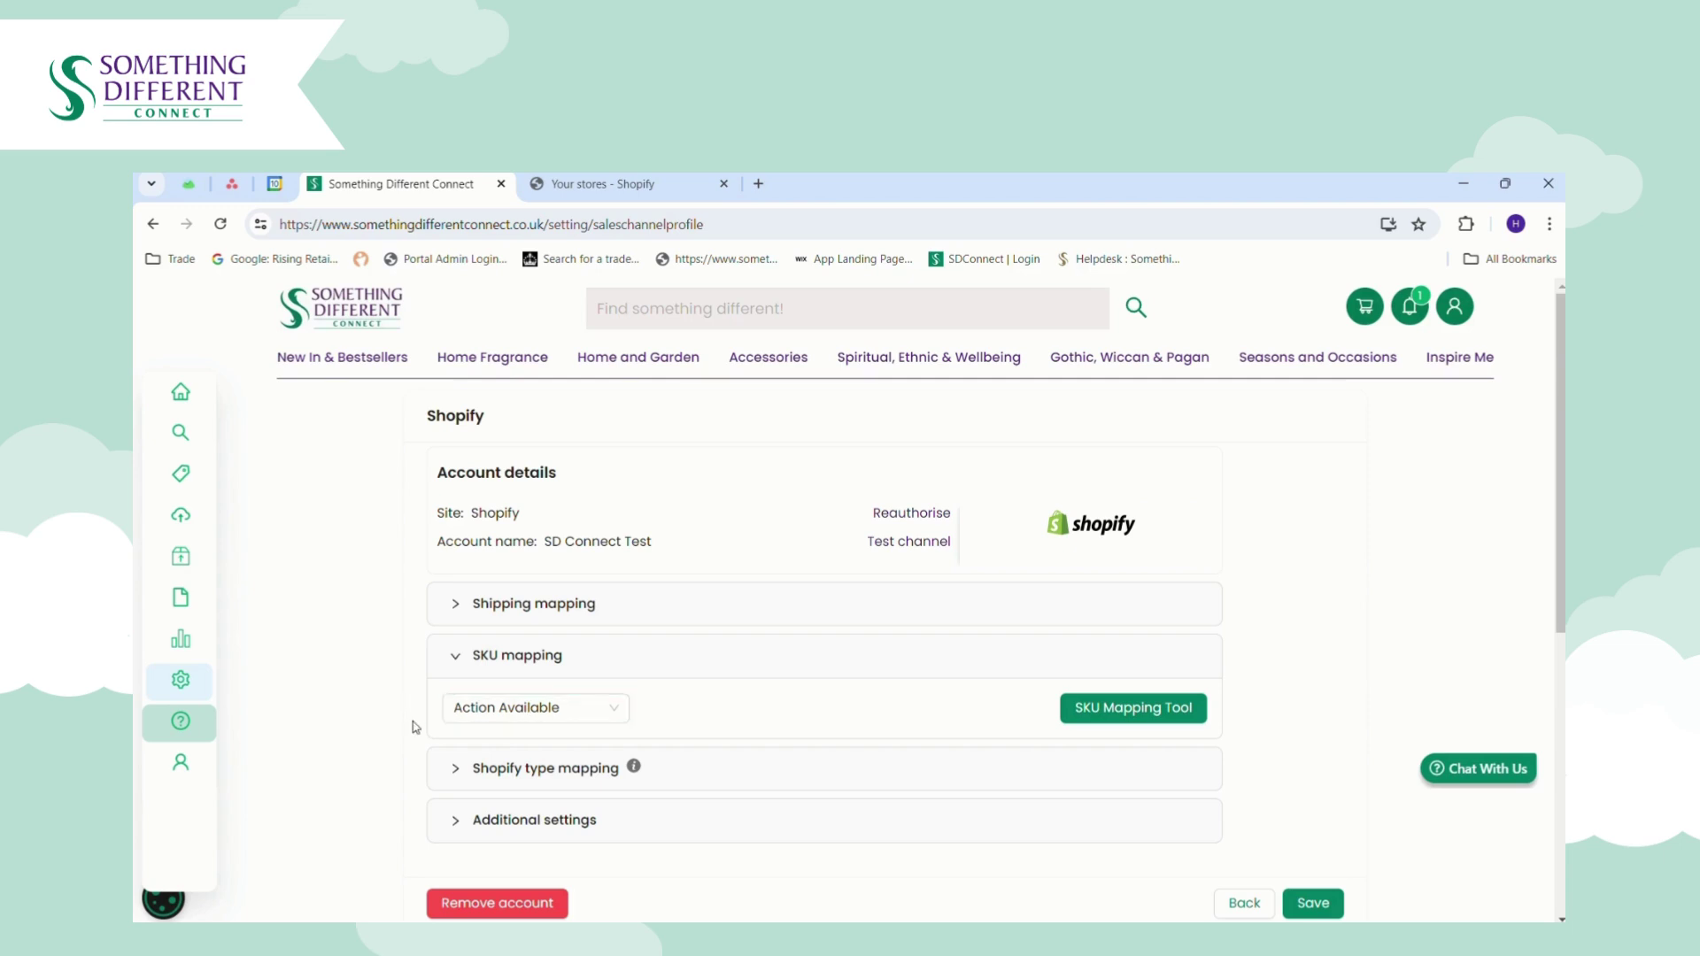
left_click(581, 718)
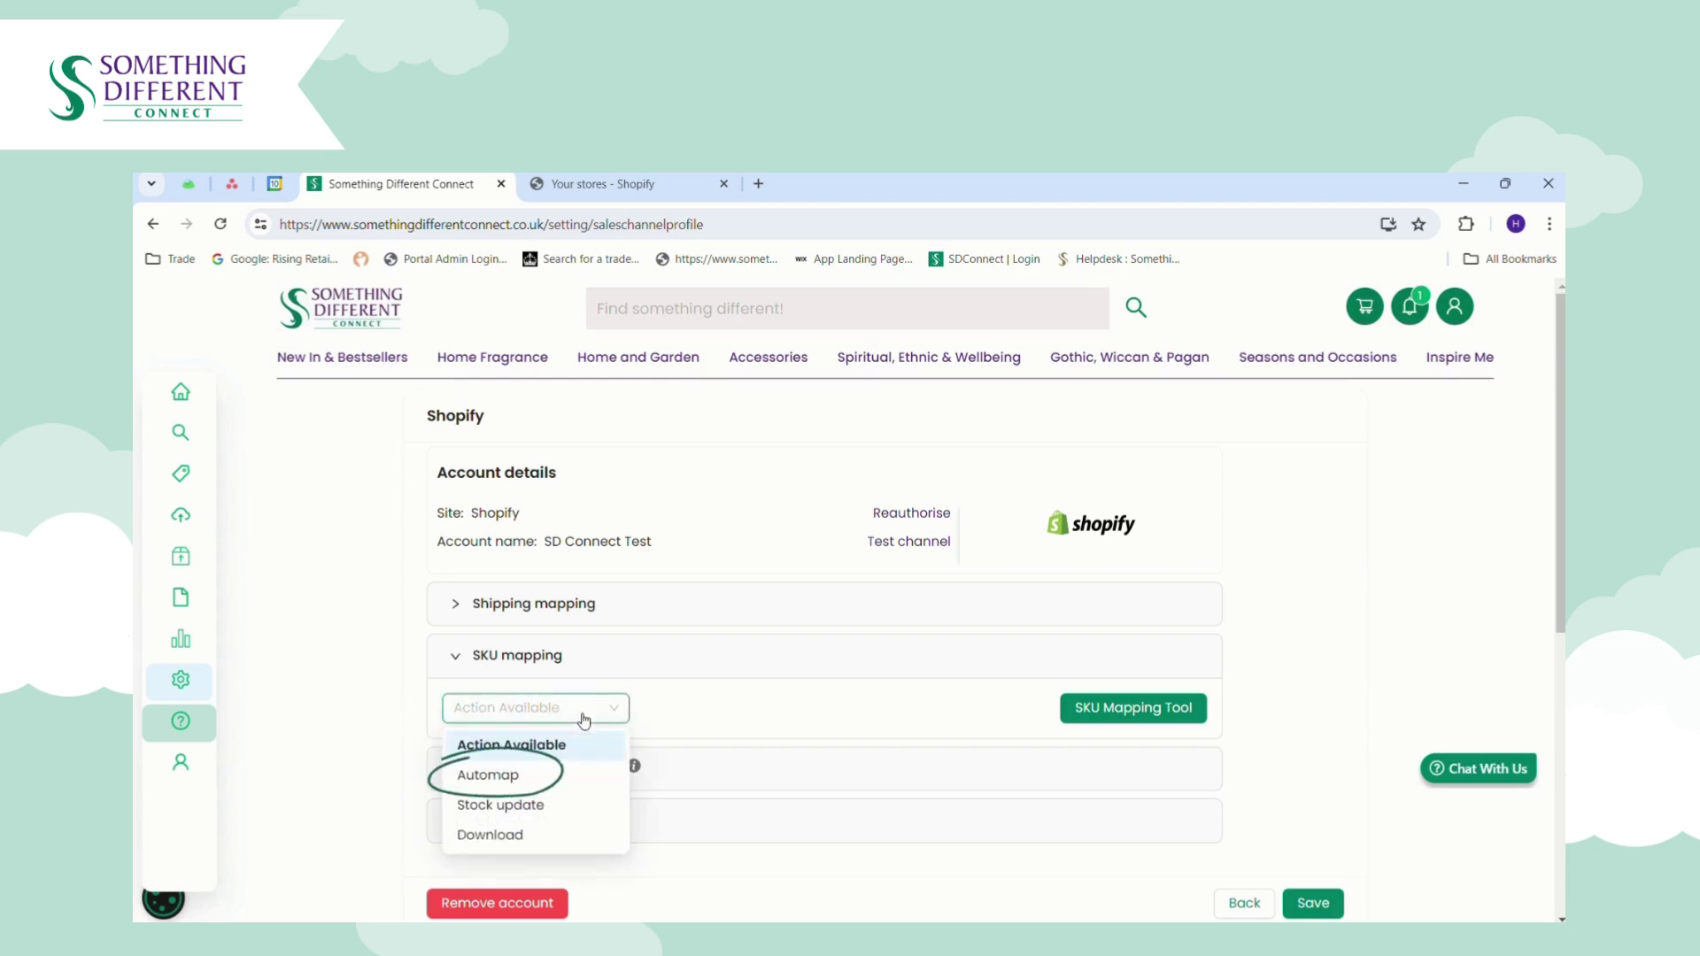
left_click(540, 784)
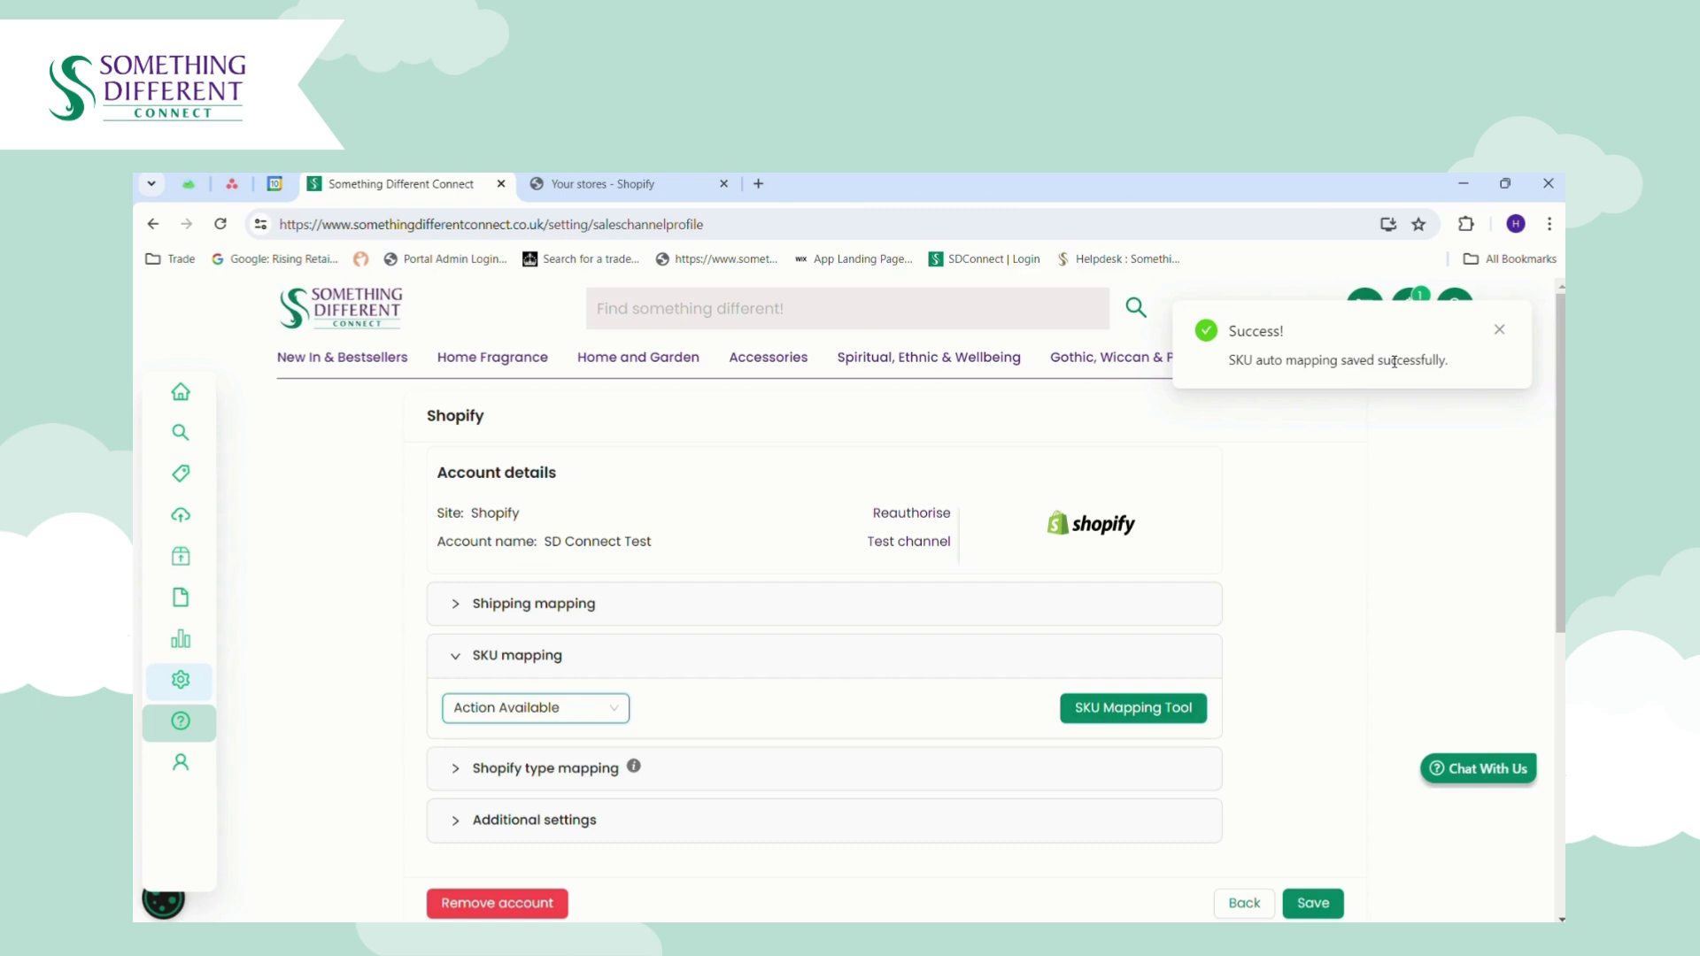
Review the SKU mapping list in the SKU Mapping Tool, then close it.
left_click(602, 708)
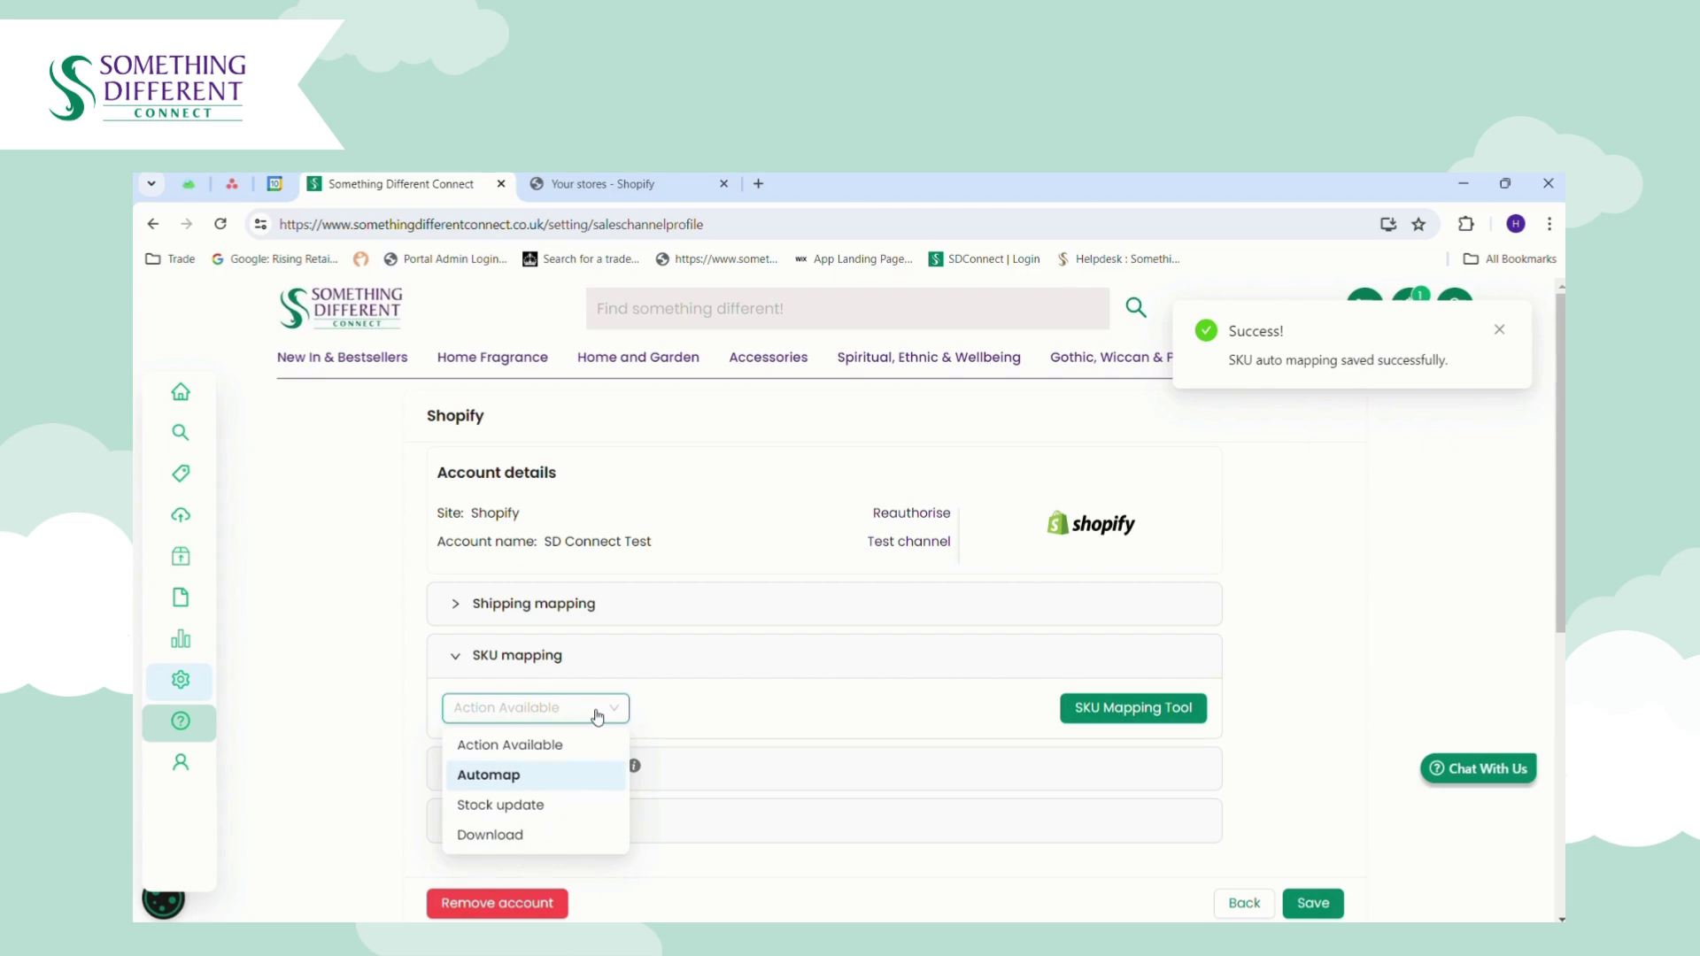
left_click(1158, 712)
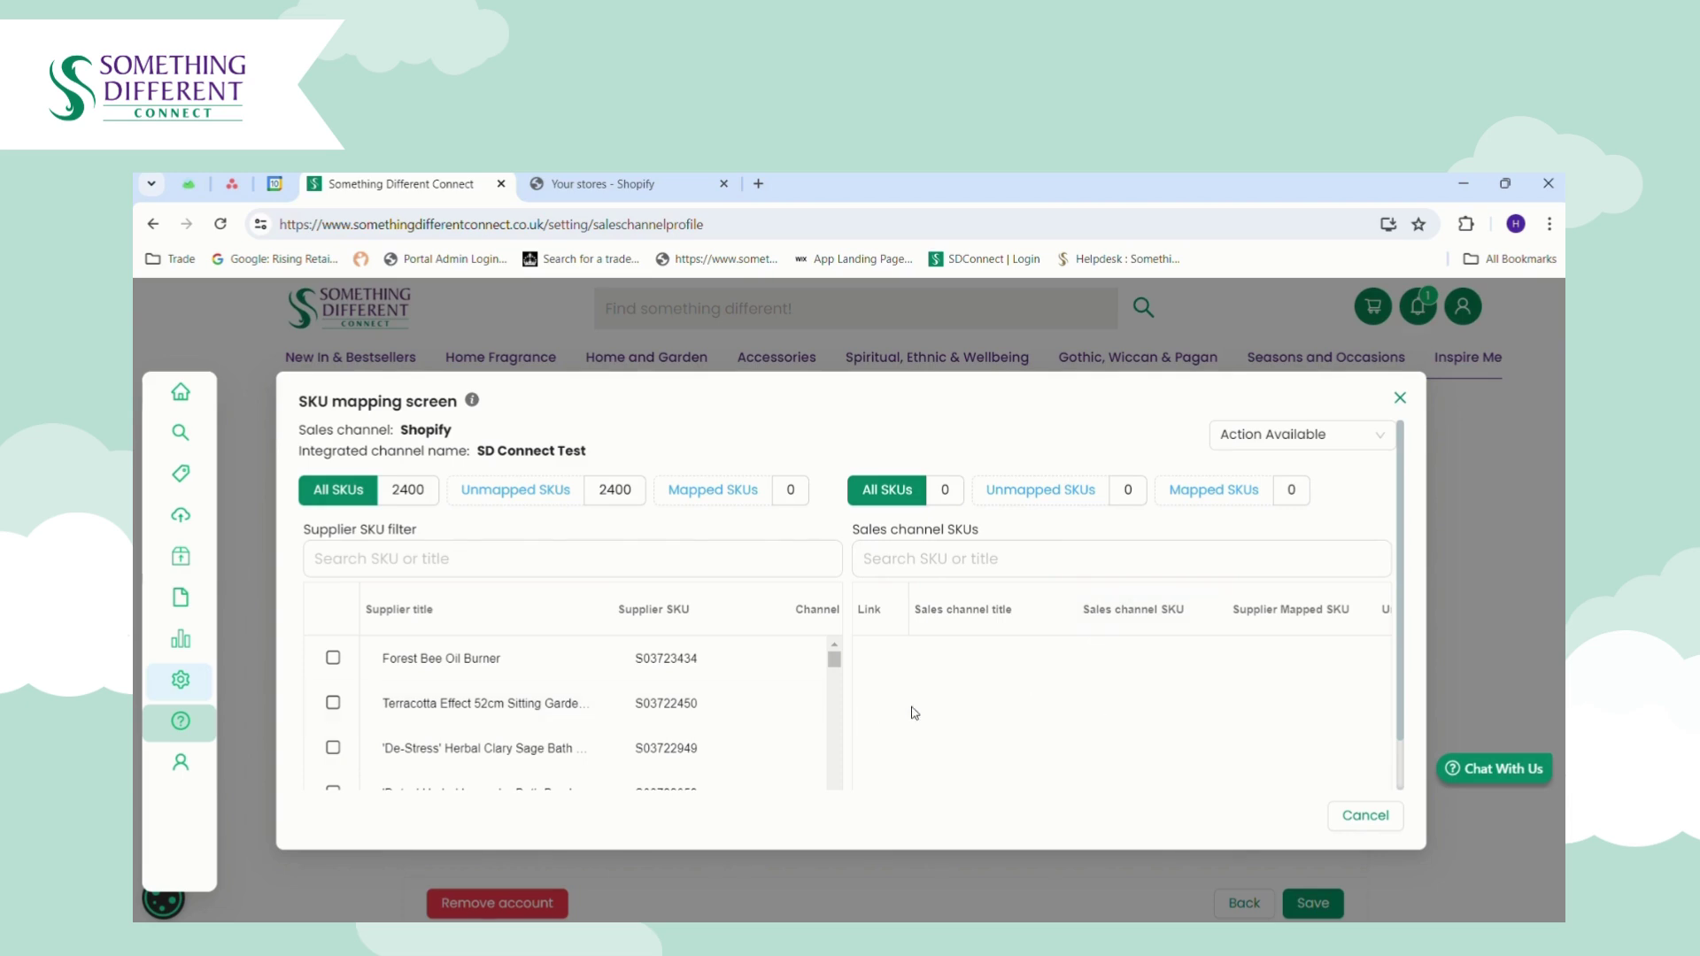
left_click(1399, 398)
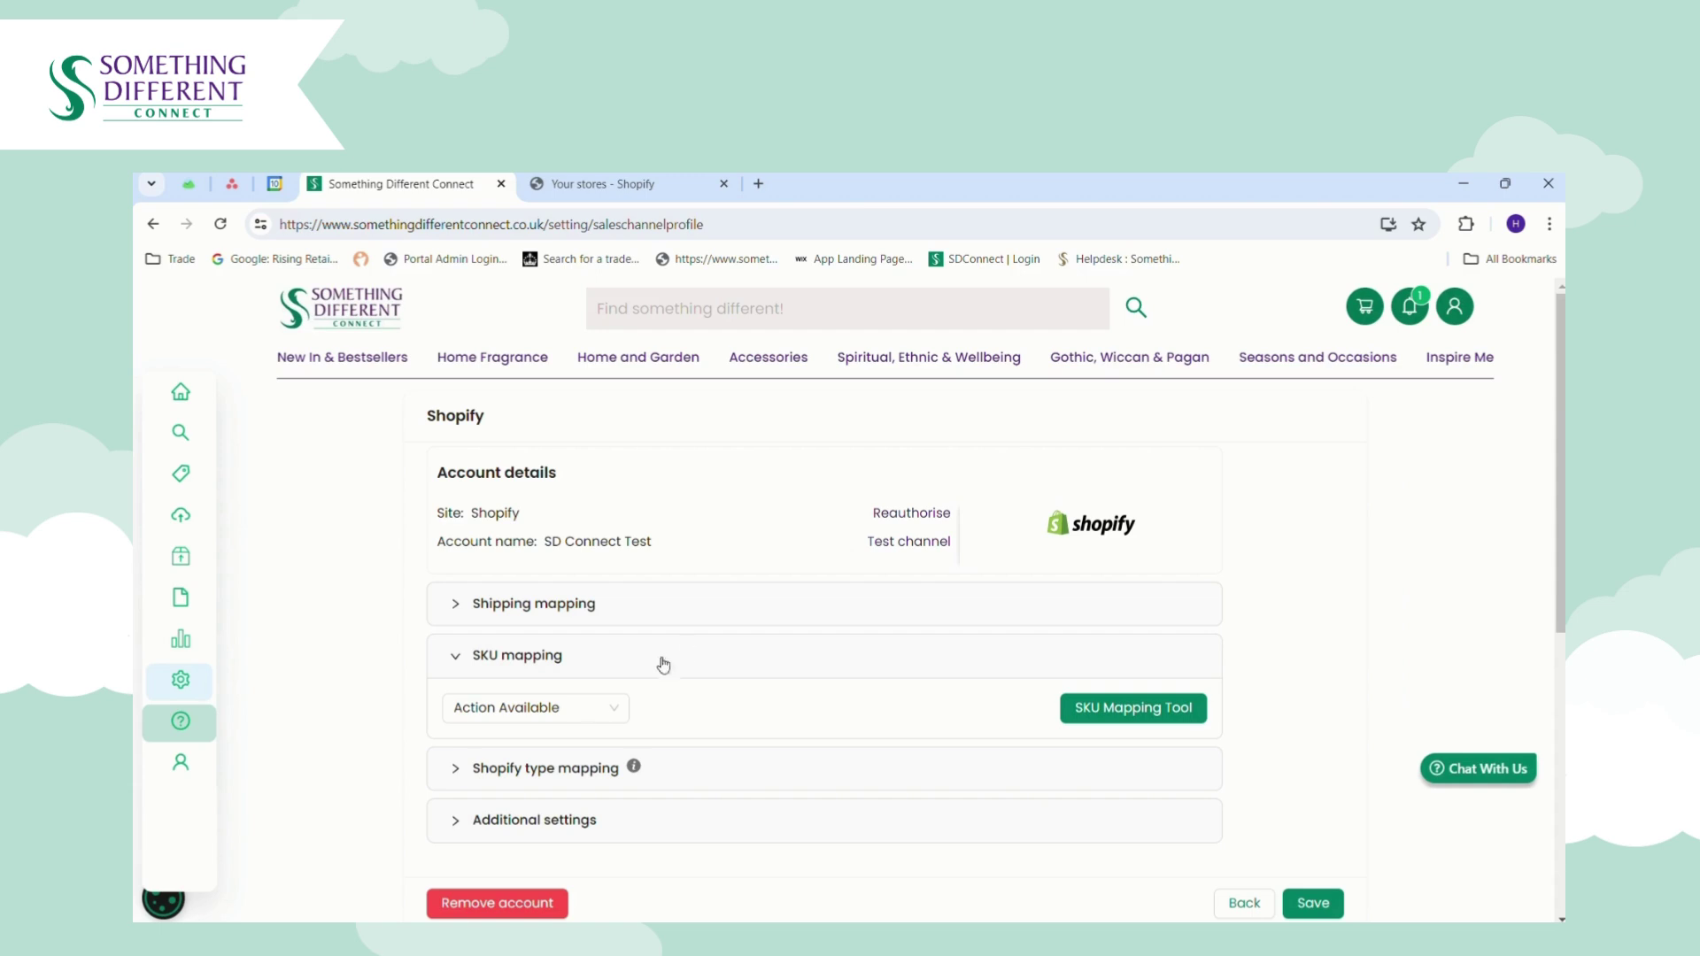
In Shopify type mapping, map supplier category Accessories >> Glasses Cases to the Glasses Cases type.
left_click(580, 717)
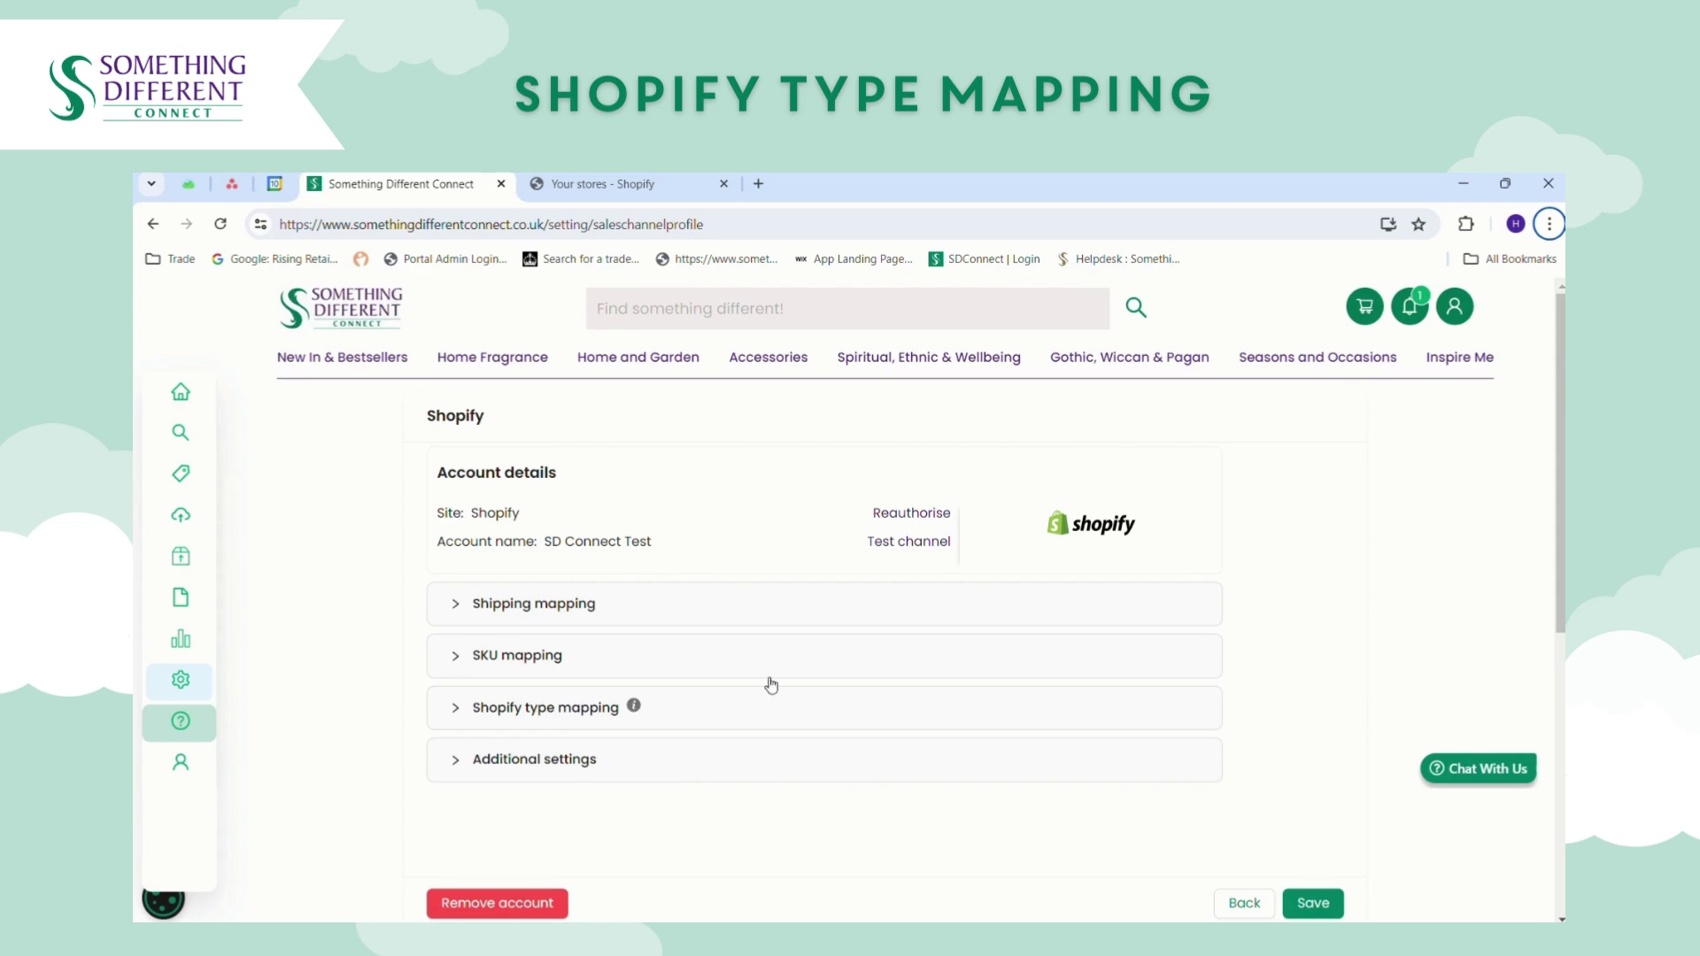
left_click(532, 716)
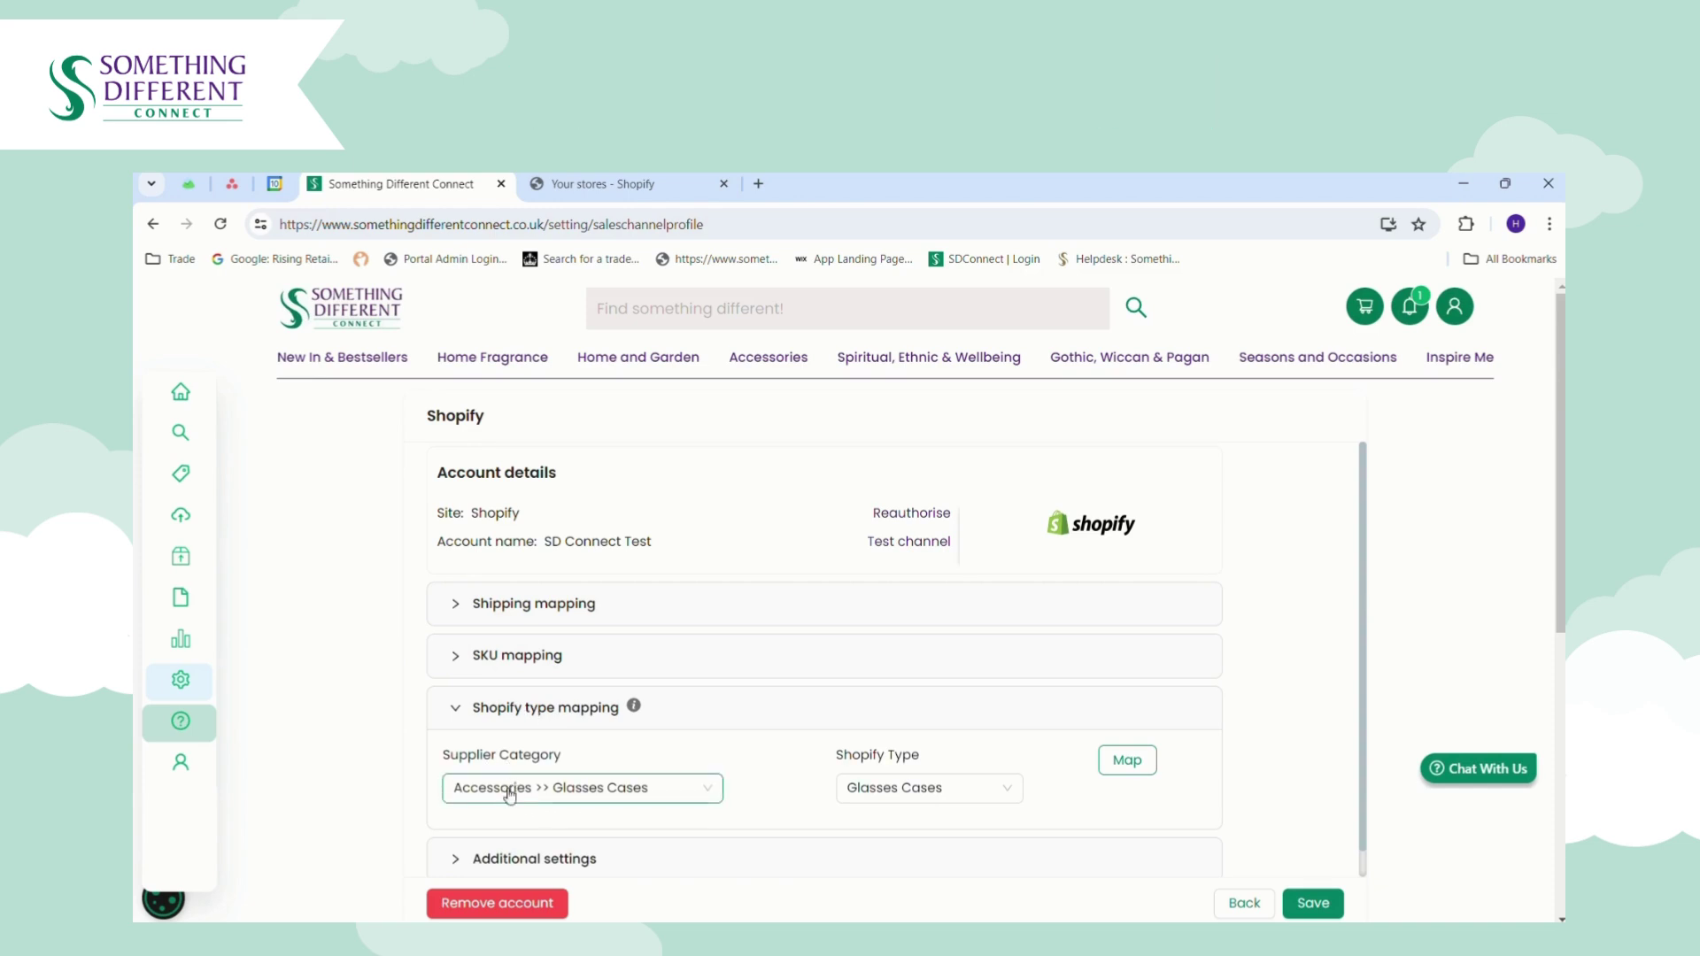
left_click(520, 789)
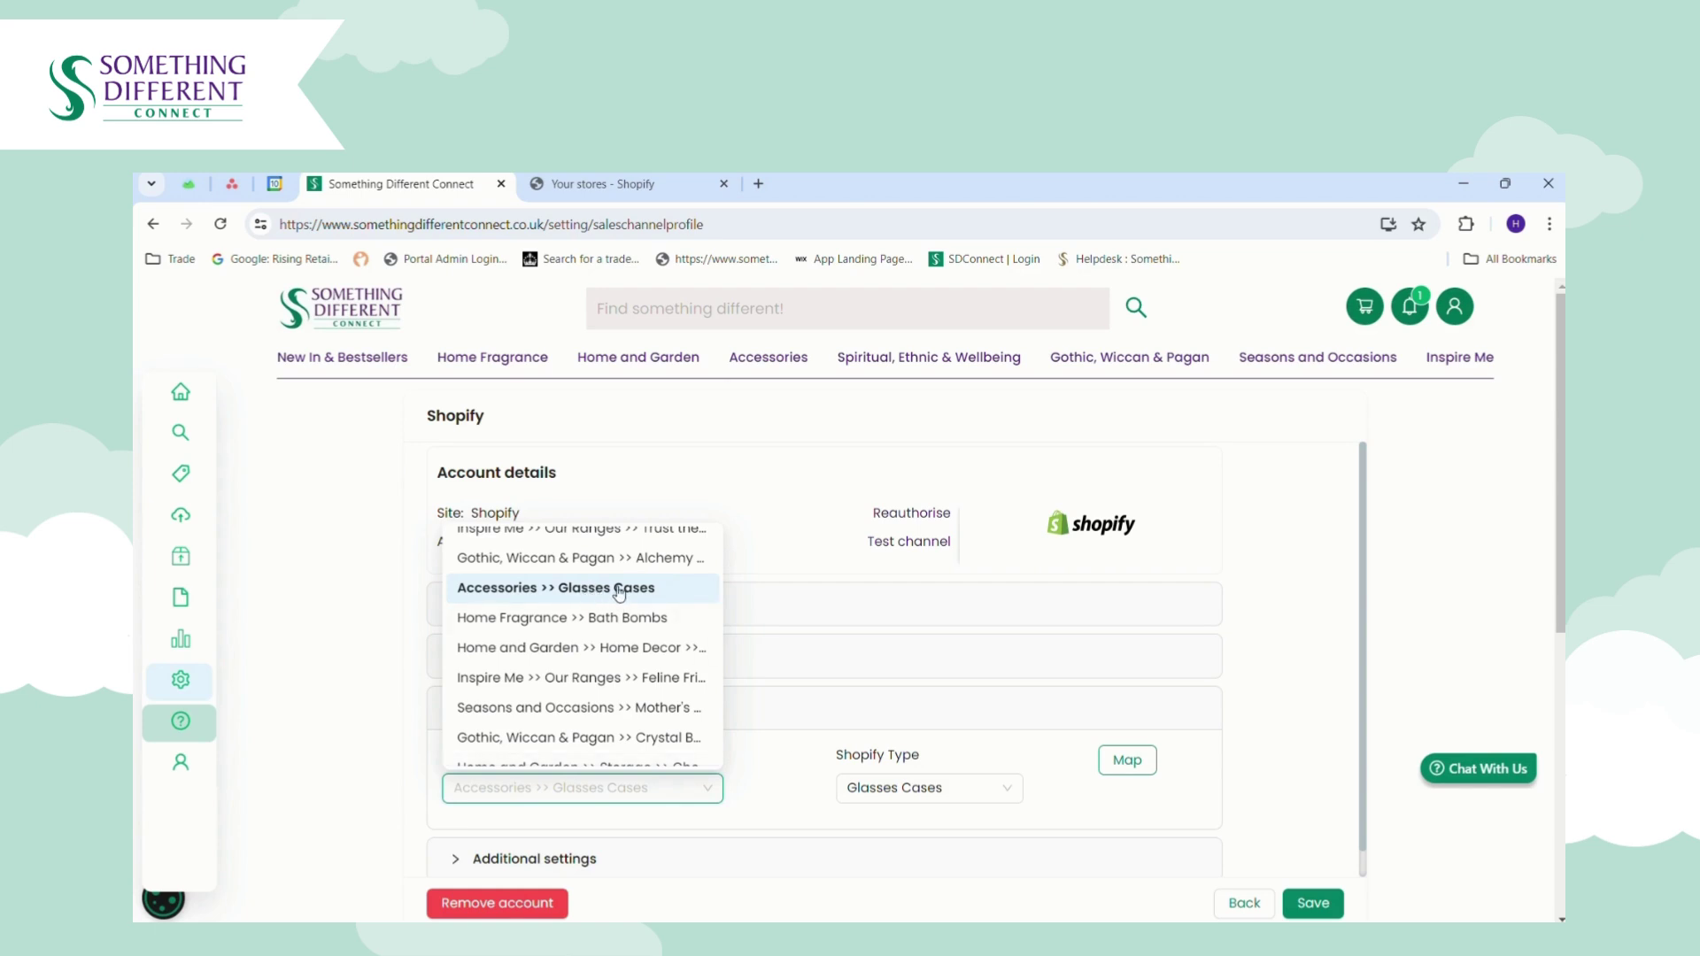
left_click(923, 791)
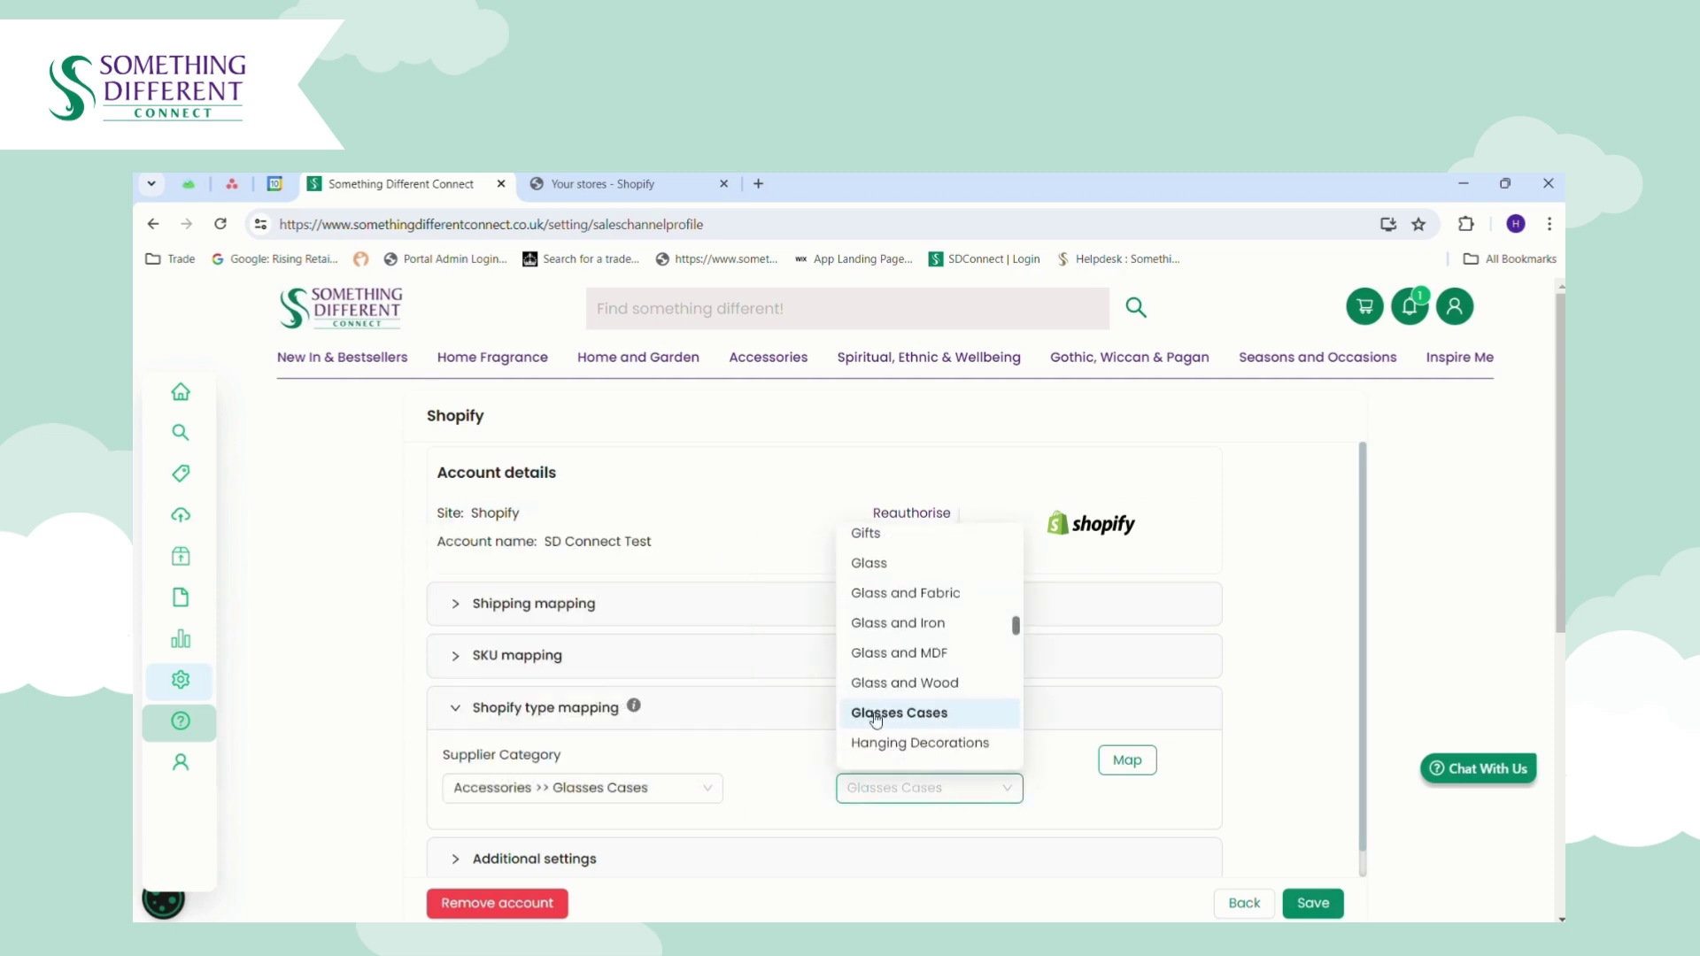
left_click(783, 809)
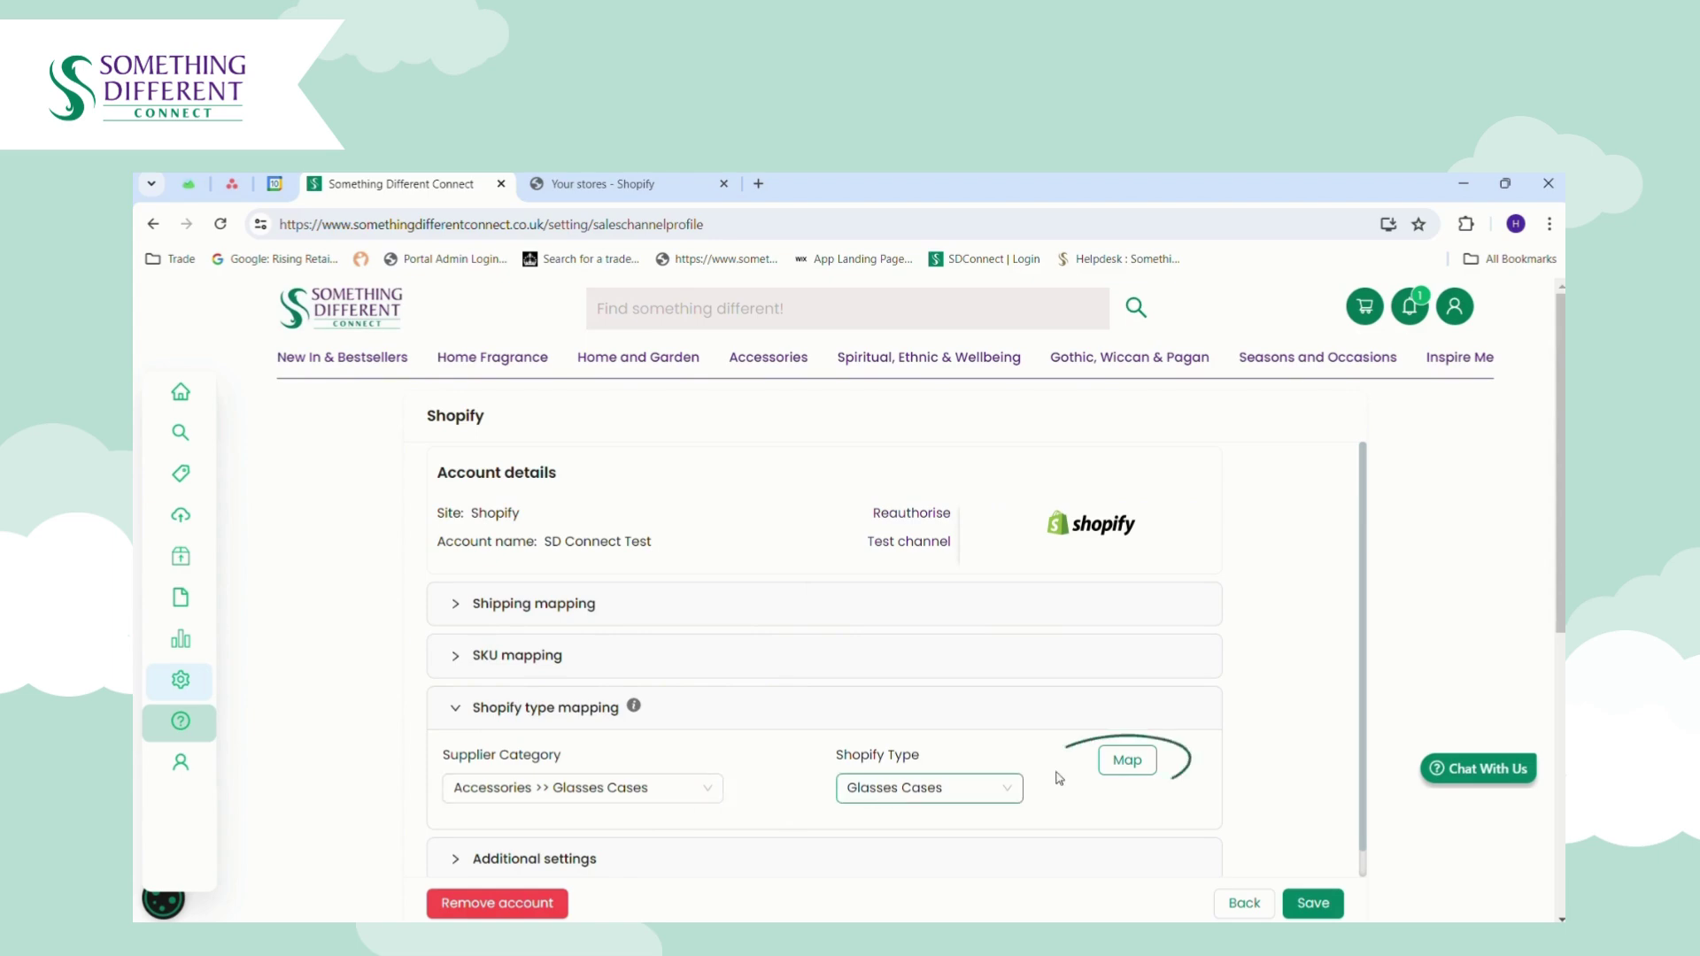
left_click(1122, 761)
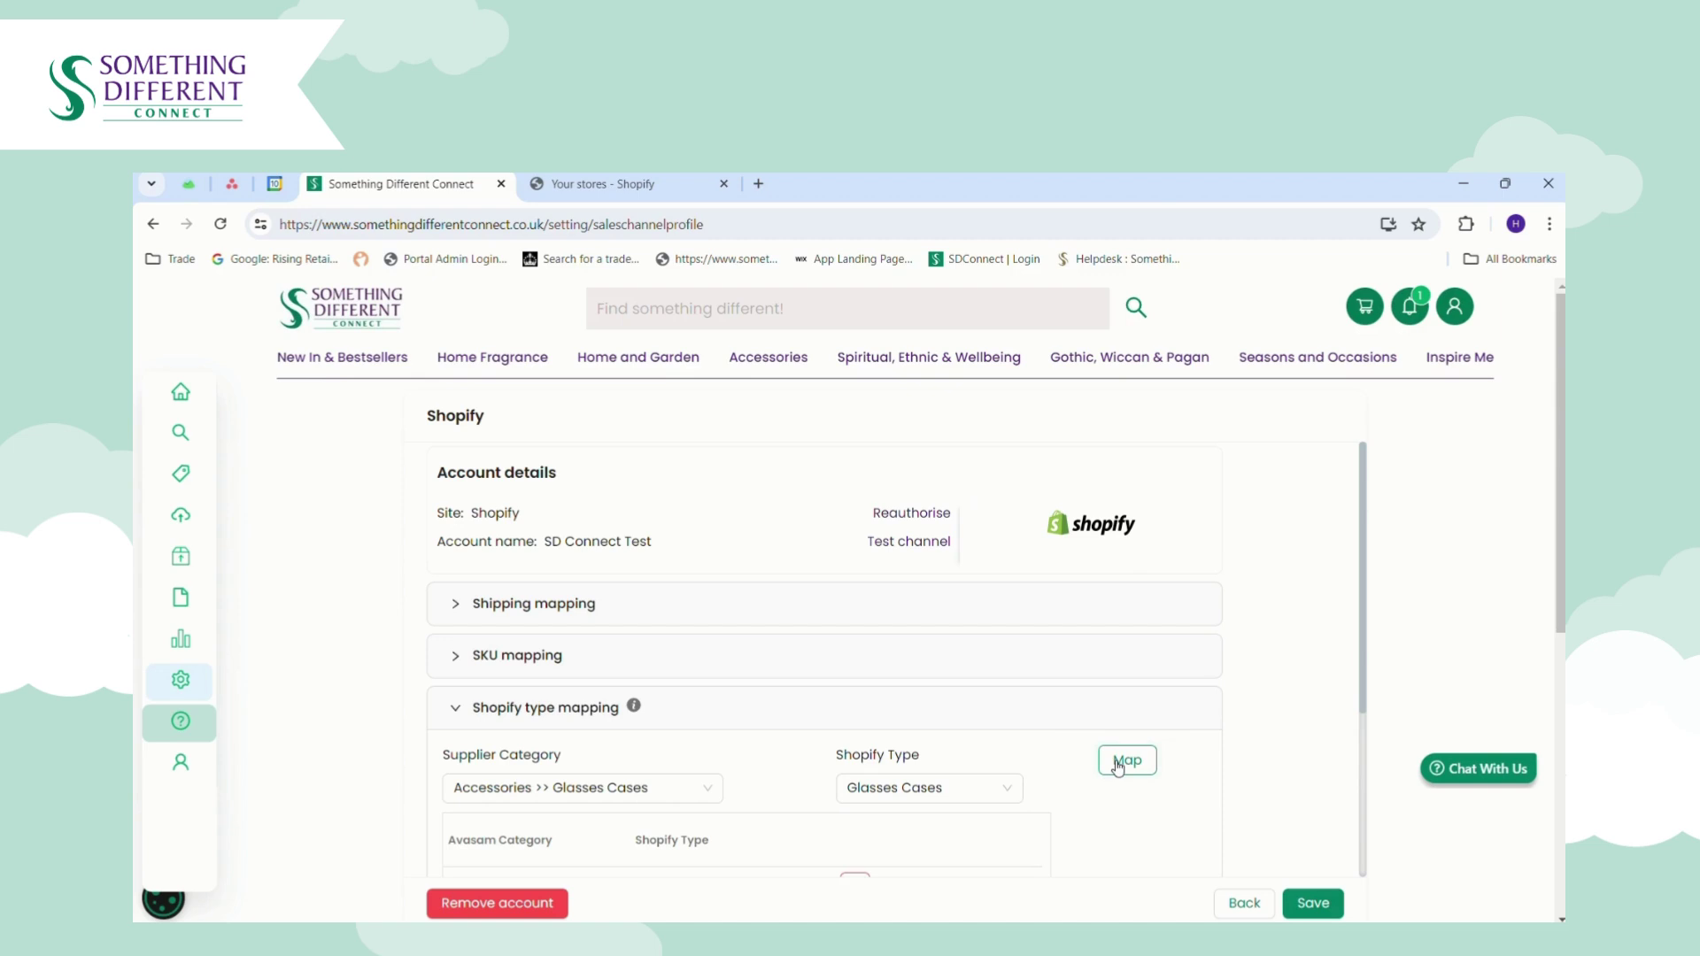
scroll(1118, 767, "down", 2)
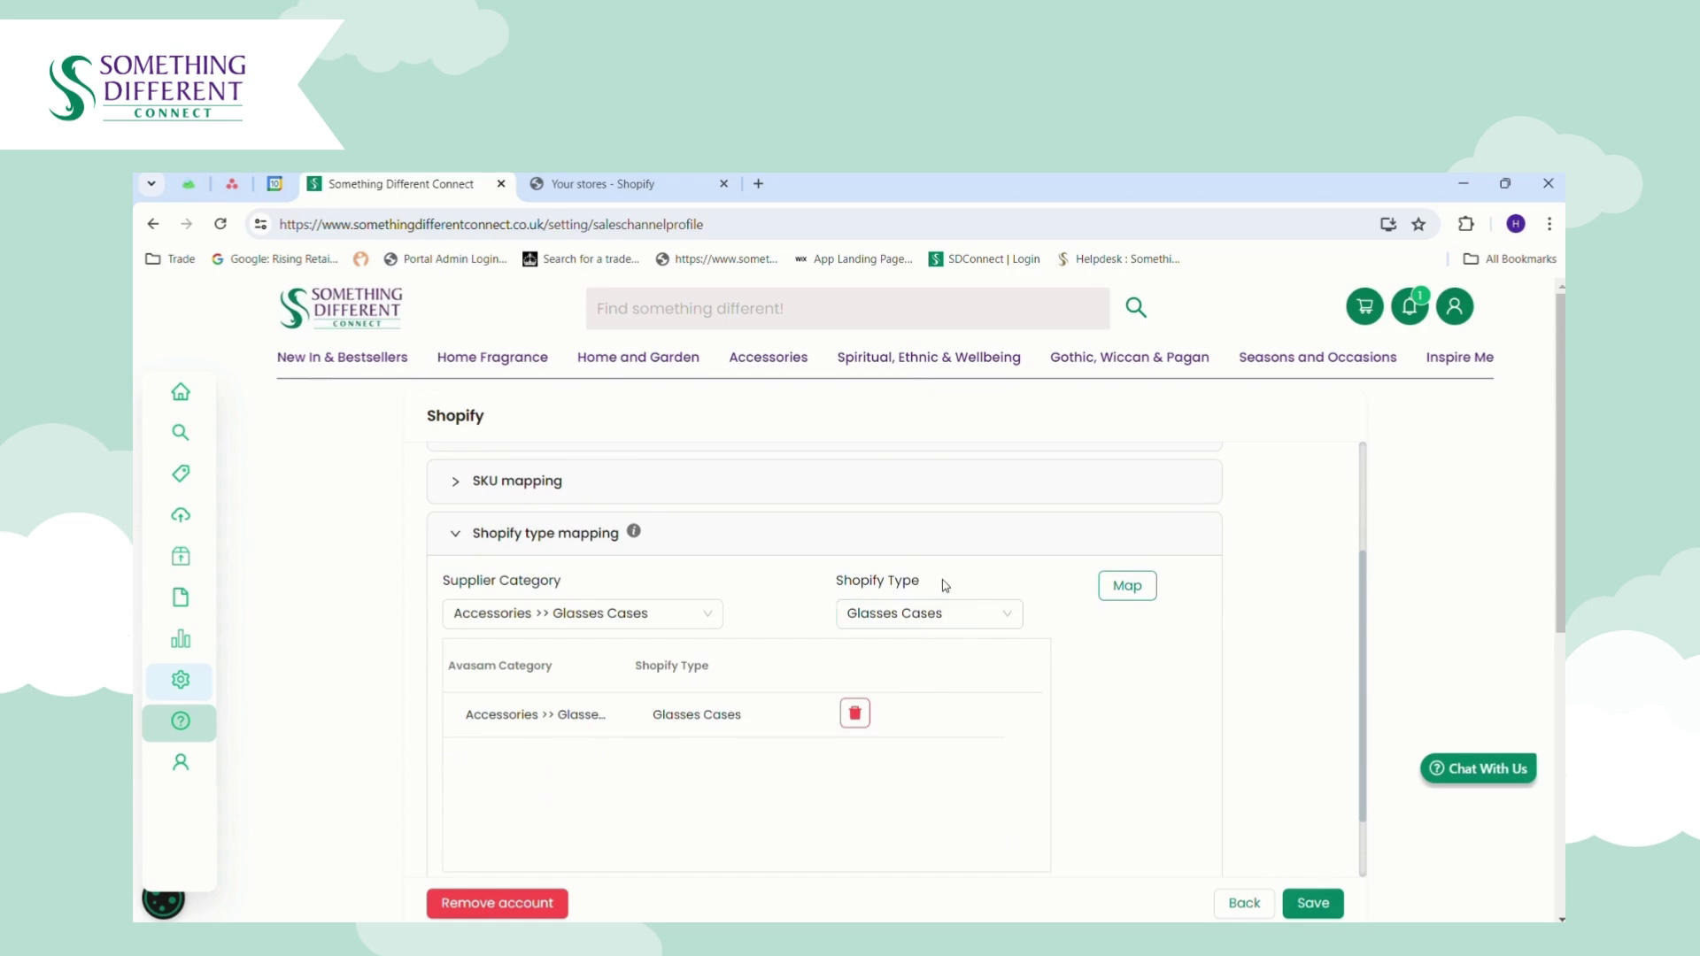
left_click(961, 615)
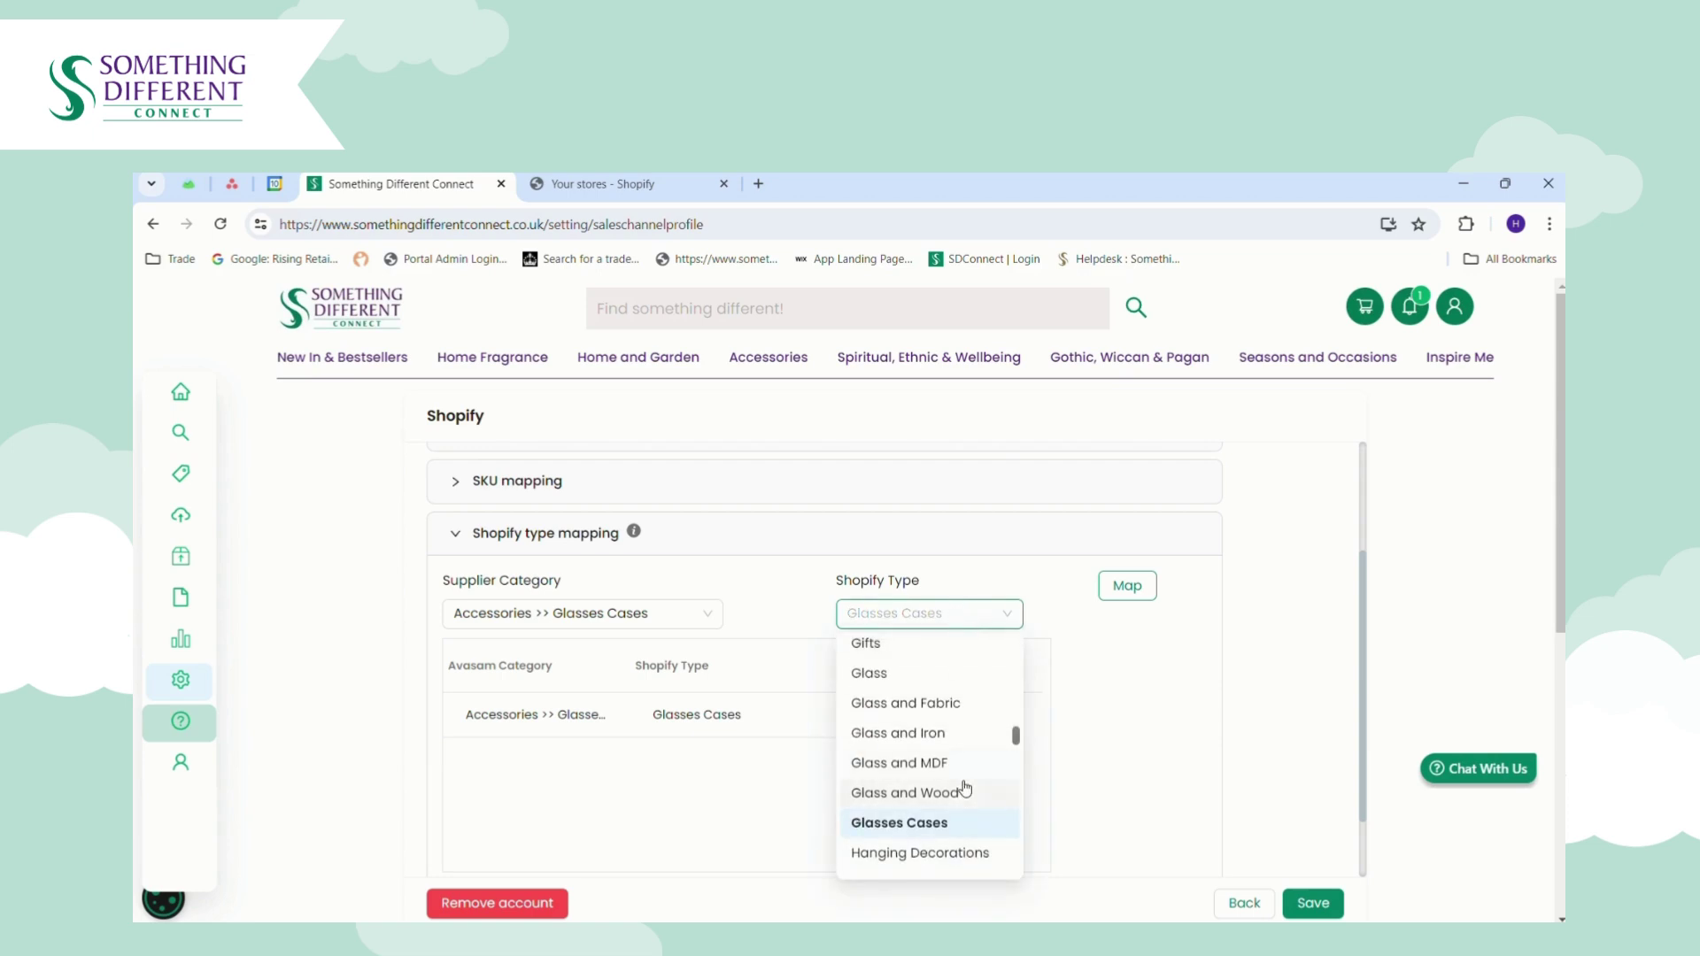
left_click(1055, 575)
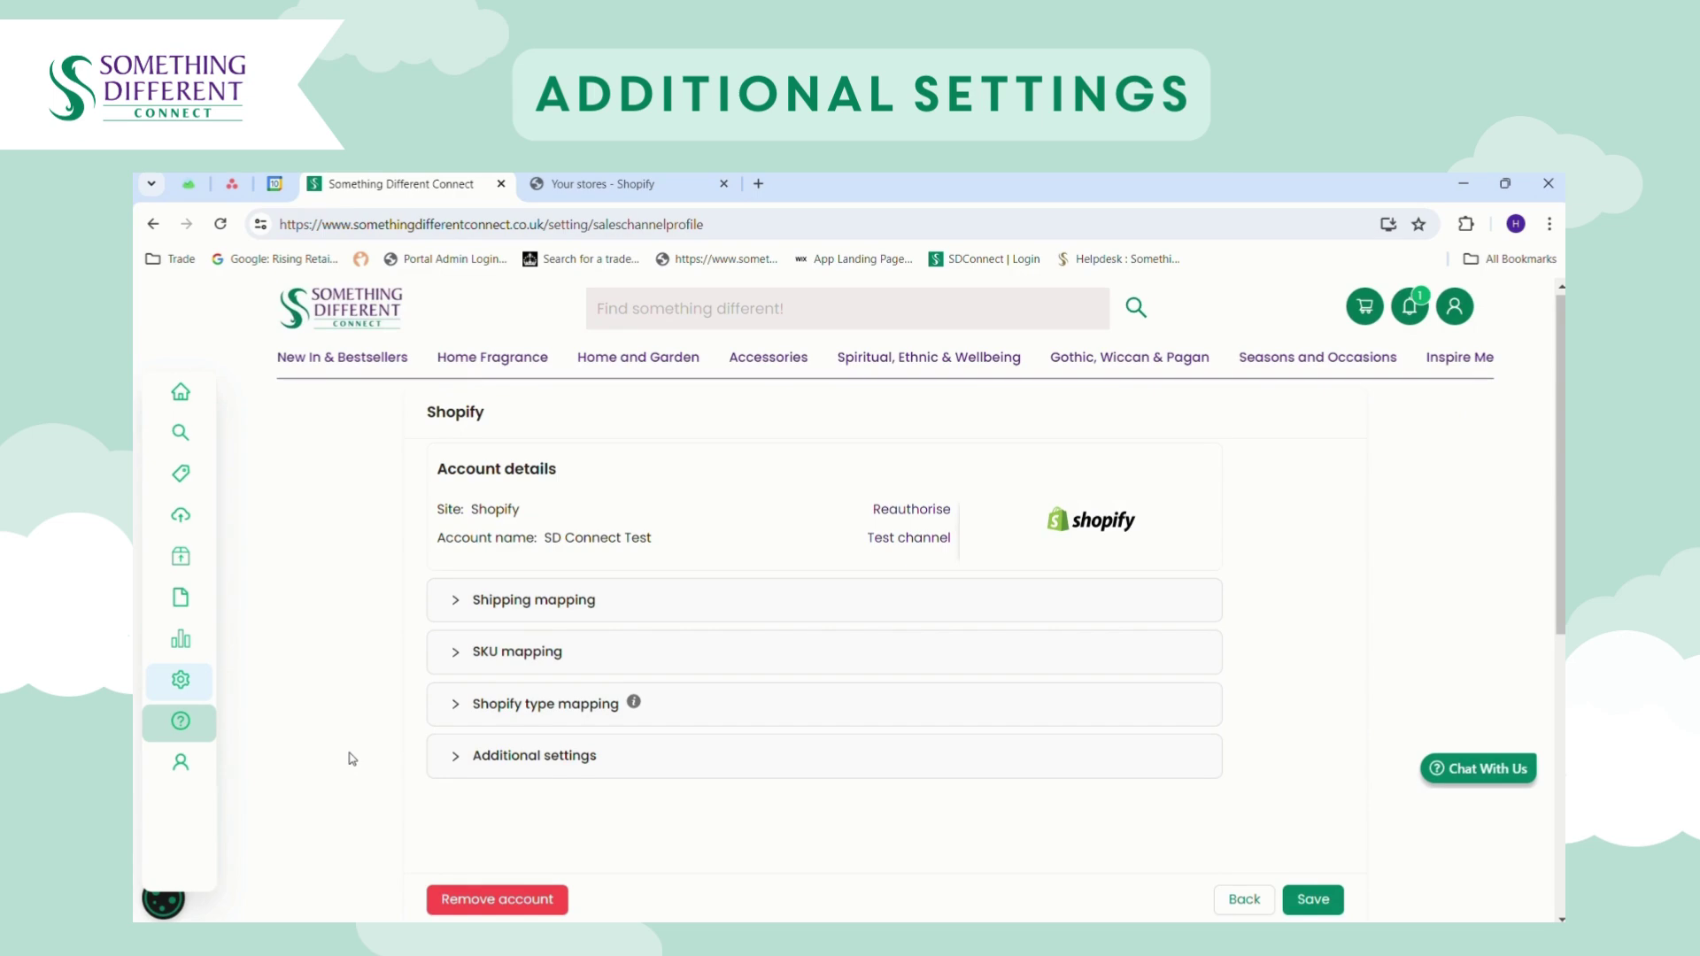
Expand Additional settings and check the Default collection list without picking a collection.
left_click(549, 760)
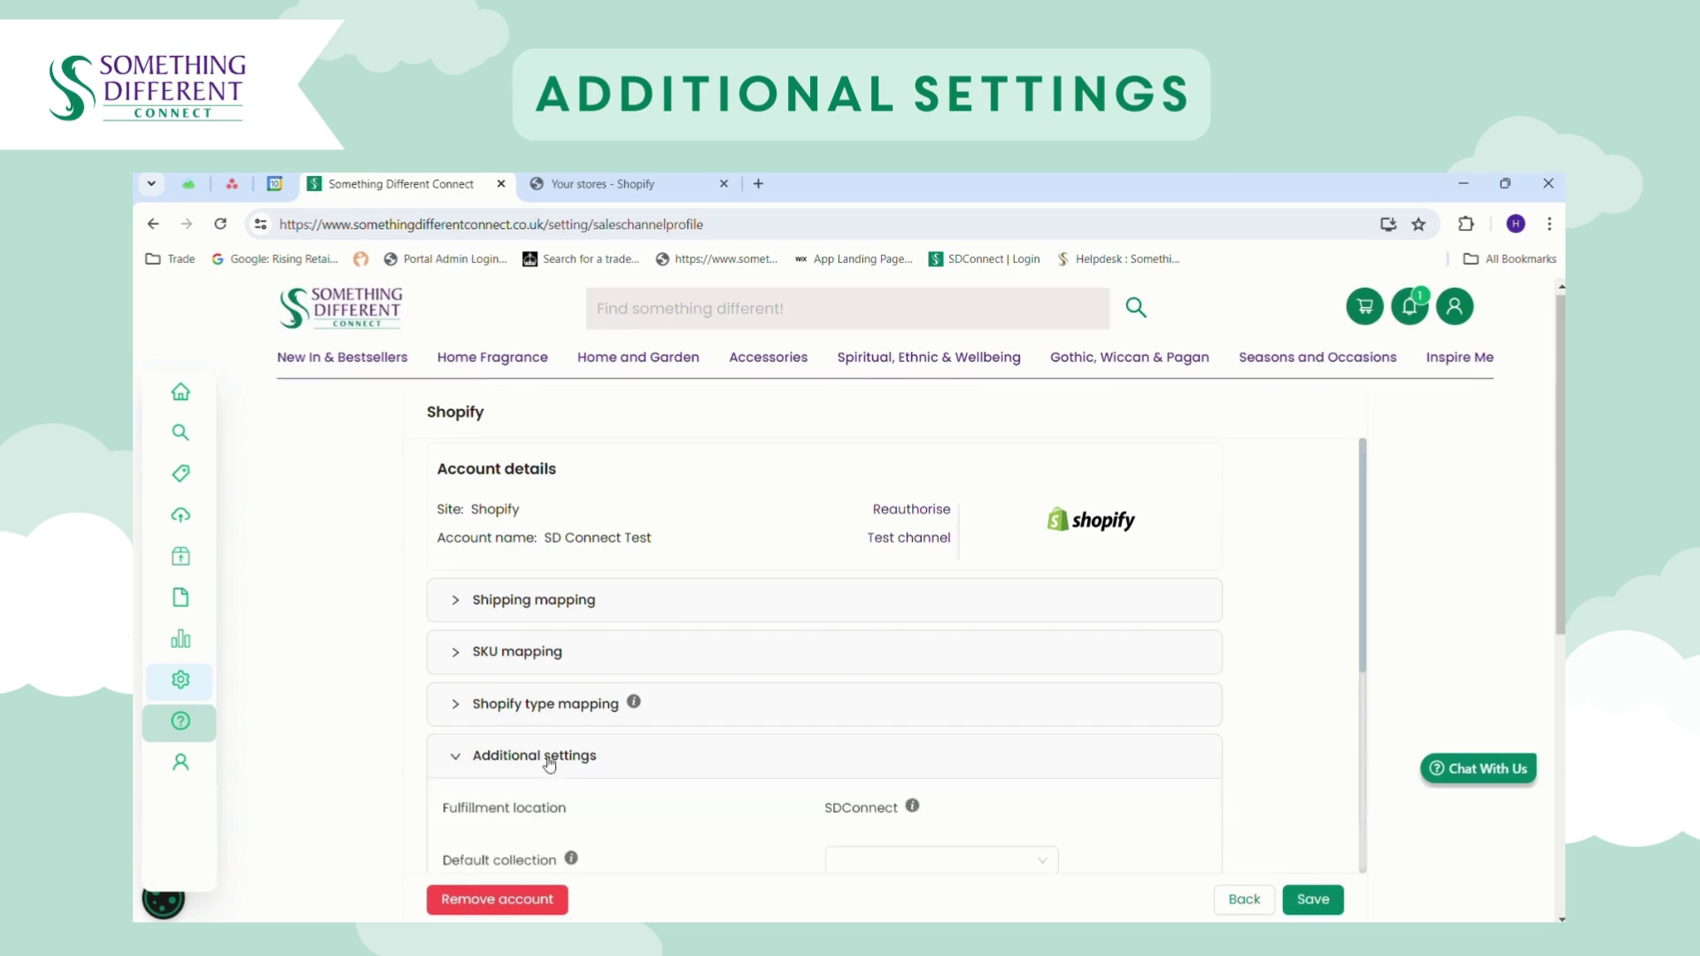
left_click_drag(1362, 580, 1385, 743)
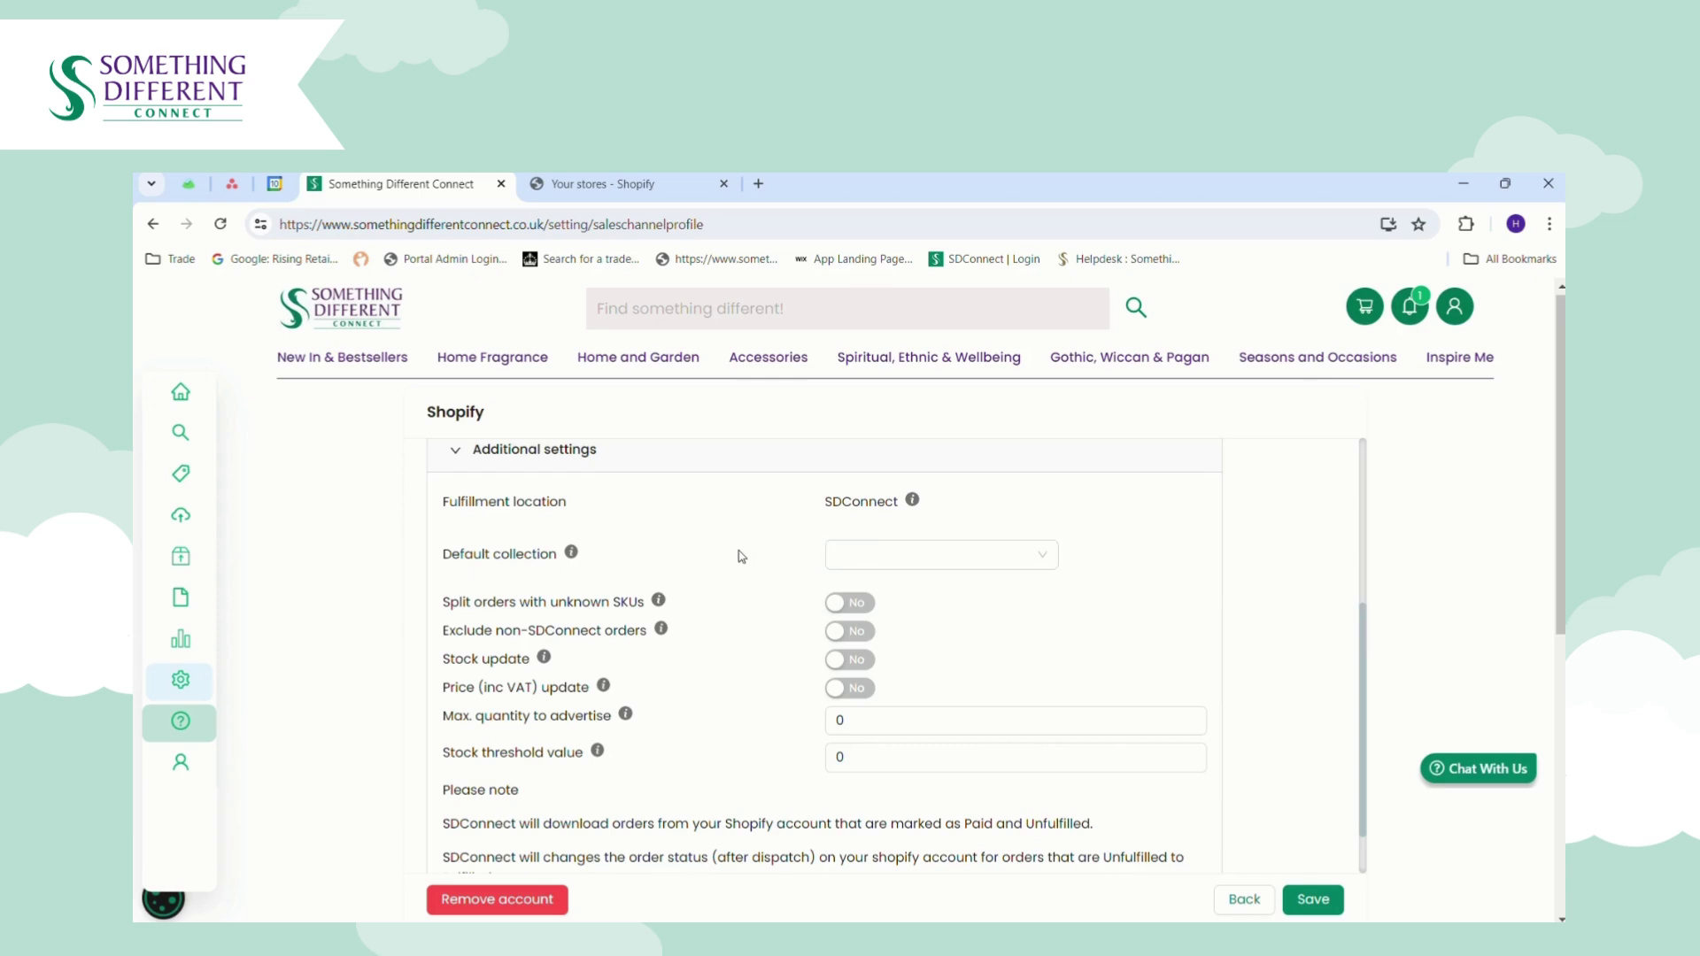
left_click(867, 563)
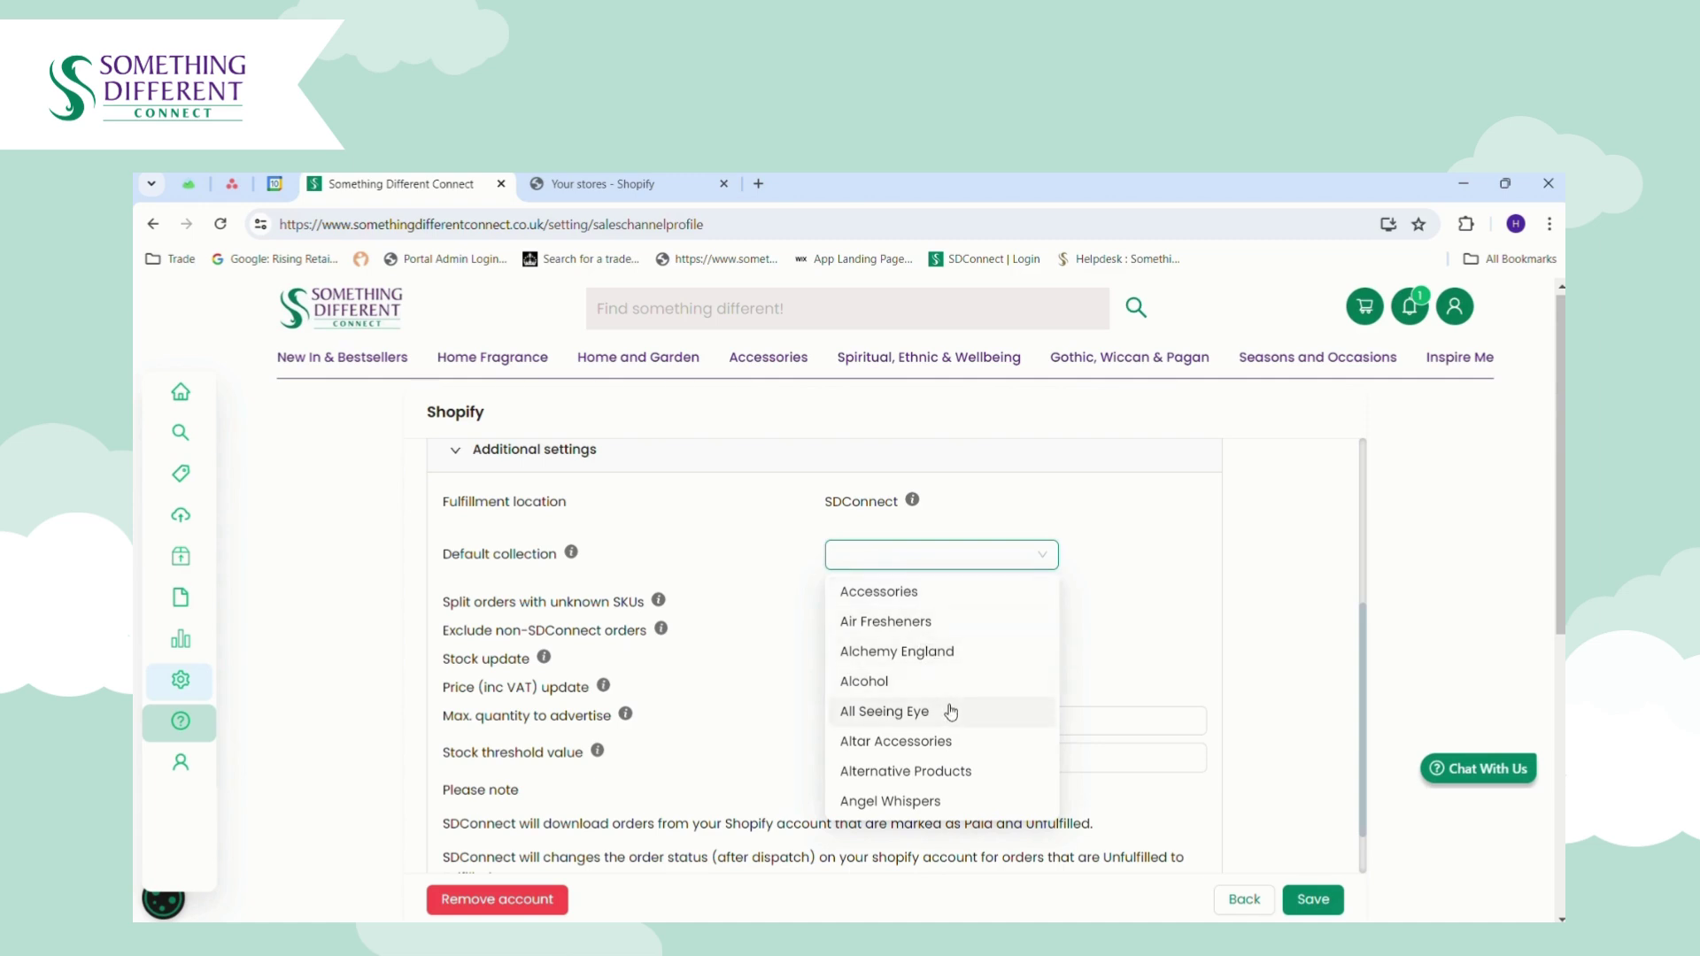
left_click(771, 564)
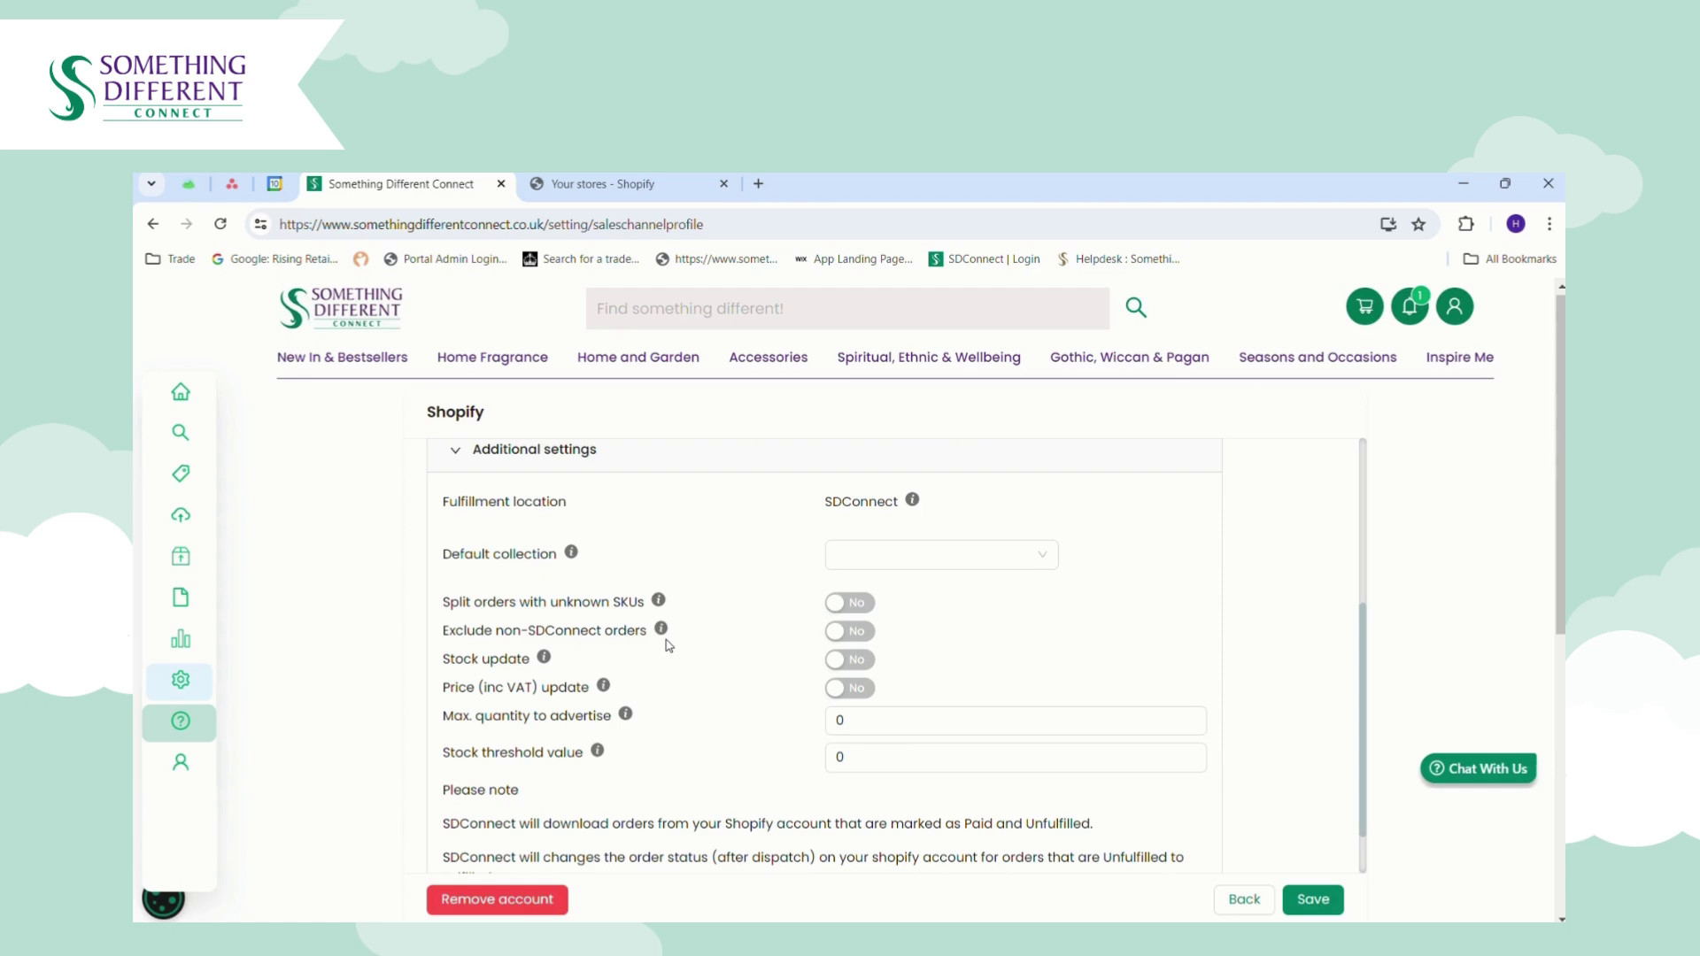
Switch Exclude non-SDConnect orders, Stock update and Price (inc VAT) update to Yes.
left_click(866, 636)
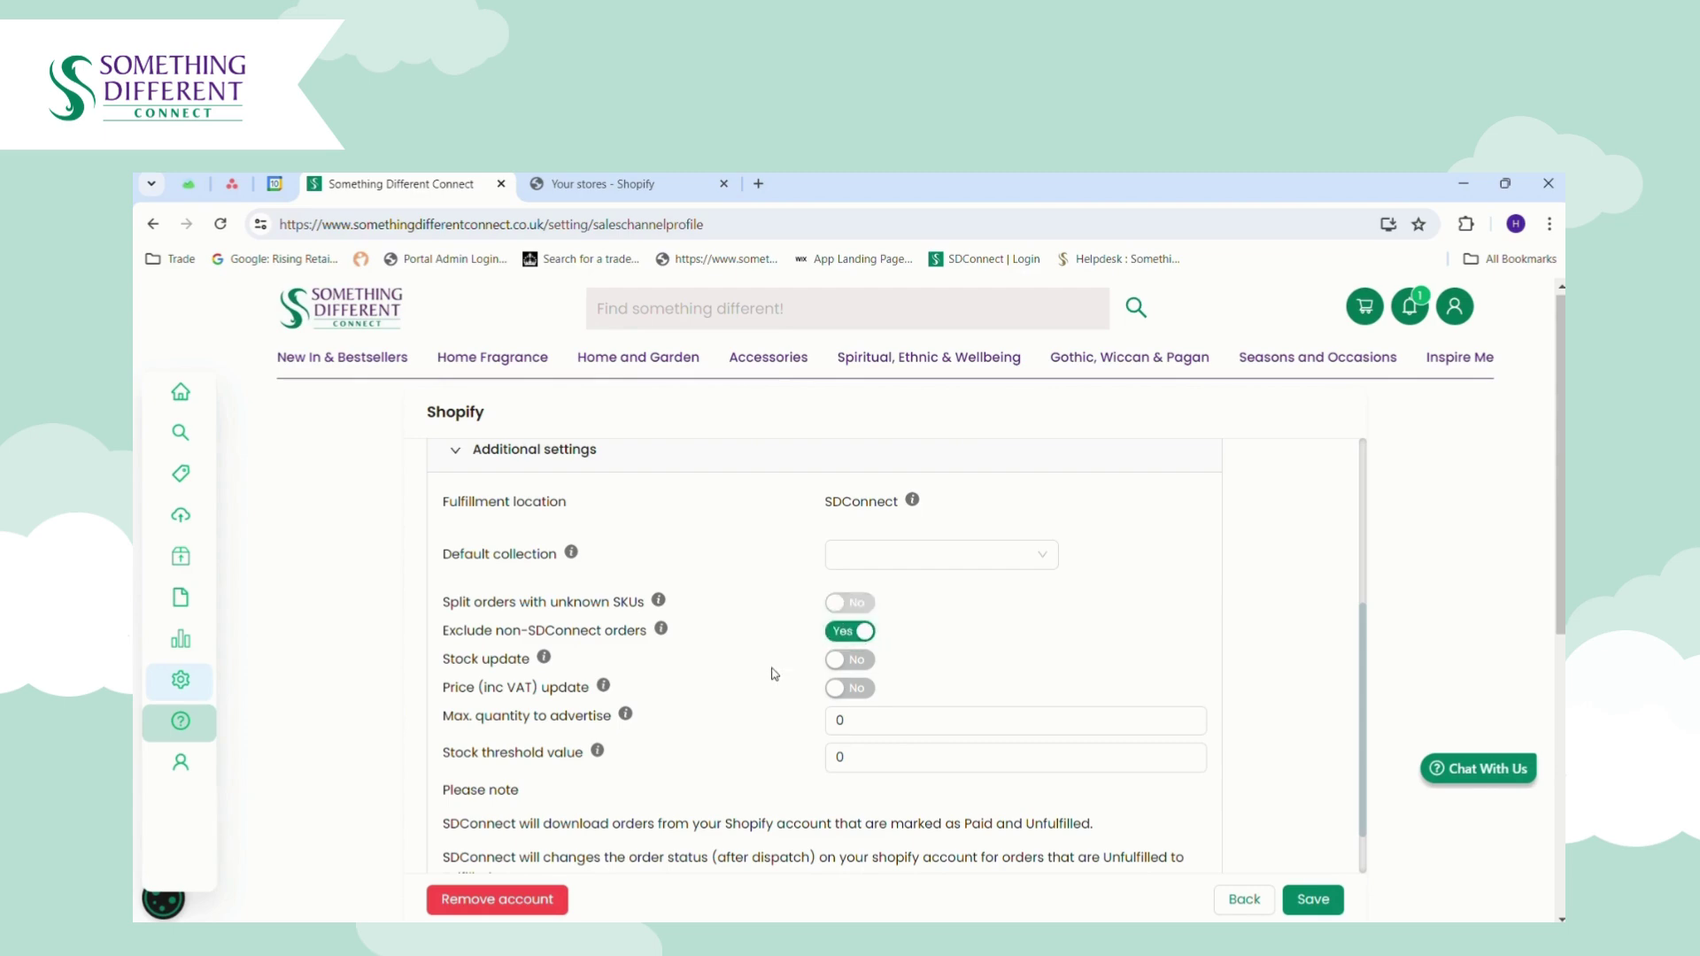
left_click(839, 666)
left_click(855, 694)
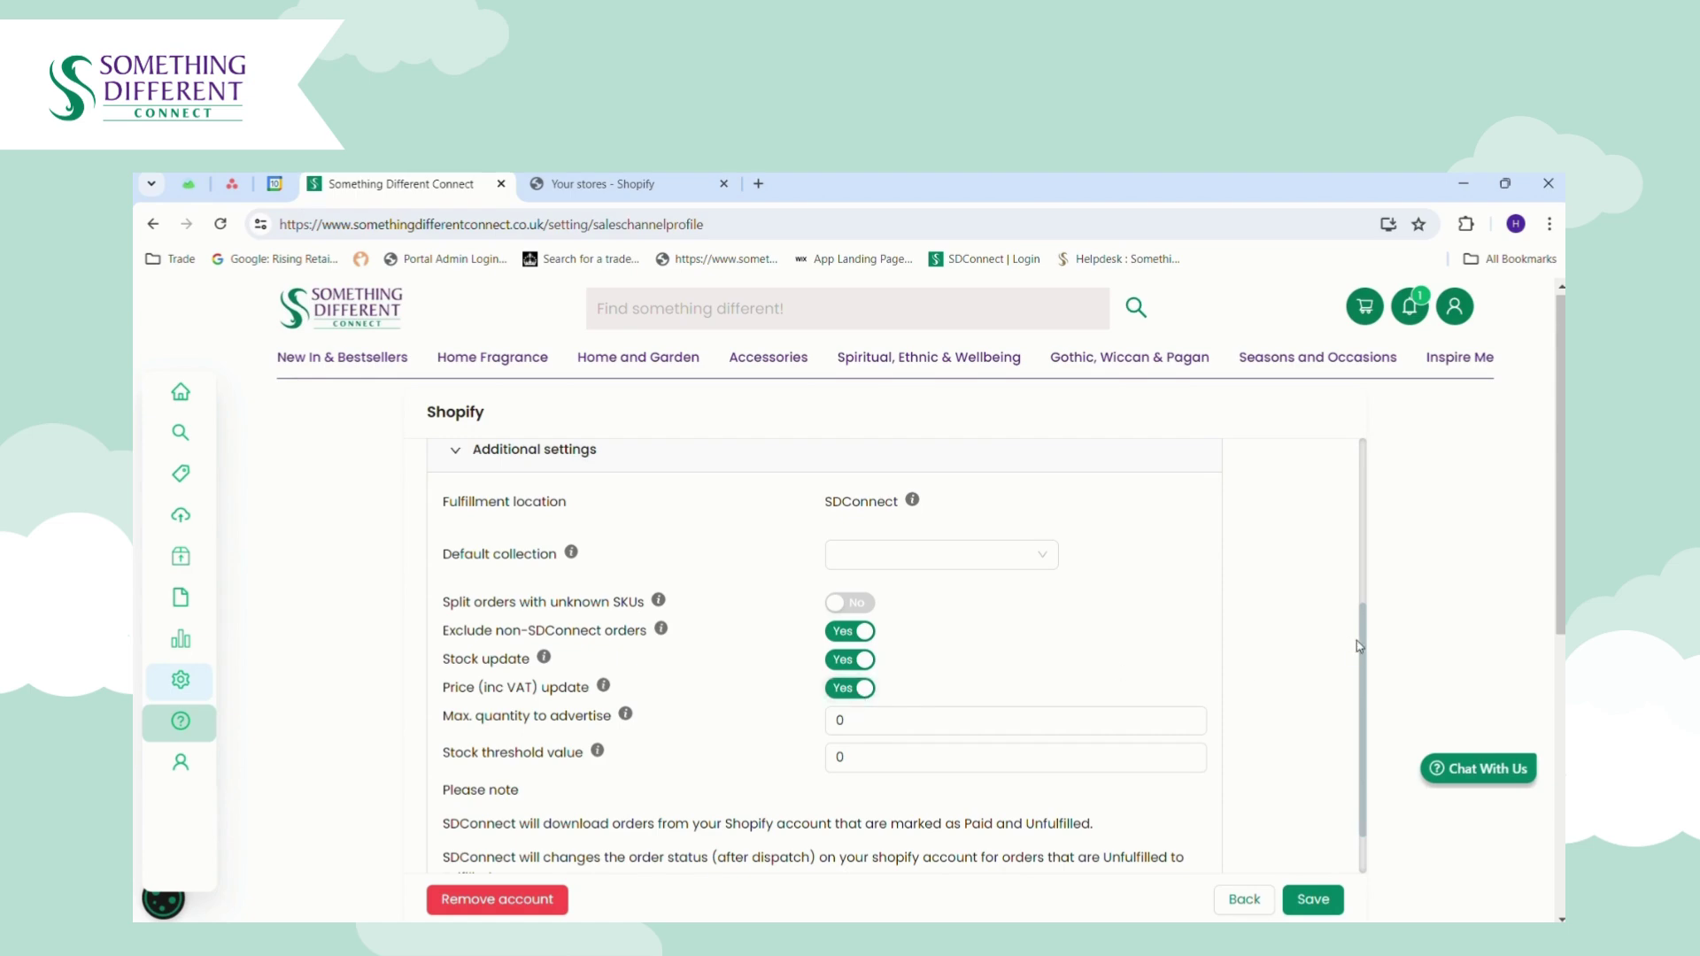
left_click(918, 733)
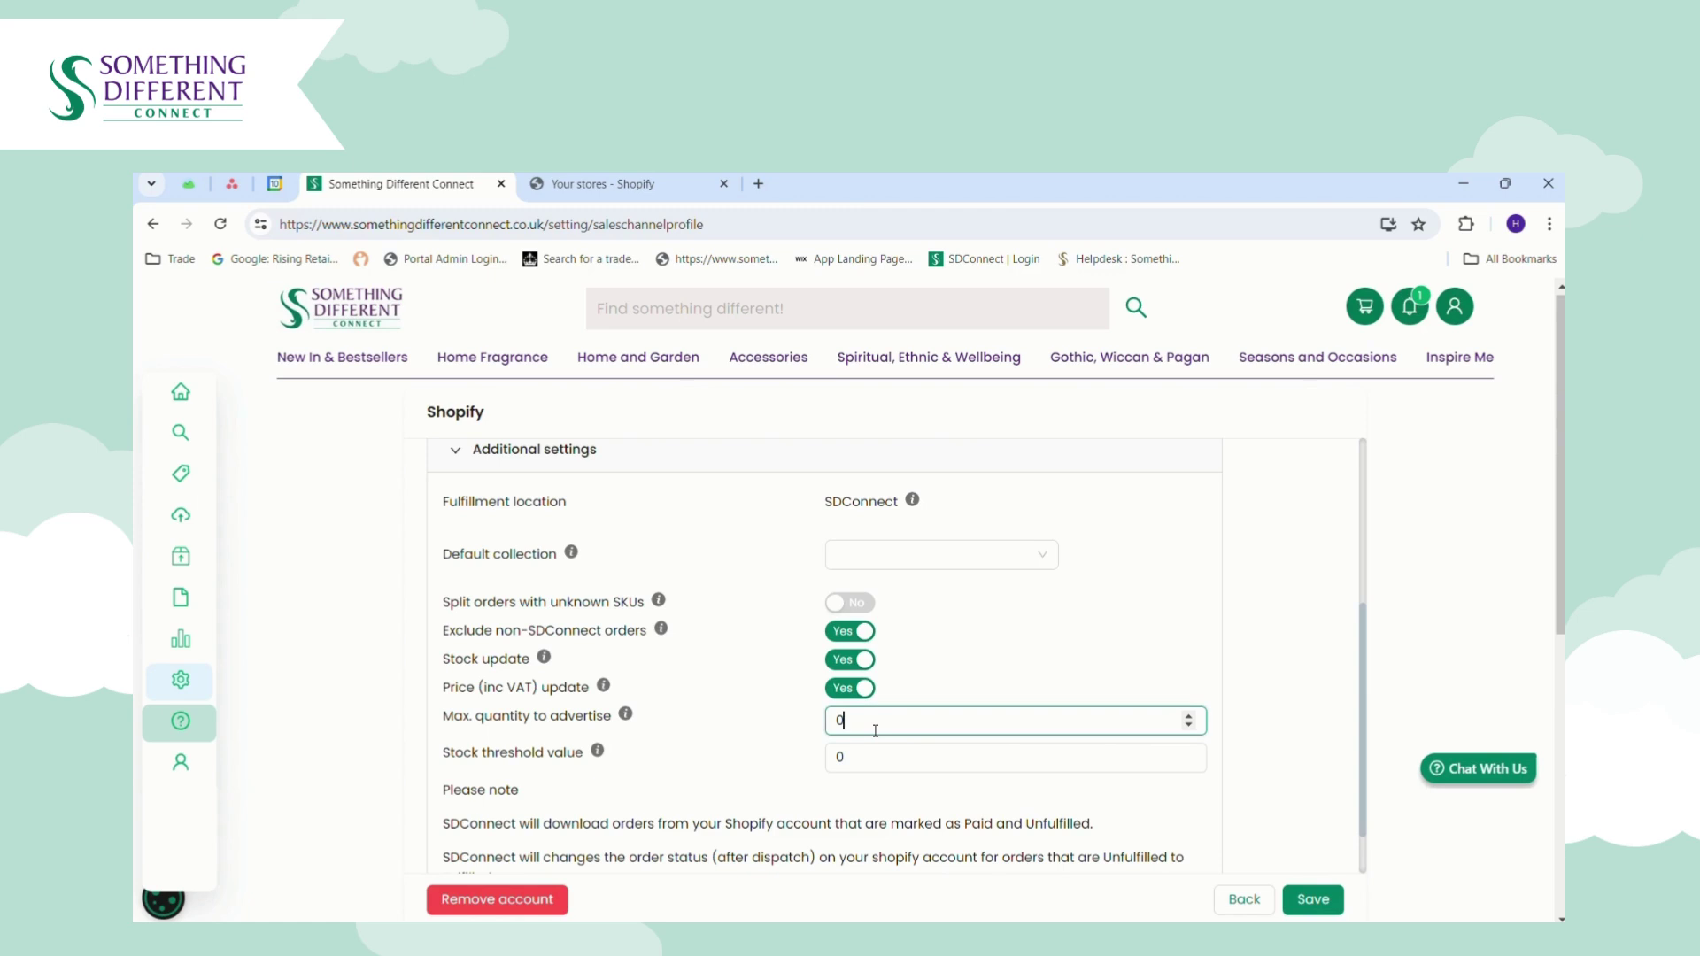
Leave Max. quantity to advertise empty, set Stock threshold value to 5, and save the settings.
key("BackSpace")
type("200")
key("BackSpace")
key("BackSpace")
key("BackSpace")
left_click(850, 759)
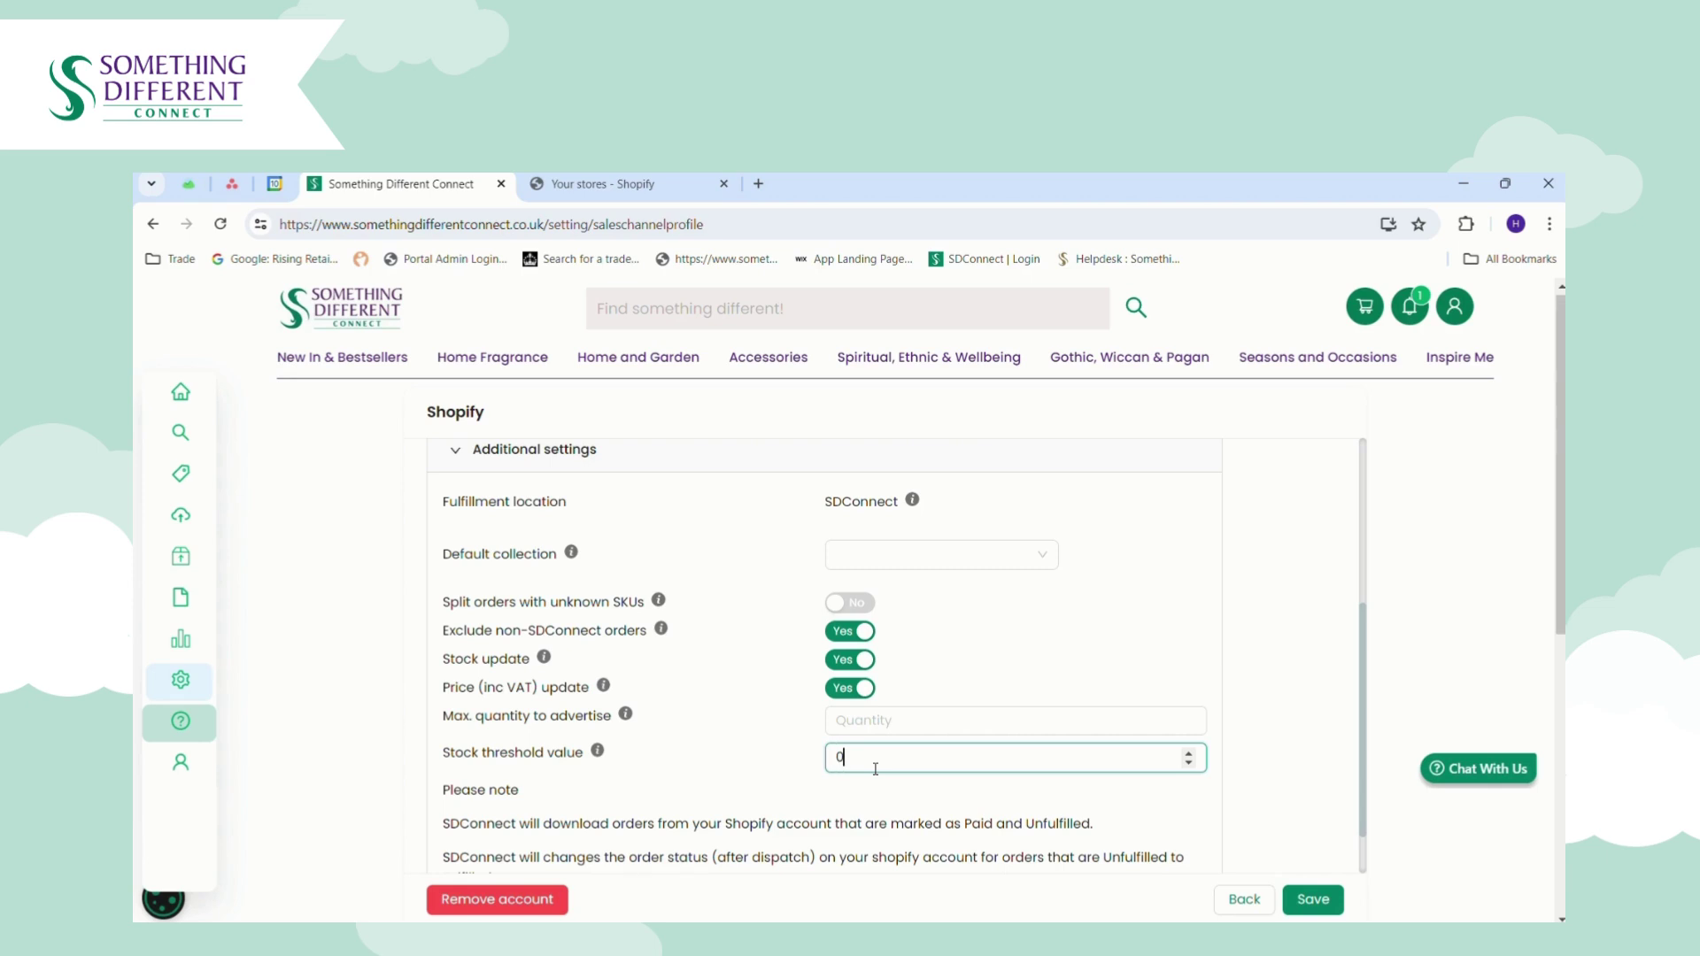
key("BackSpace")
type("5")
left_click(579, 791)
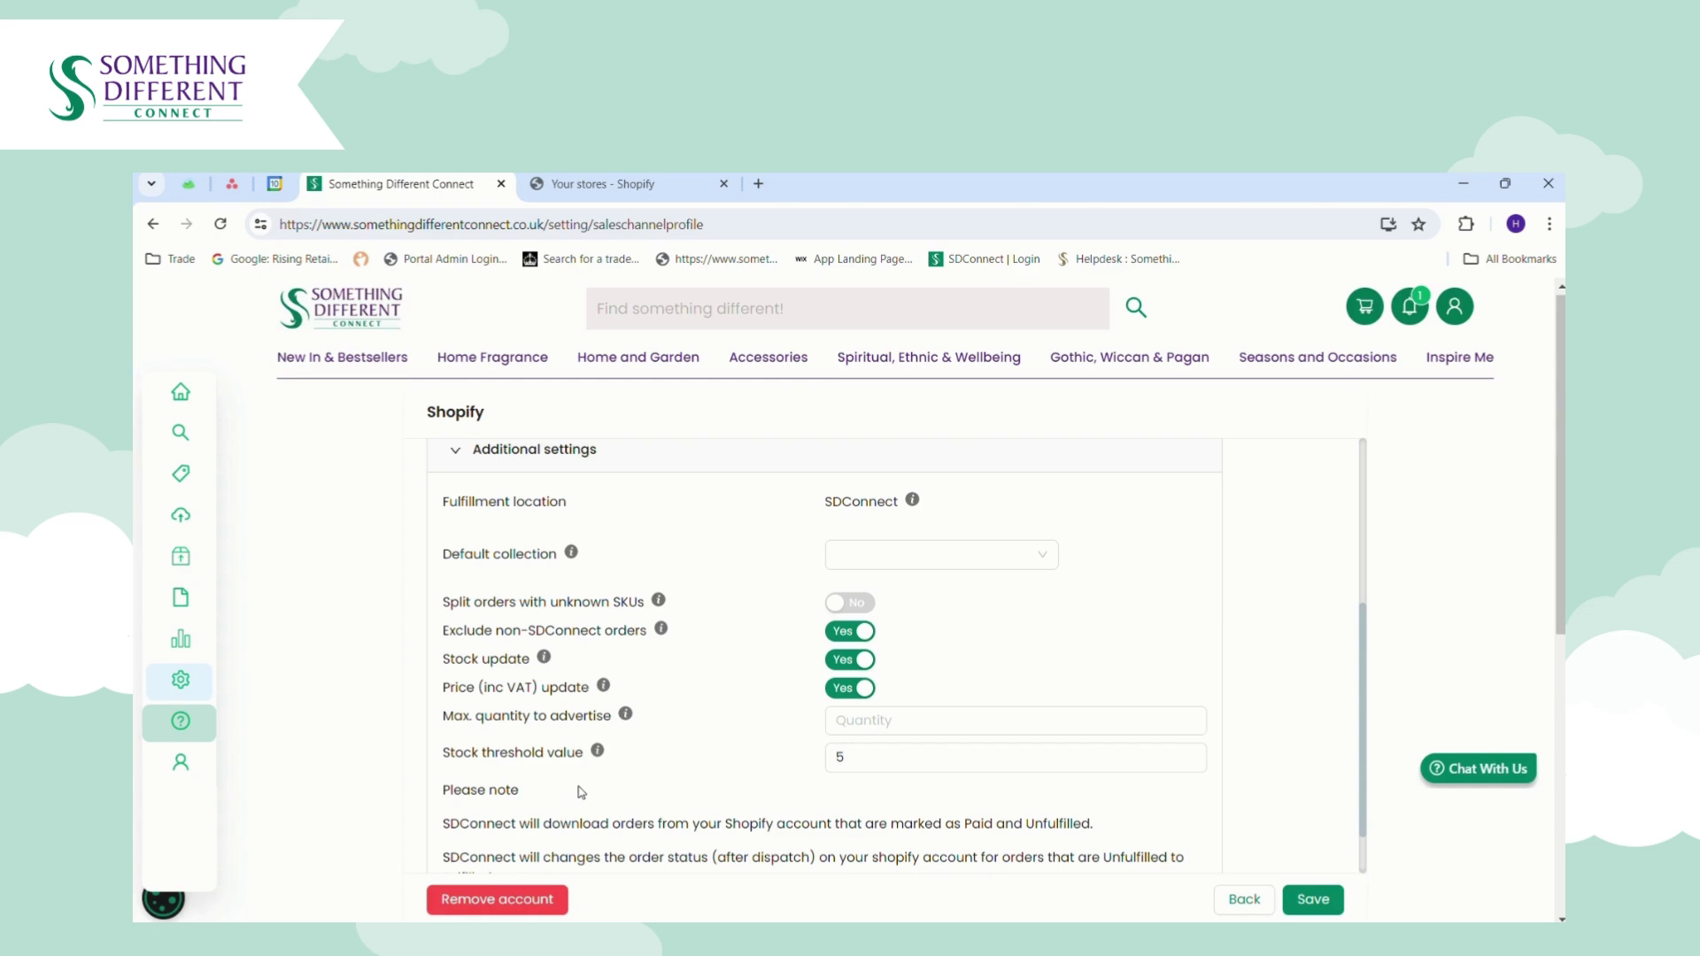
scroll(669, 813, "down", 2)
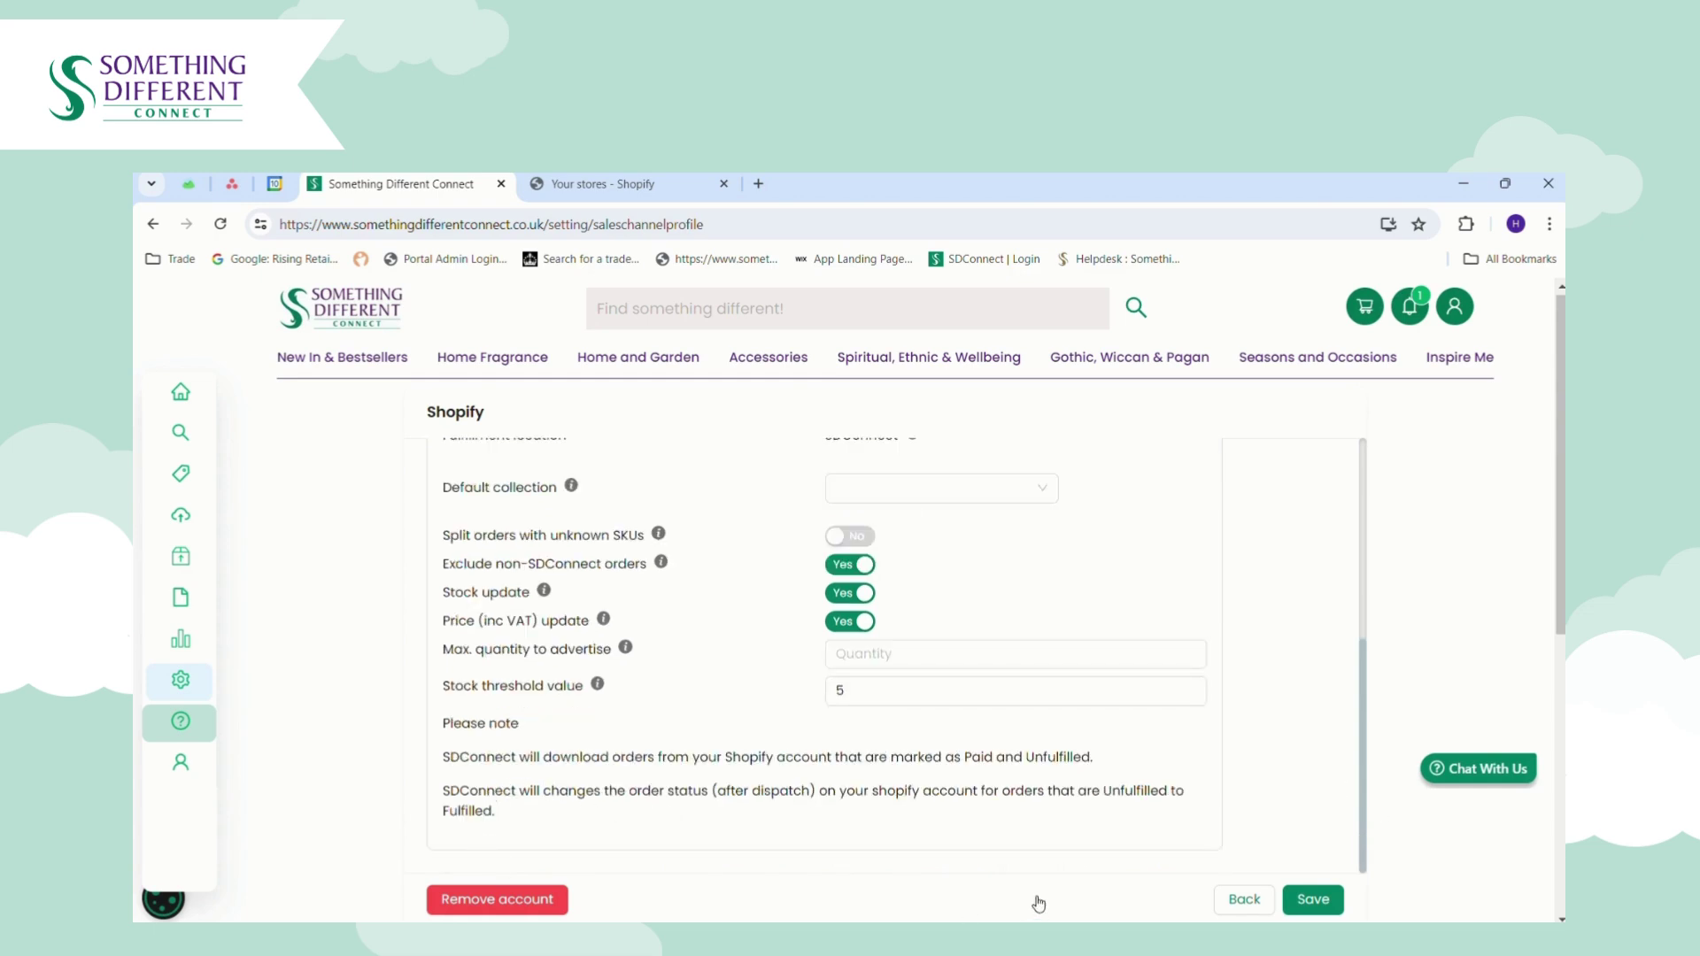
left_click(1309, 903)
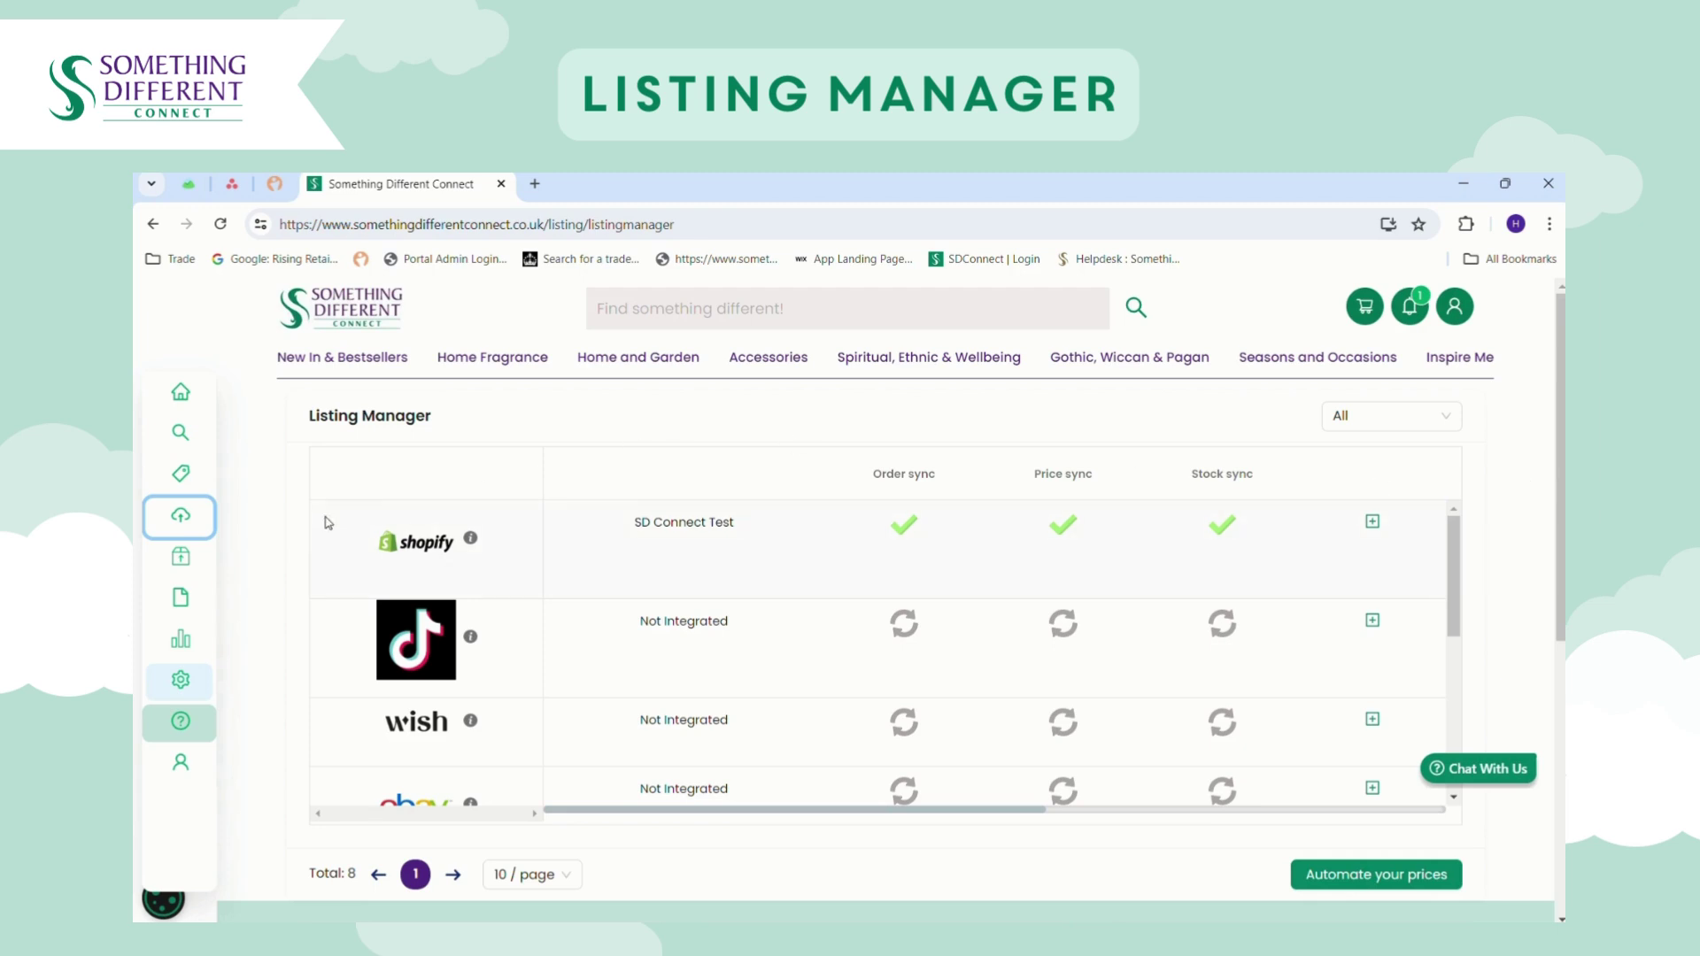
mouse_move(221, 533)
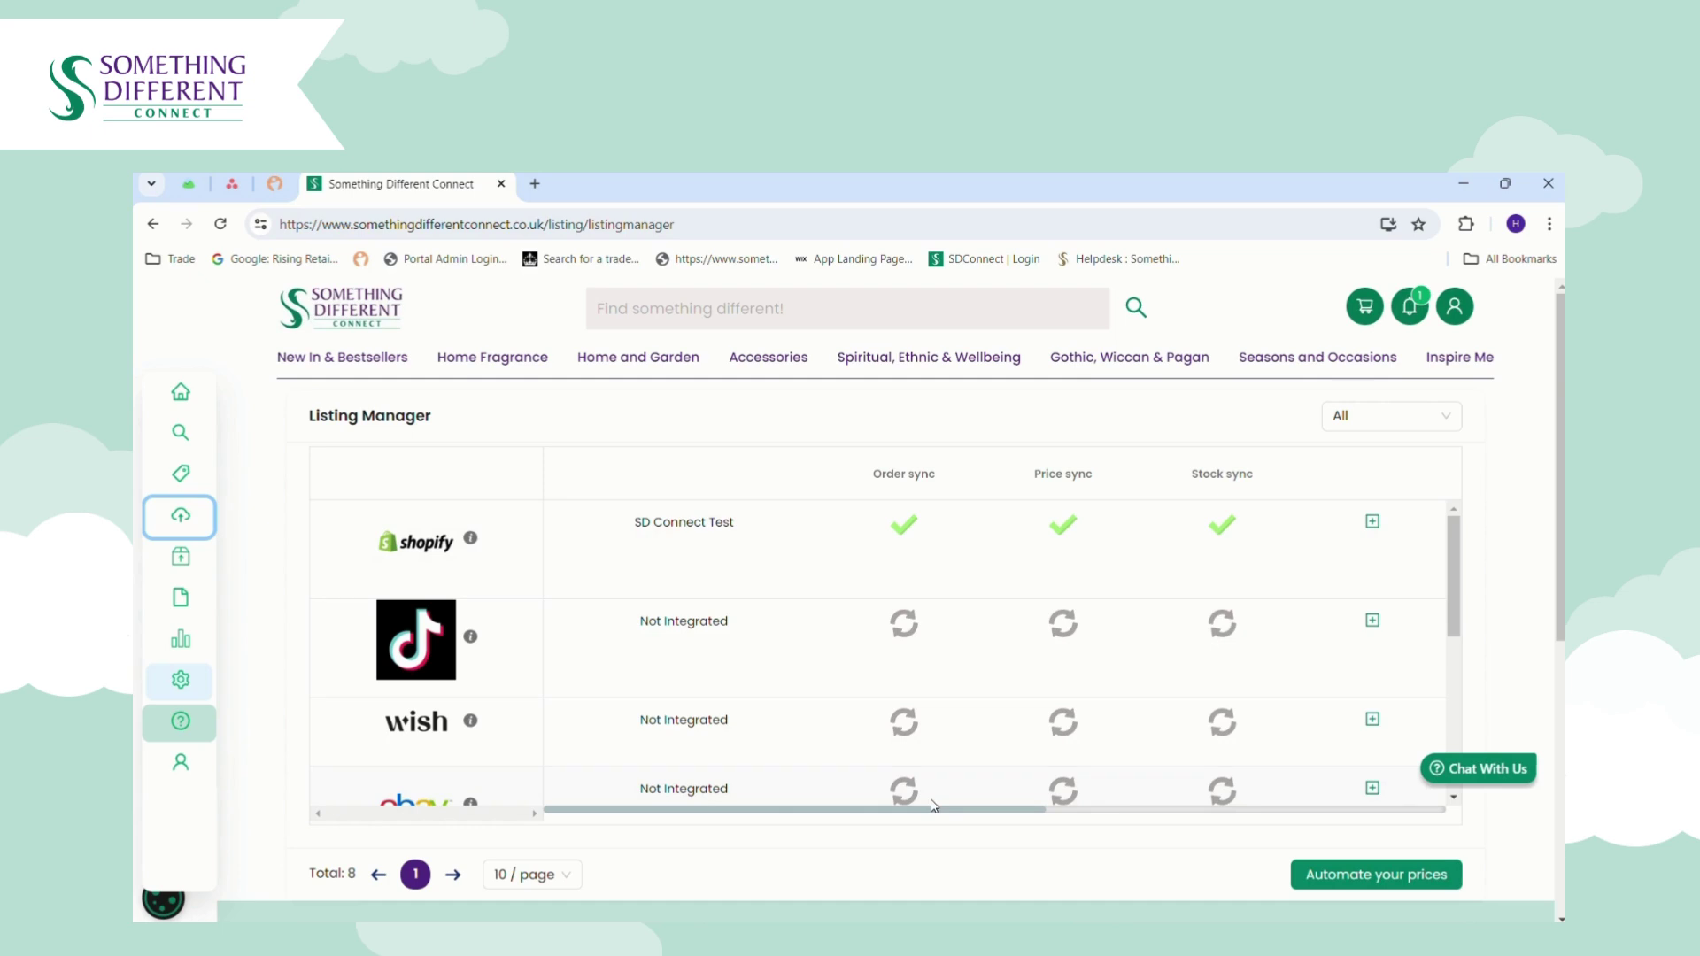
left_click_drag(941, 809, 1017, 808)
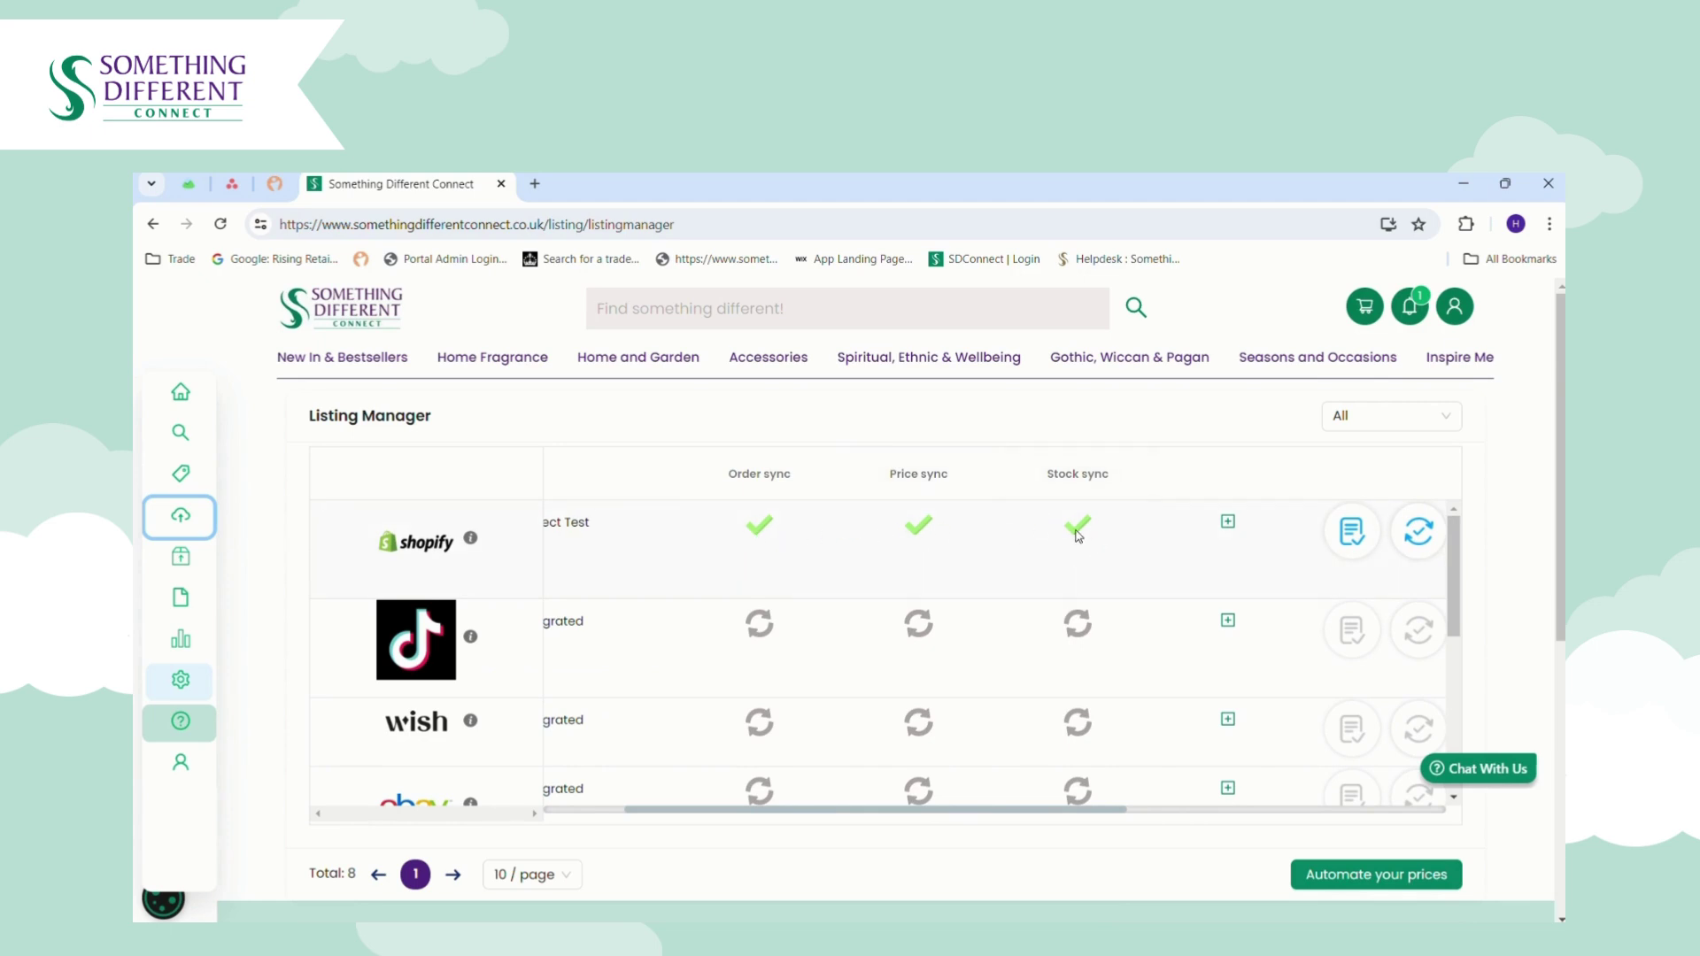
Expand the Shopify channel row to see its last update dates, then open its Listings.
left_click(1229, 525)
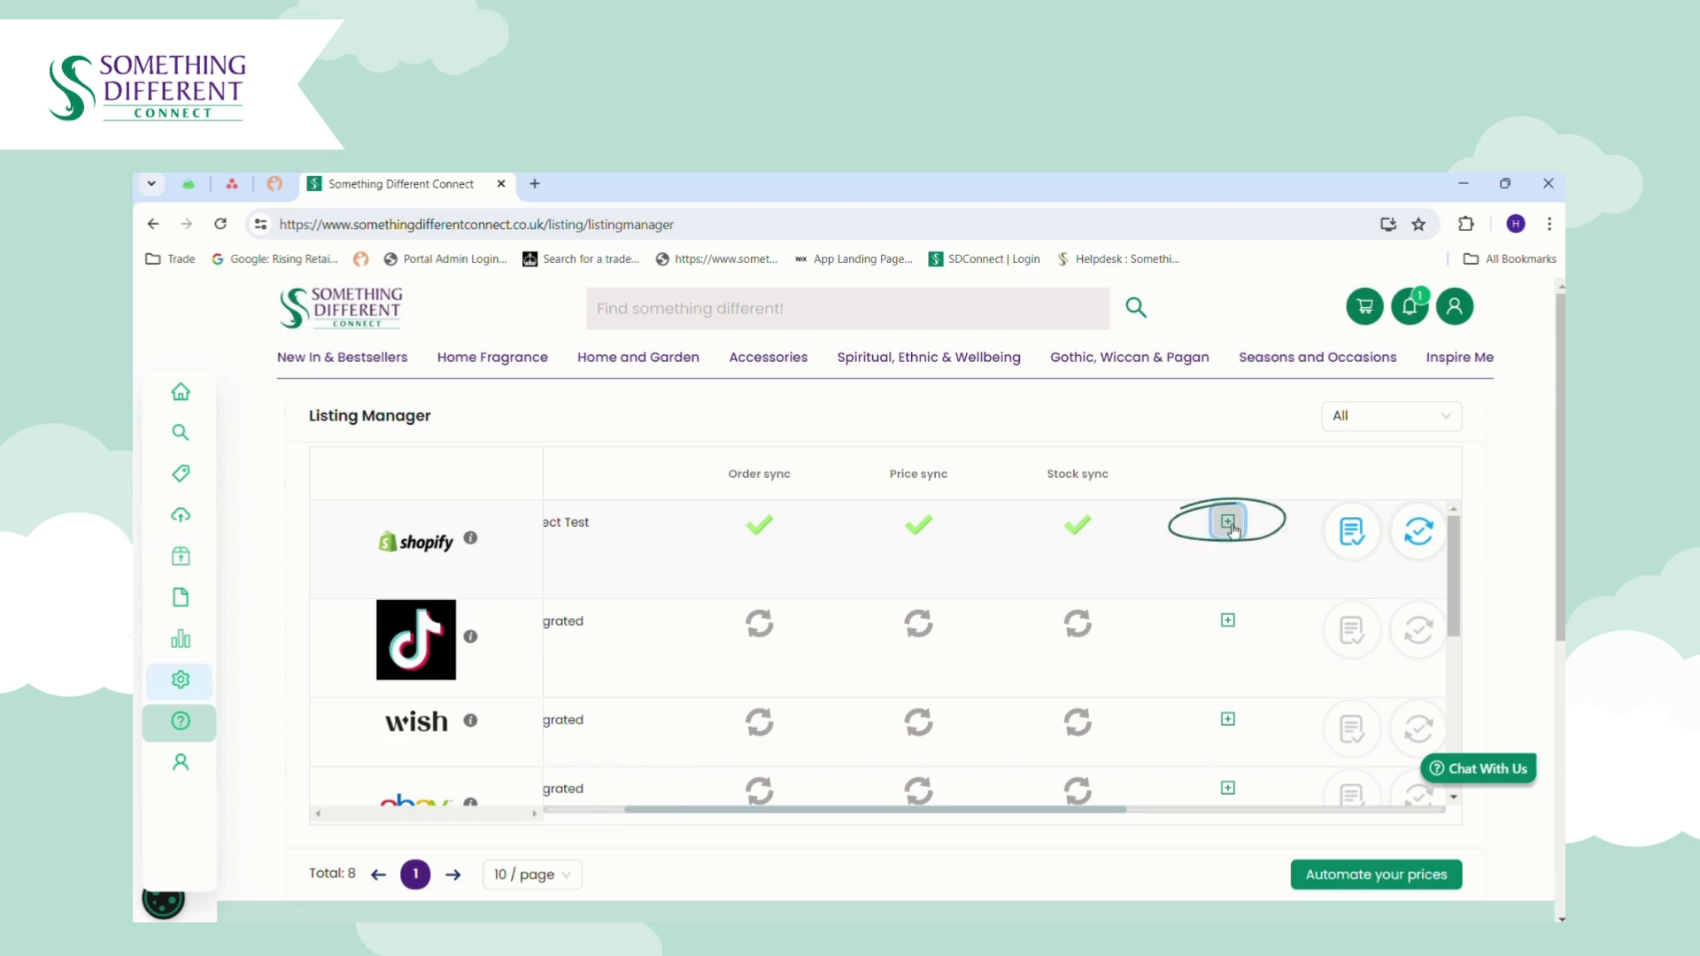
left_click(1229, 524)
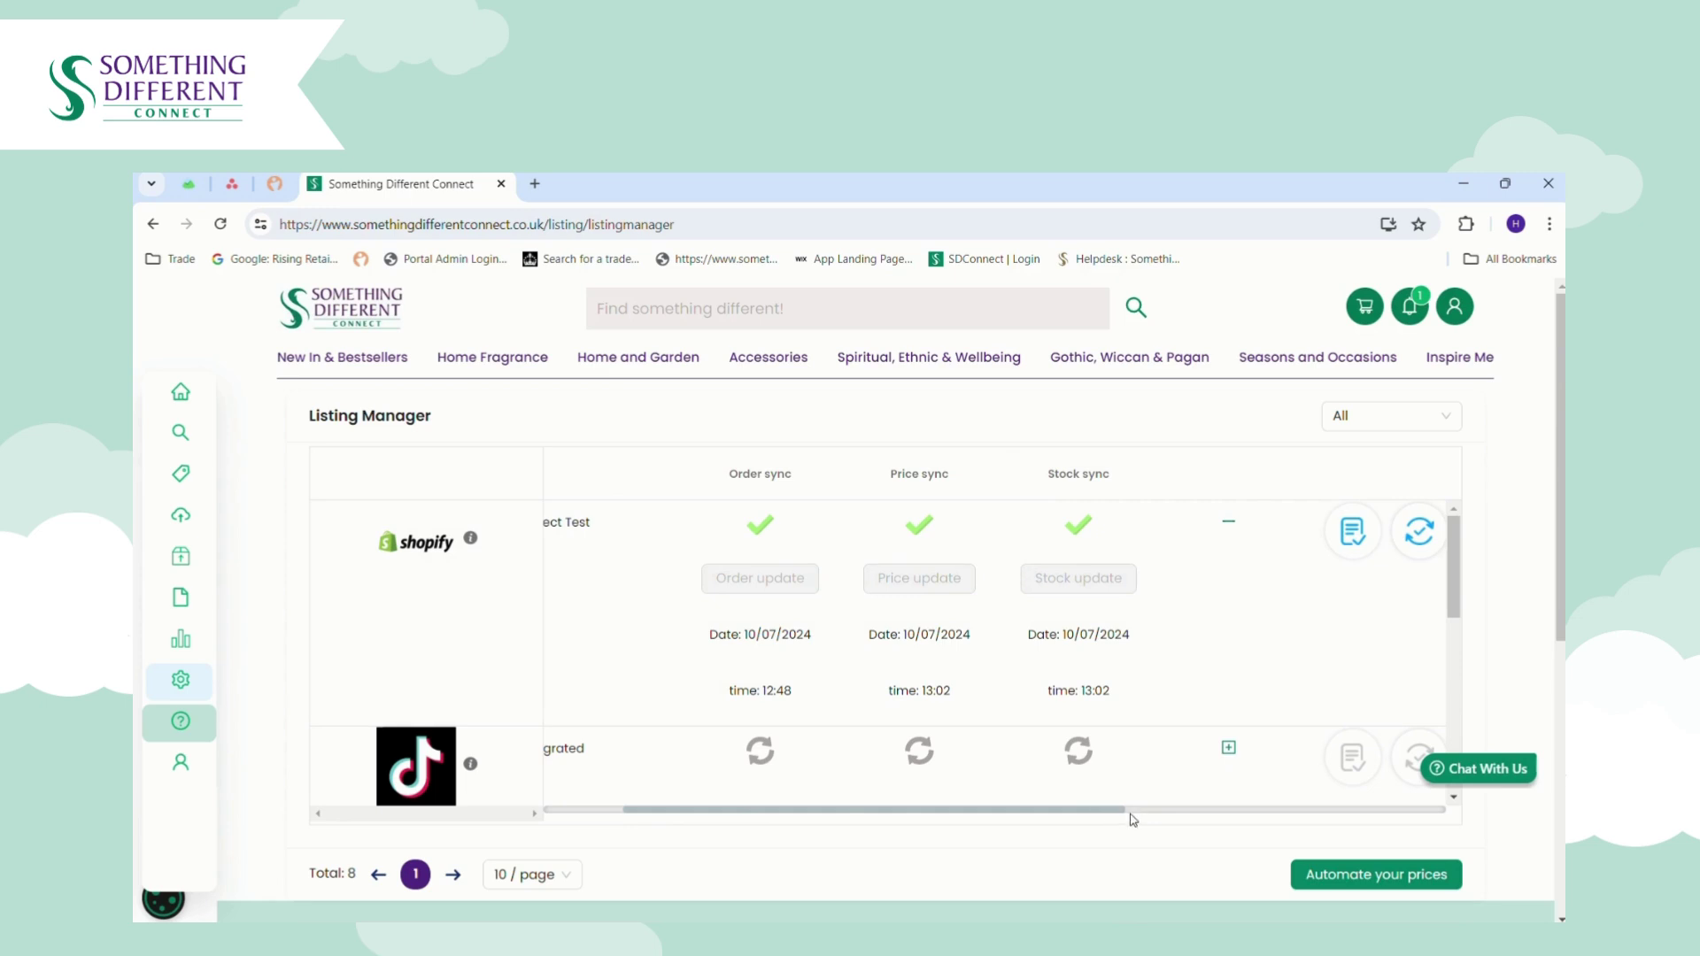
left_click_drag(1117, 811, 1406, 810)
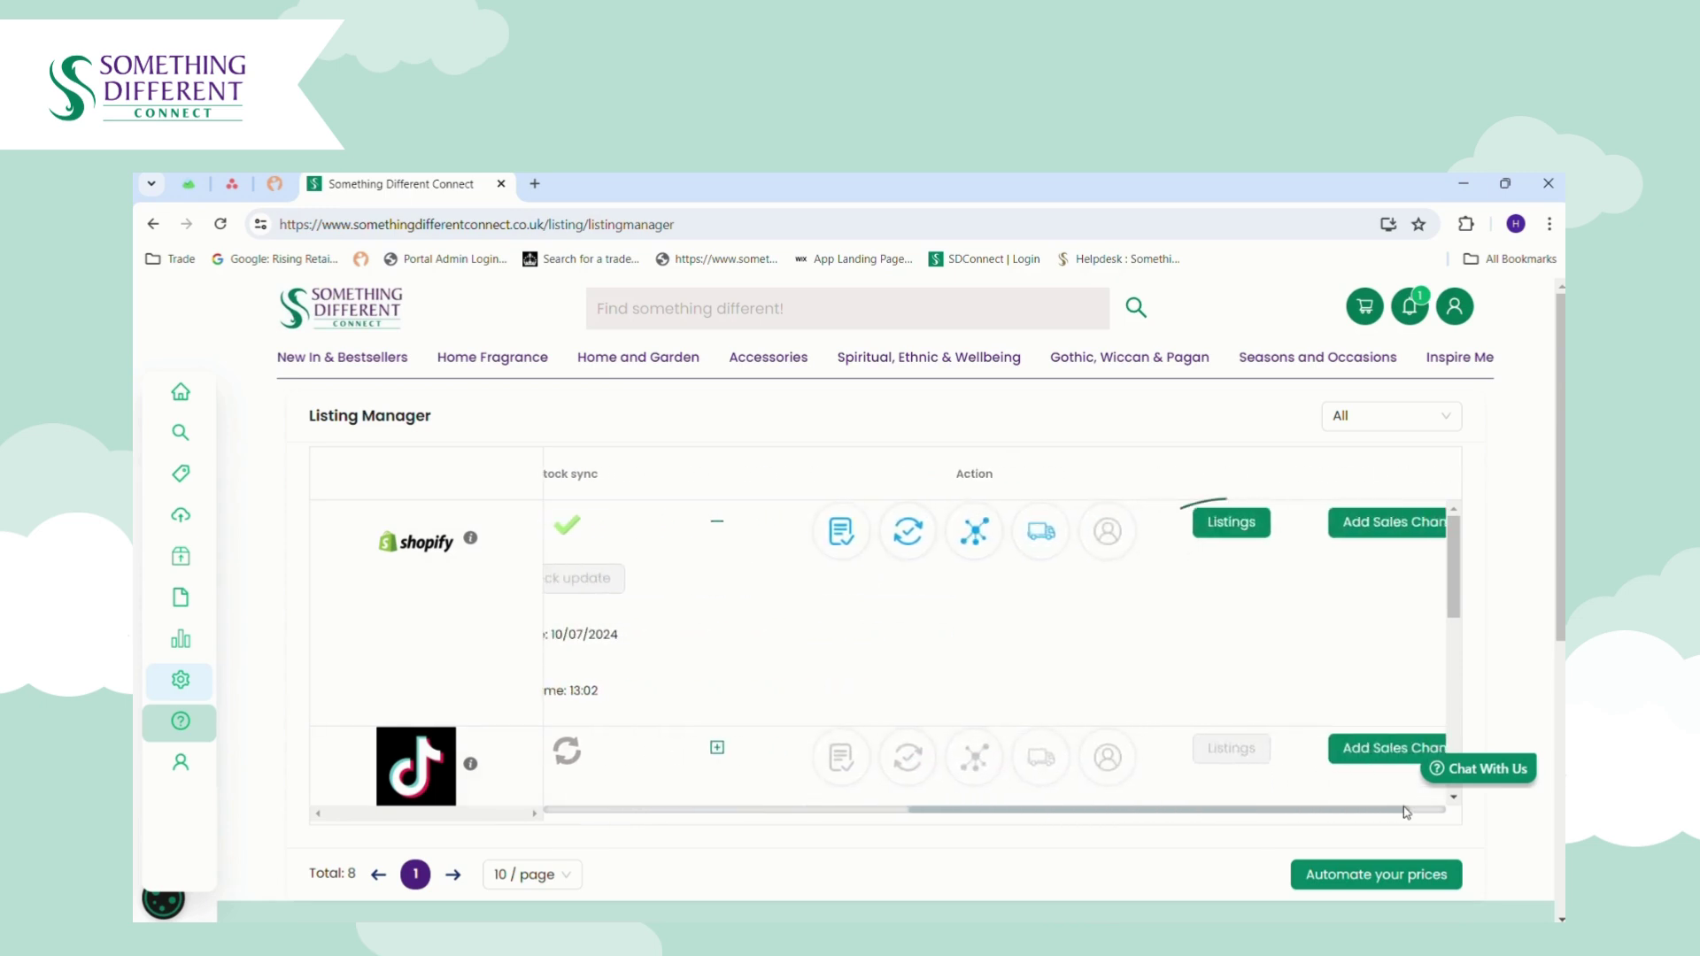
left_click(1239, 530)
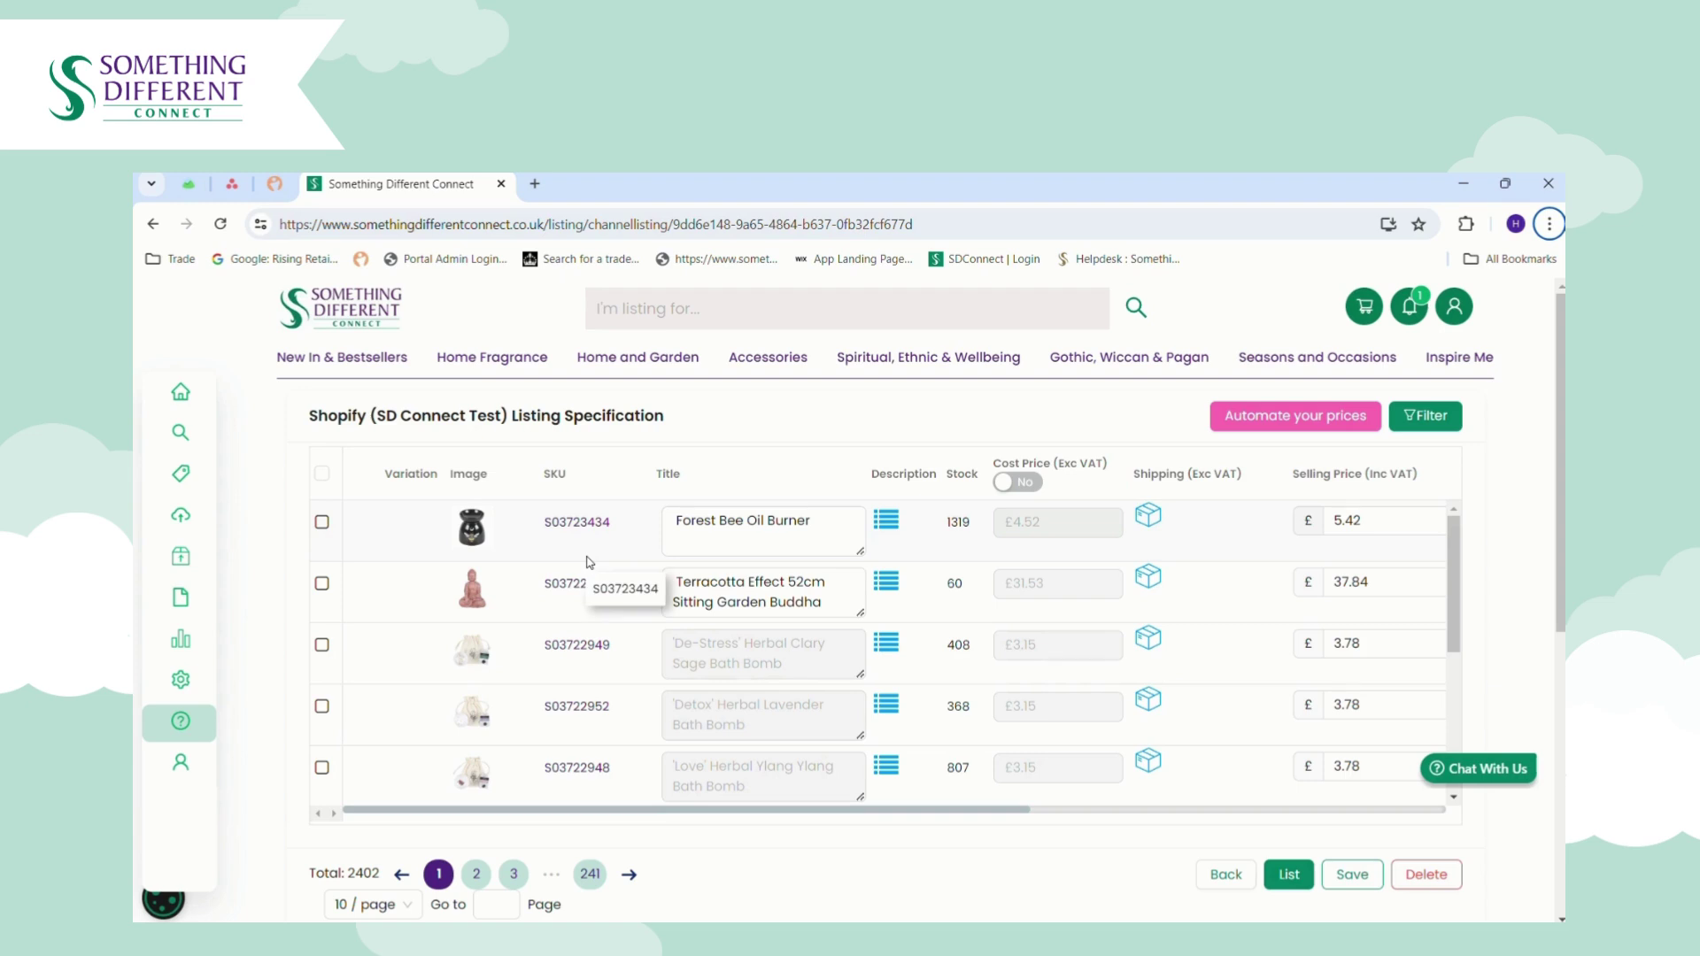
mouse_move(482, 524)
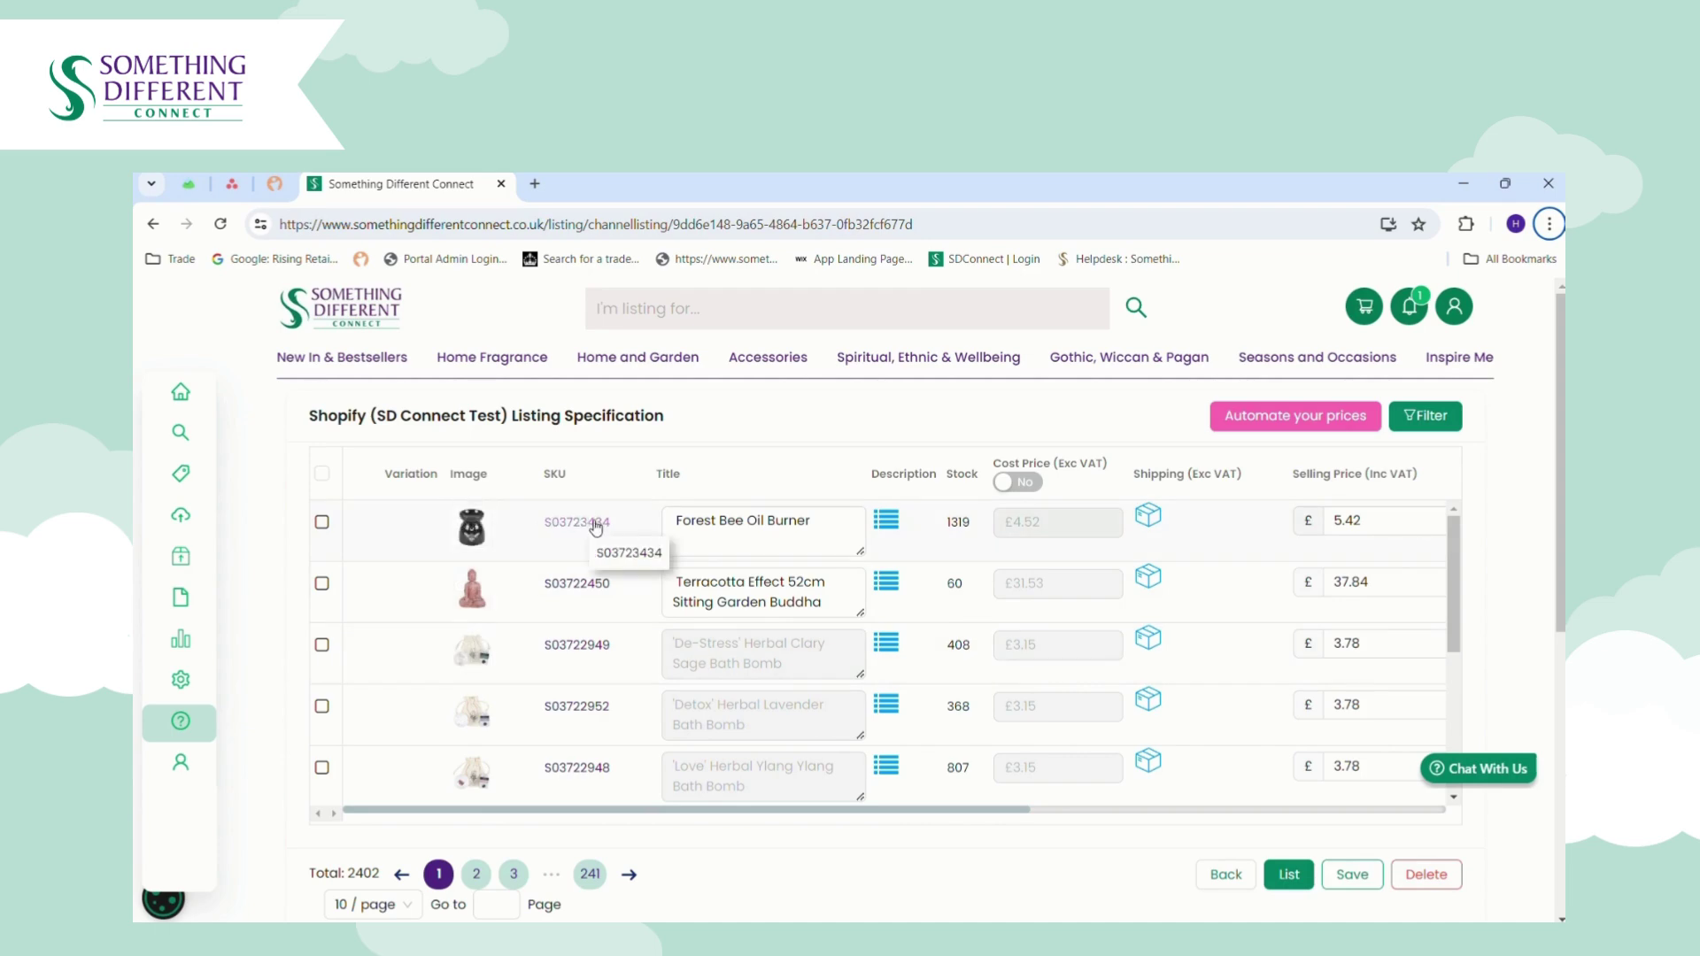
left_click(835, 533)
left_click(888, 522)
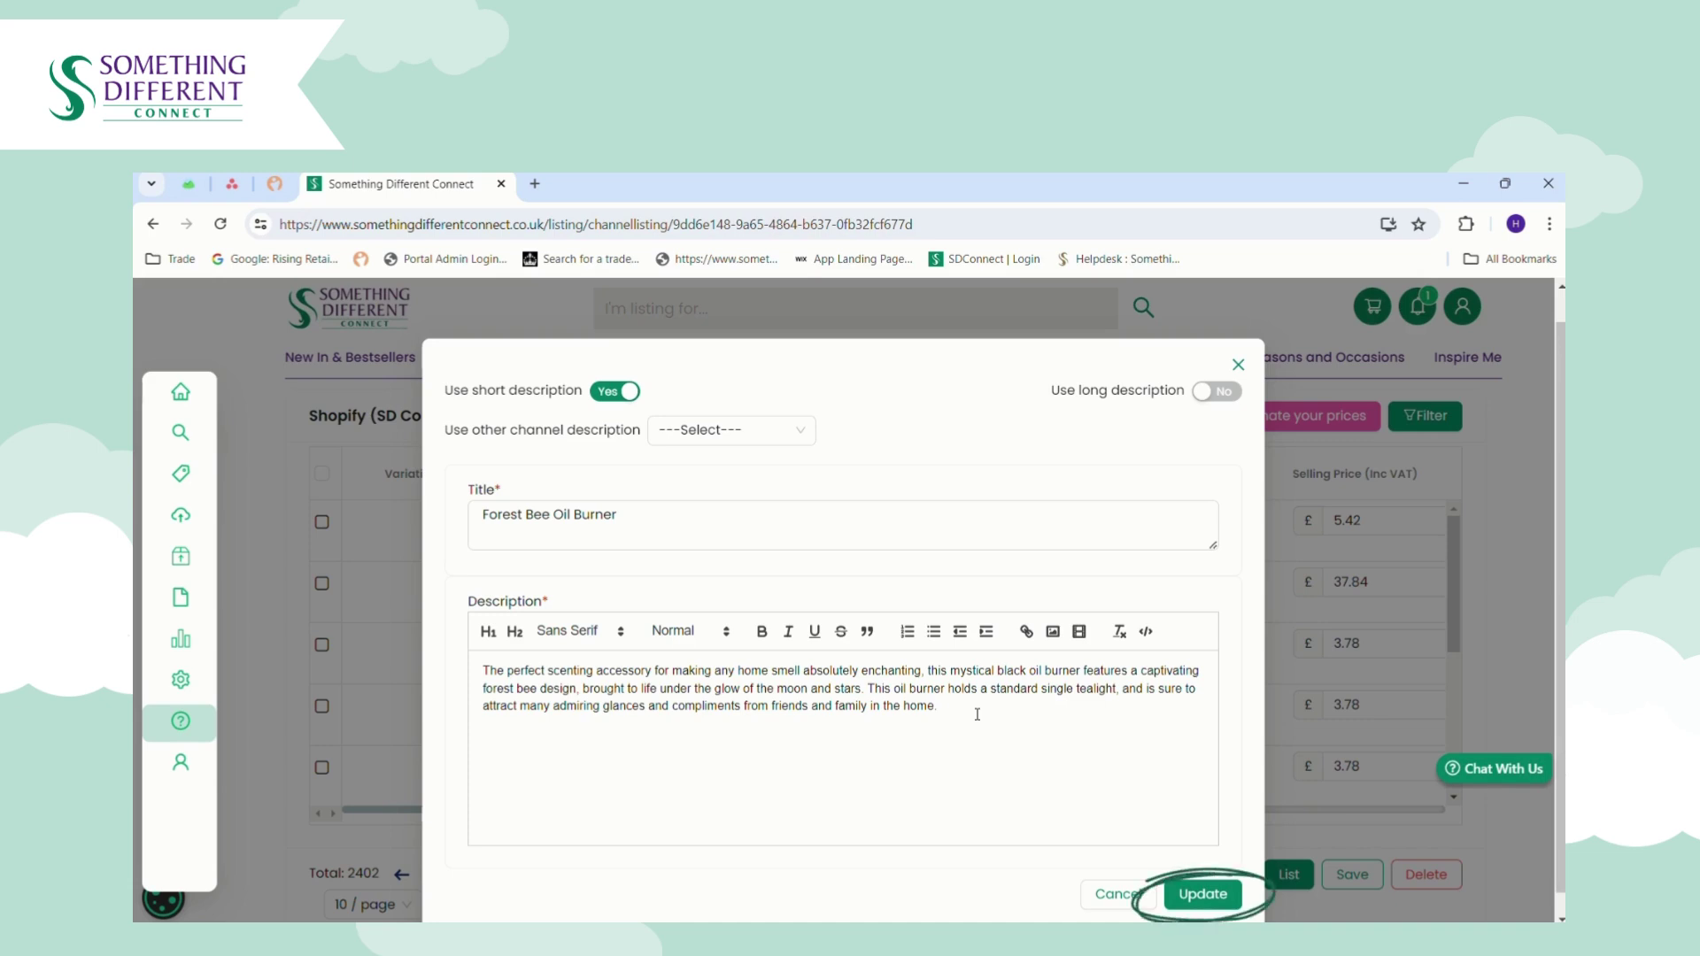
left_click(1237, 365)
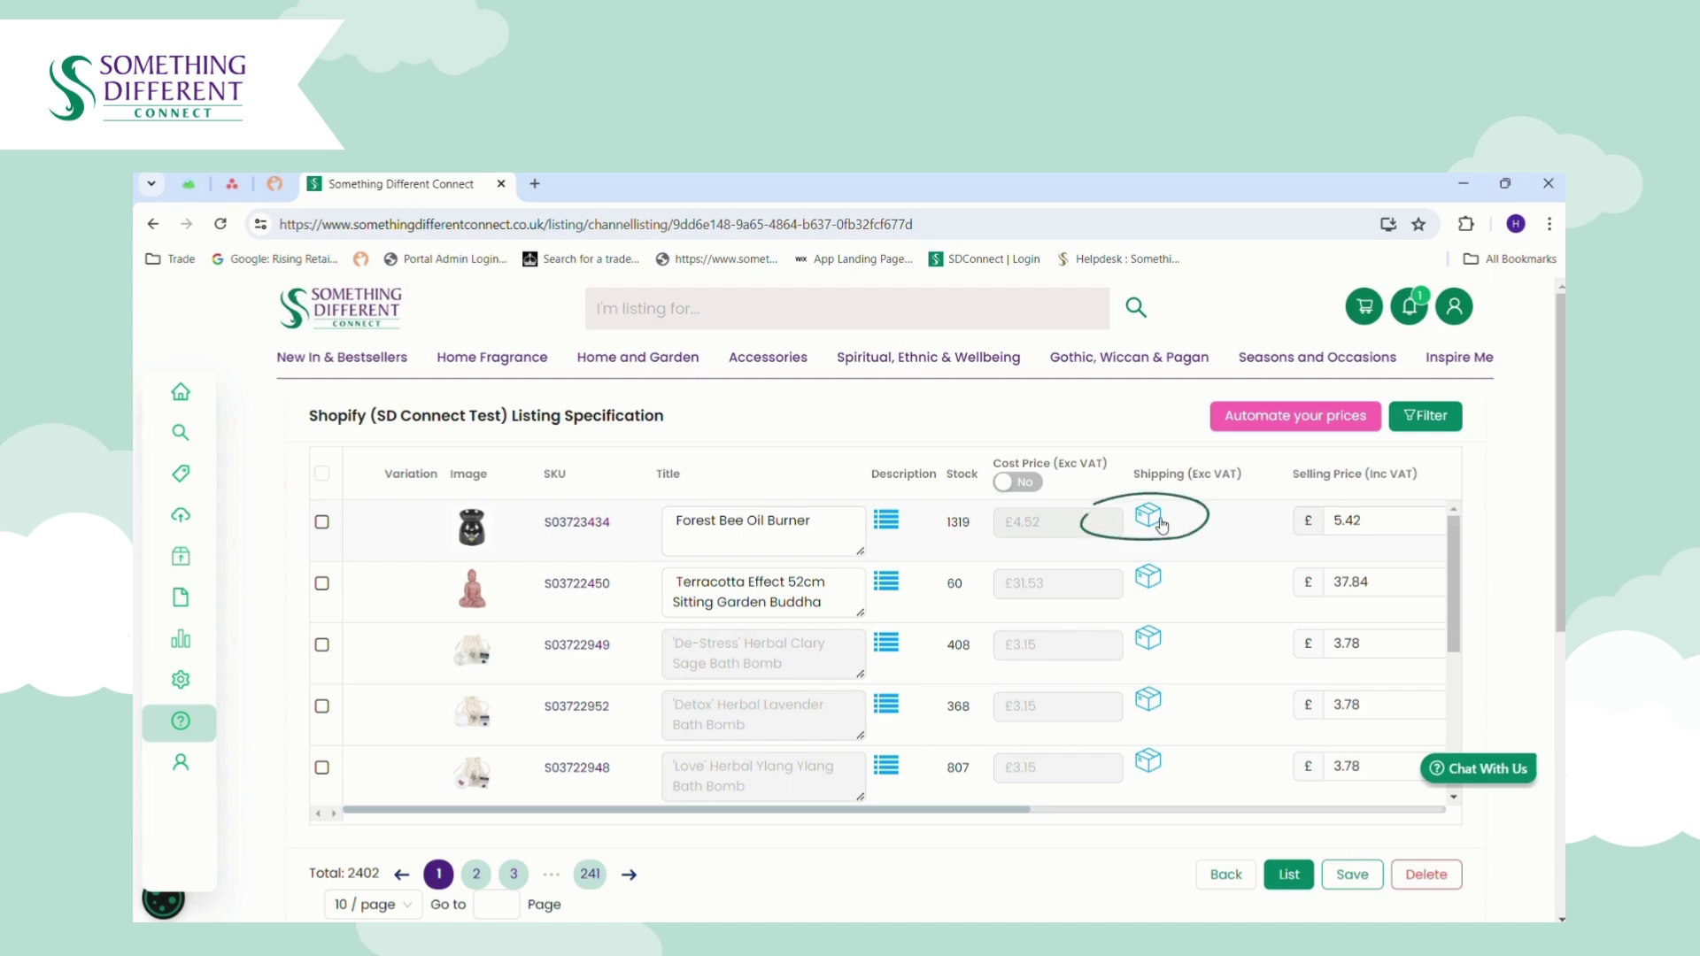
left_click(1160, 522)
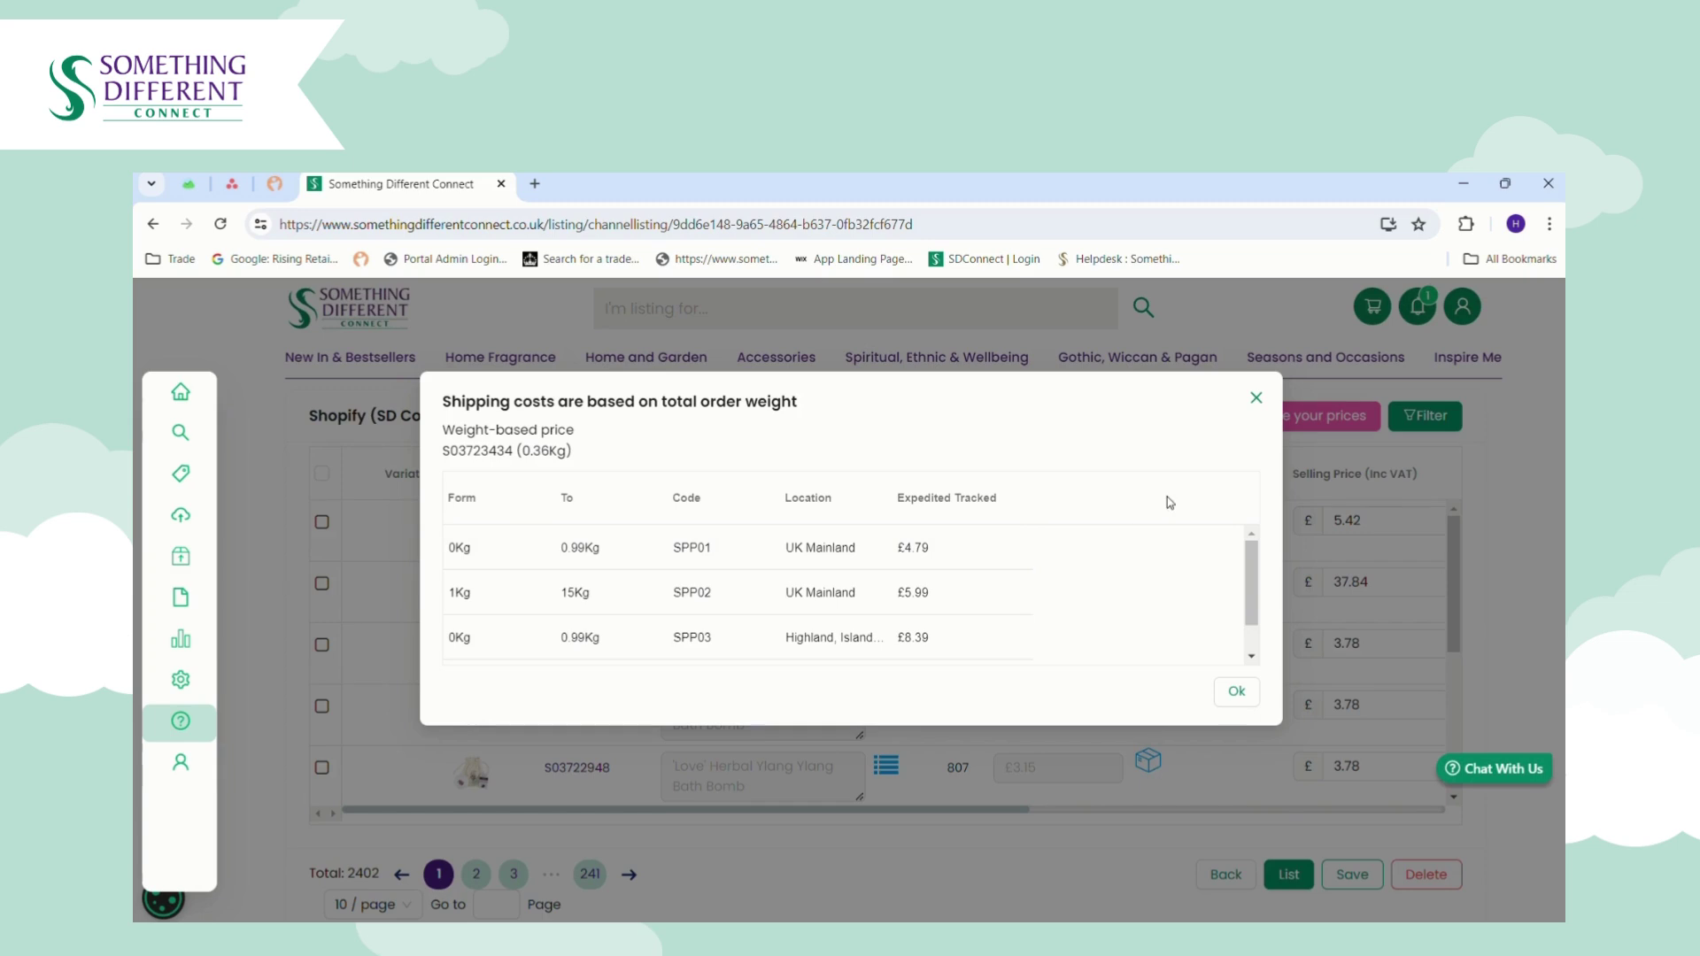
left_click(1256, 399)
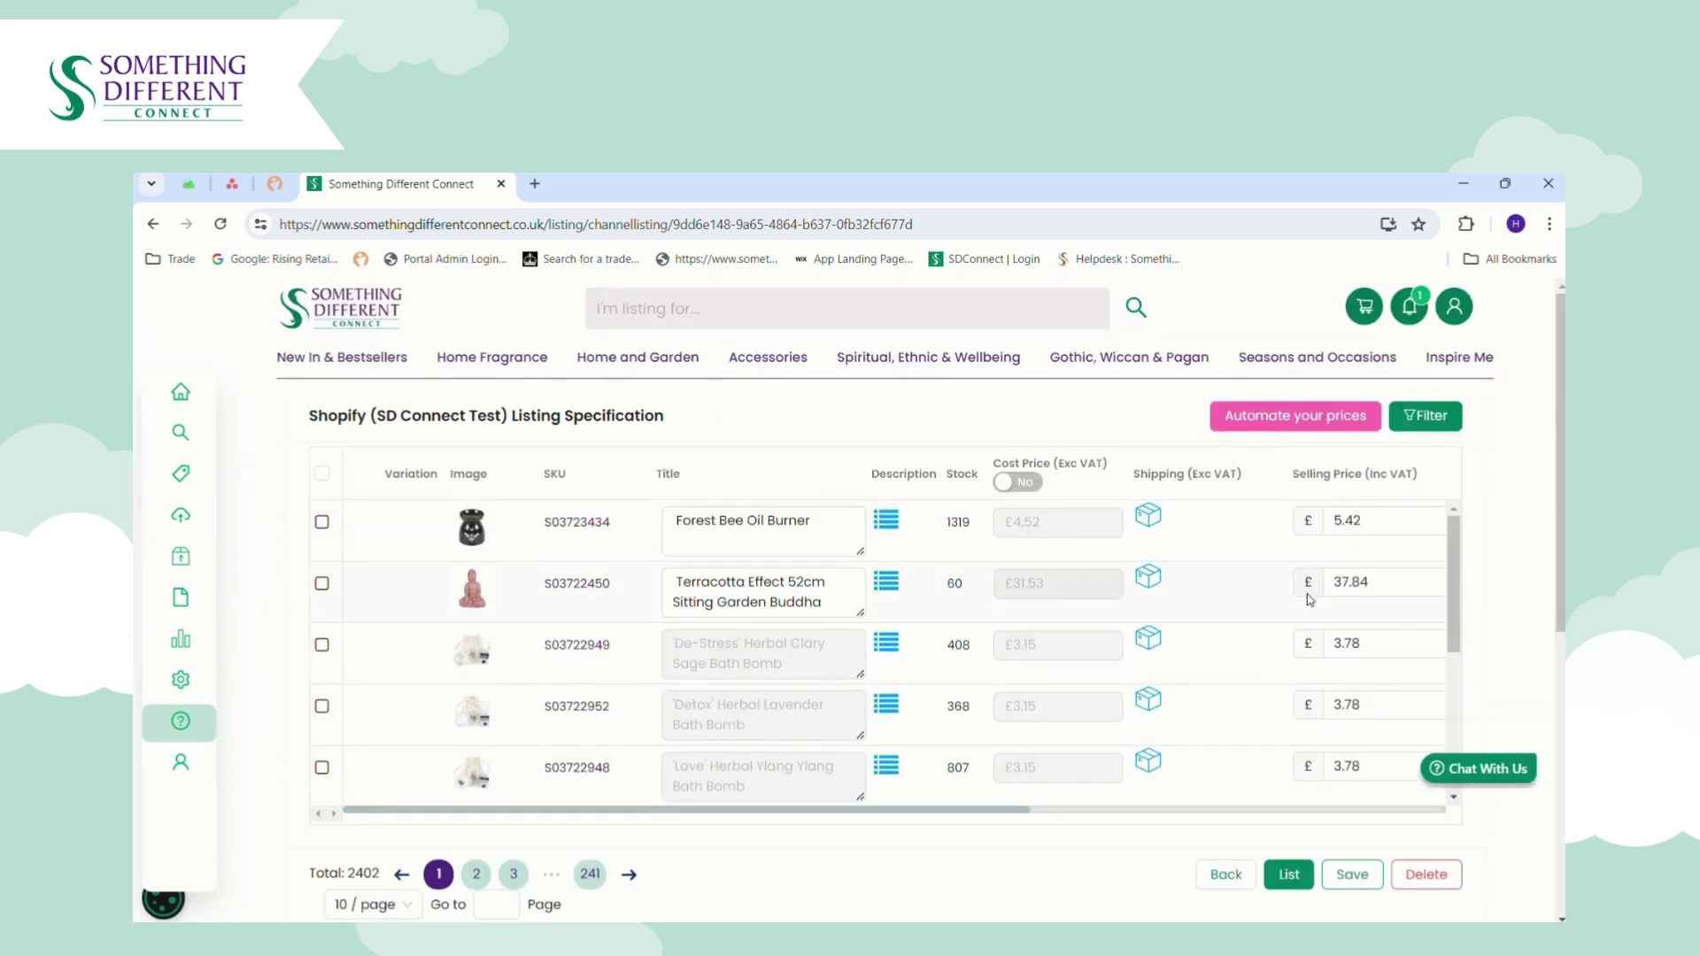
left_click(1381, 528)
Set the first listing's Shopify product type to Oil Burners.
left_click_drag(1007, 813, 1225, 813)
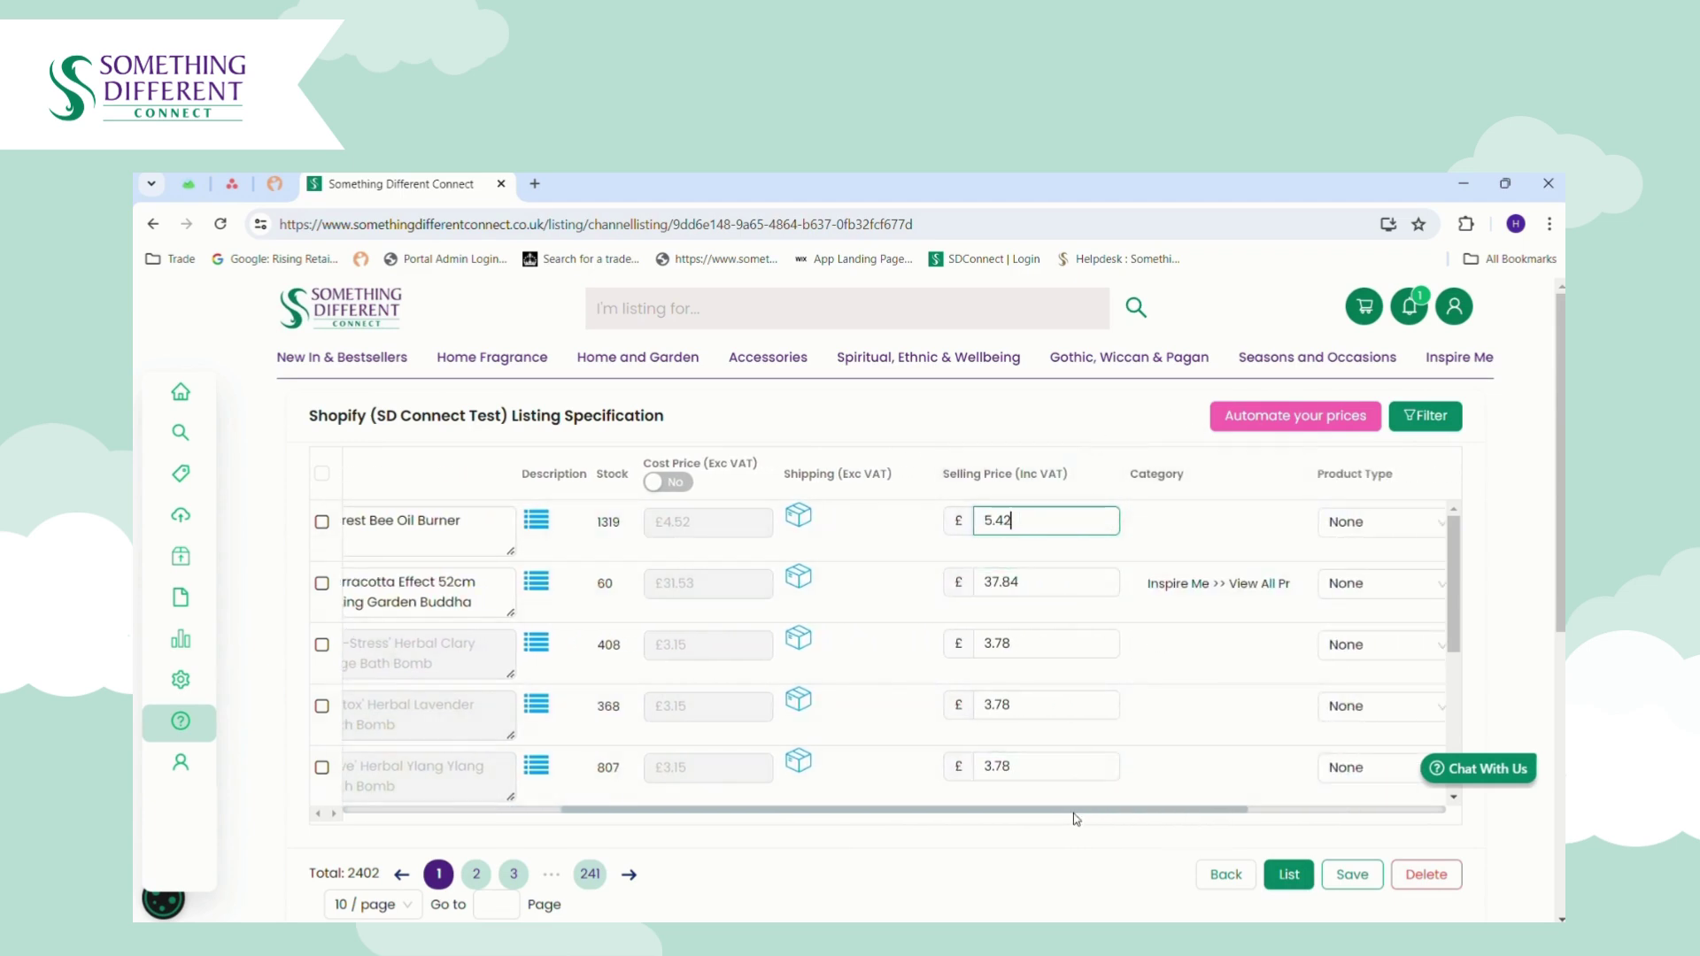
left_click_drag(1075, 817, 1093, 817)
scroll(1093, 816, "right", 5)
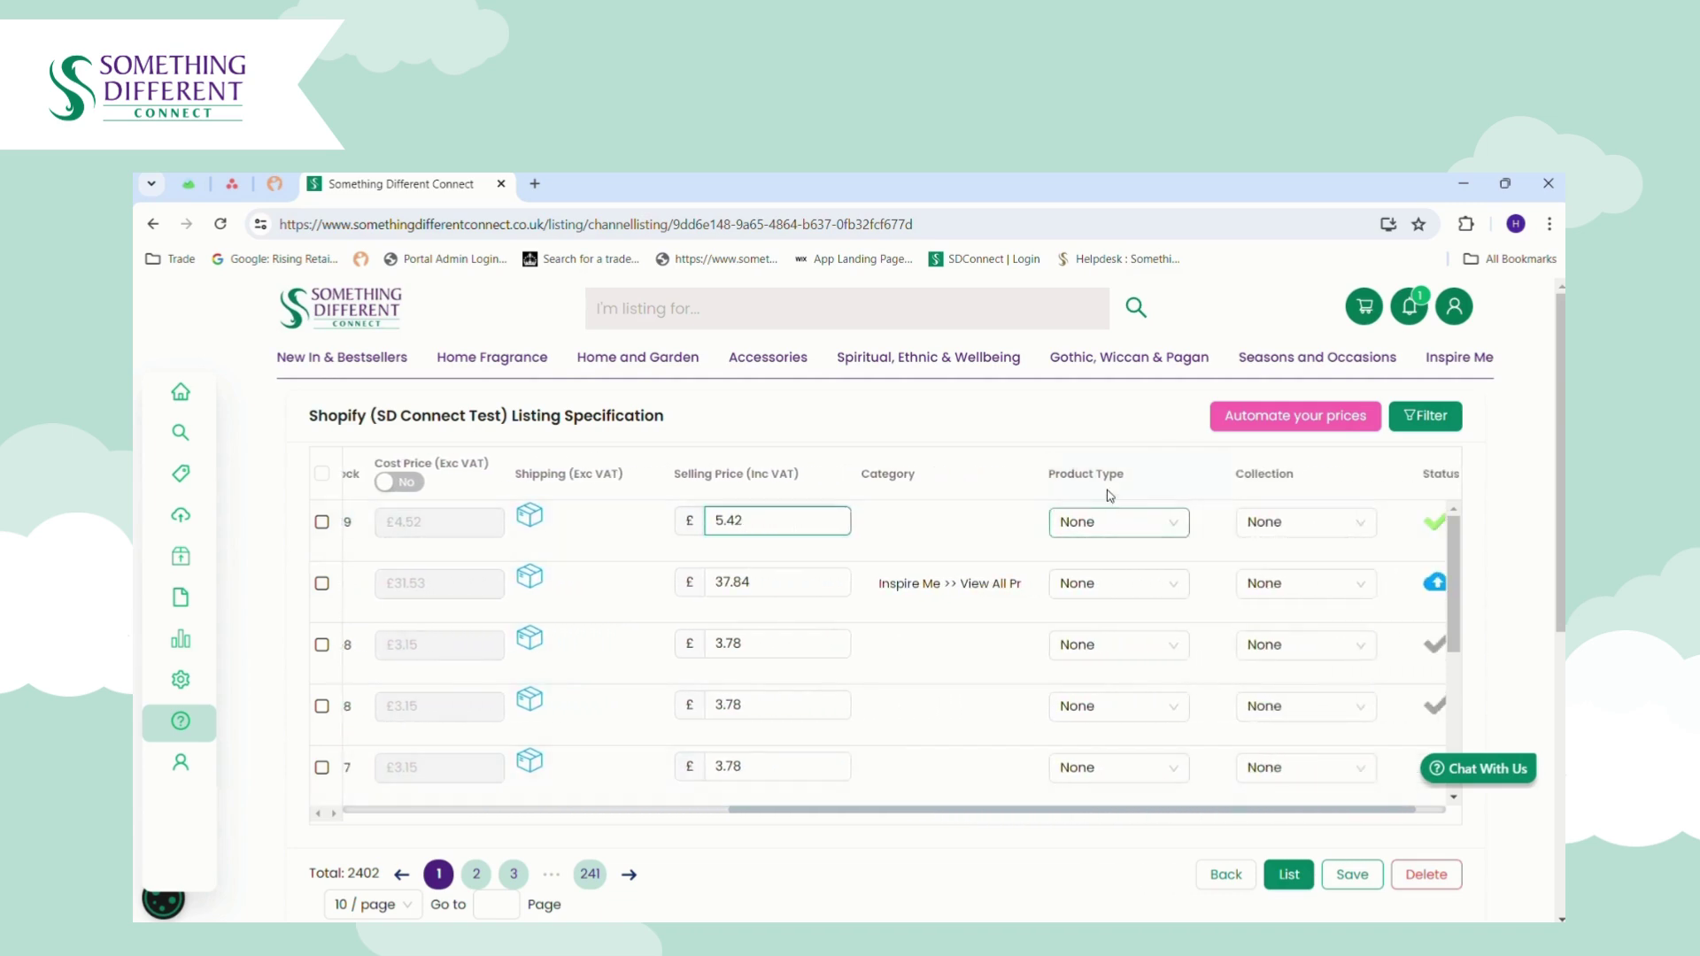
left_click(1136, 531)
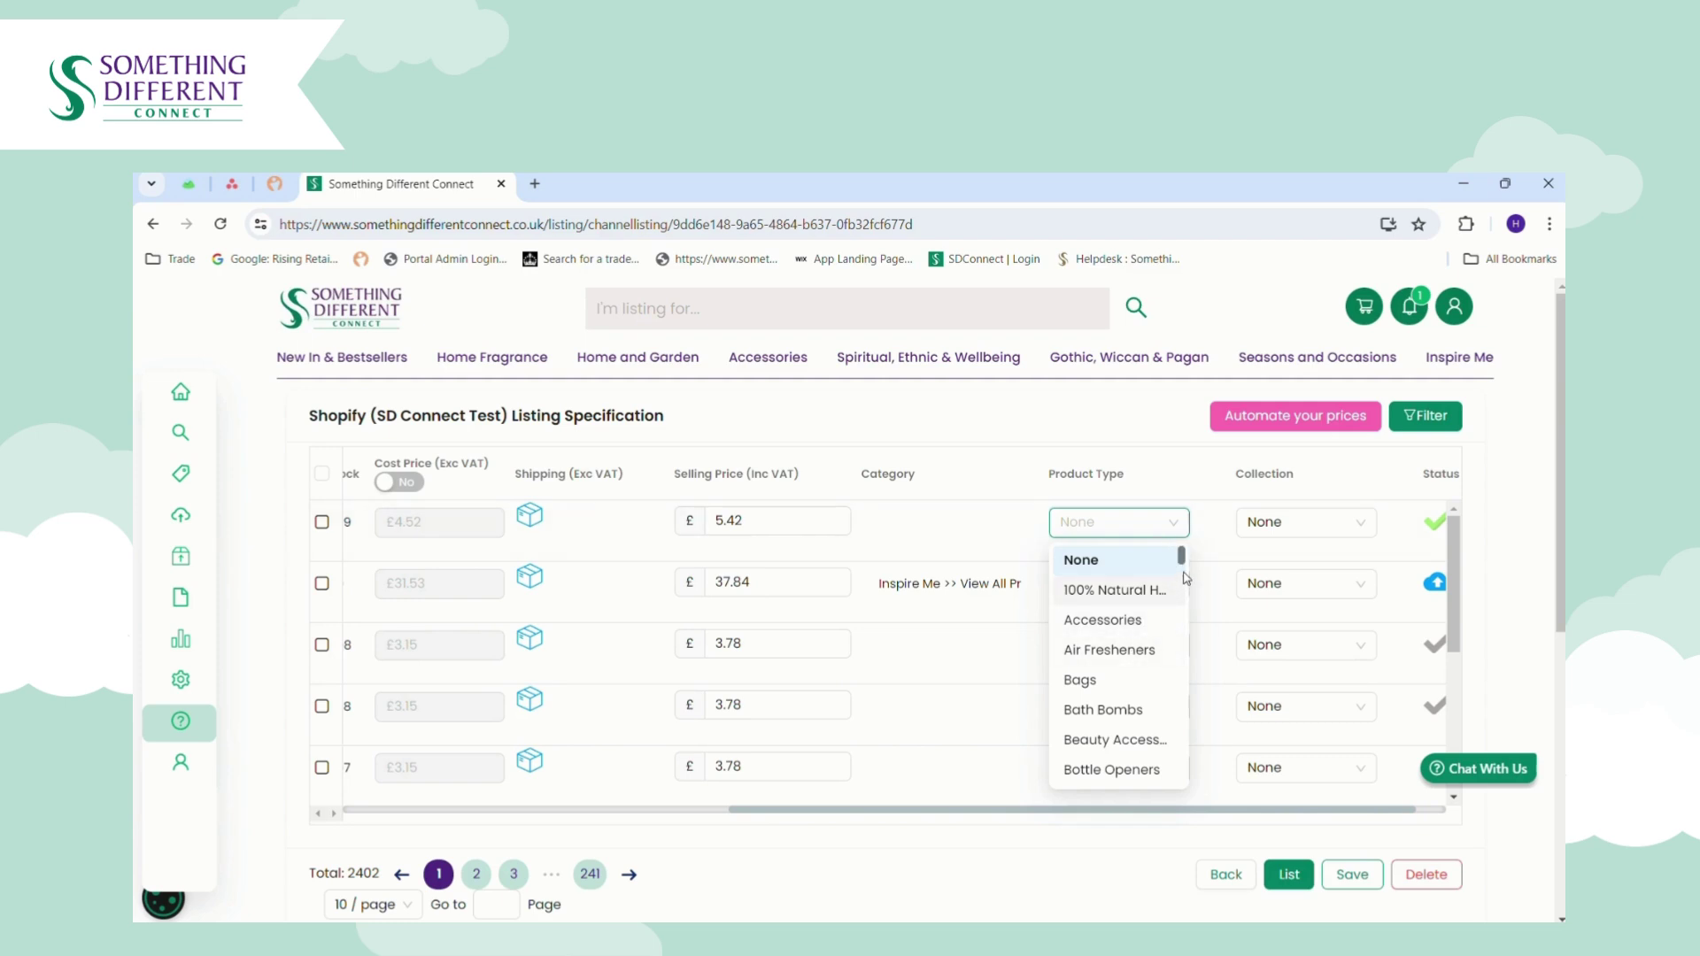
left_click_drag(1186, 567, 1191, 719)
left_click(1120, 598)
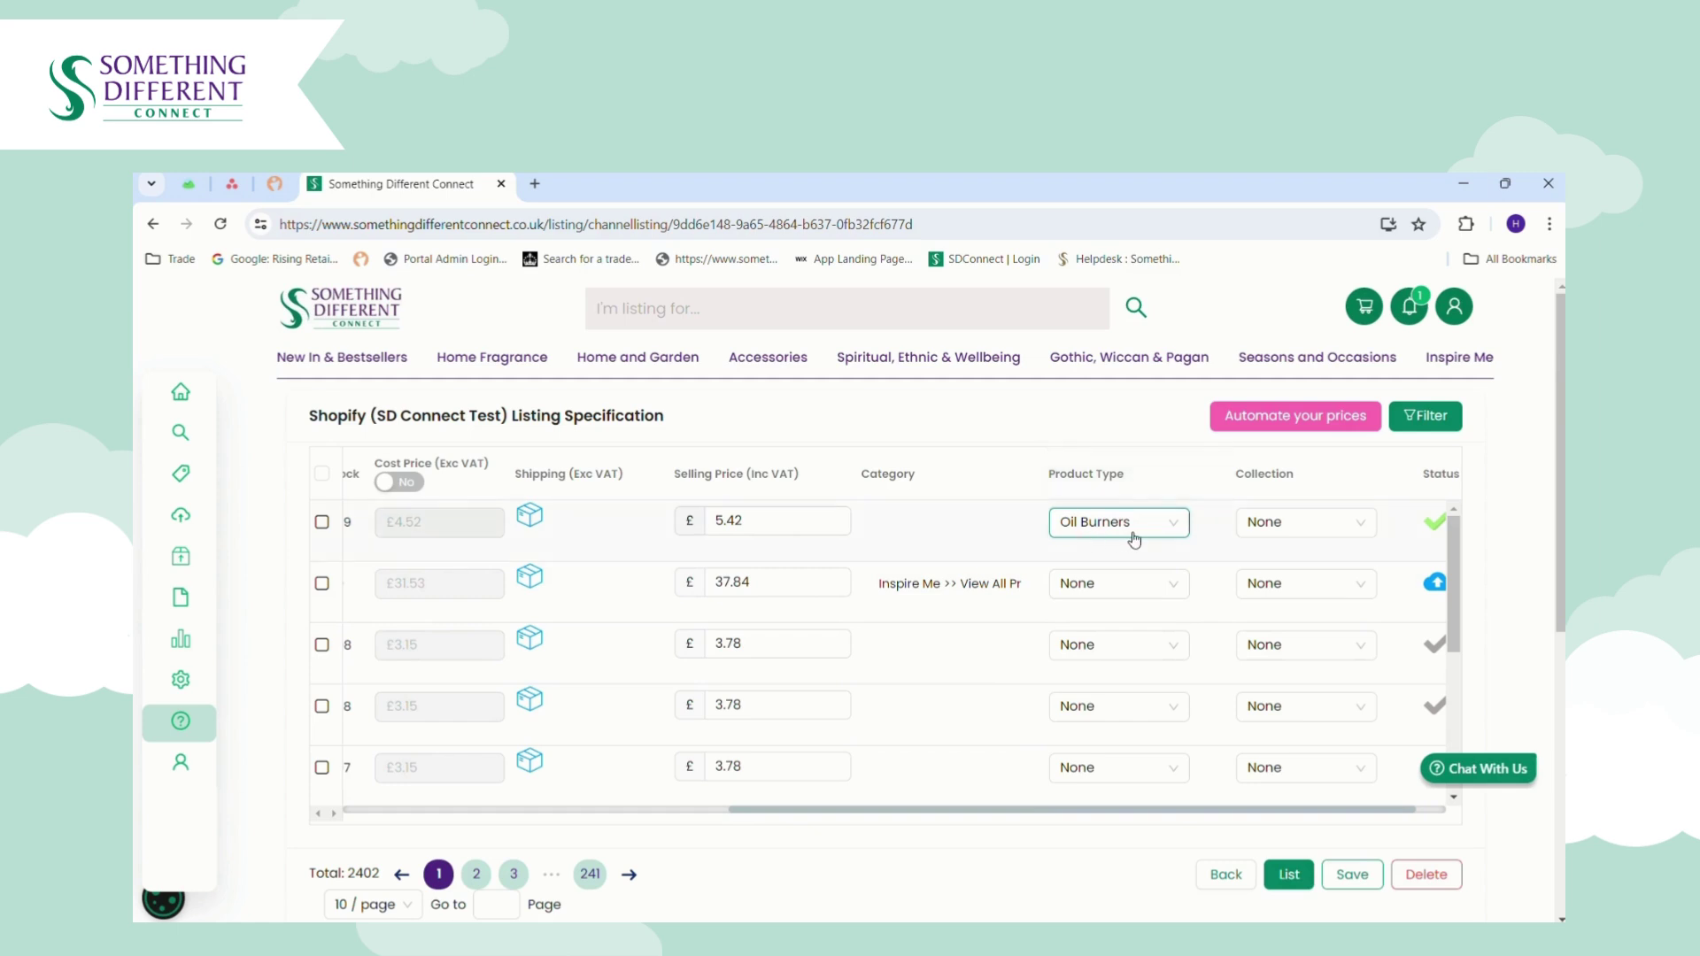
Put the first listing in the Oil Burners collection.
left_click(1306, 531)
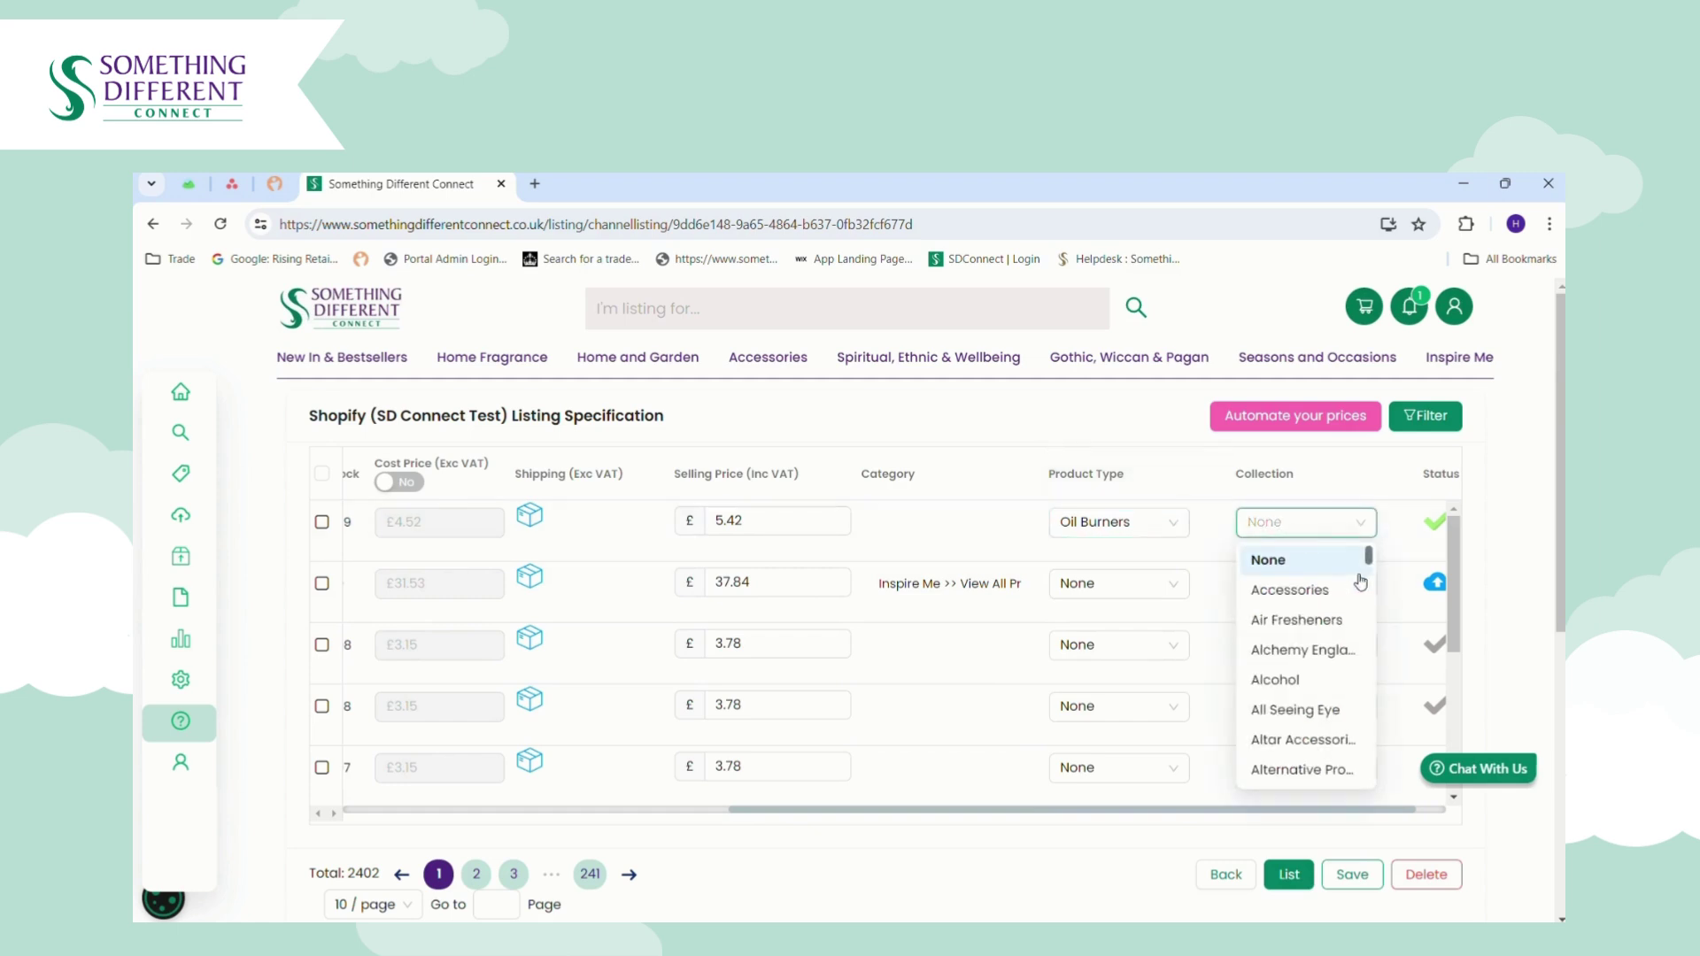
left_click_drag(1375, 564, 1374, 708)
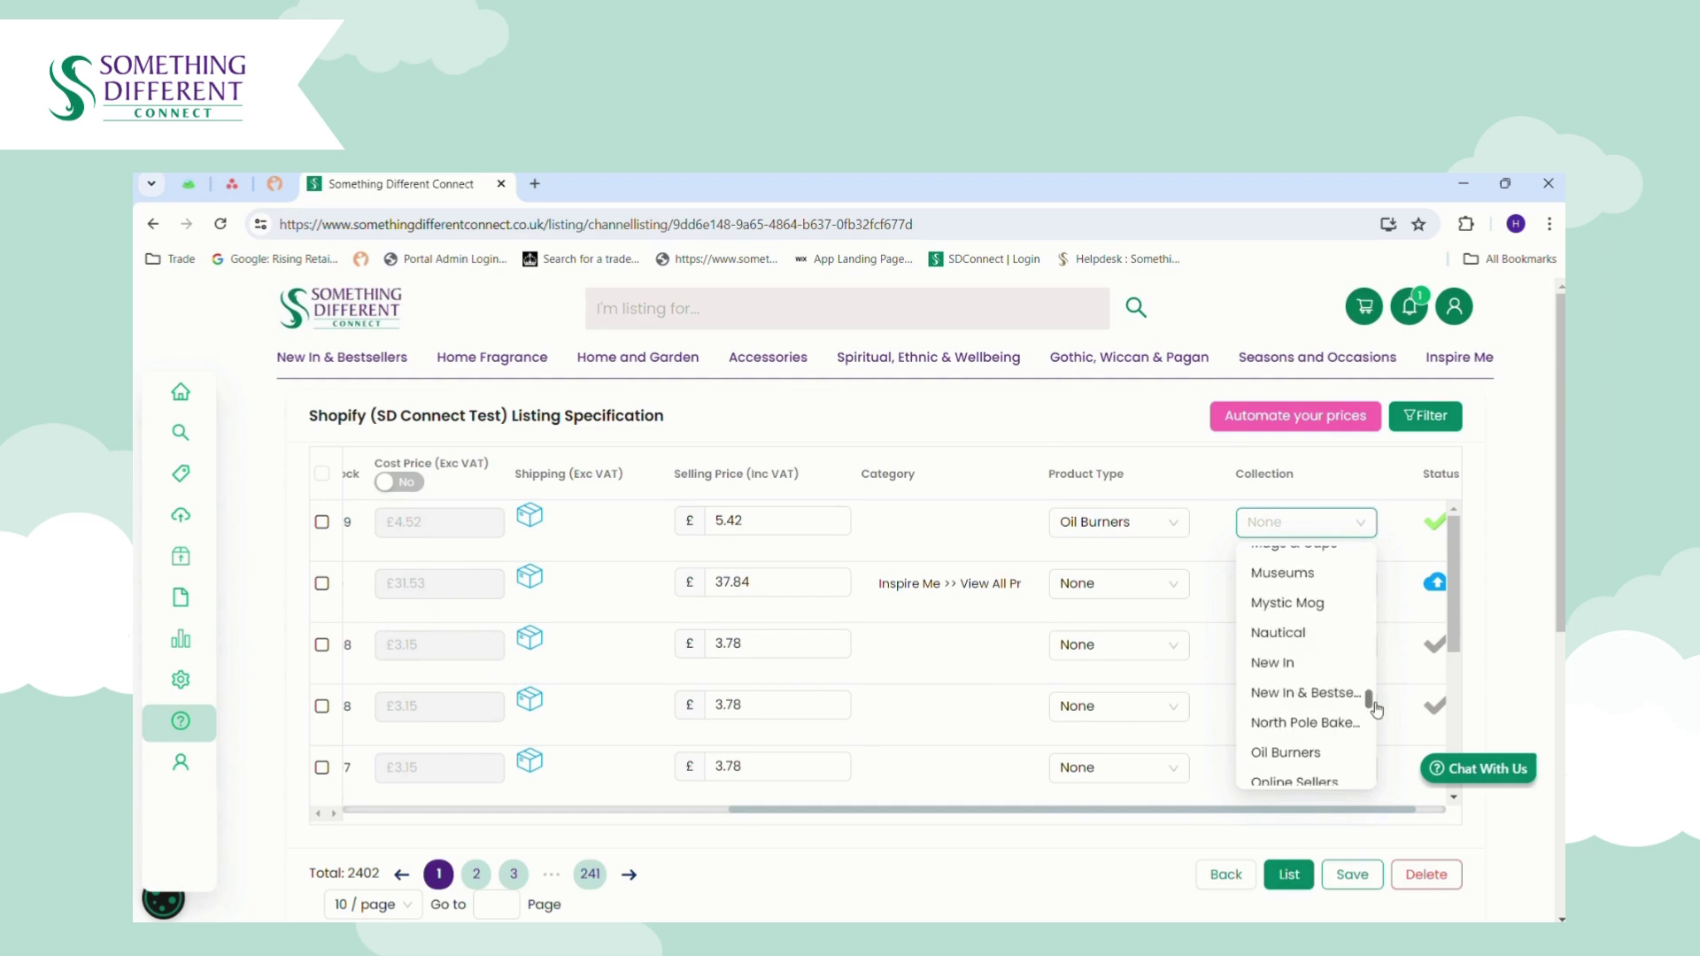
left_click(1312, 753)
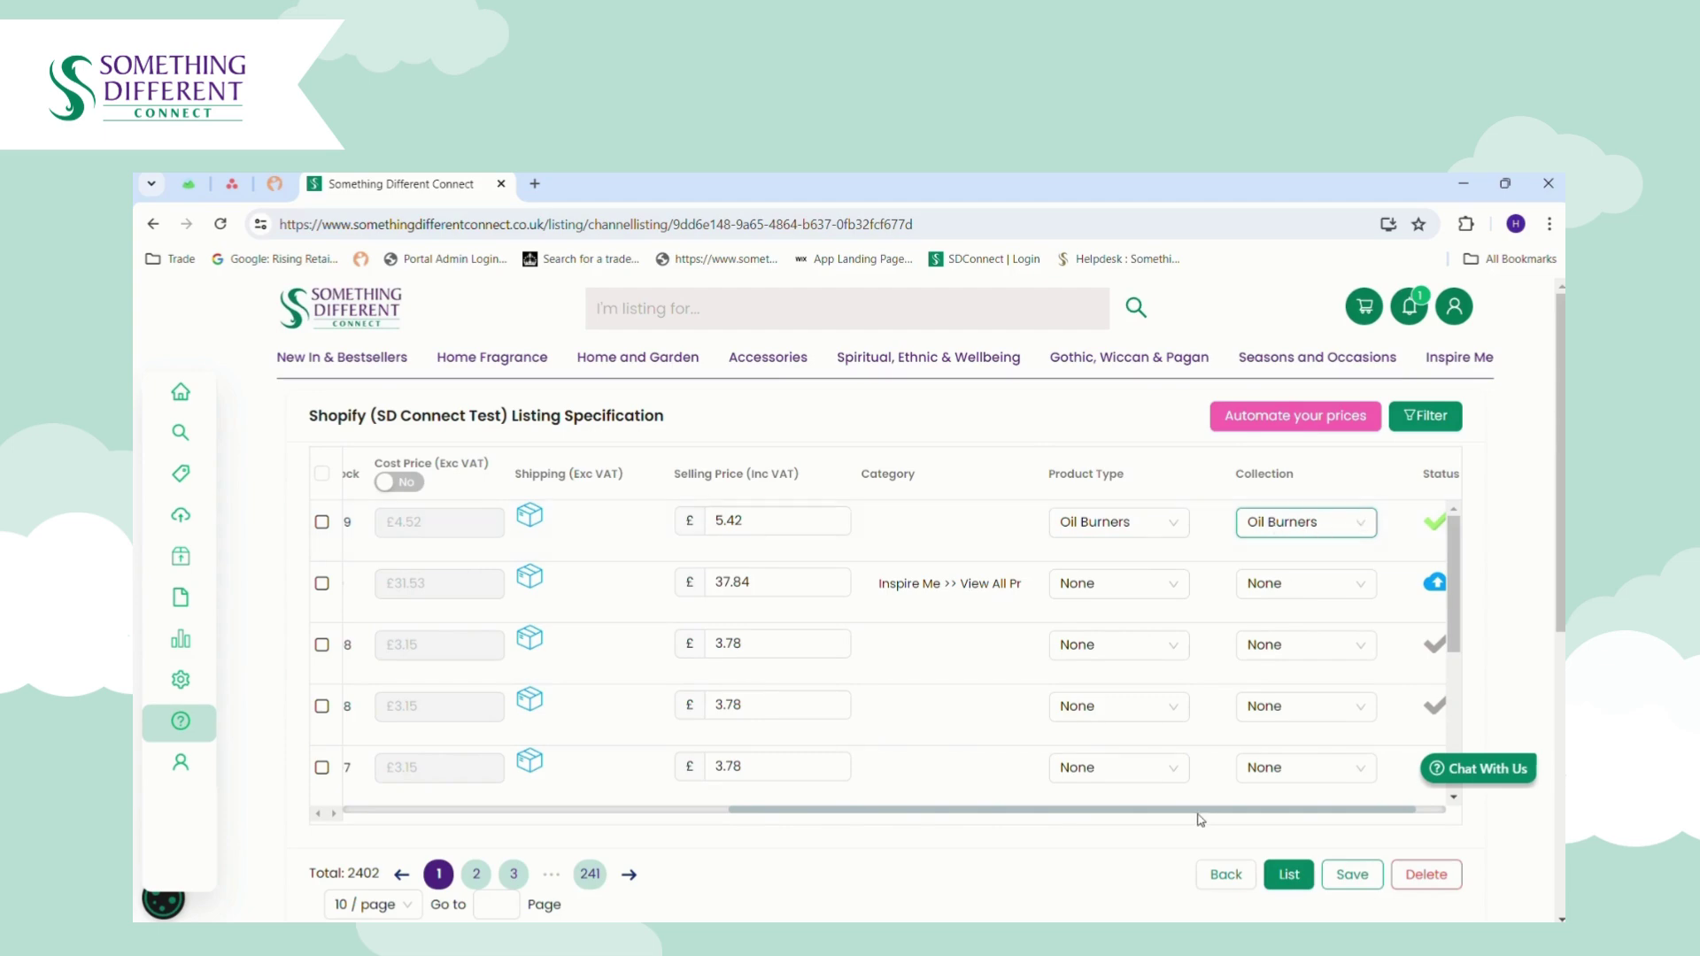
left_click_drag(1292, 811, 1330, 811)
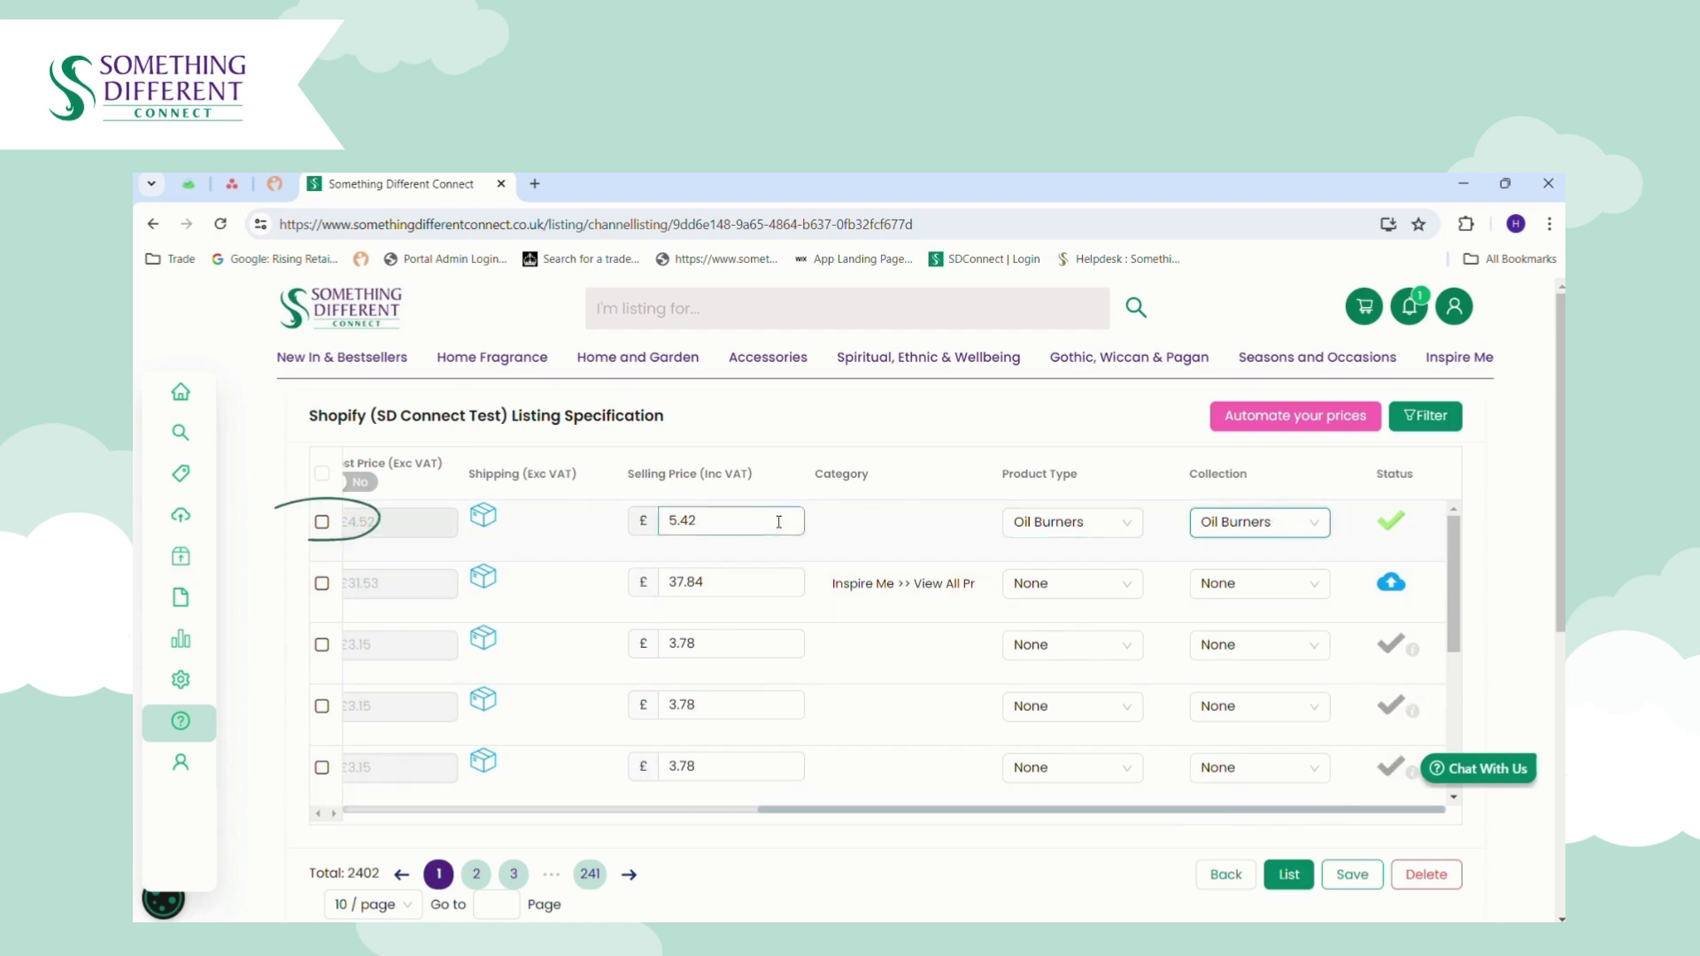
left_click(322, 522)
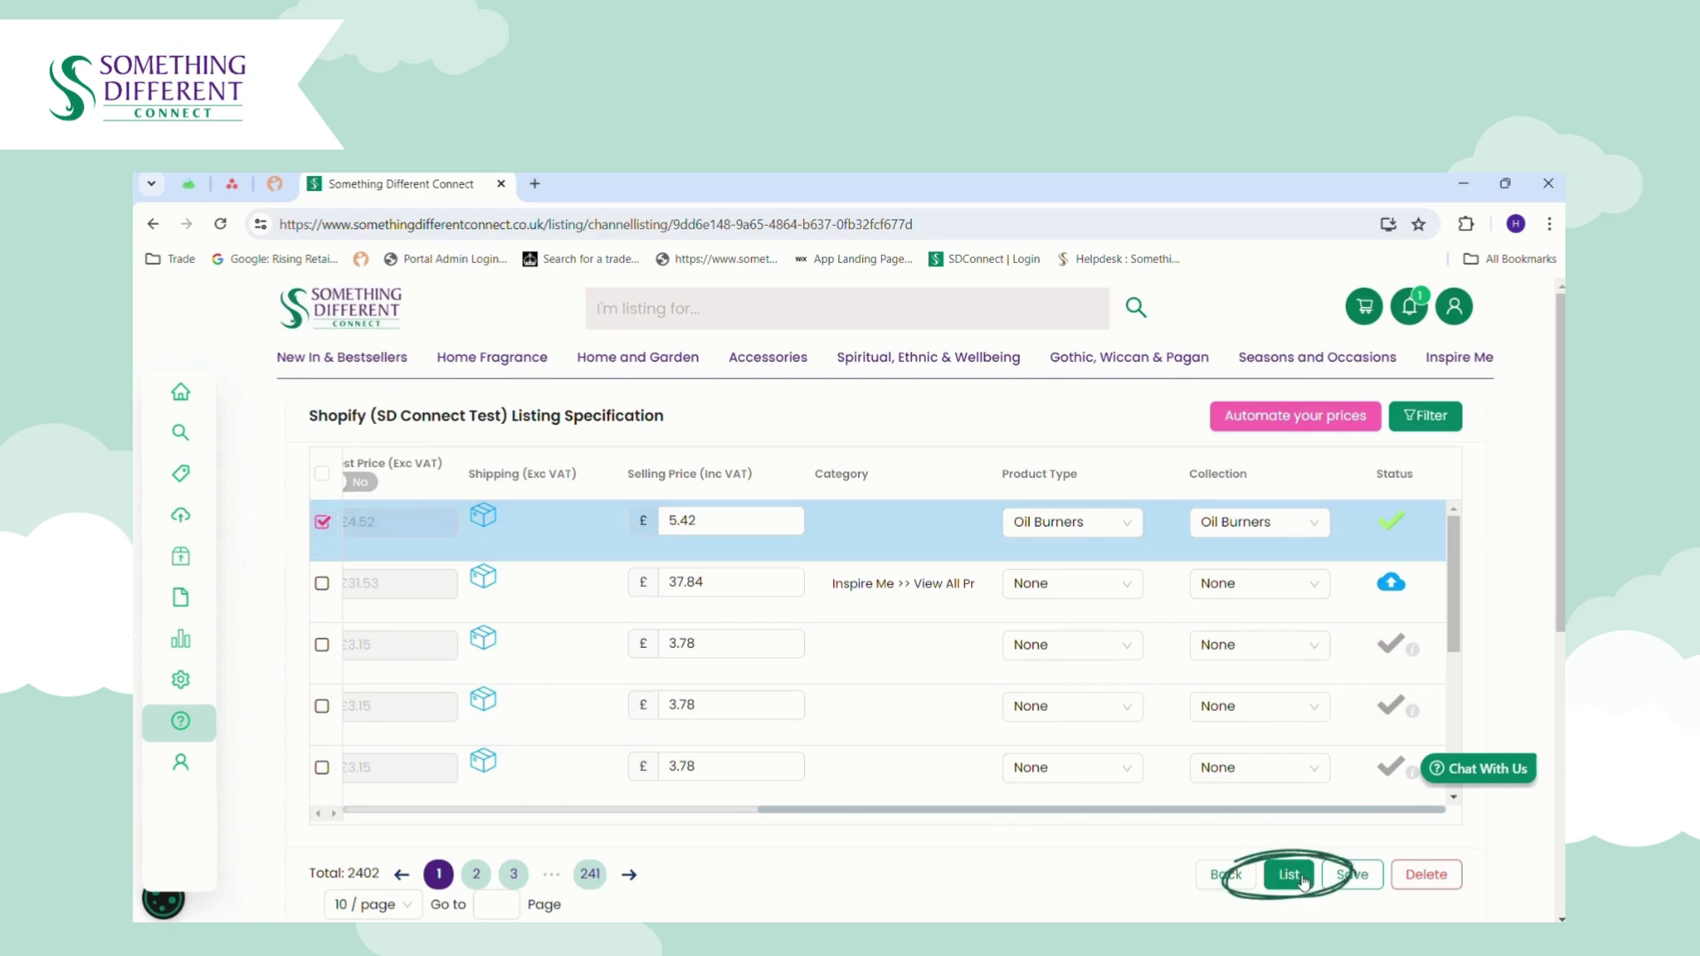
left_click(323, 524)
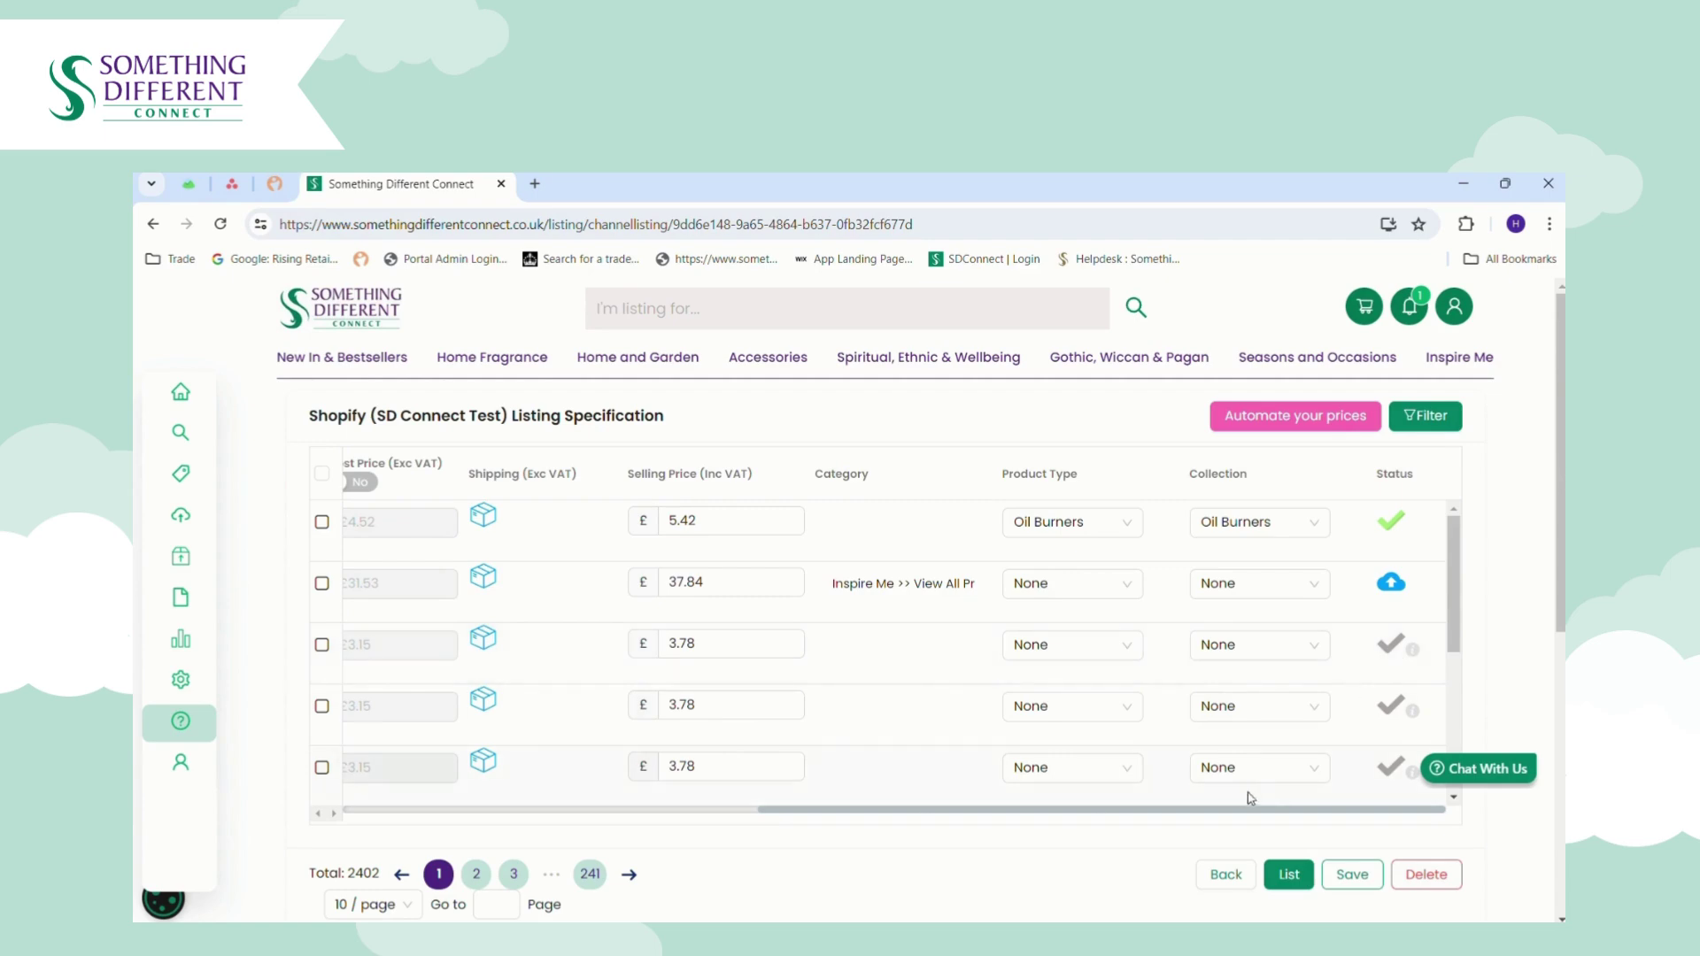
left_click_drag(1218, 810, 802, 813)
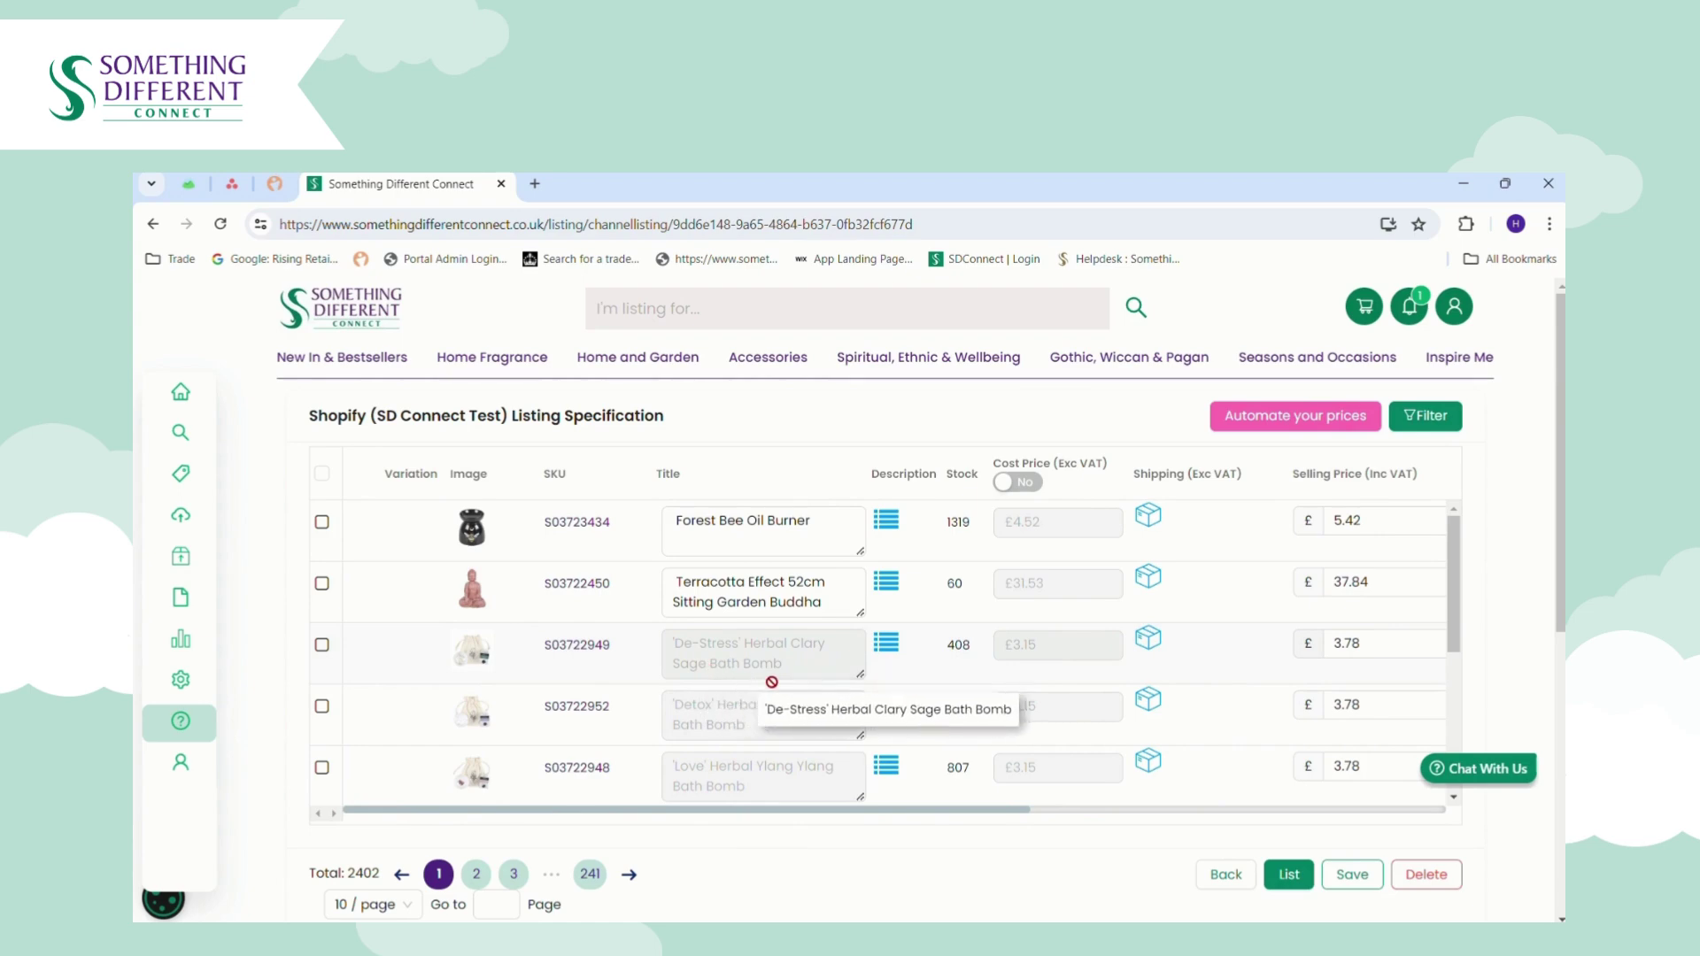
left_click_drag(917, 810, 1348, 811)
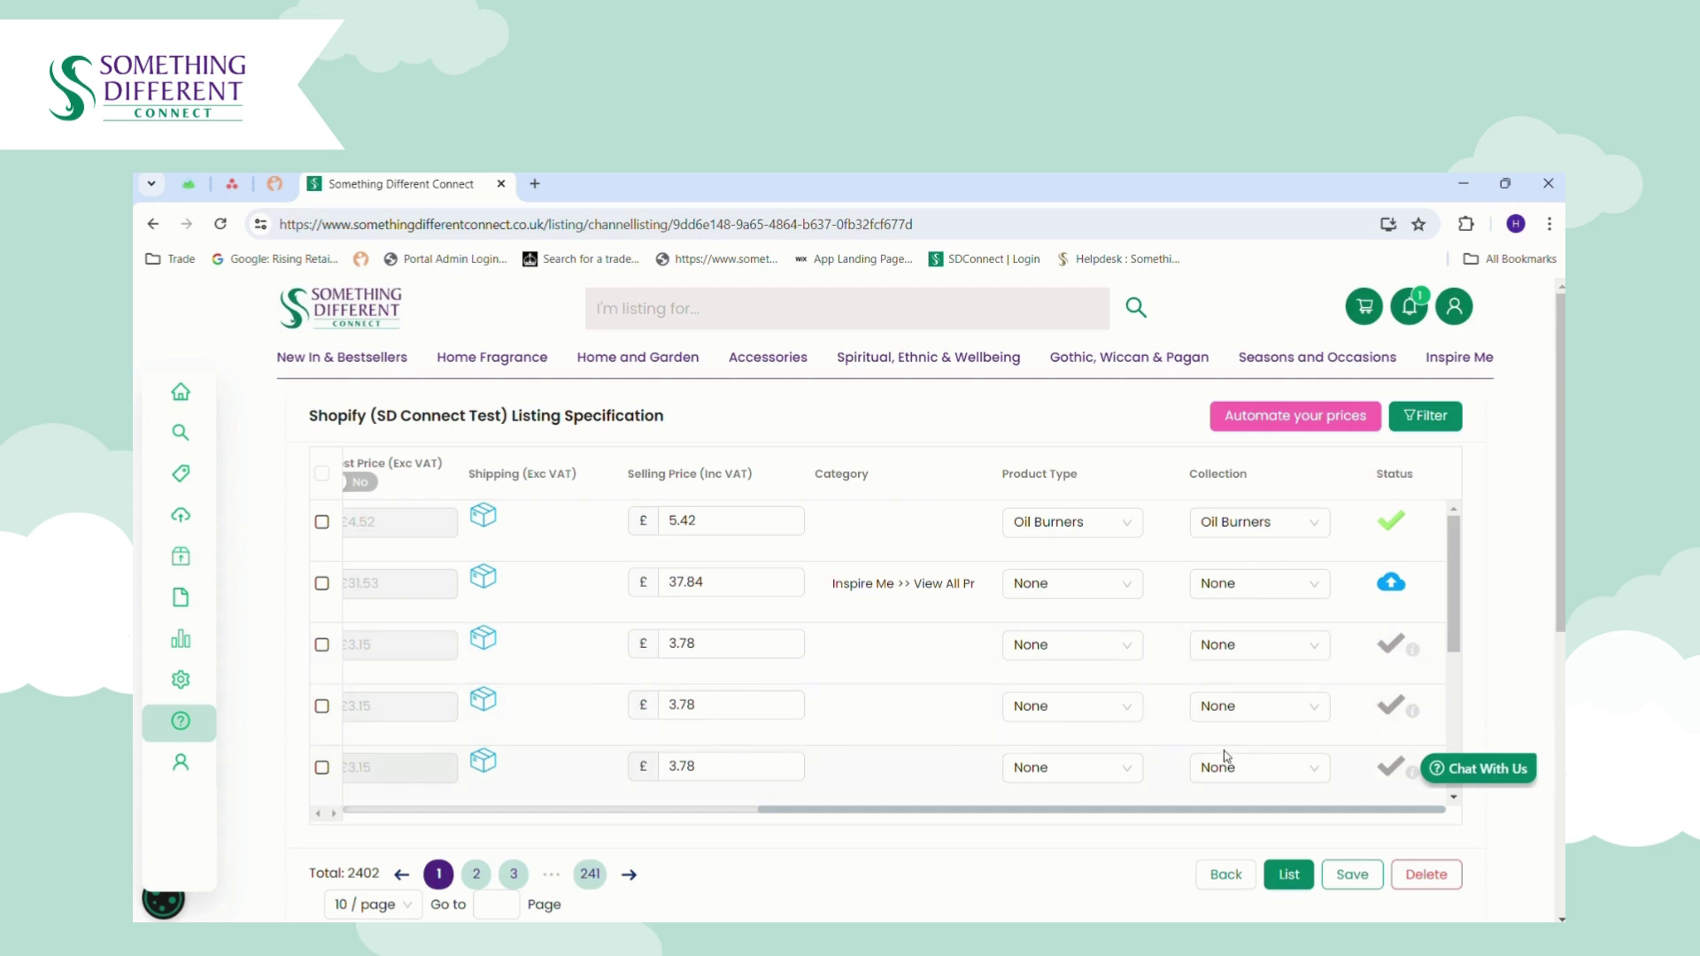
Tick the Terracotta Effect 52cm Sitting Garden Buddha row, priced 37.84, for listing.
left_click_drag(1145, 808, 680, 828)
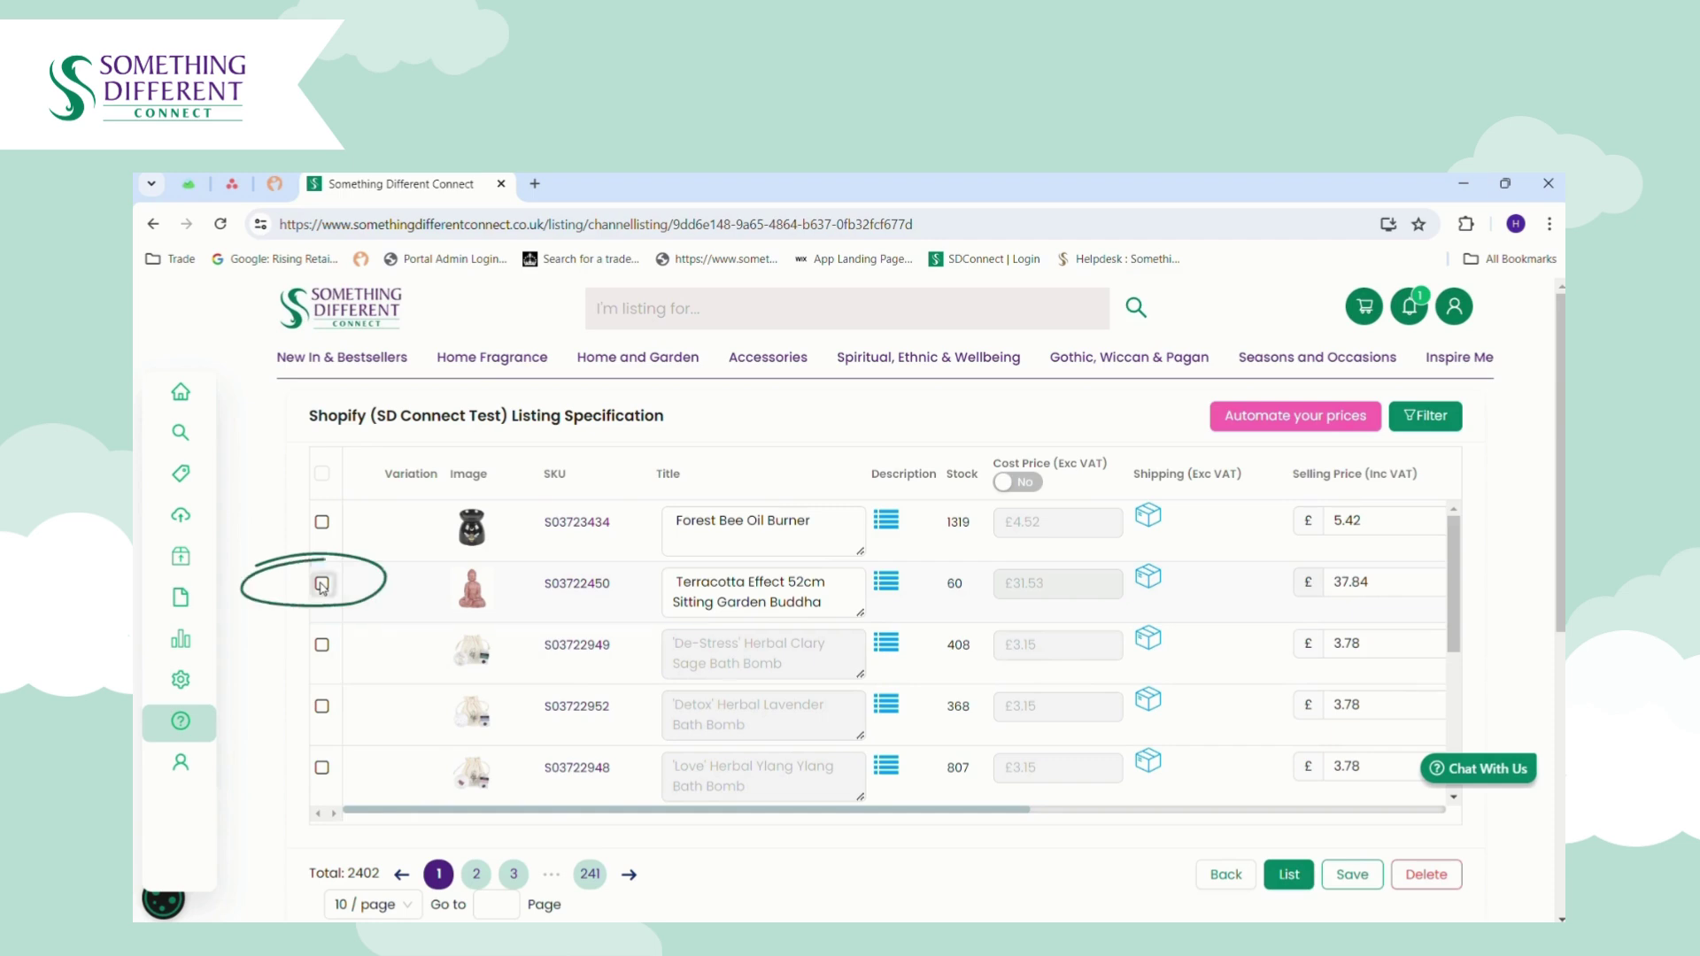
left_click(322, 584)
left_click_drag(791, 810, 1334, 804)
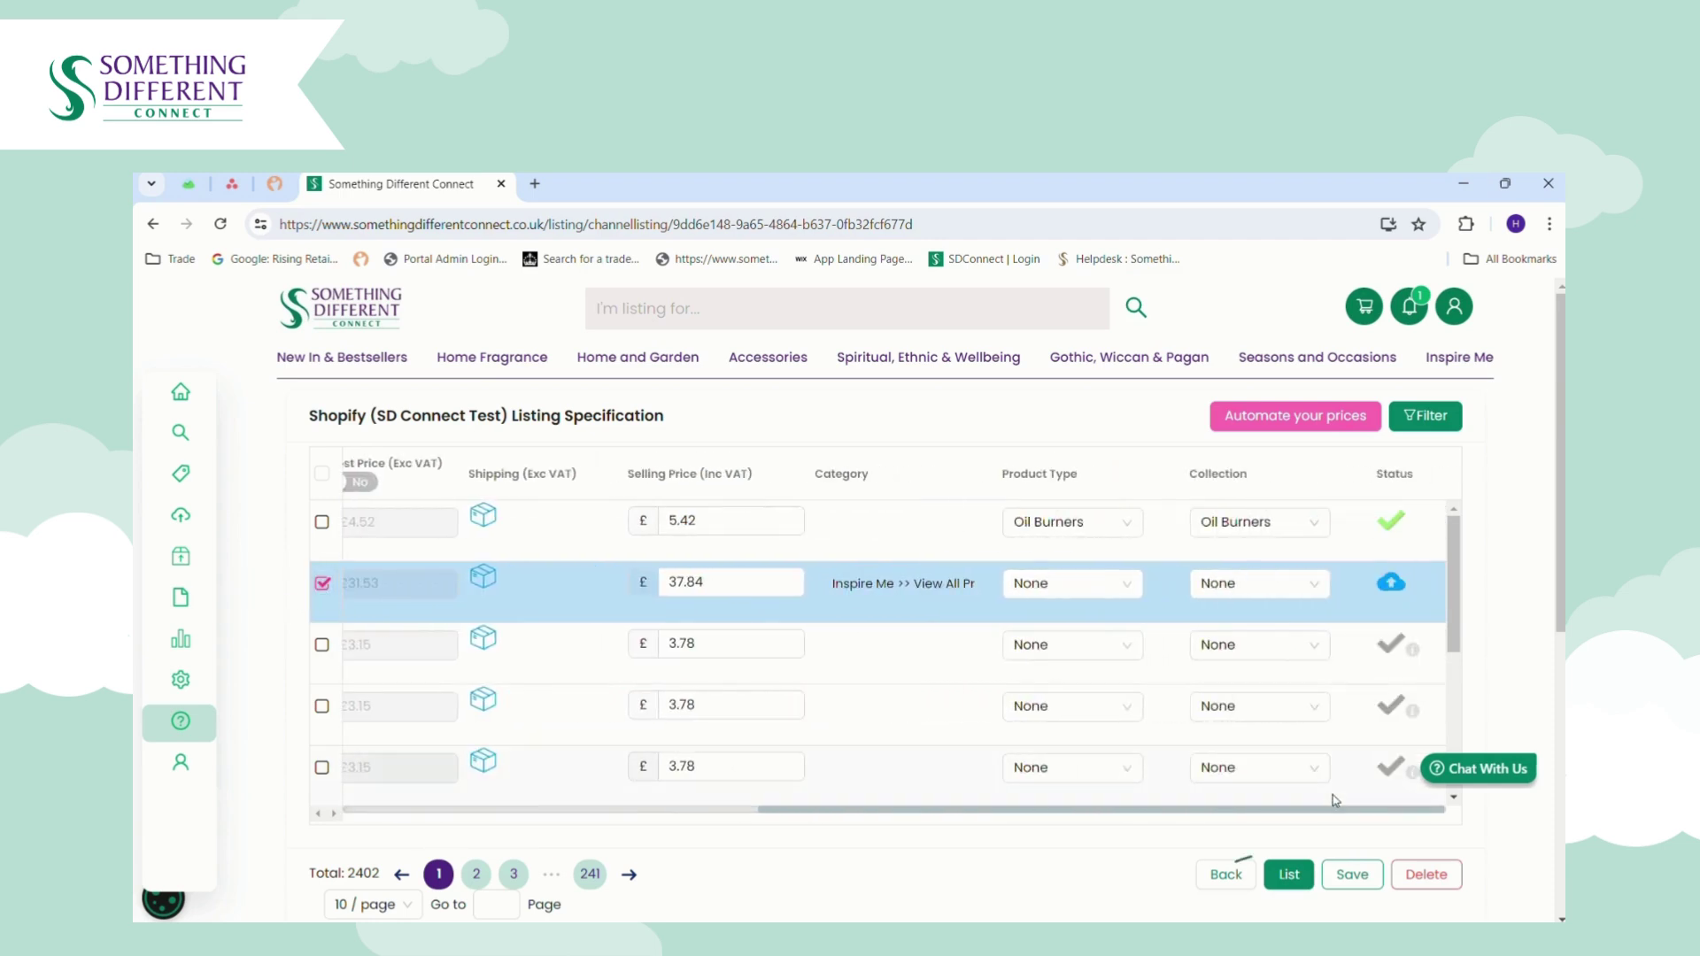
List the ticked Terracotta Buddha on Shopify and check its row's pending import status.
left_click(1291, 876)
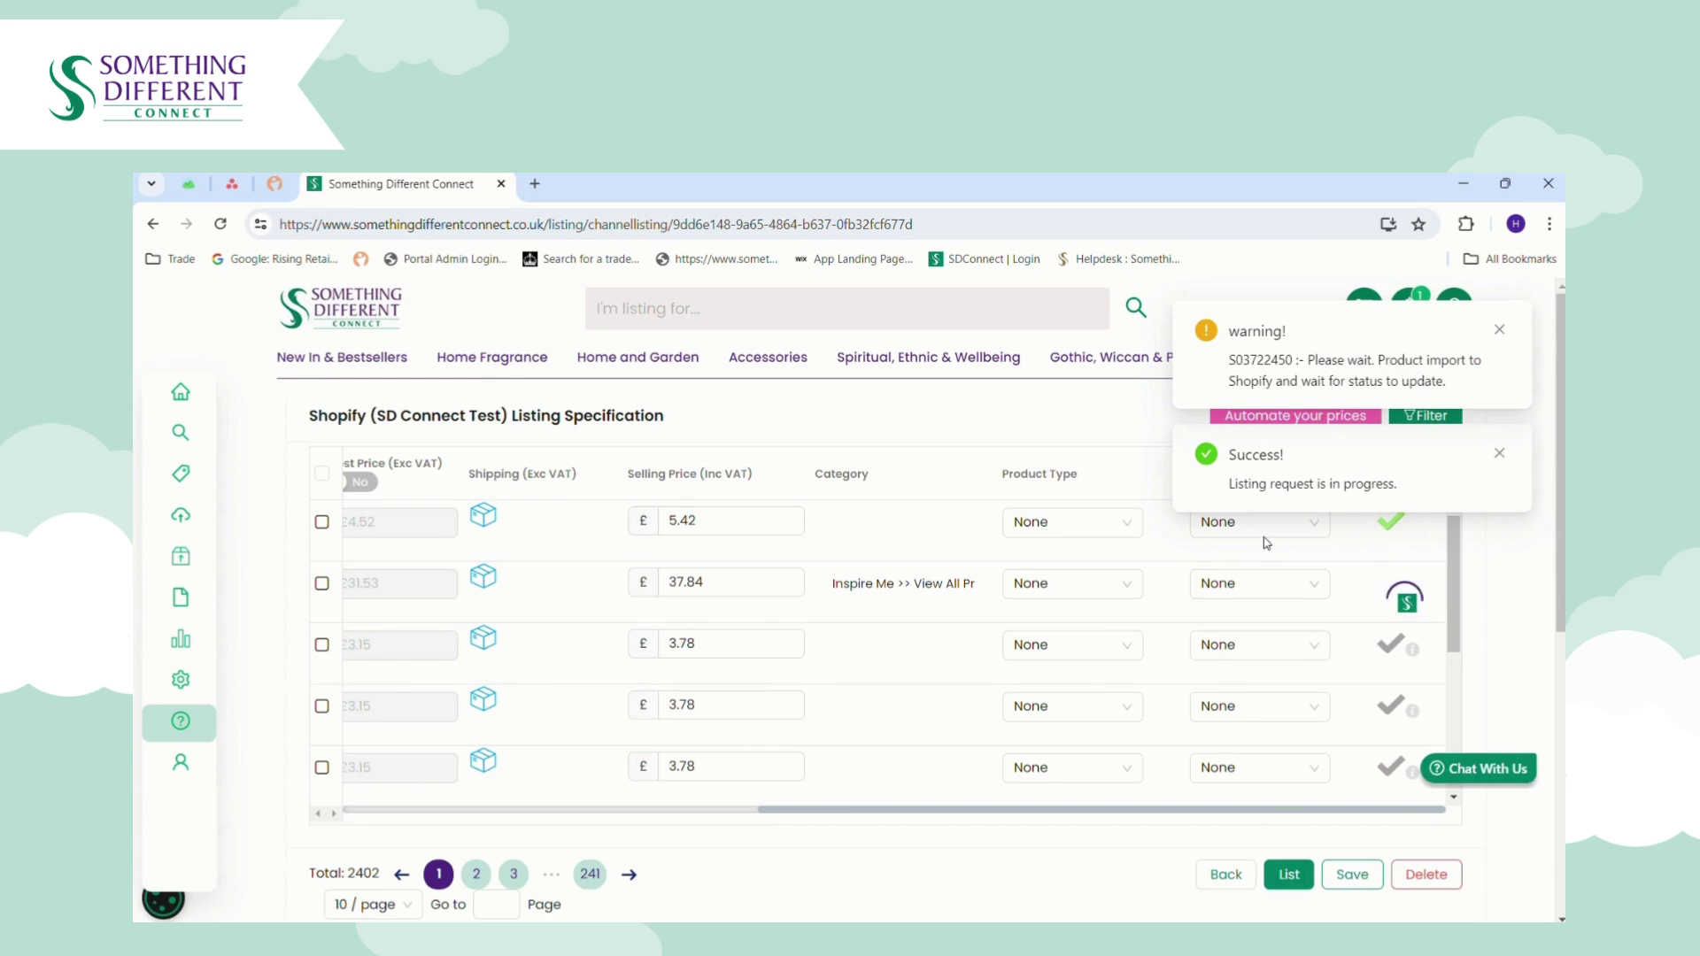
left_click_drag(1045, 813, 592, 834)
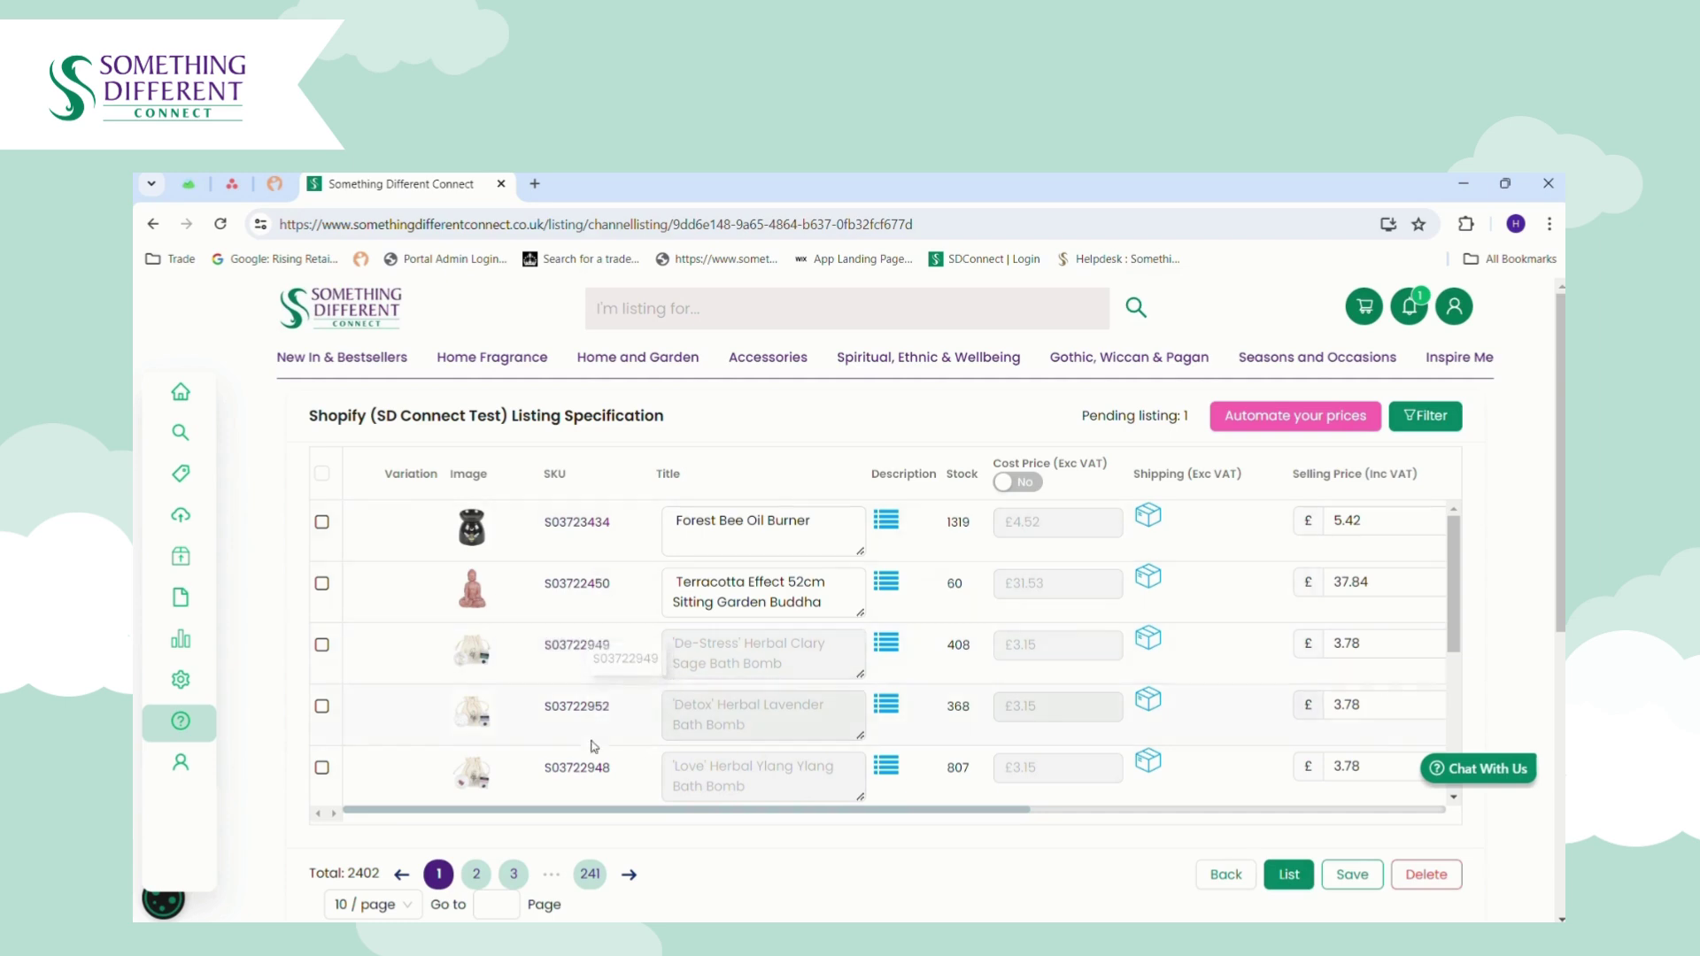
left_click_drag(777, 808, 1054, 800)
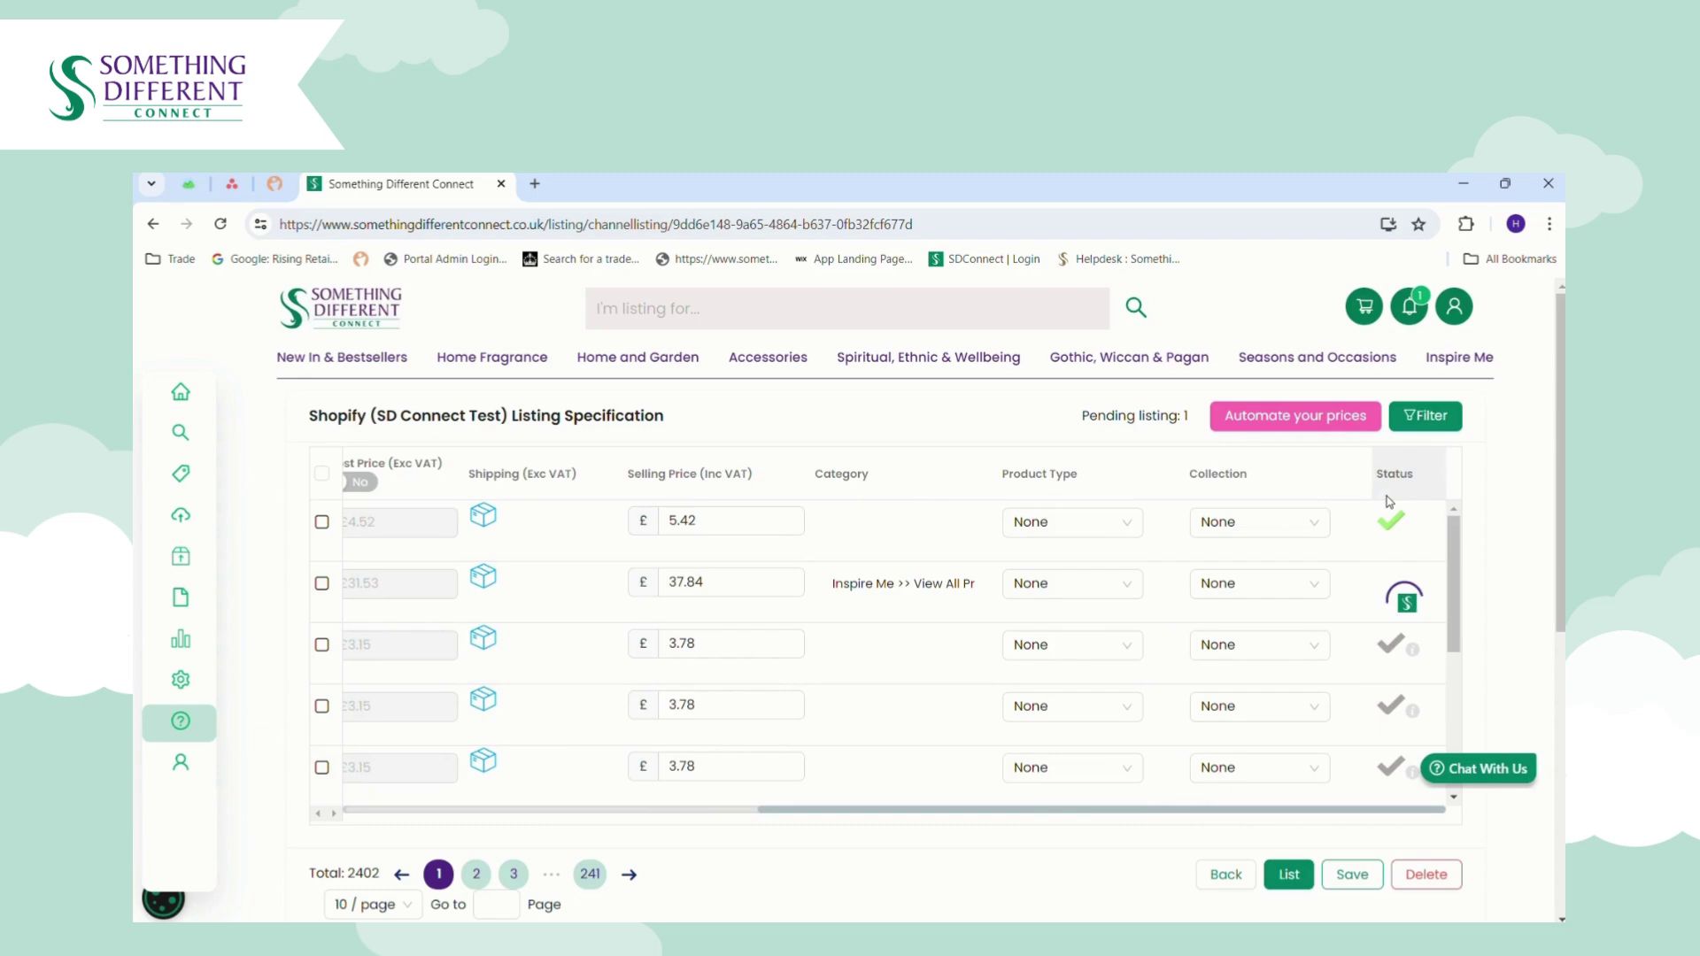
Apply a Status filter of Not Listed, leaving 83 products in the table.
left_click(1429, 419)
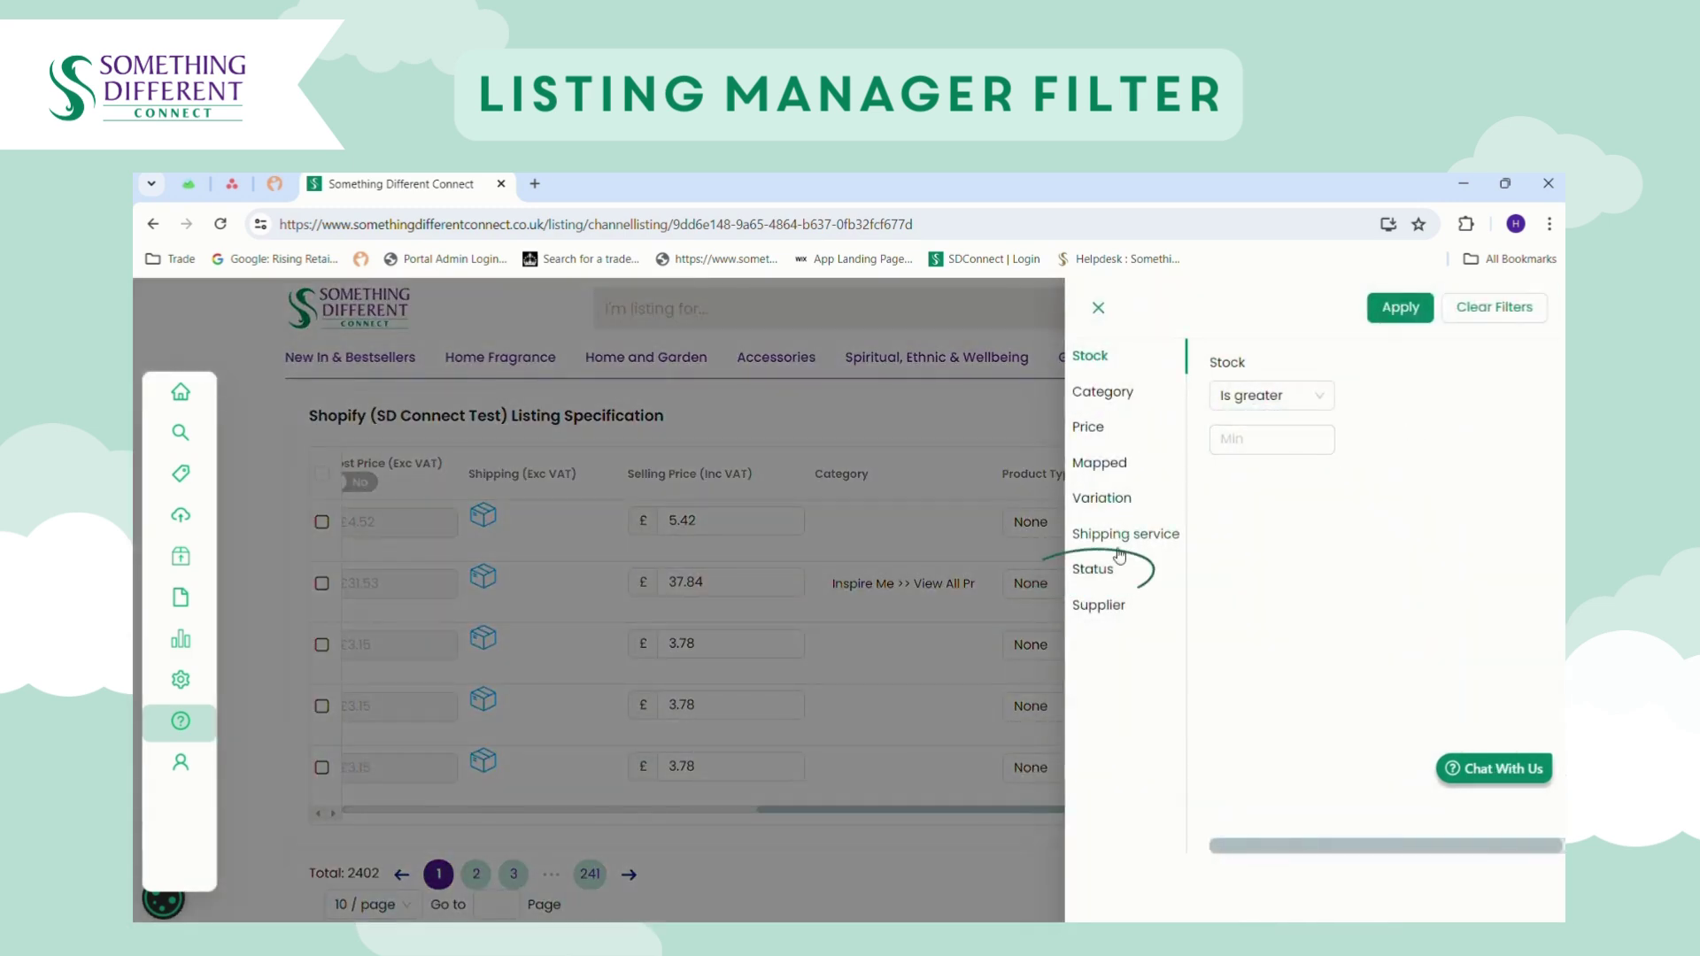
left_click(1113, 575)
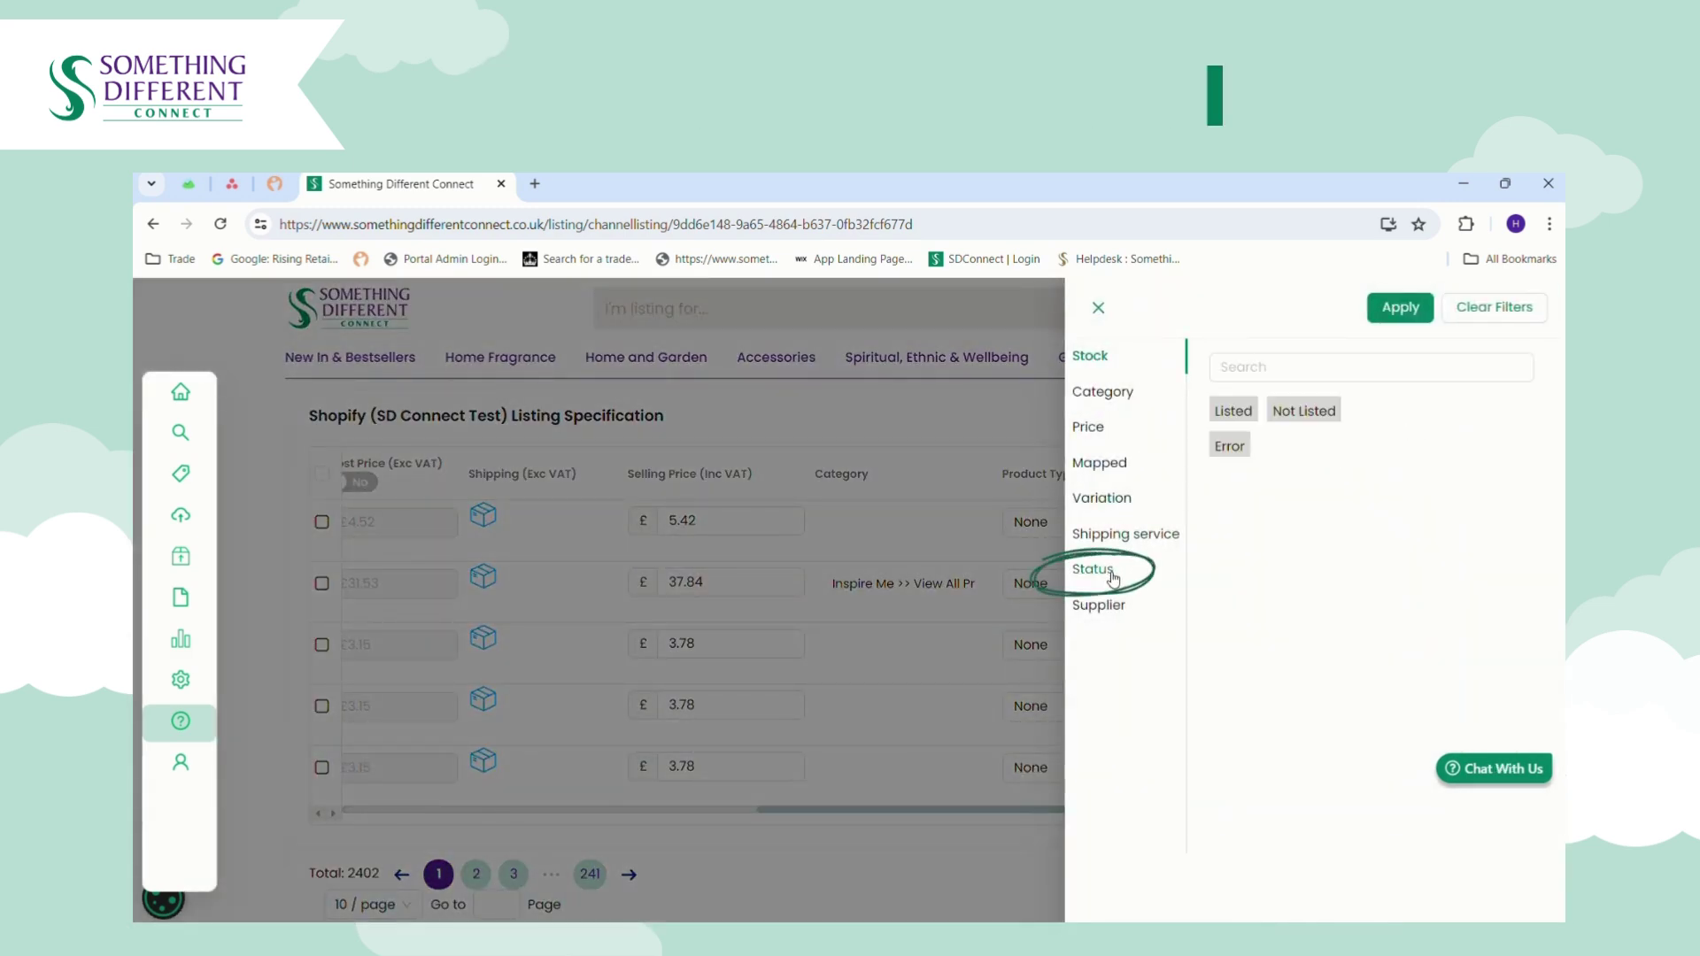
left_click(1303, 411)
left_click(1406, 309)
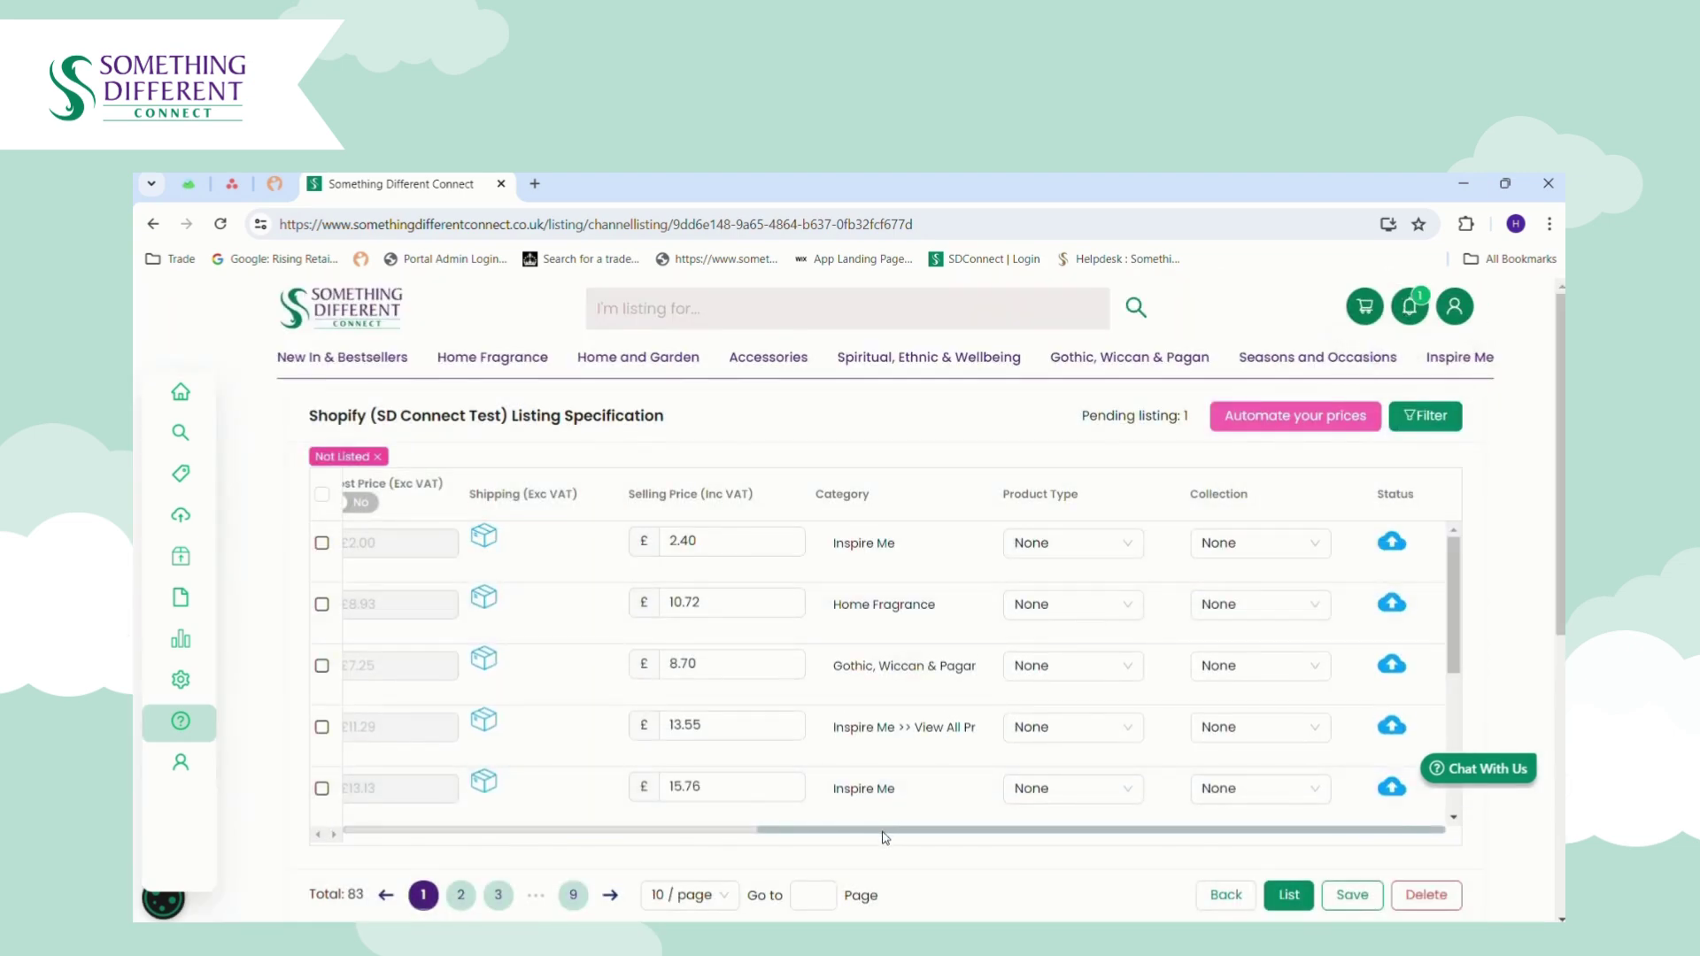
left_click_drag(880, 832, 511, 834)
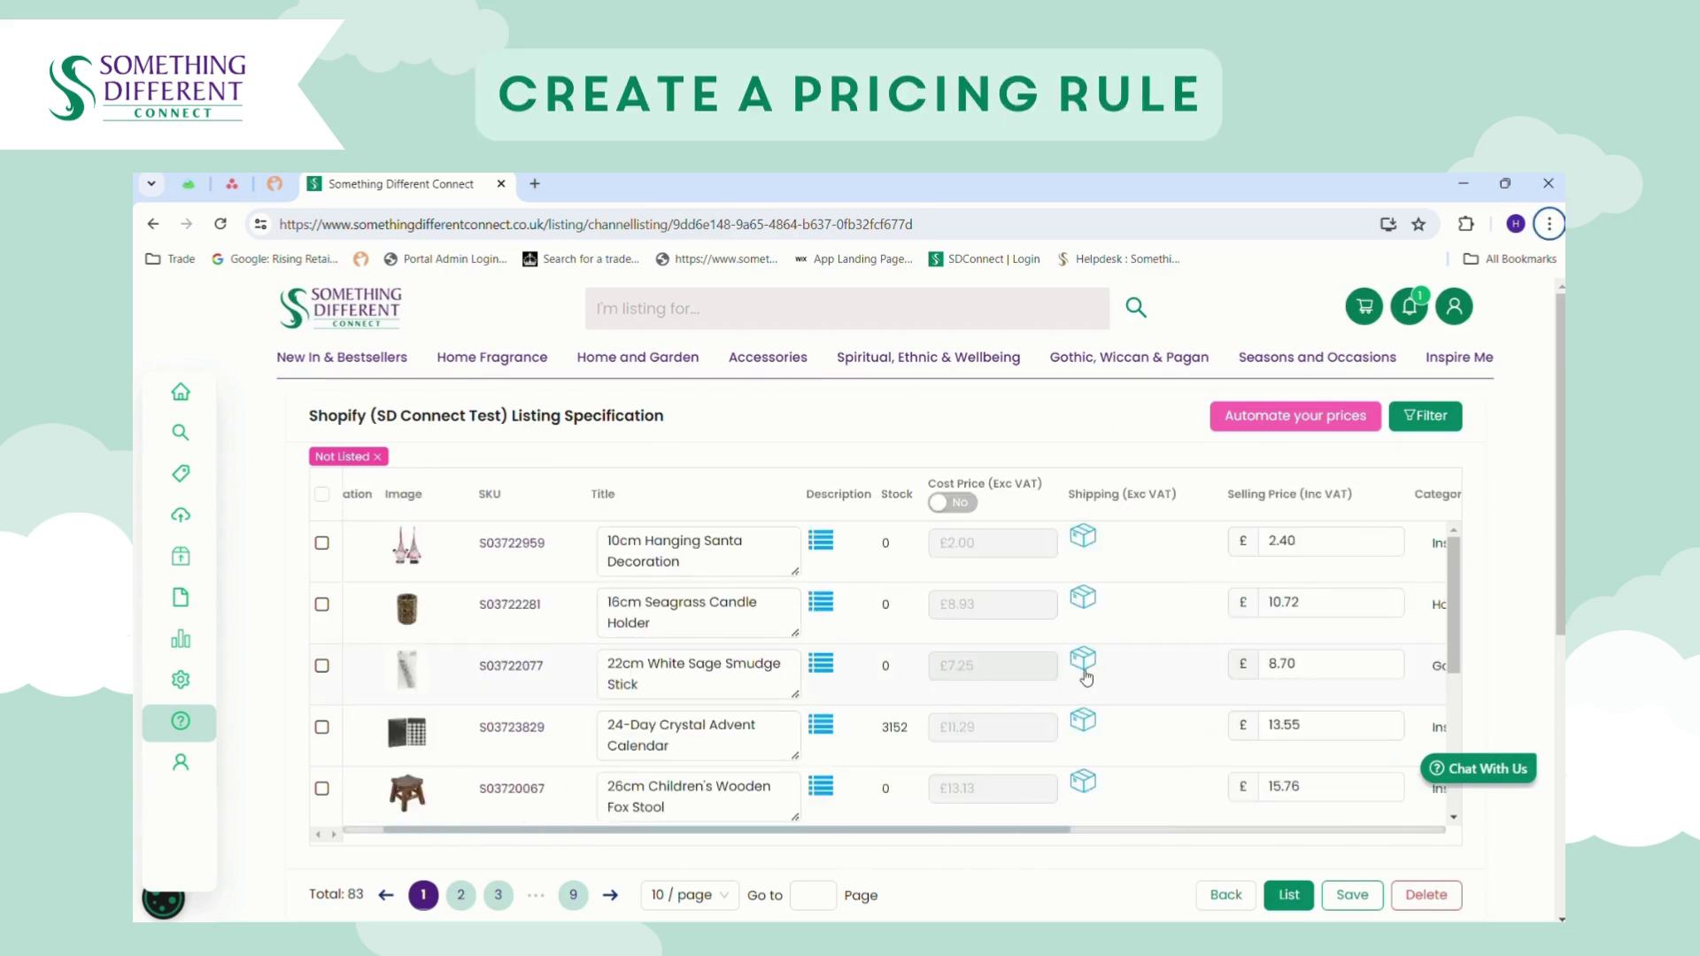
Go to Automate your prices and open the Add simple rule form.
left_click(1337, 549)
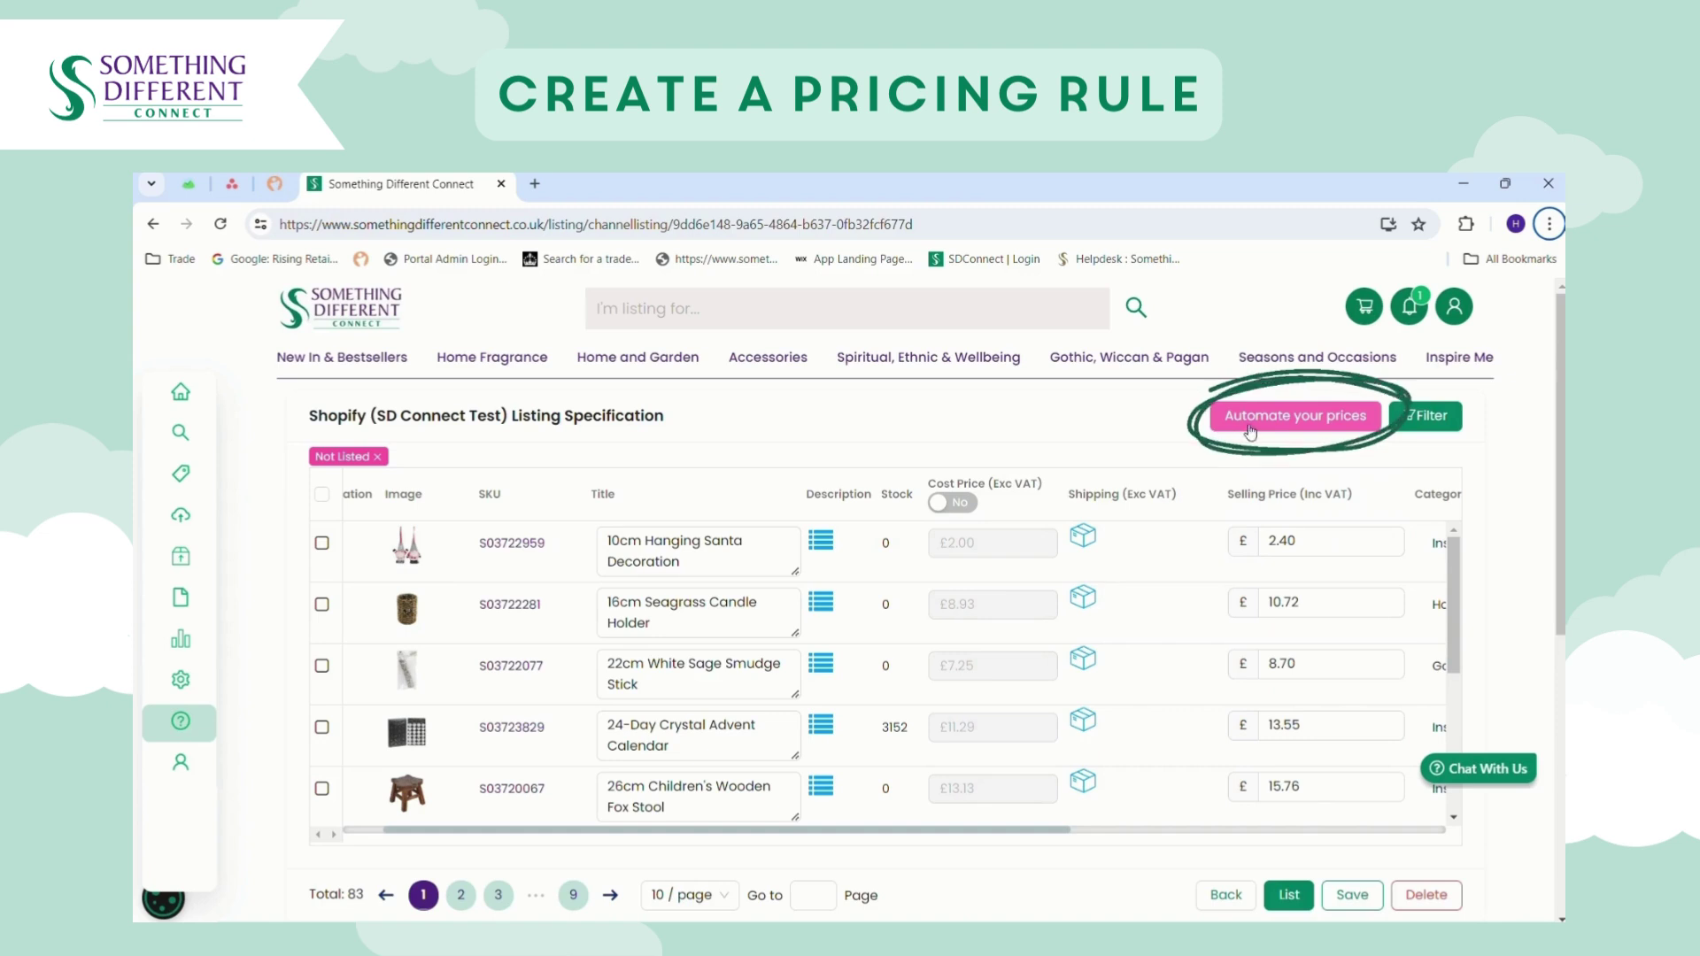
left_click(1259, 425)
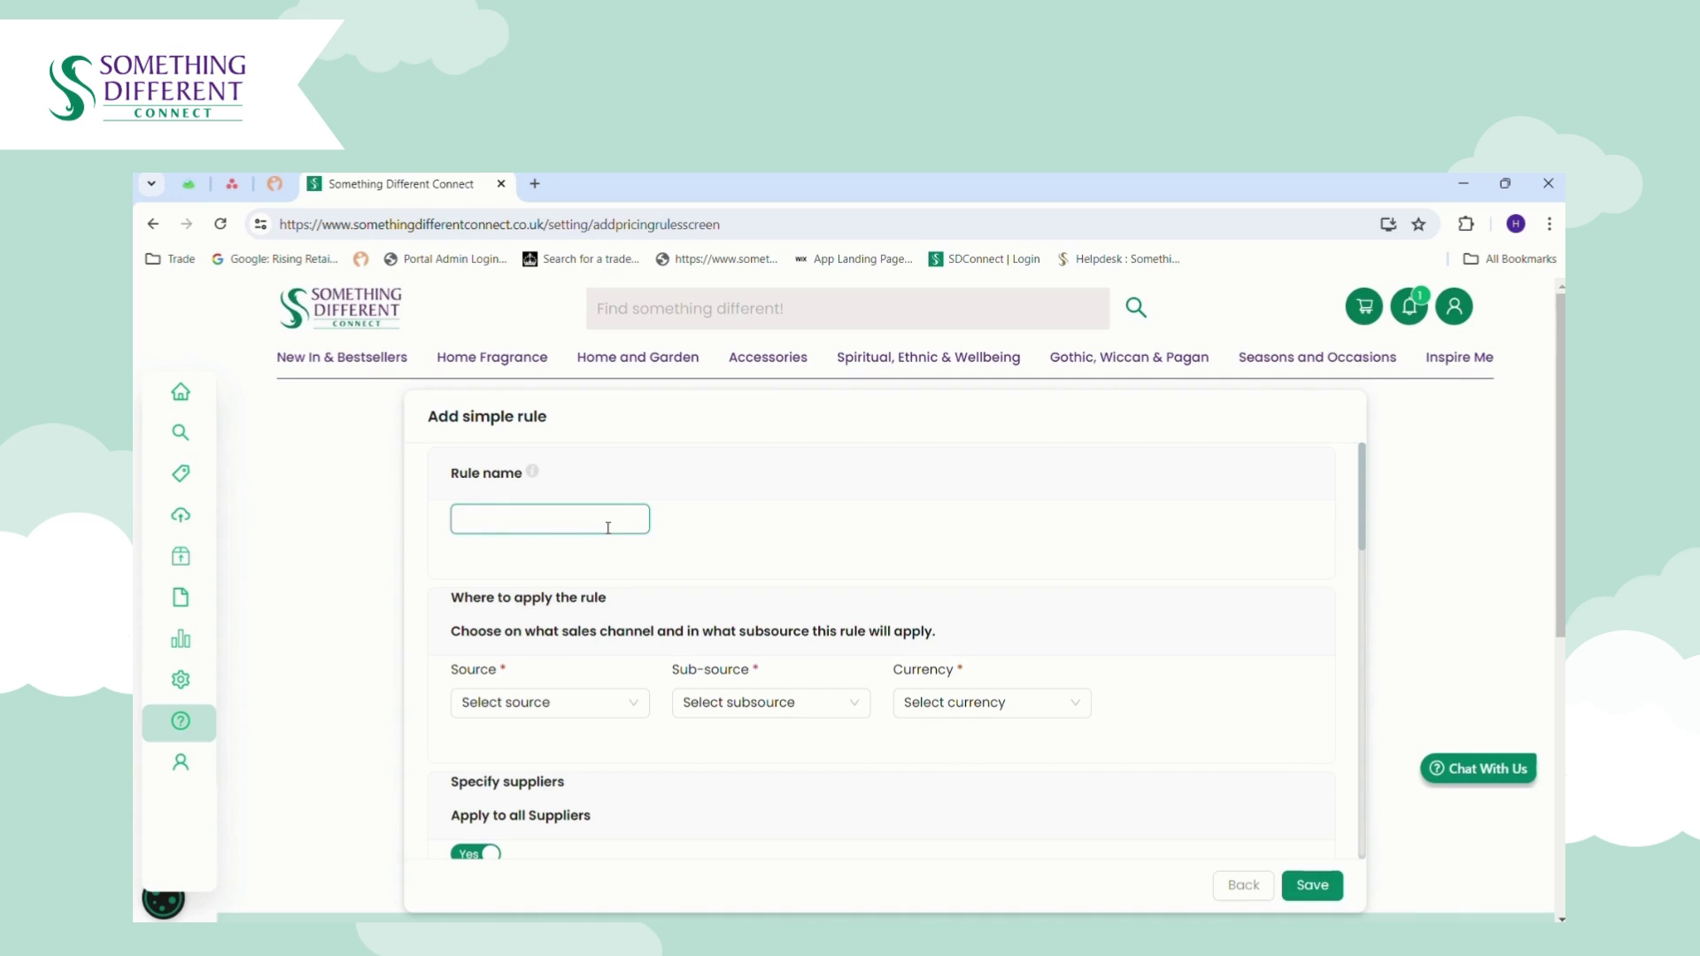
Name the rule 'Shopify - sd connect test' with source Shopify, sub-source SD Connect Test, currency GBP.
type("hopify - sd connect test")
left_click(575, 705)
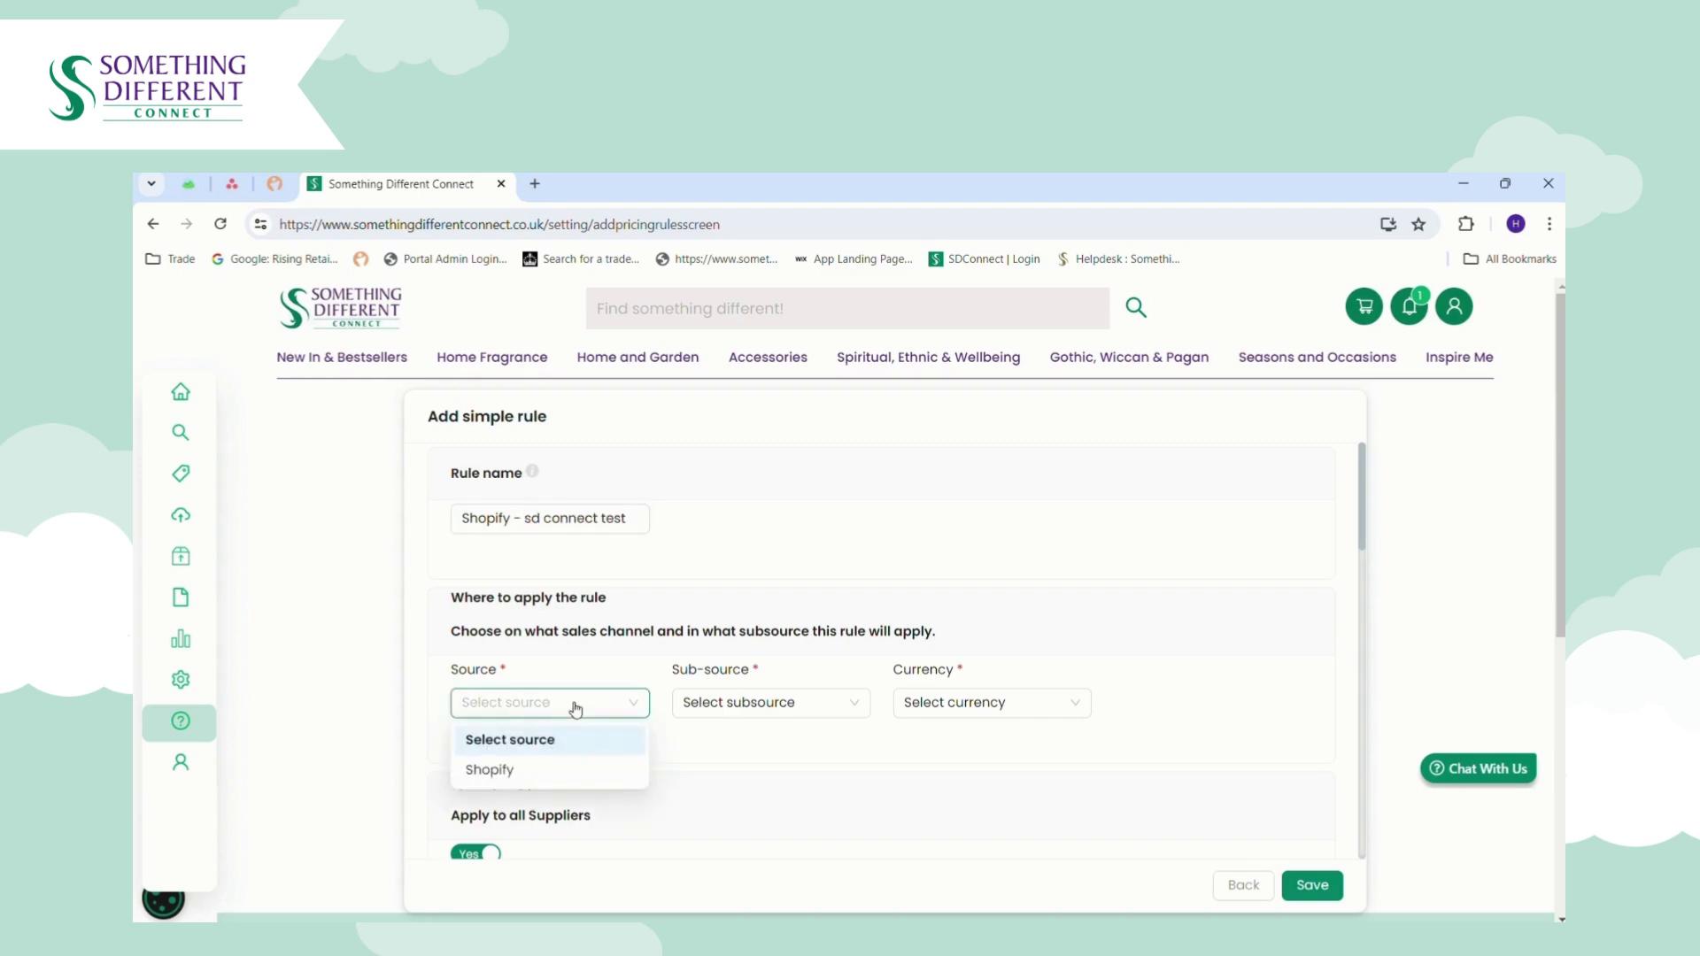
left_click(550, 777)
left_click(794, 713)
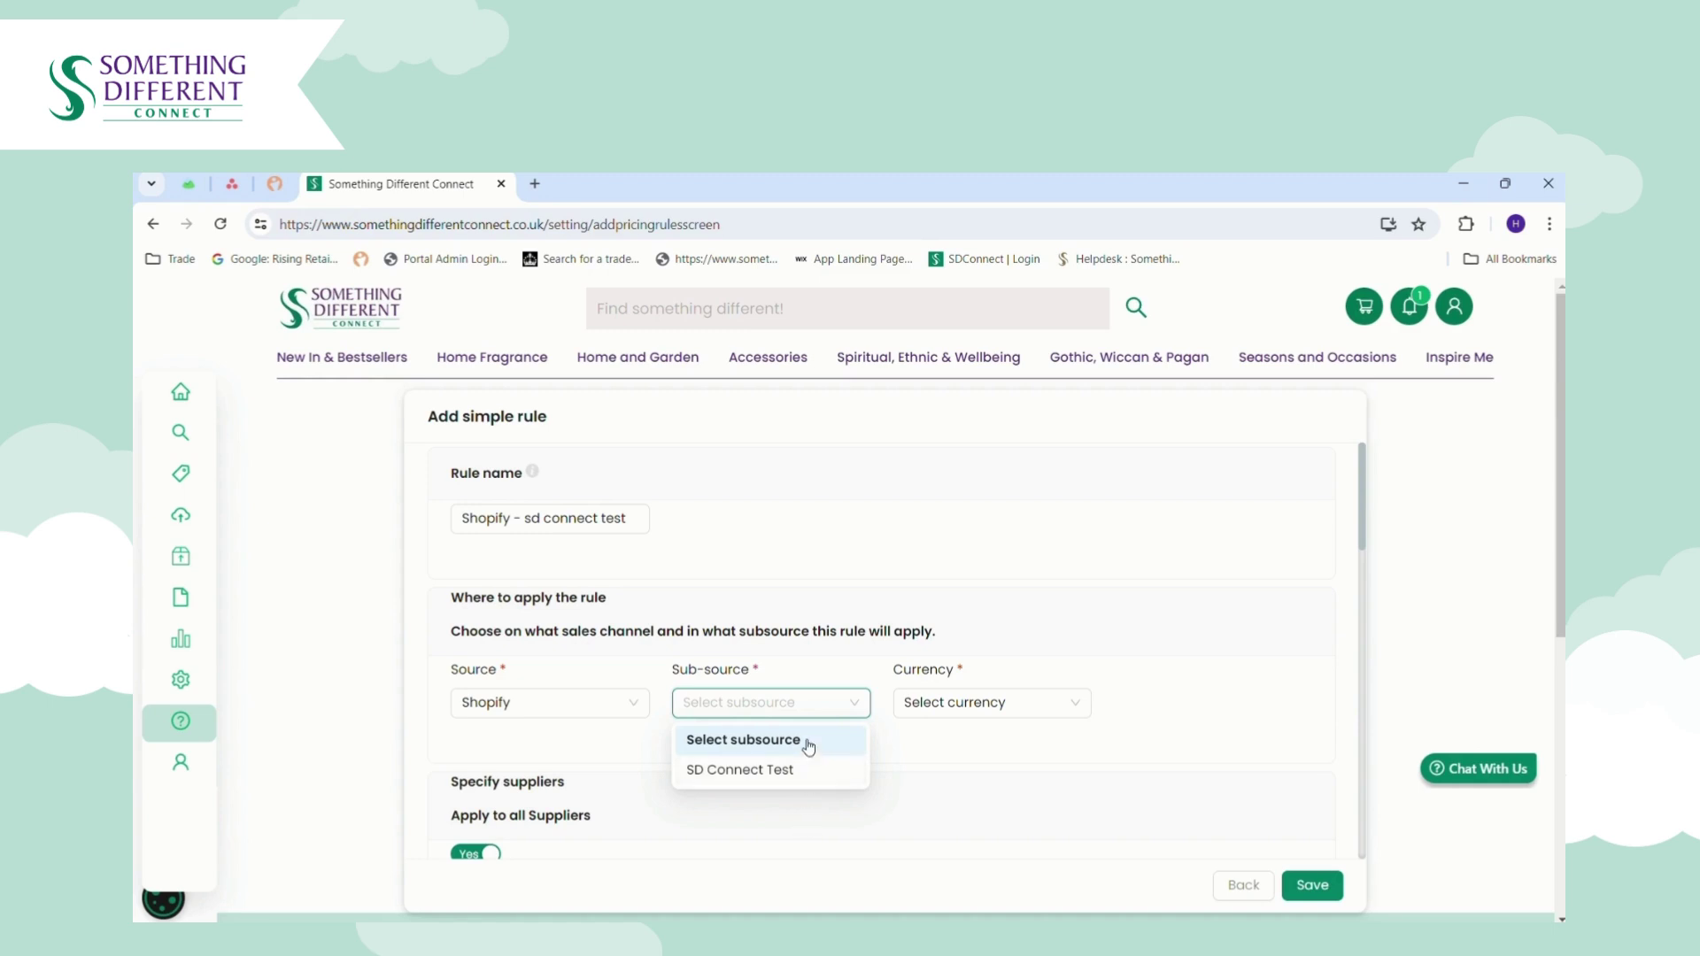
left_click(805, 771)
left_click(969, 714)
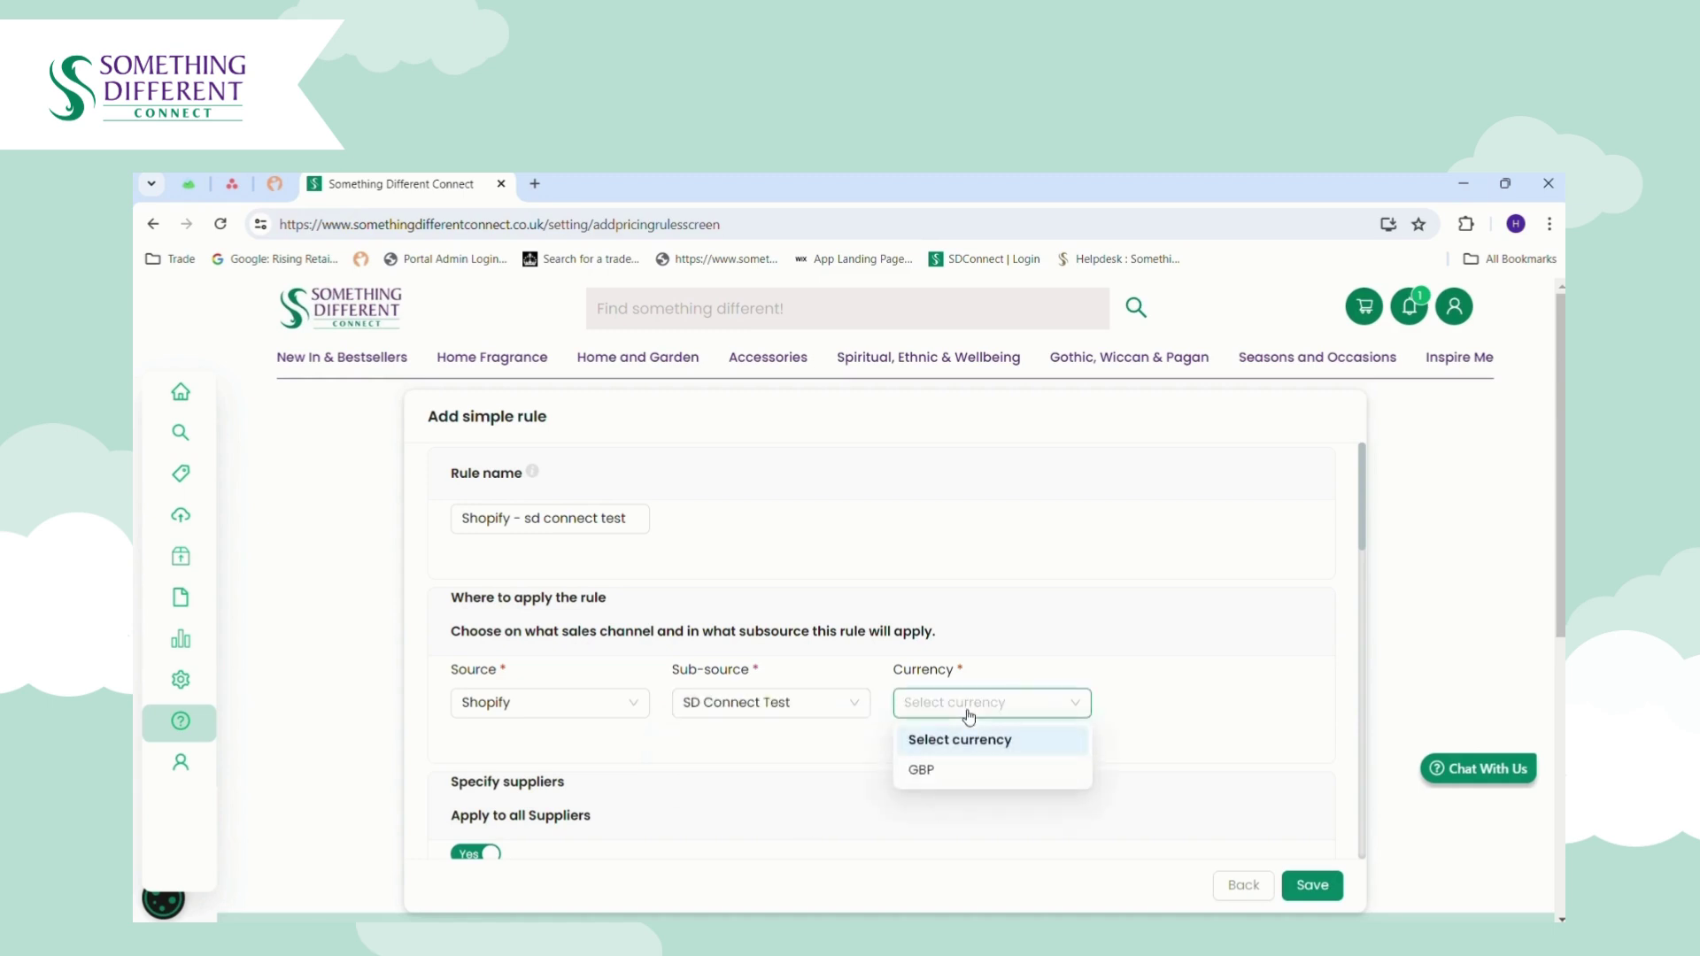
left_click(960, 772)
Toggle Apply to all Categories off and back on so every category stays covered.
scroll(1367, 533, "down", 1)
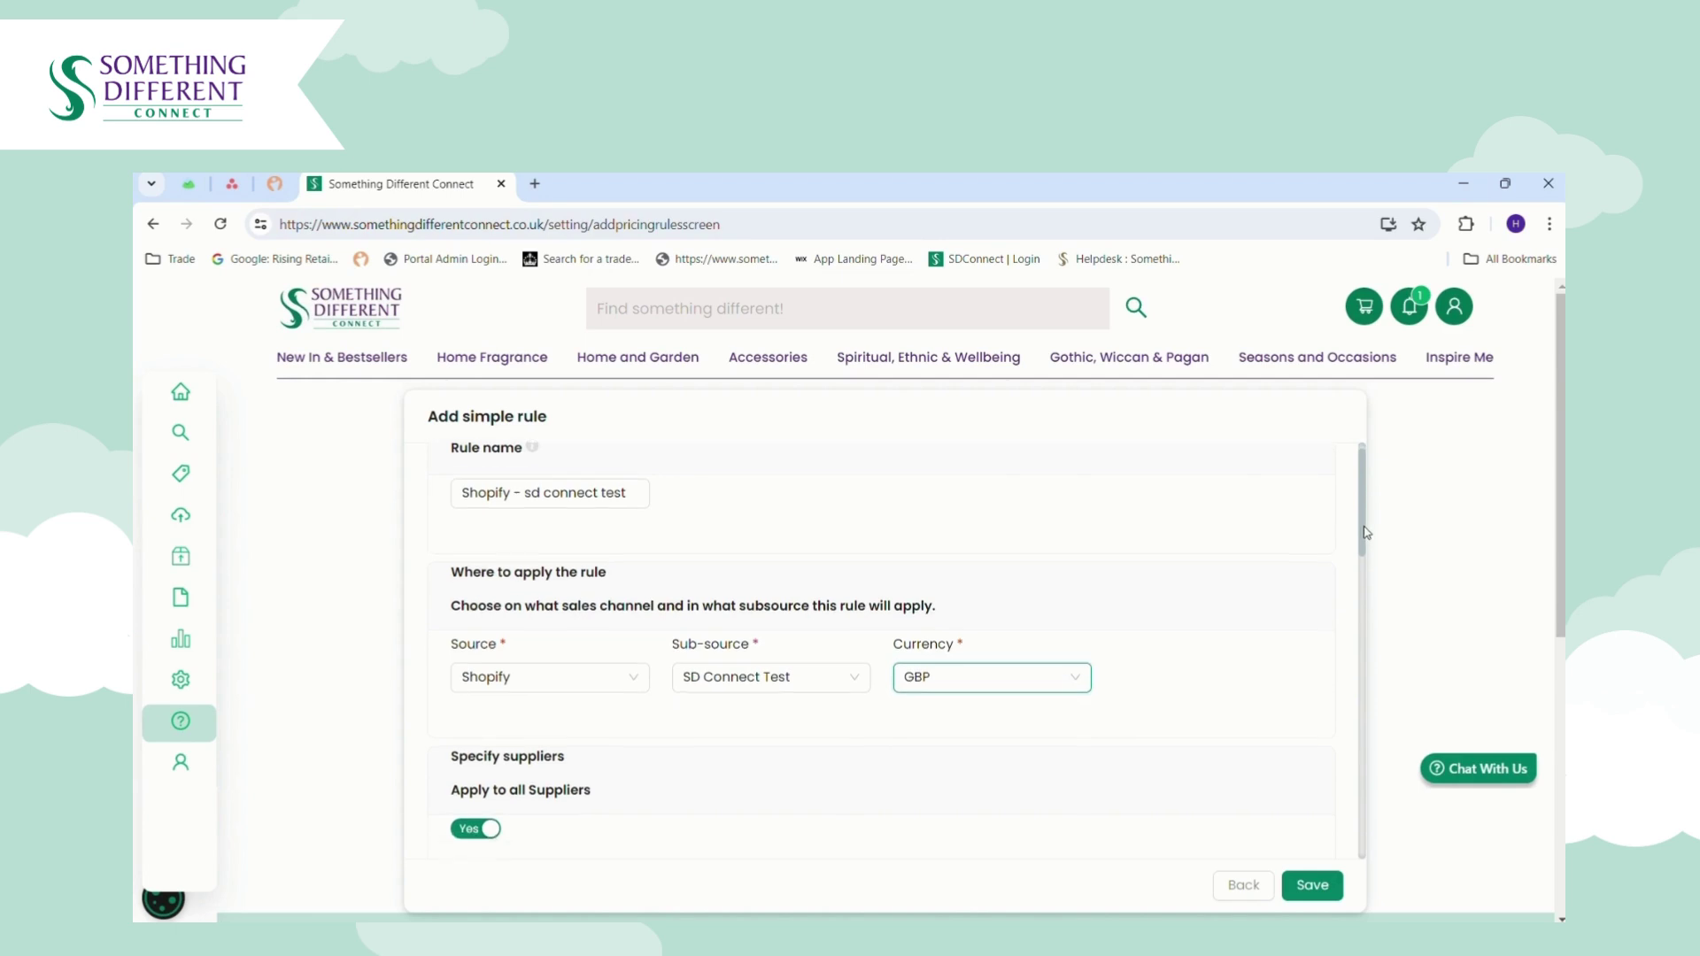
scroll(1364, 533, "down", 3)
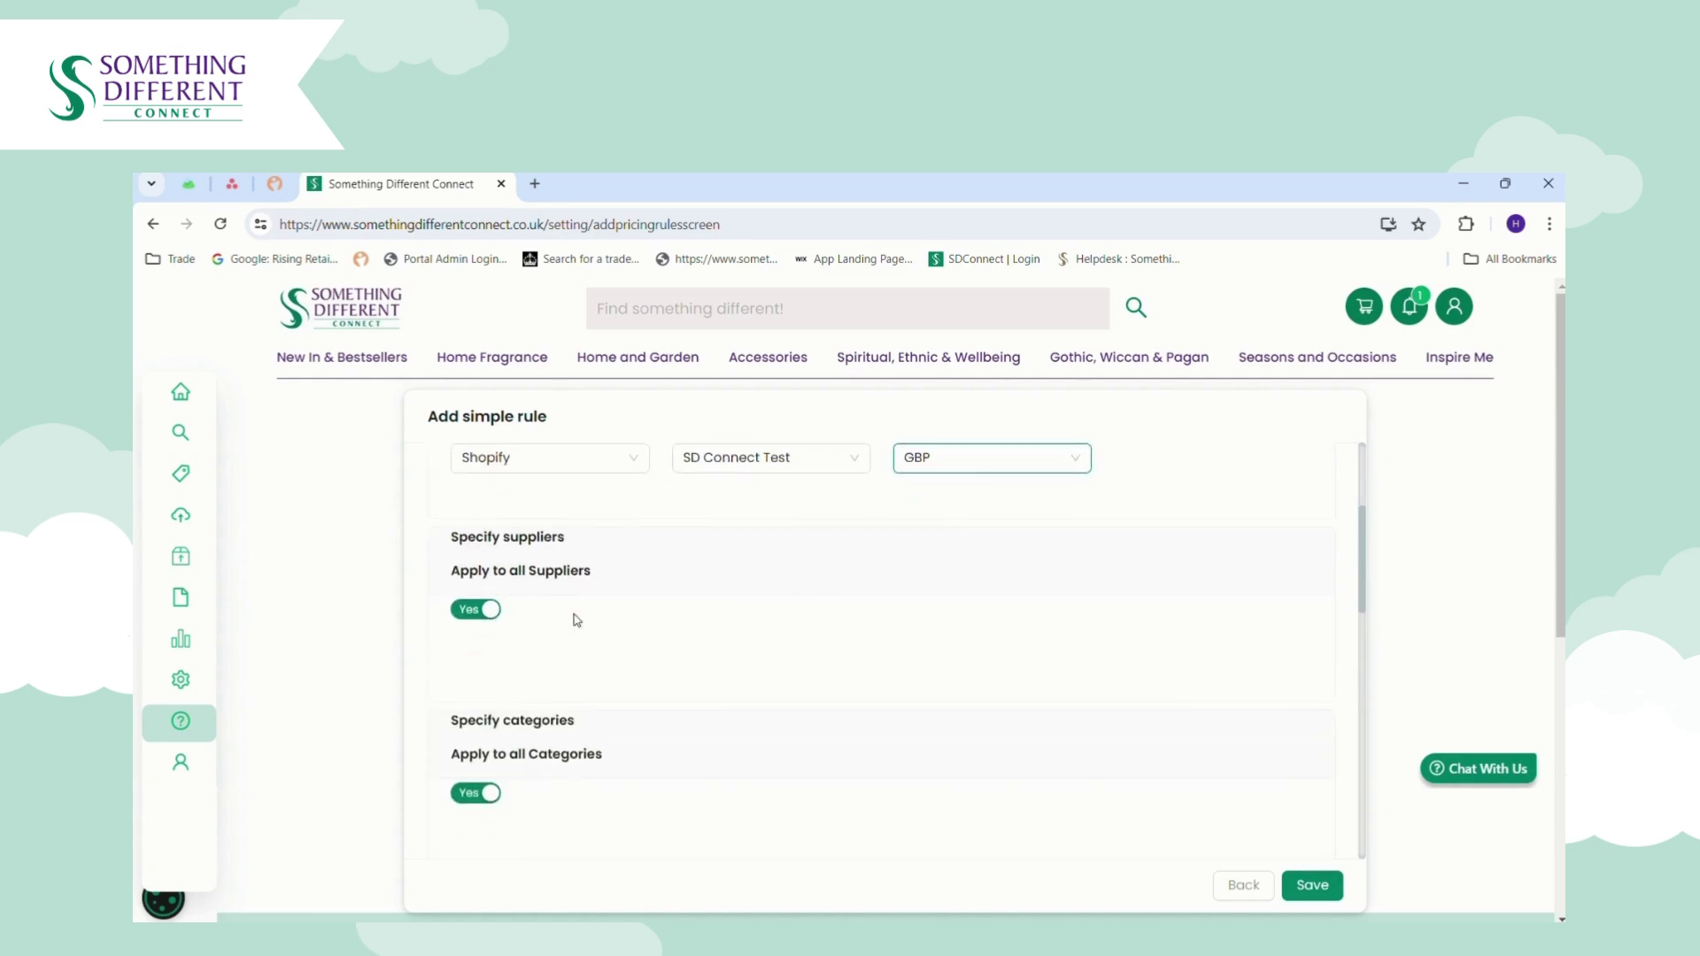
scroll(1364, 590, "down", 3)
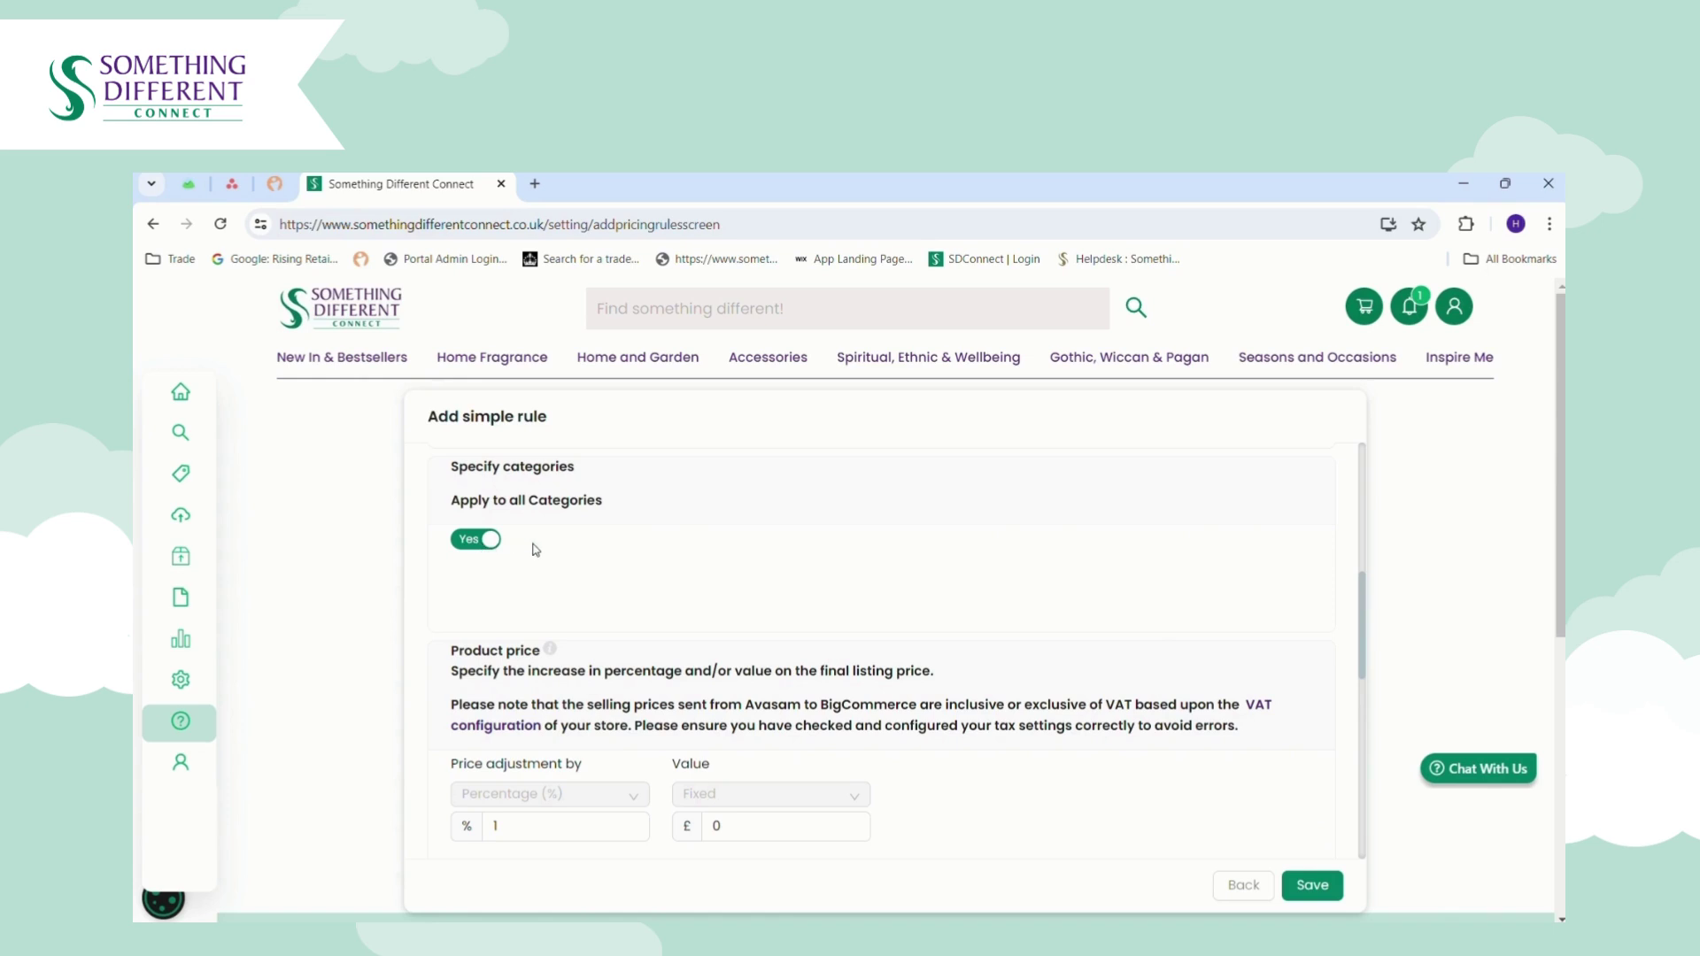
left_click(471, 543)
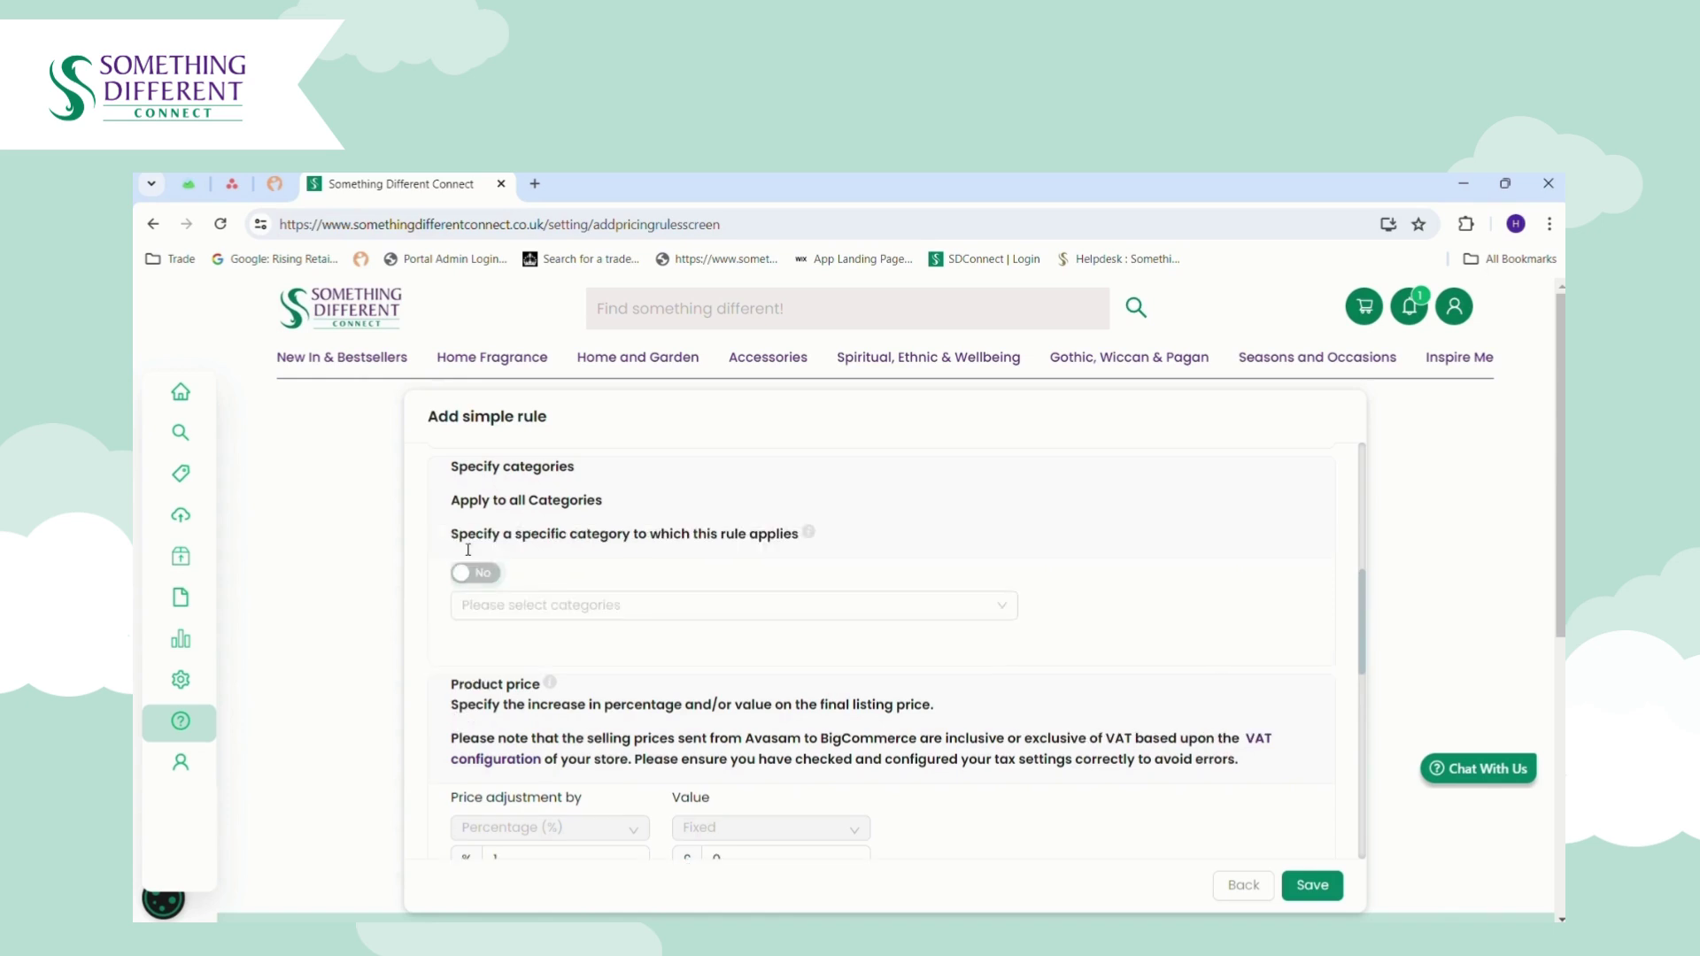
left_click(525, 606)
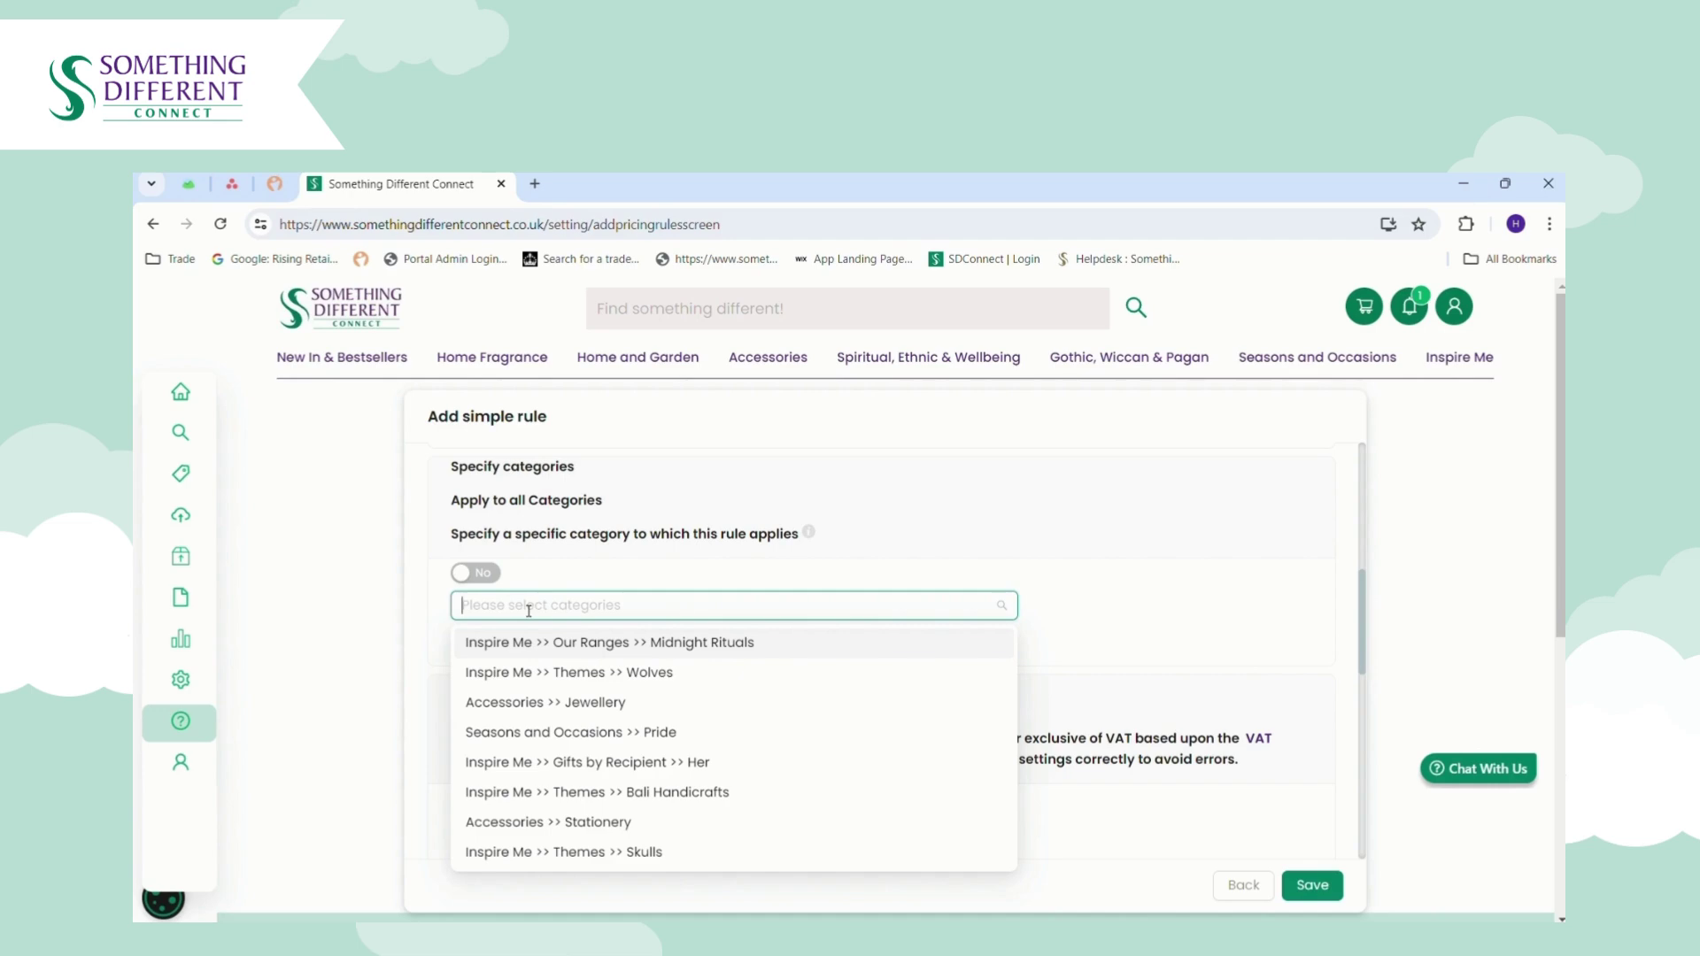
left_click(475, 572)
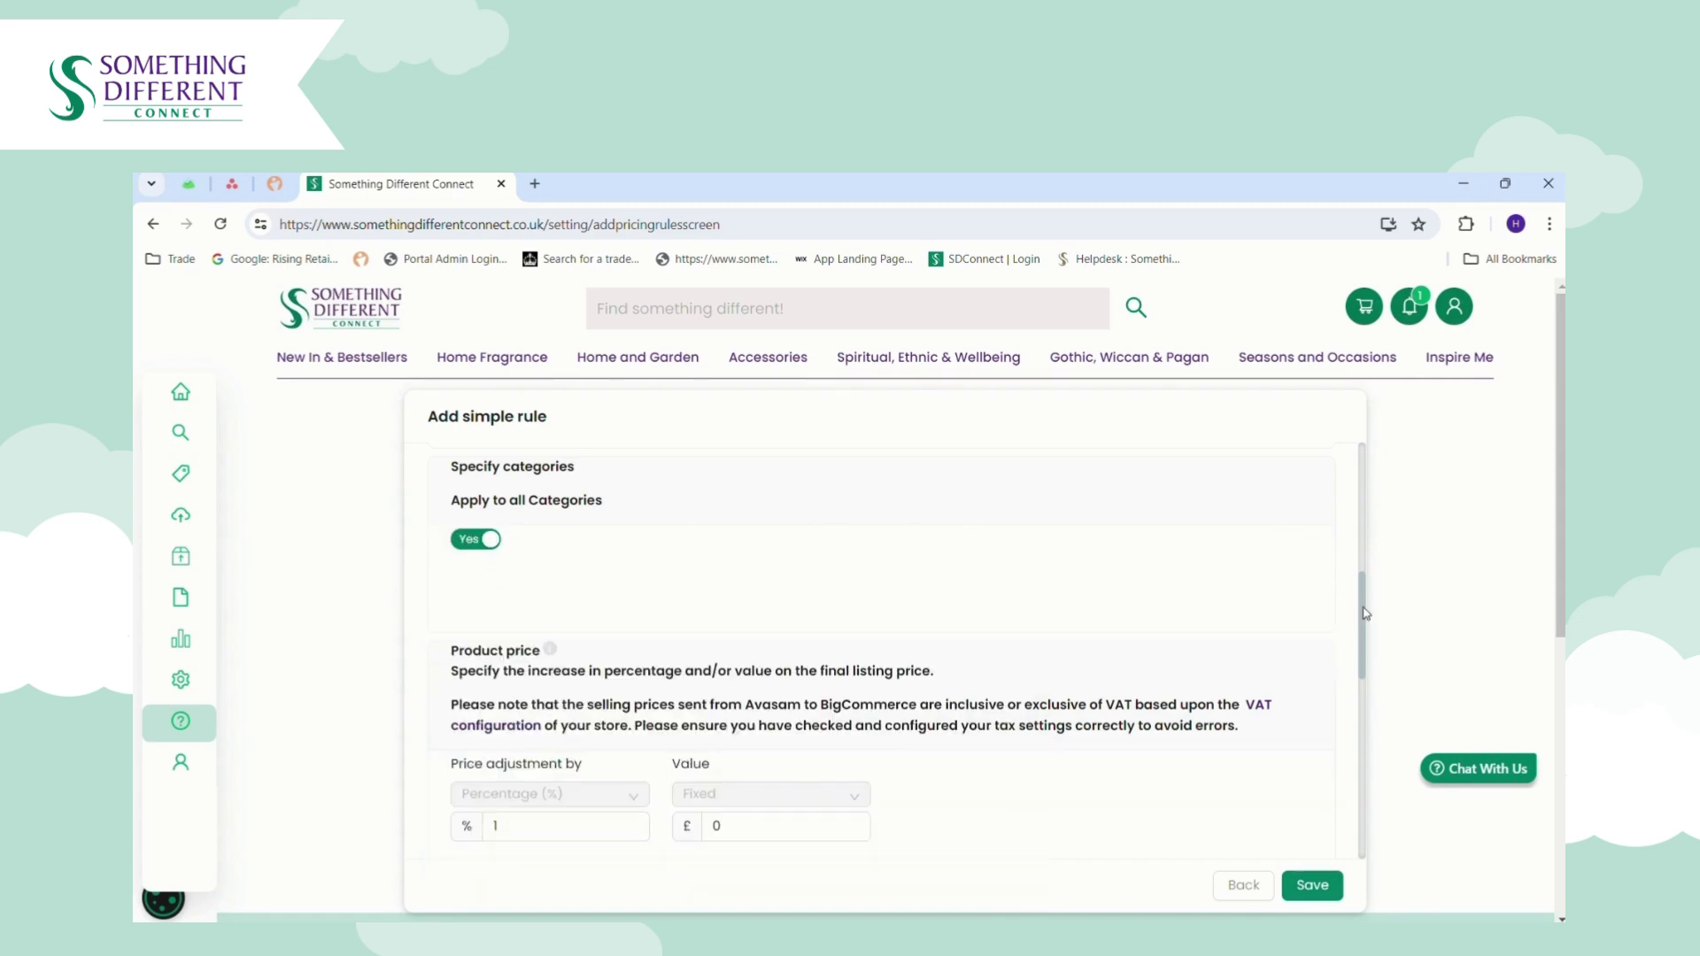
Enter a 100% product price increase, leaving the £ value field empty.
left_click_drag(1367, 620, 1376, 661)
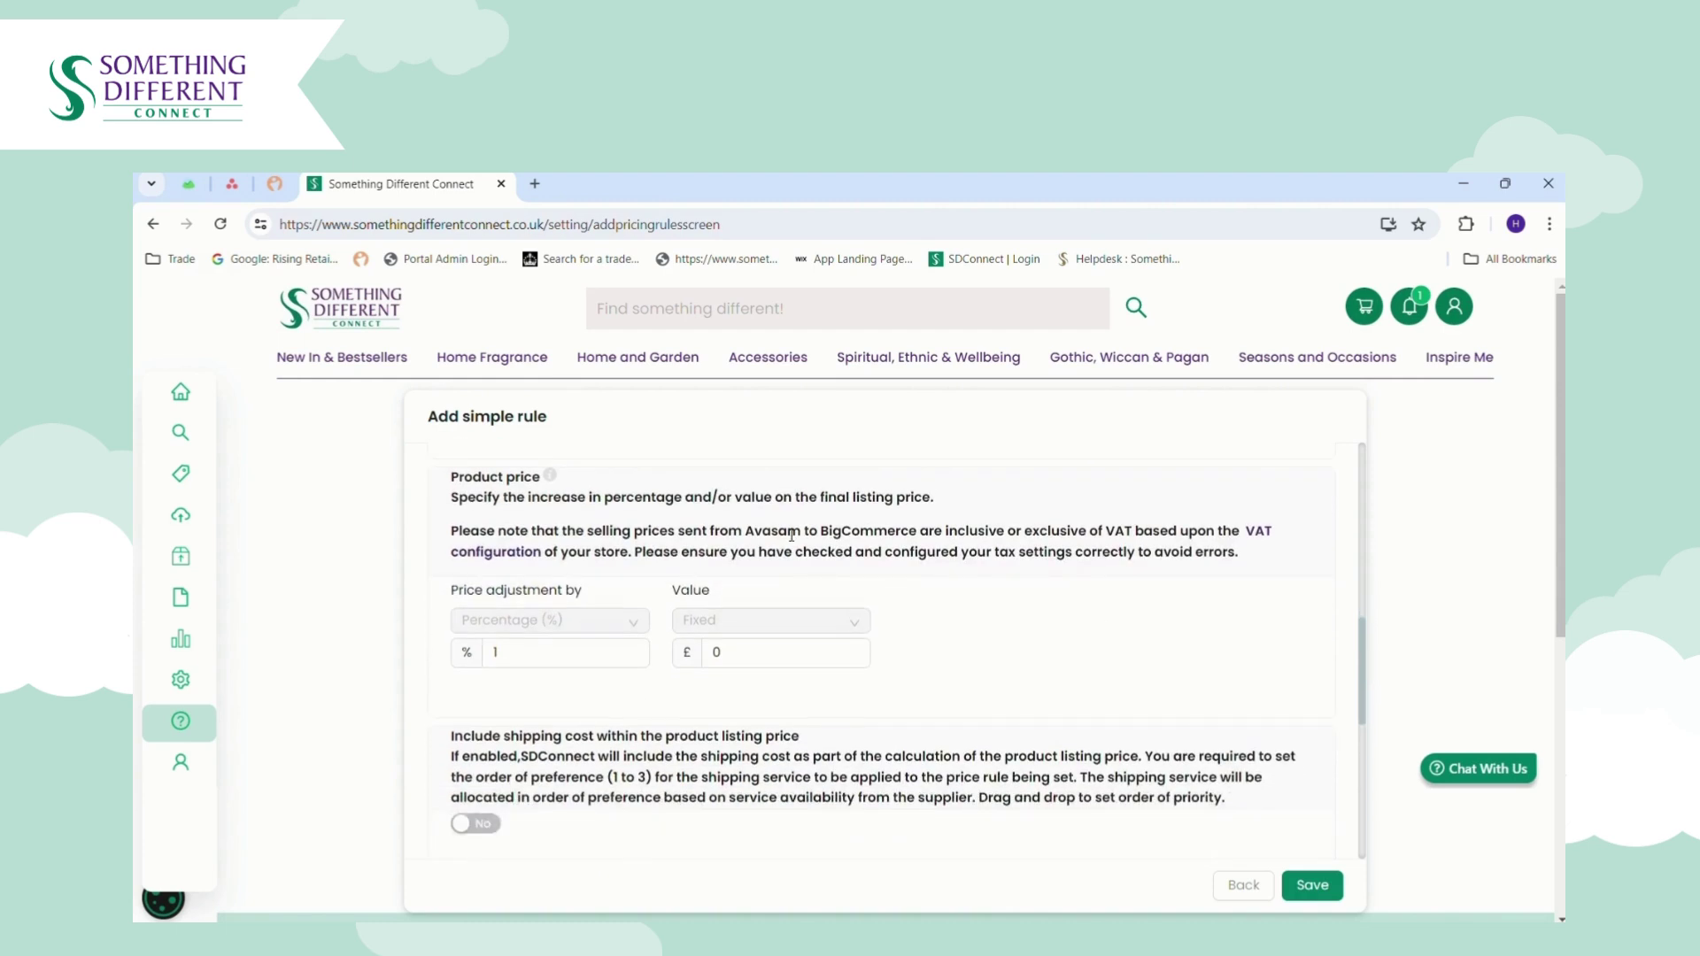
left_click(533, 661)
type("100")
left_click(718, 664)
Leave shipping cost excluded from the rule's price after toggling it repeatedly.
scroll(1371, 686, "down", 2)
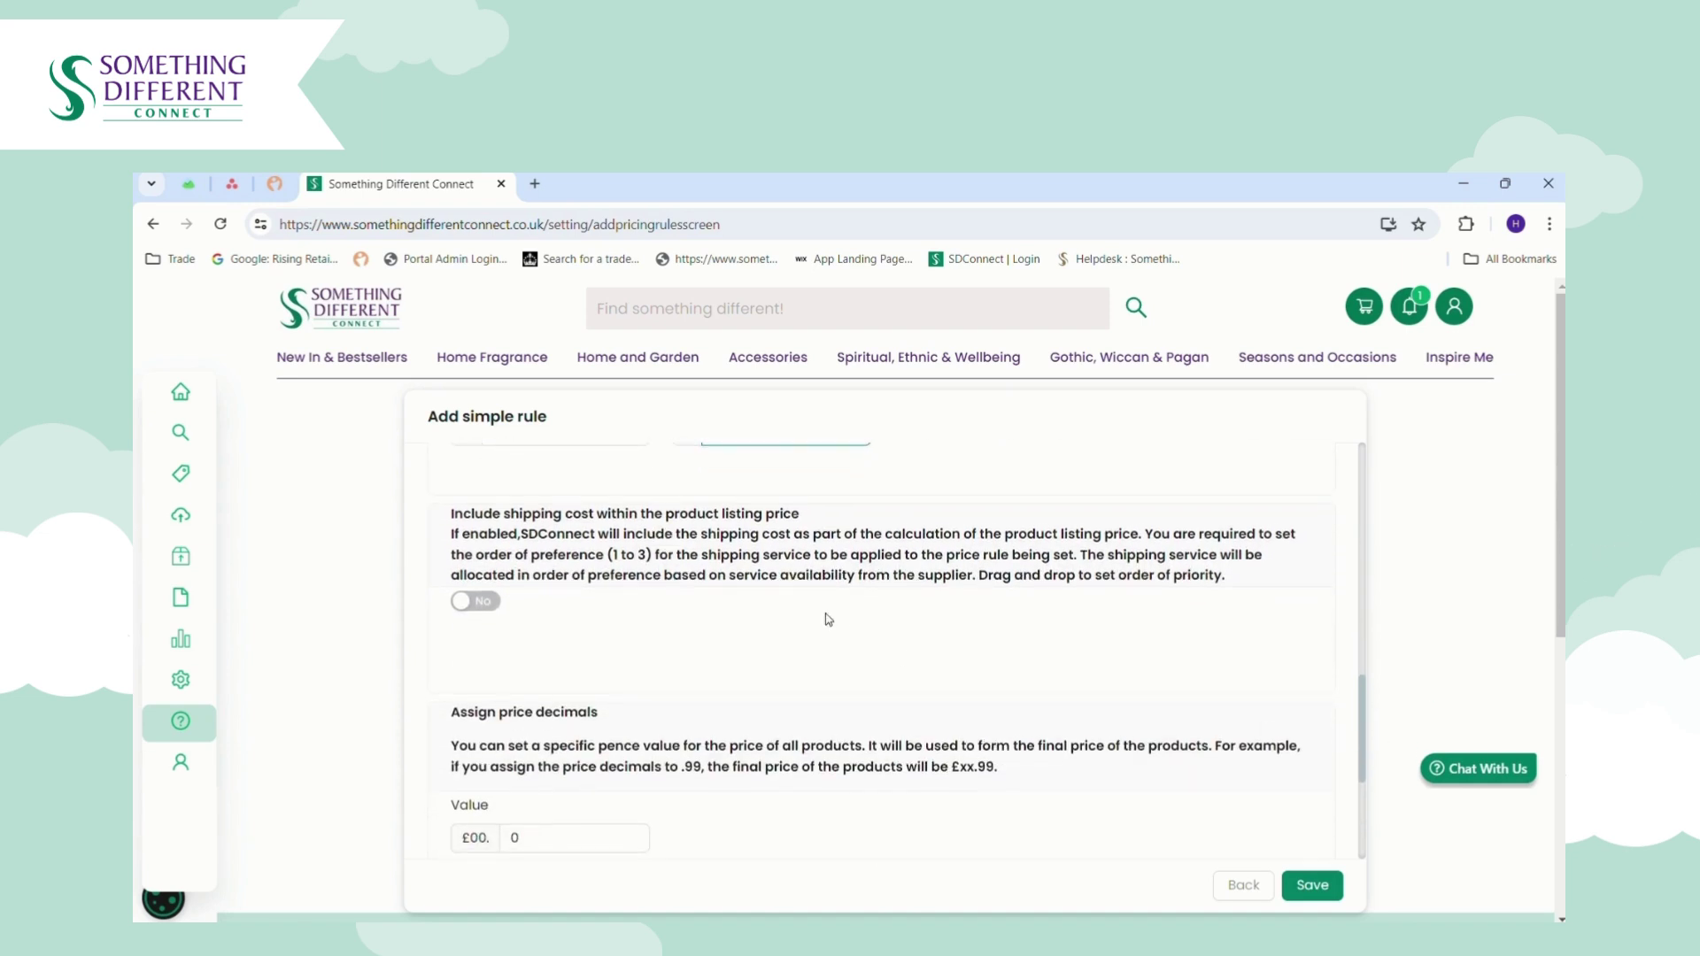
left_click(487, 600)
left_click(490, 599)
left_click(490, 599)
left_click(490, 600)
left_click(493, 605)
left_click(495, 611)
left_click(495, 611)
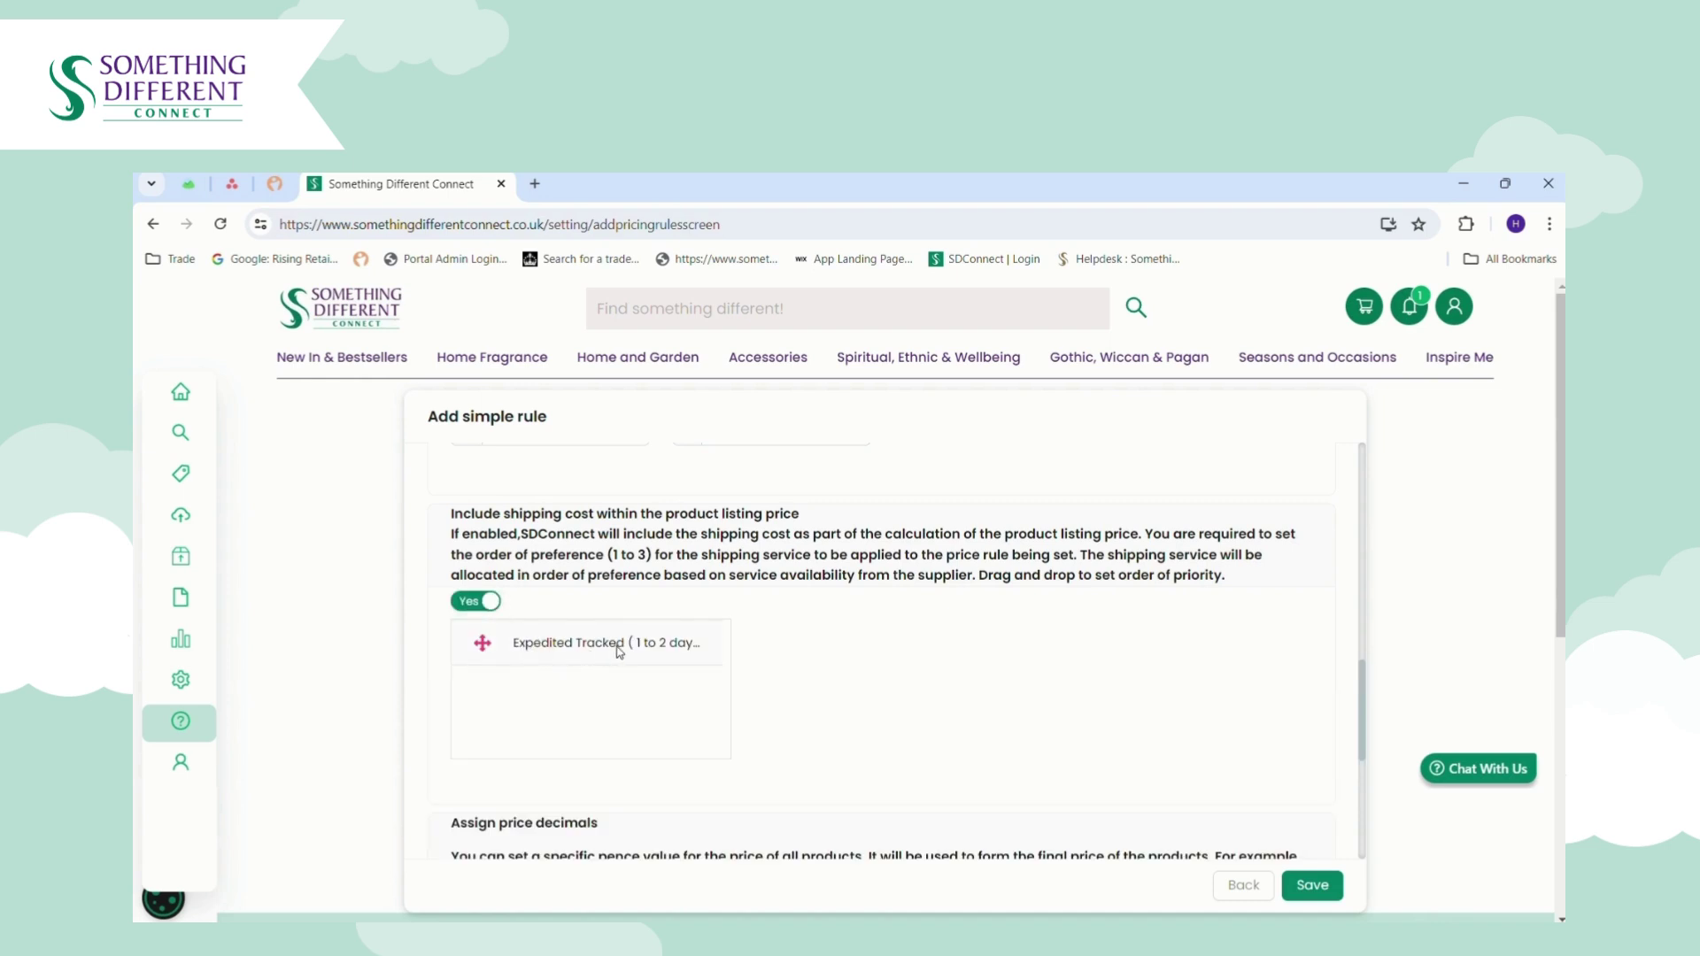
left_click(481, 602)
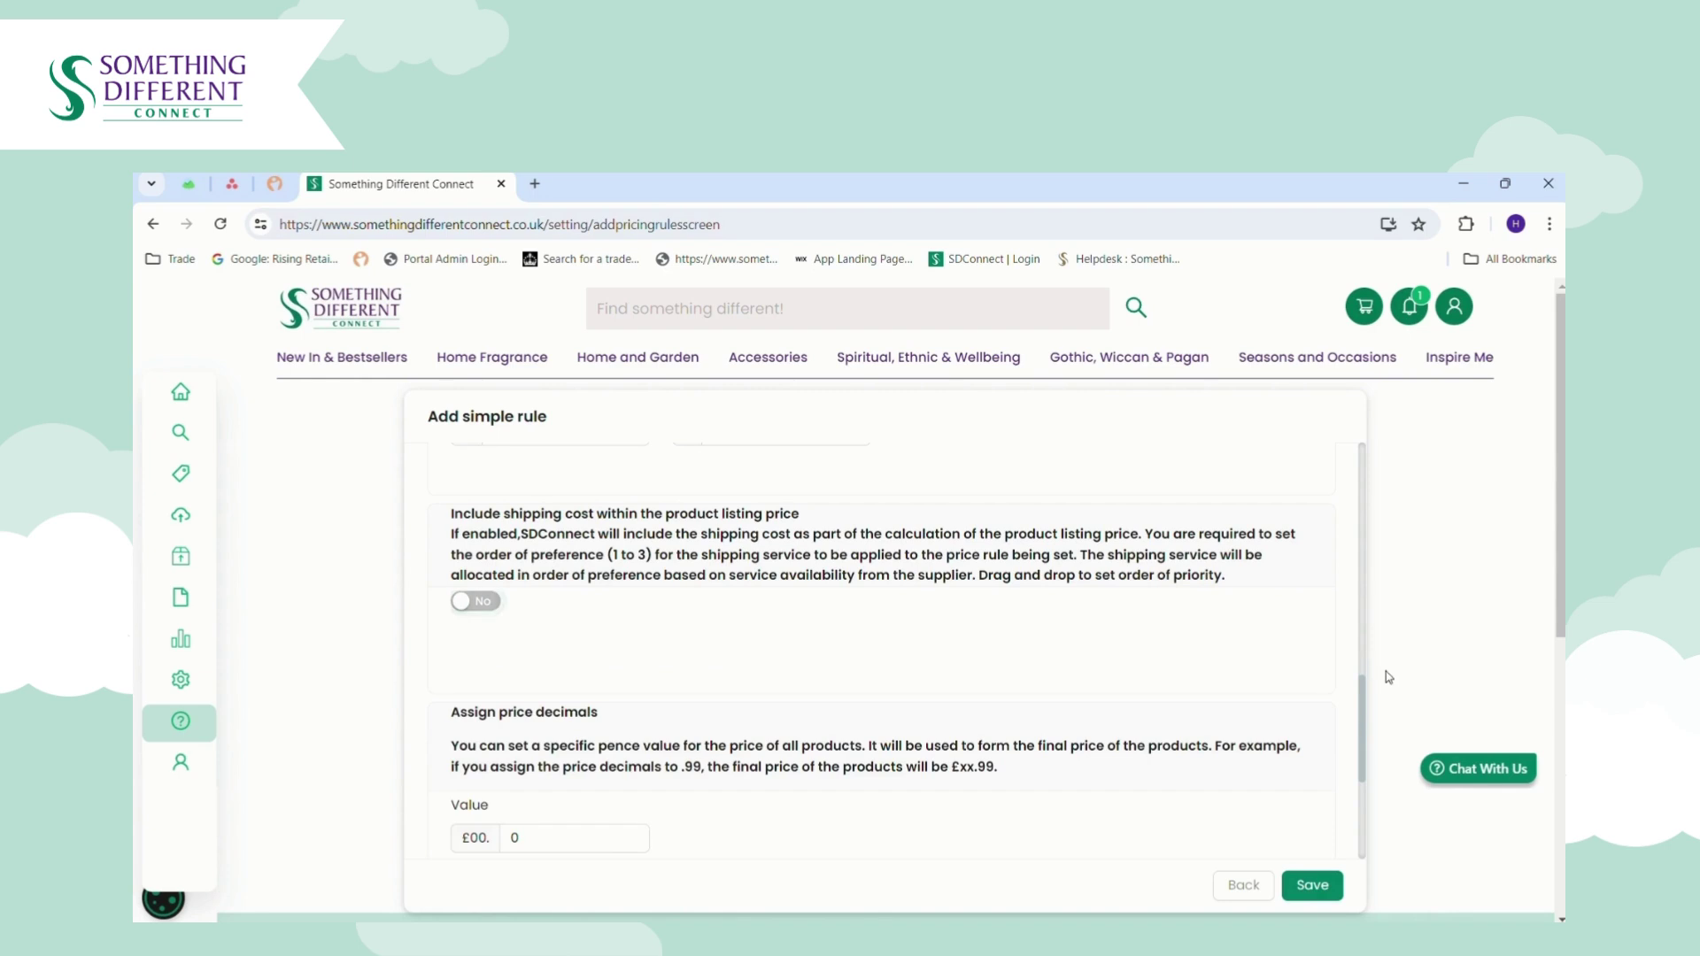
Set price decimals to 99, acknowledge the terms and save the rule.
left_click_drag(1364, 708, 1371, 761)
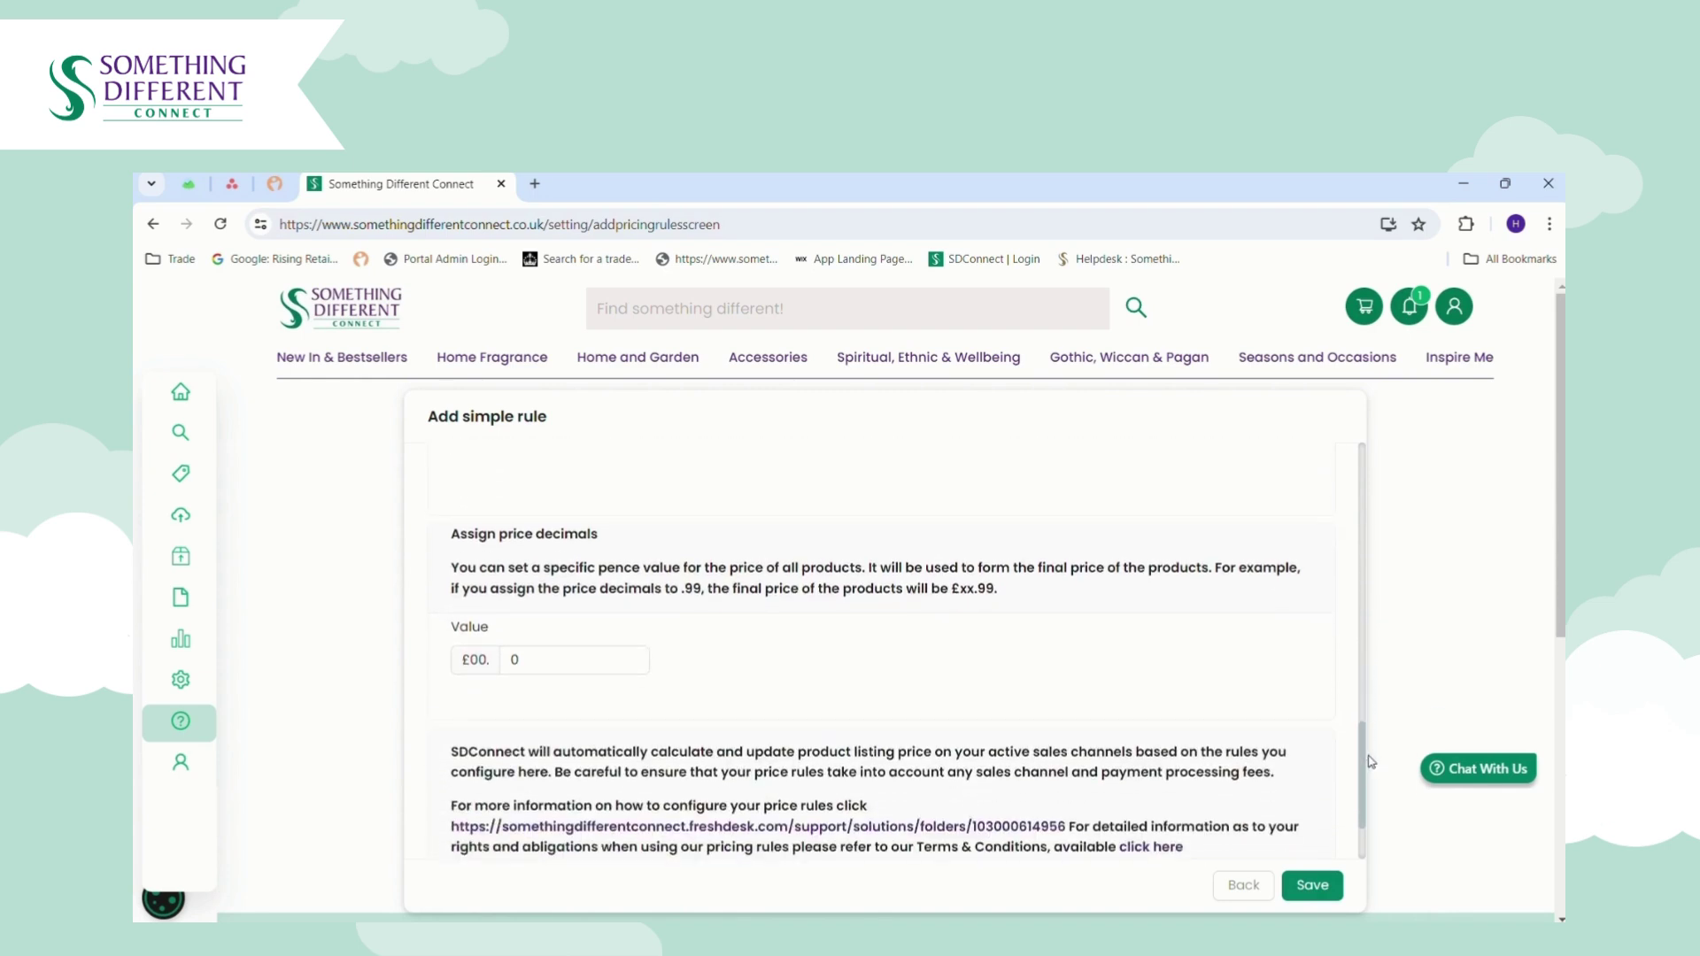
left_click(579, 676)
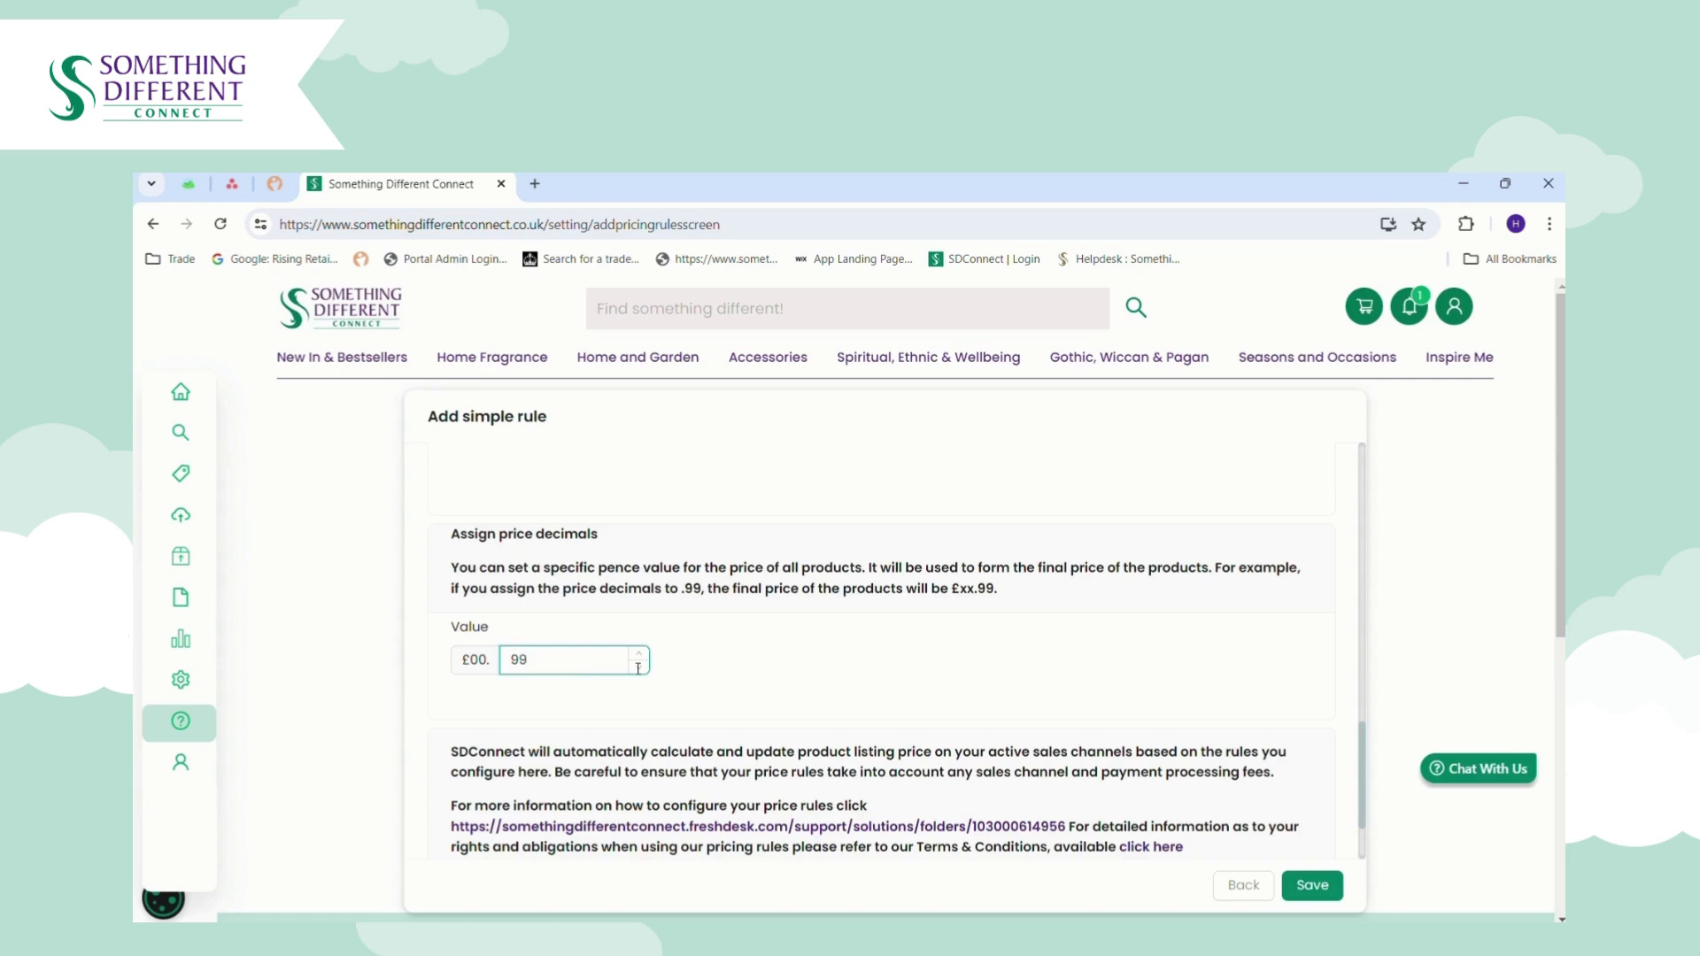
left_click_drag(1364, 753, 1373, 805)
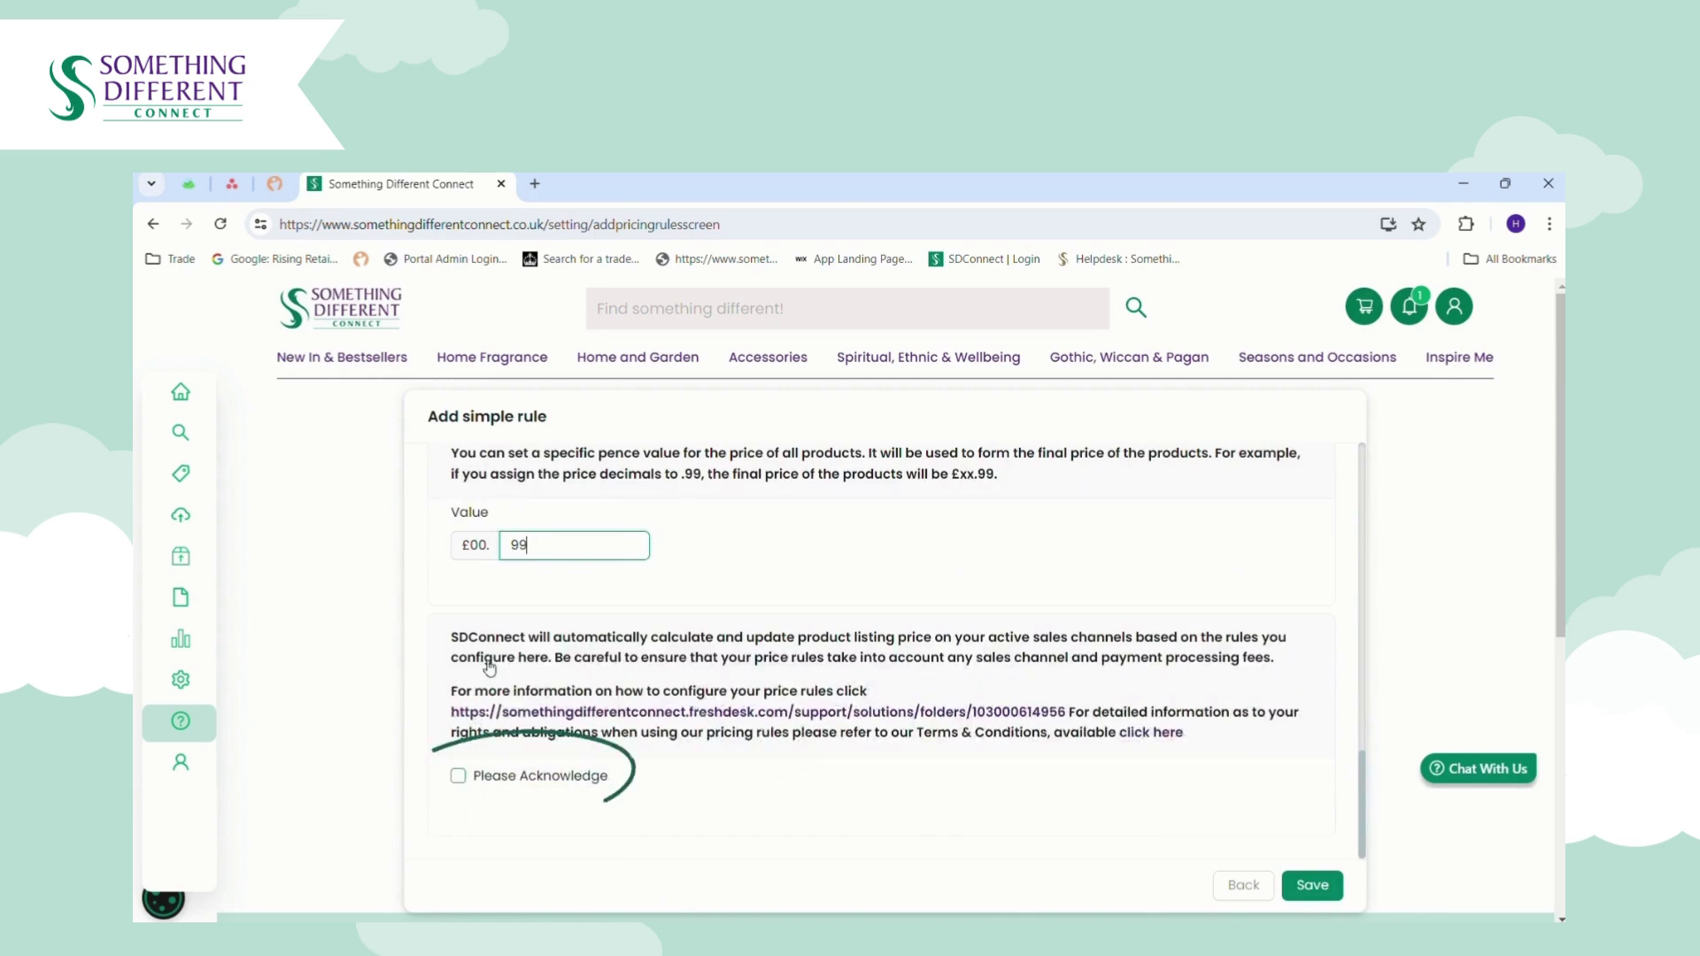
left_click(458, 776)
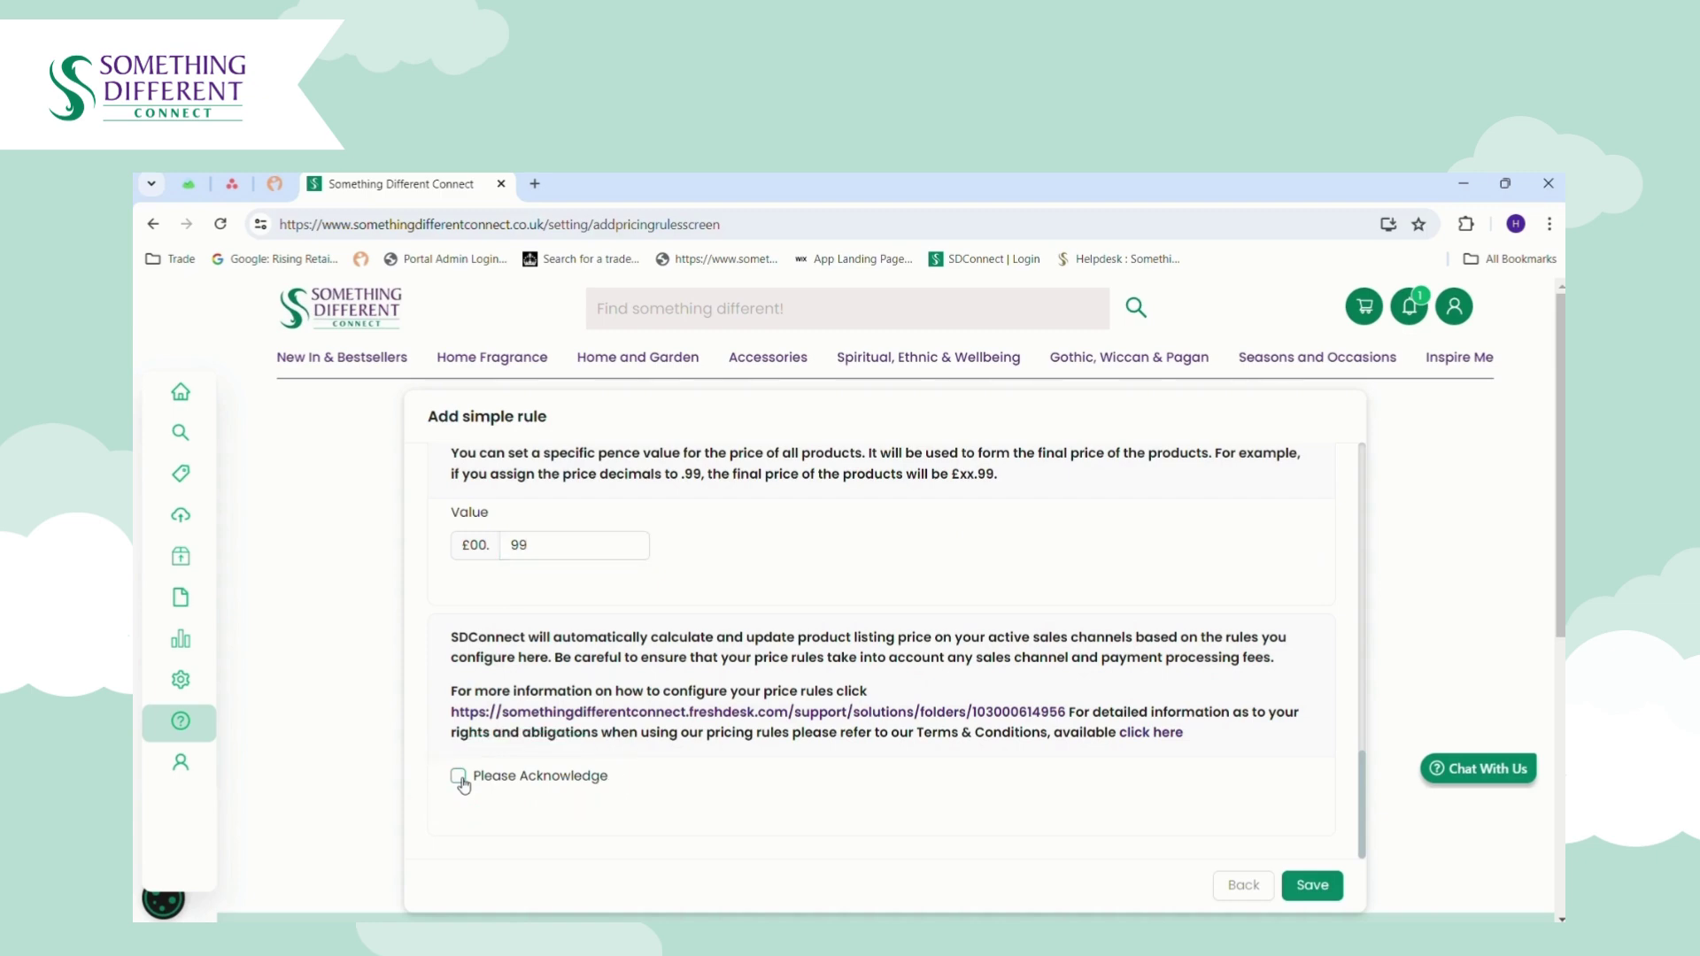
left_click(1309, 885)
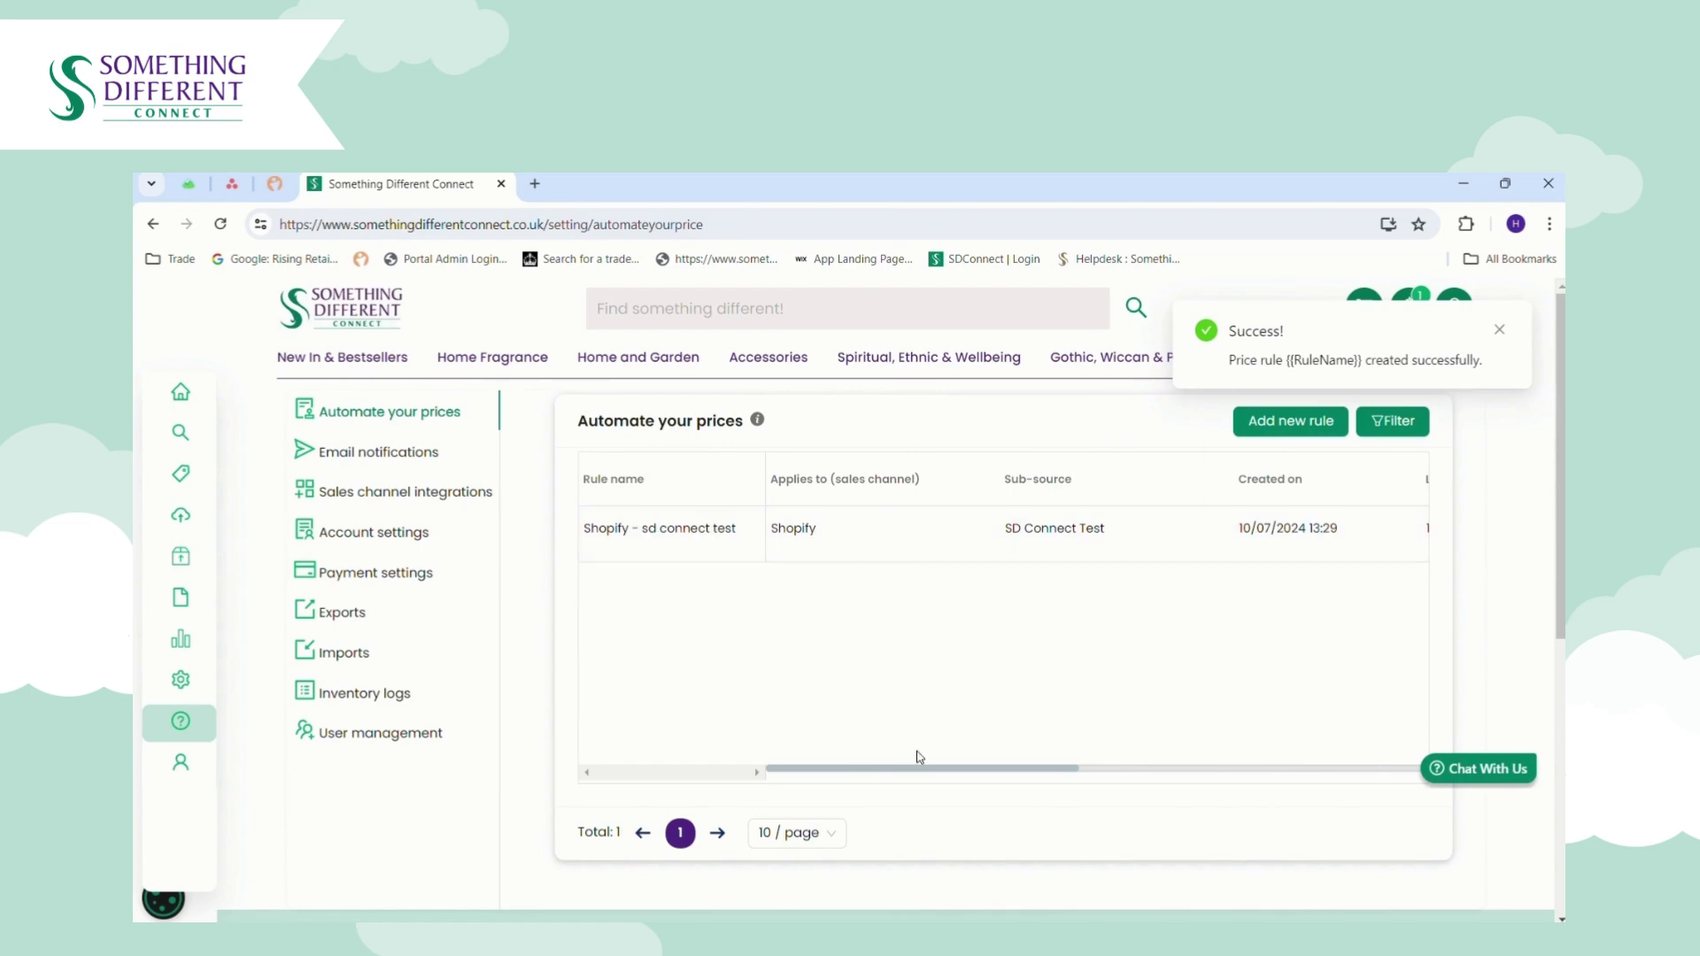
Toggle the Shopify rule's status off and on, then return to the Shopify listing via Listing Manager.
left_click_drag(919, 772, 1328, 773)
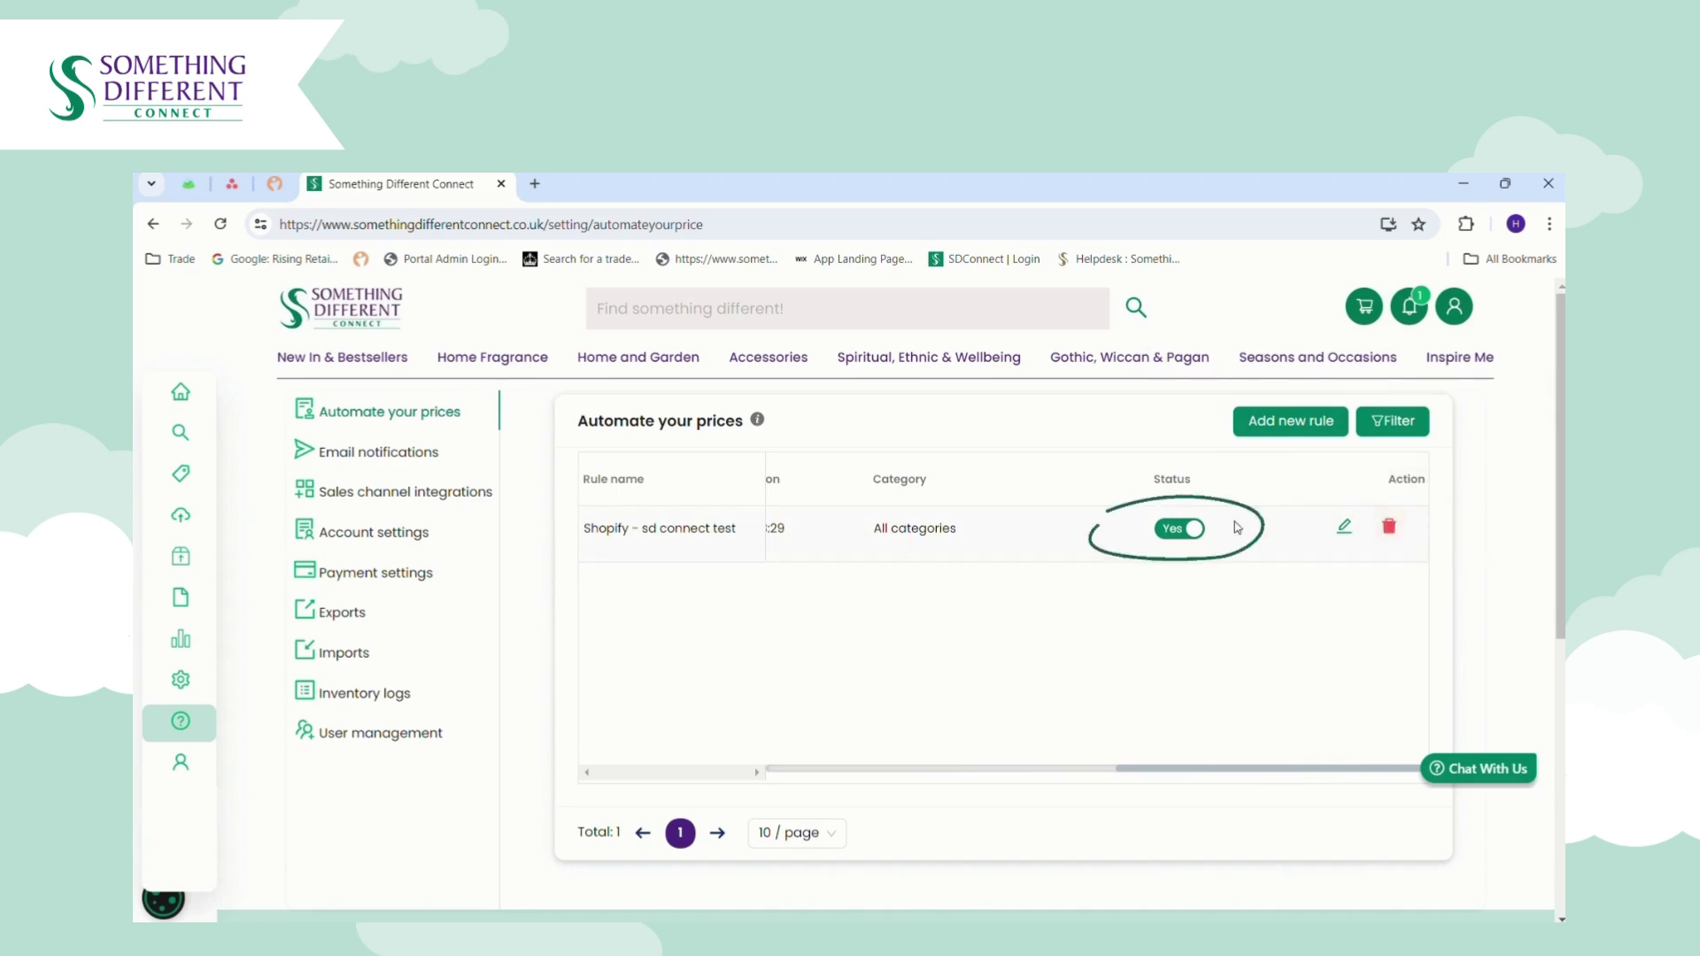
left_click(1176, 530)
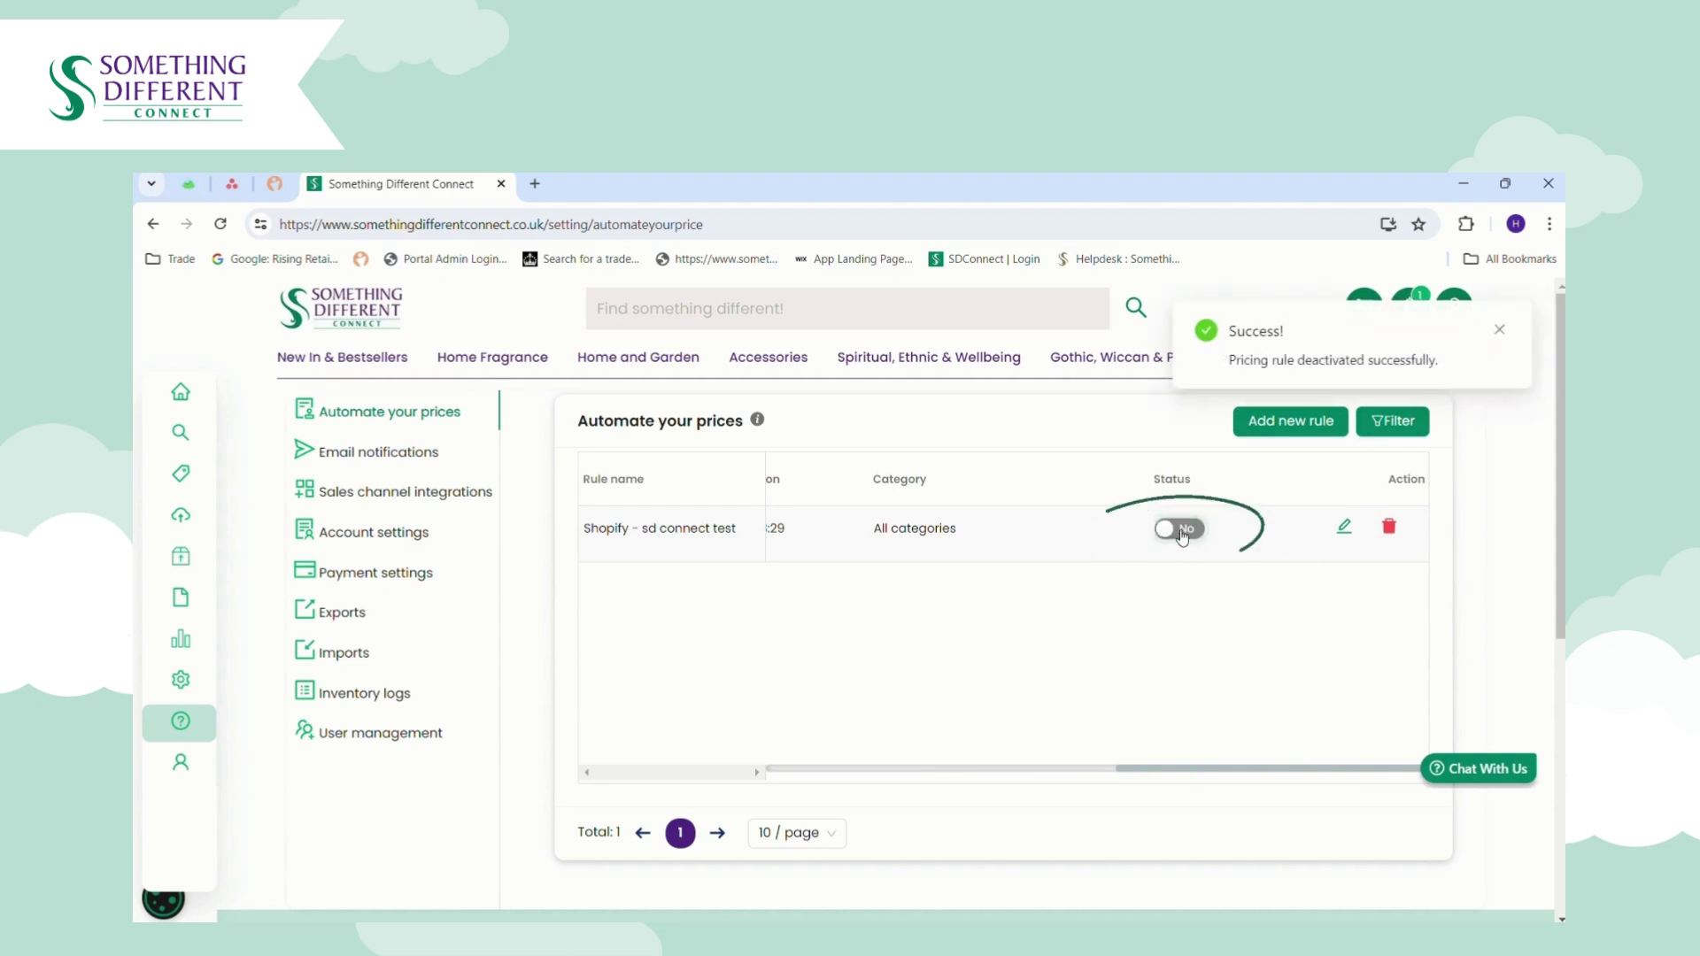
left_click(1182, 532)
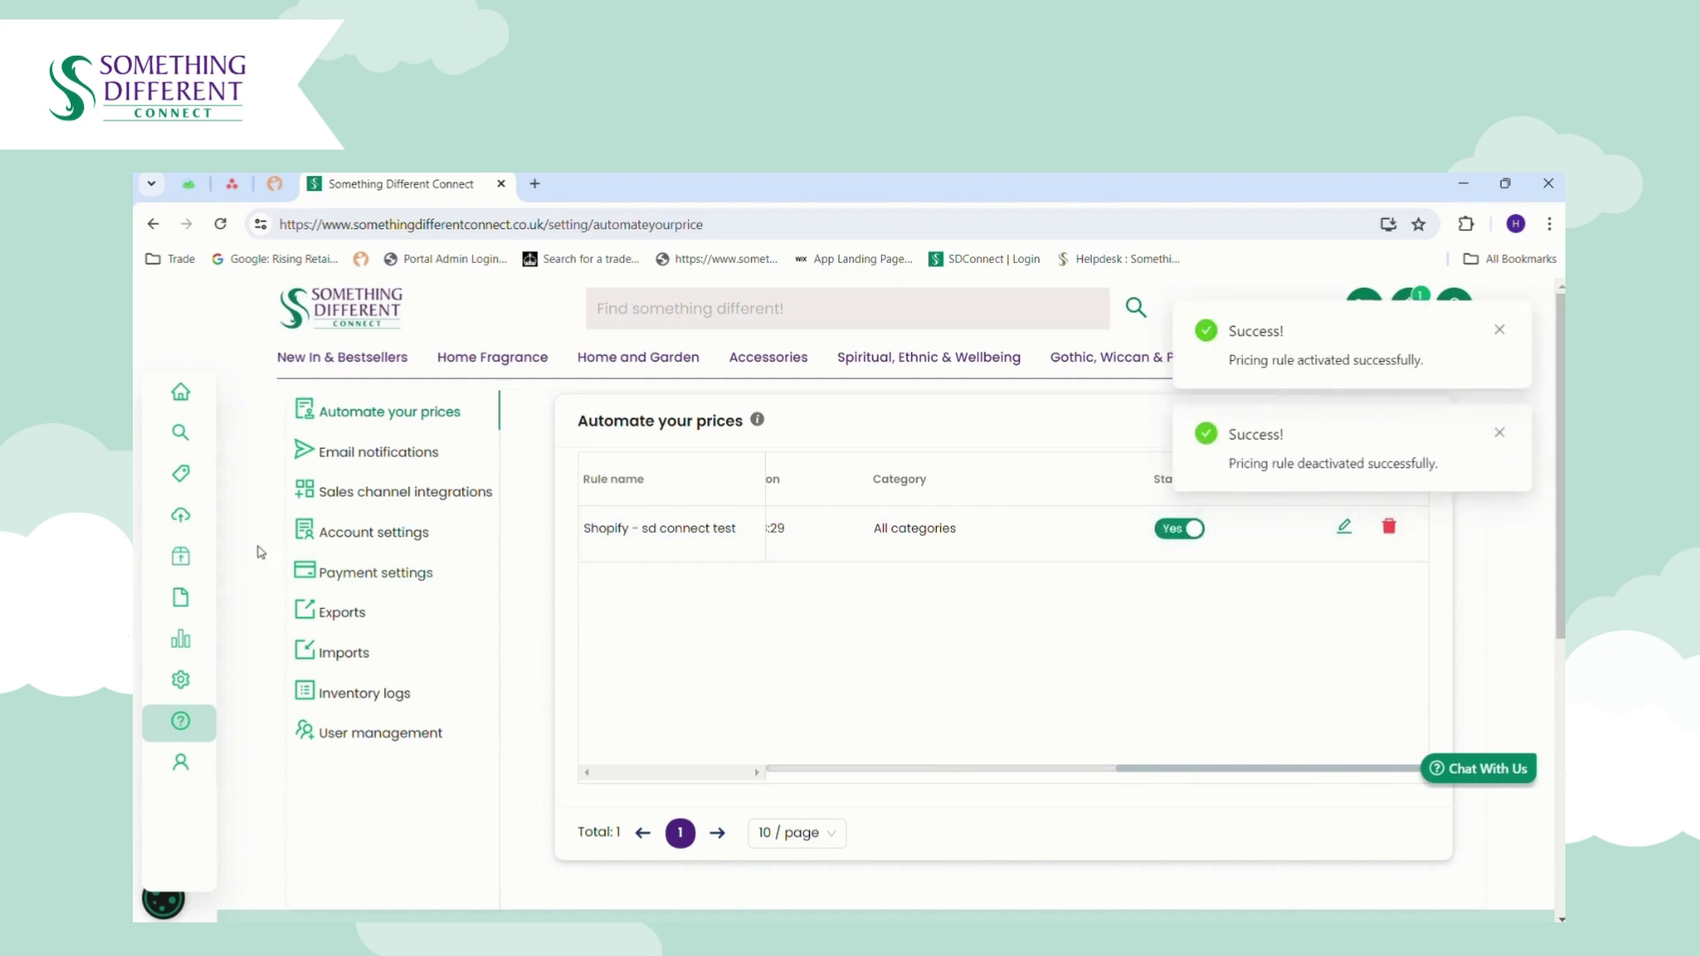
mouse_move(180, 521)
left_click(213, 607)
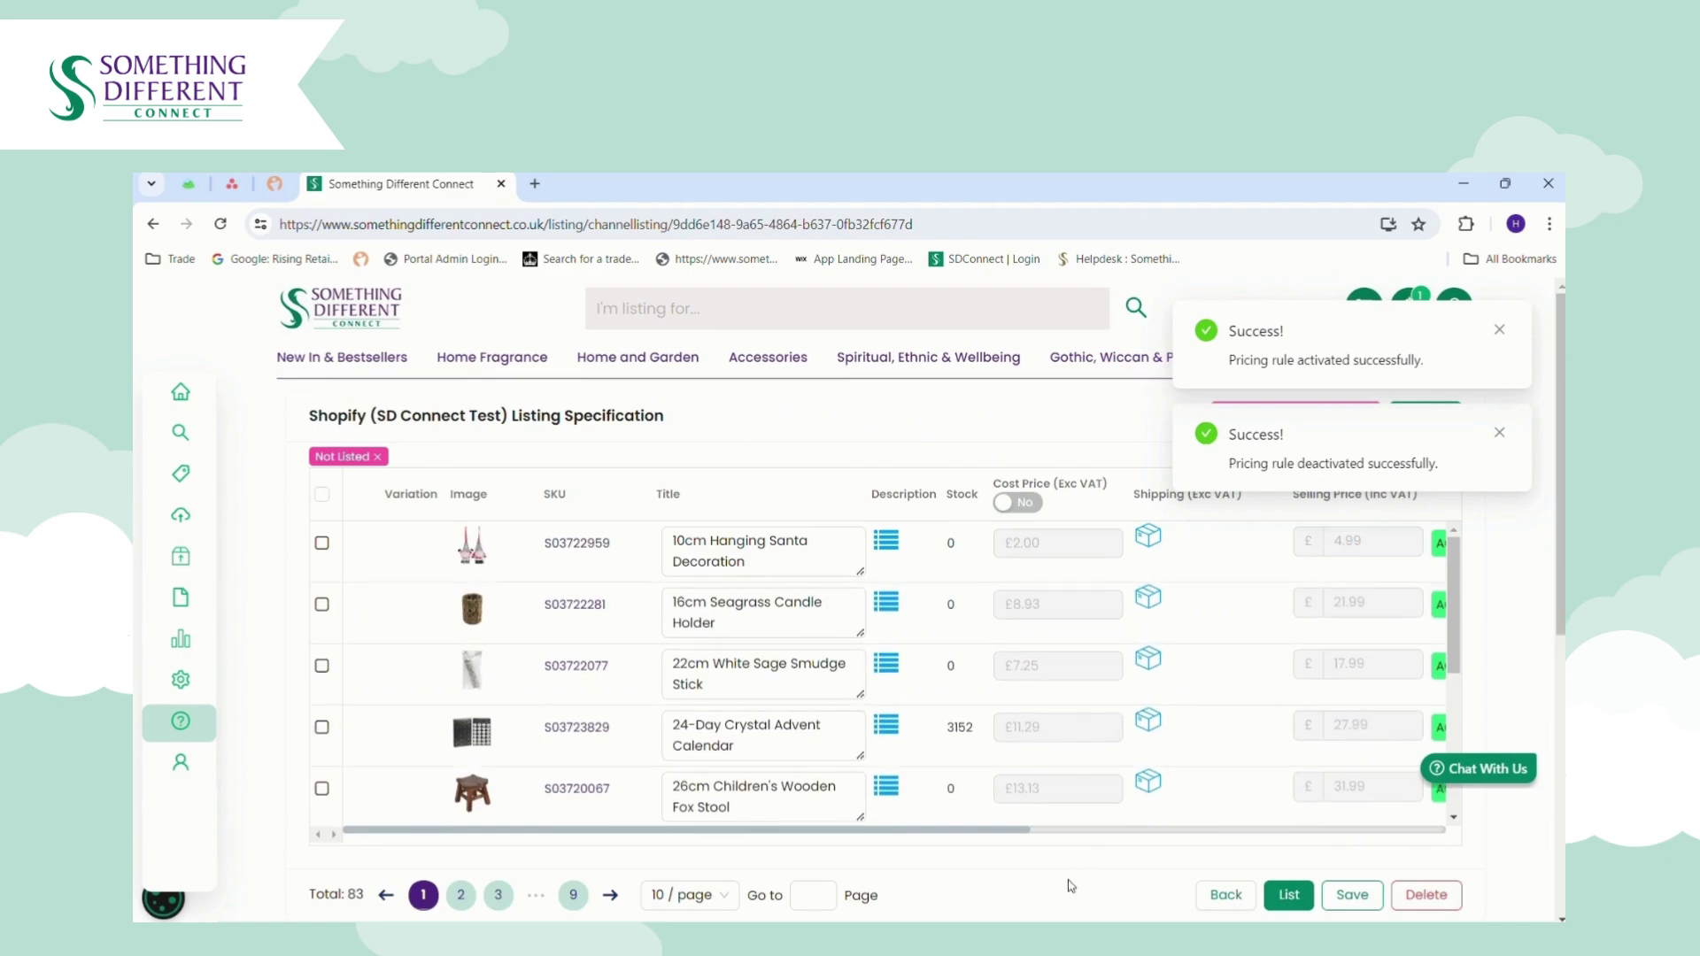
left_click_drag(1018, 830, 1155, 832)
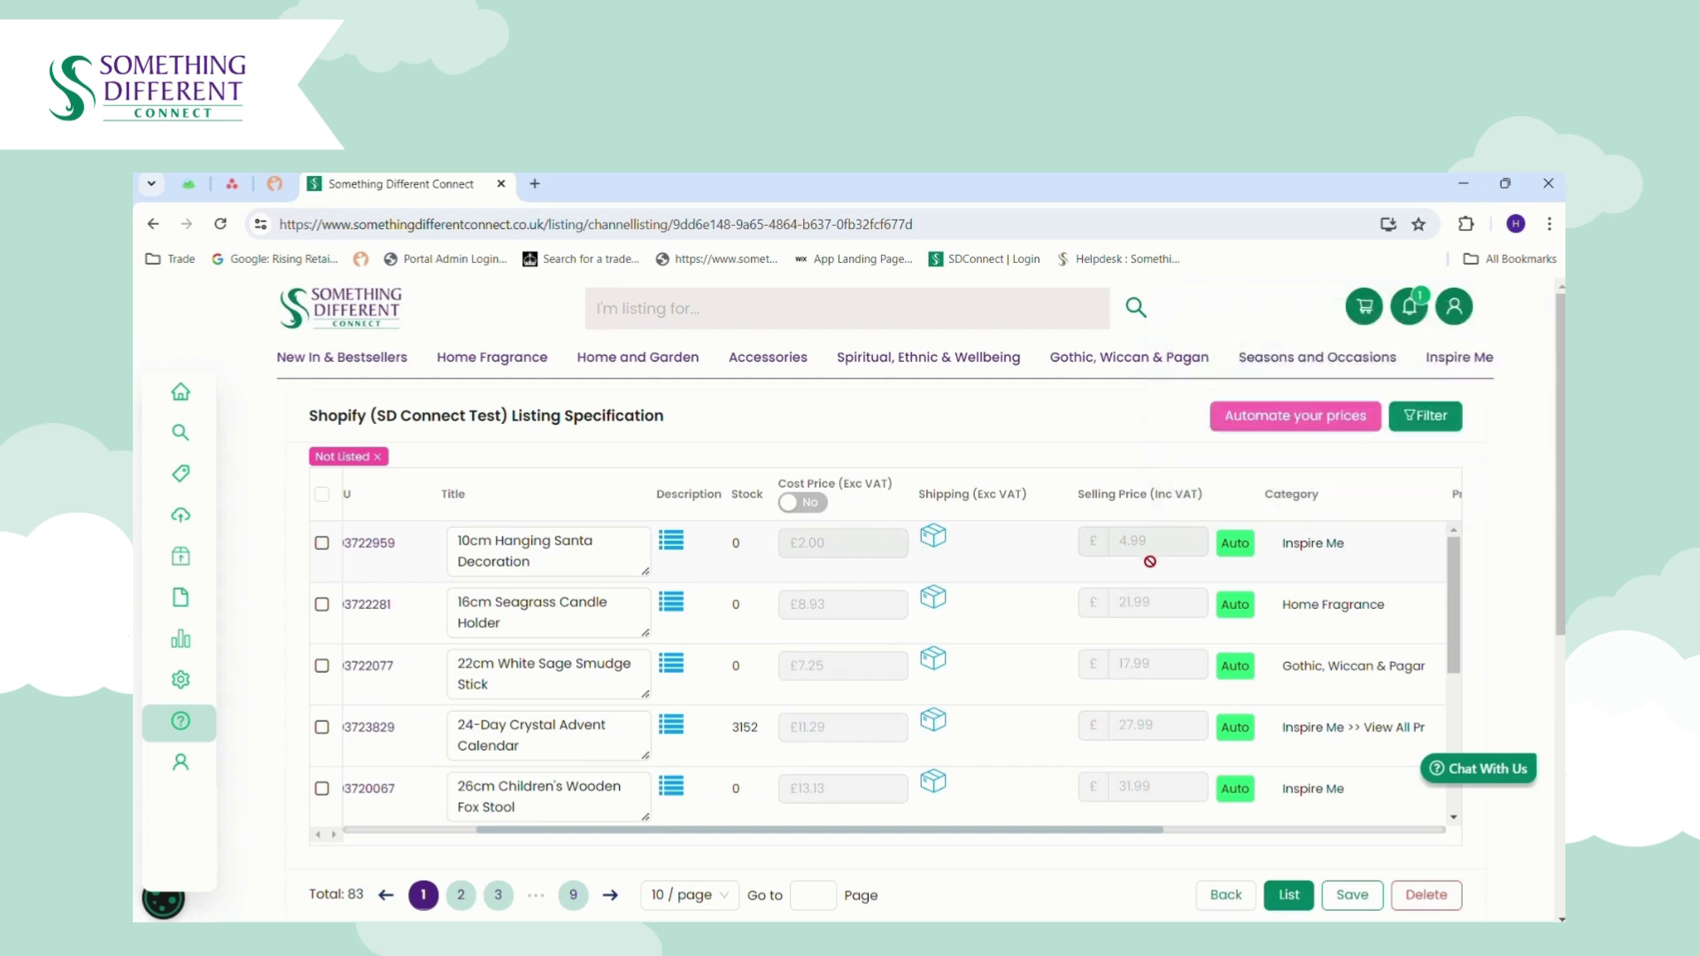
mouse_move(1235, 554)
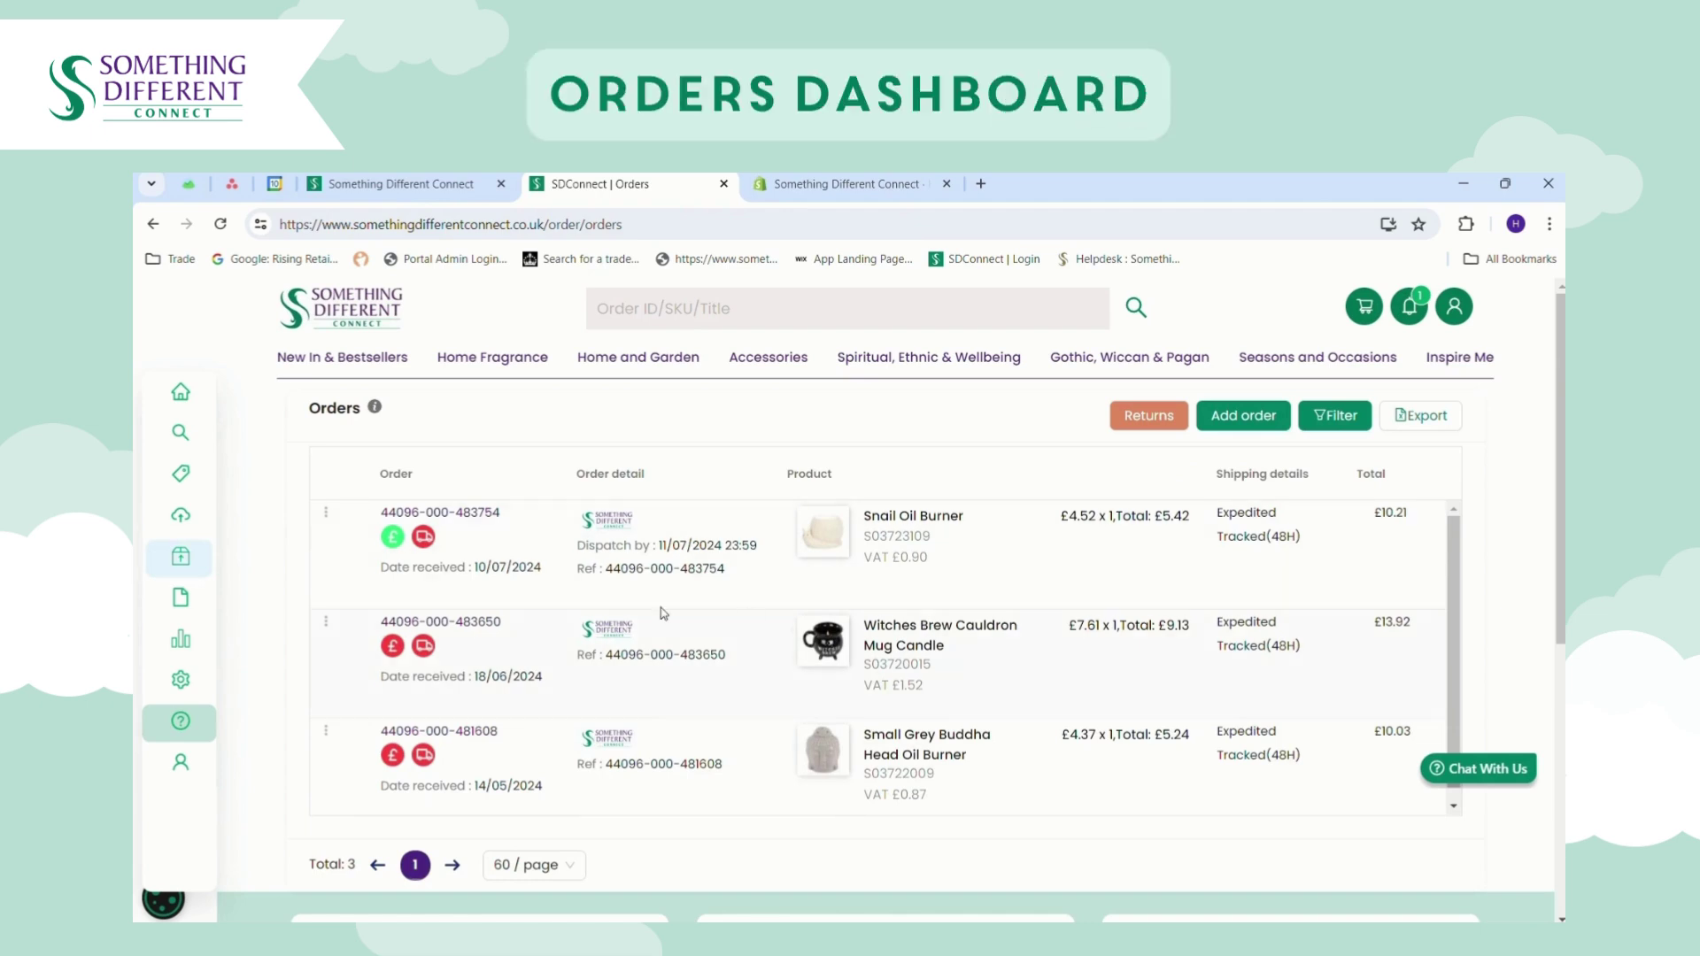
Check the three orders' paid or unpaid status and the second order's actions, then view the empty Returns page.
mouse_move(182, 586)
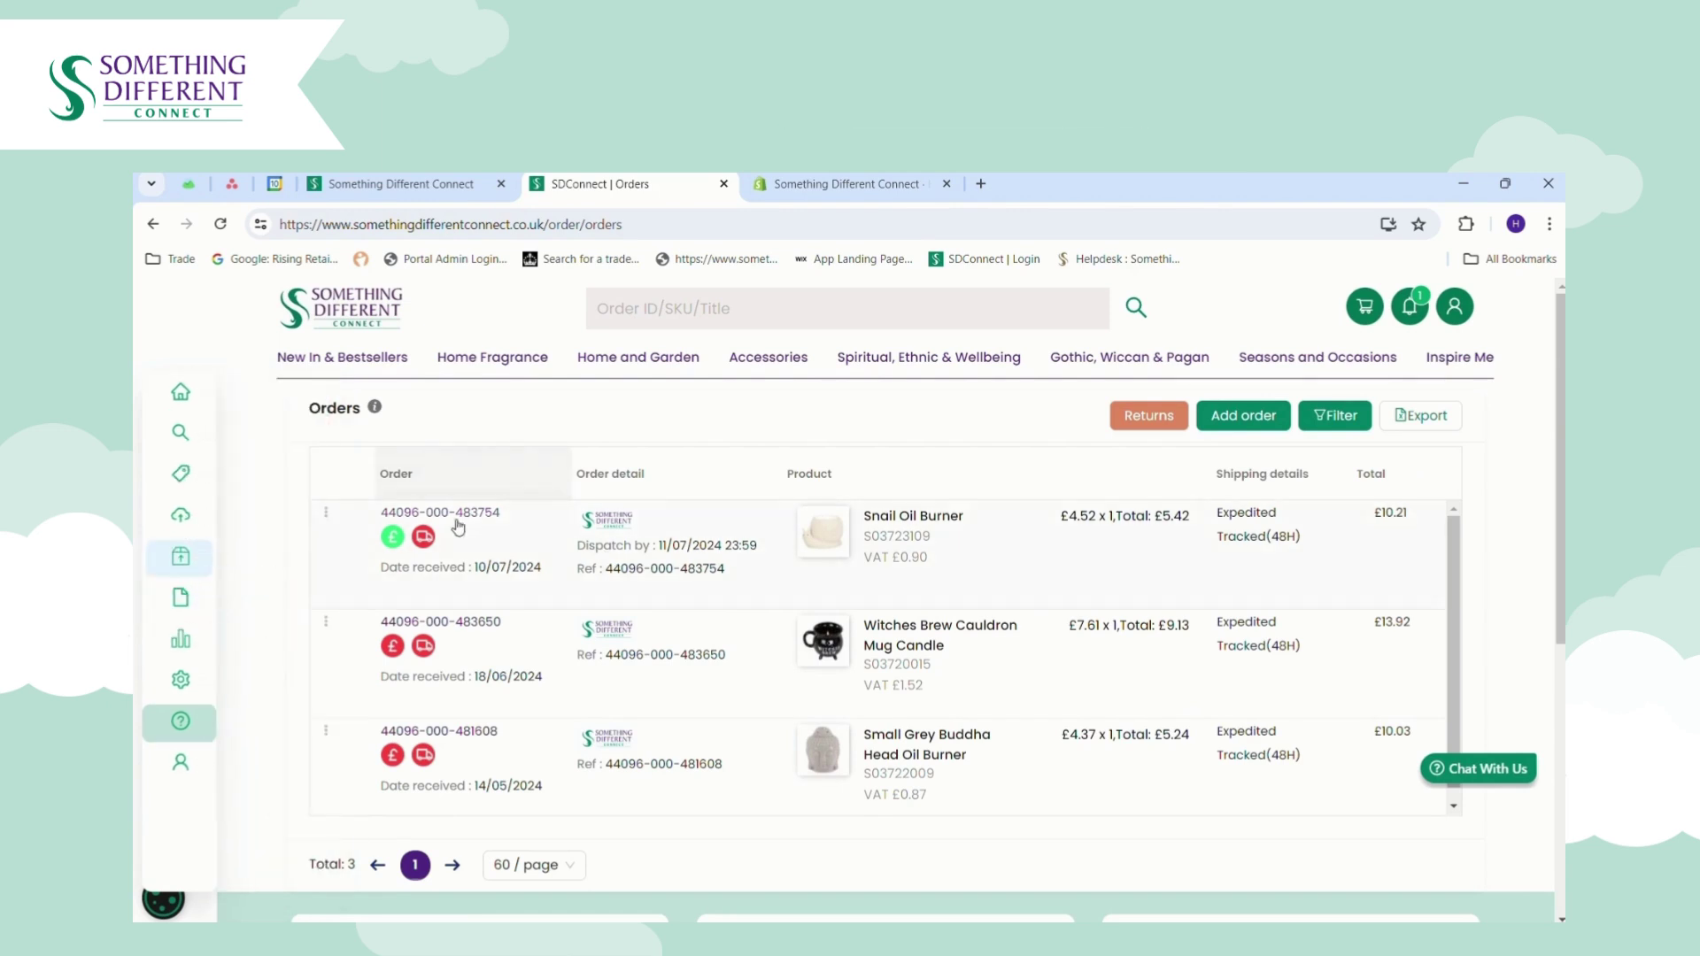
mouse_move(394, 542)
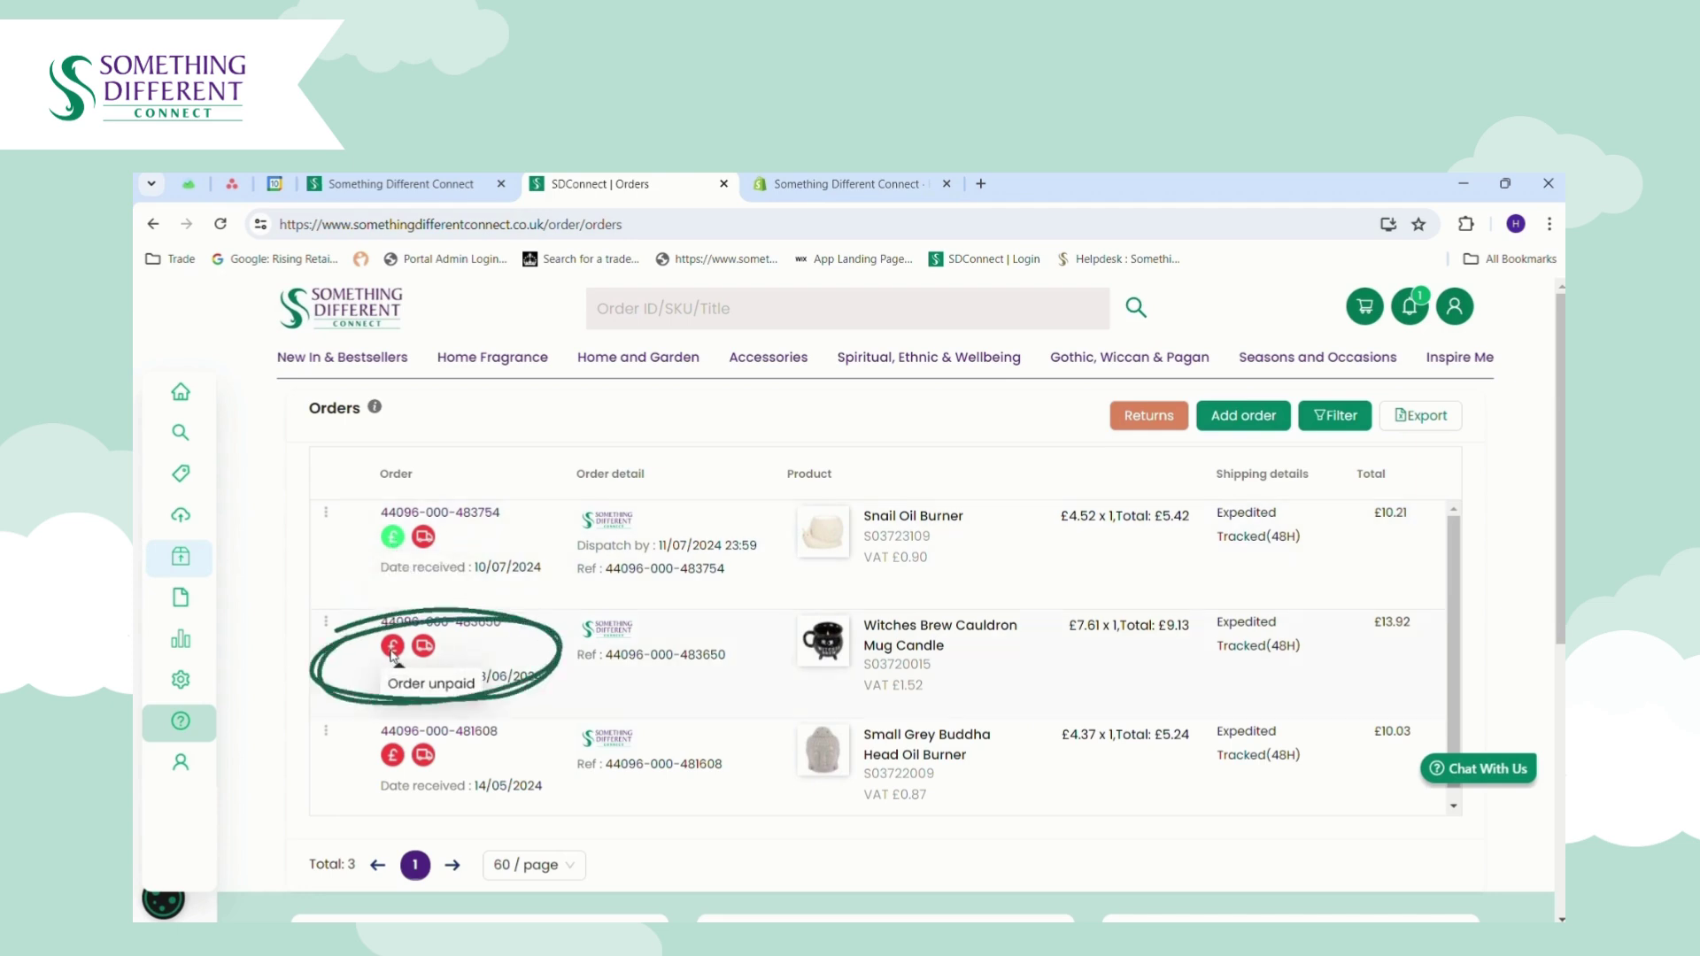
left_click(327, 623)
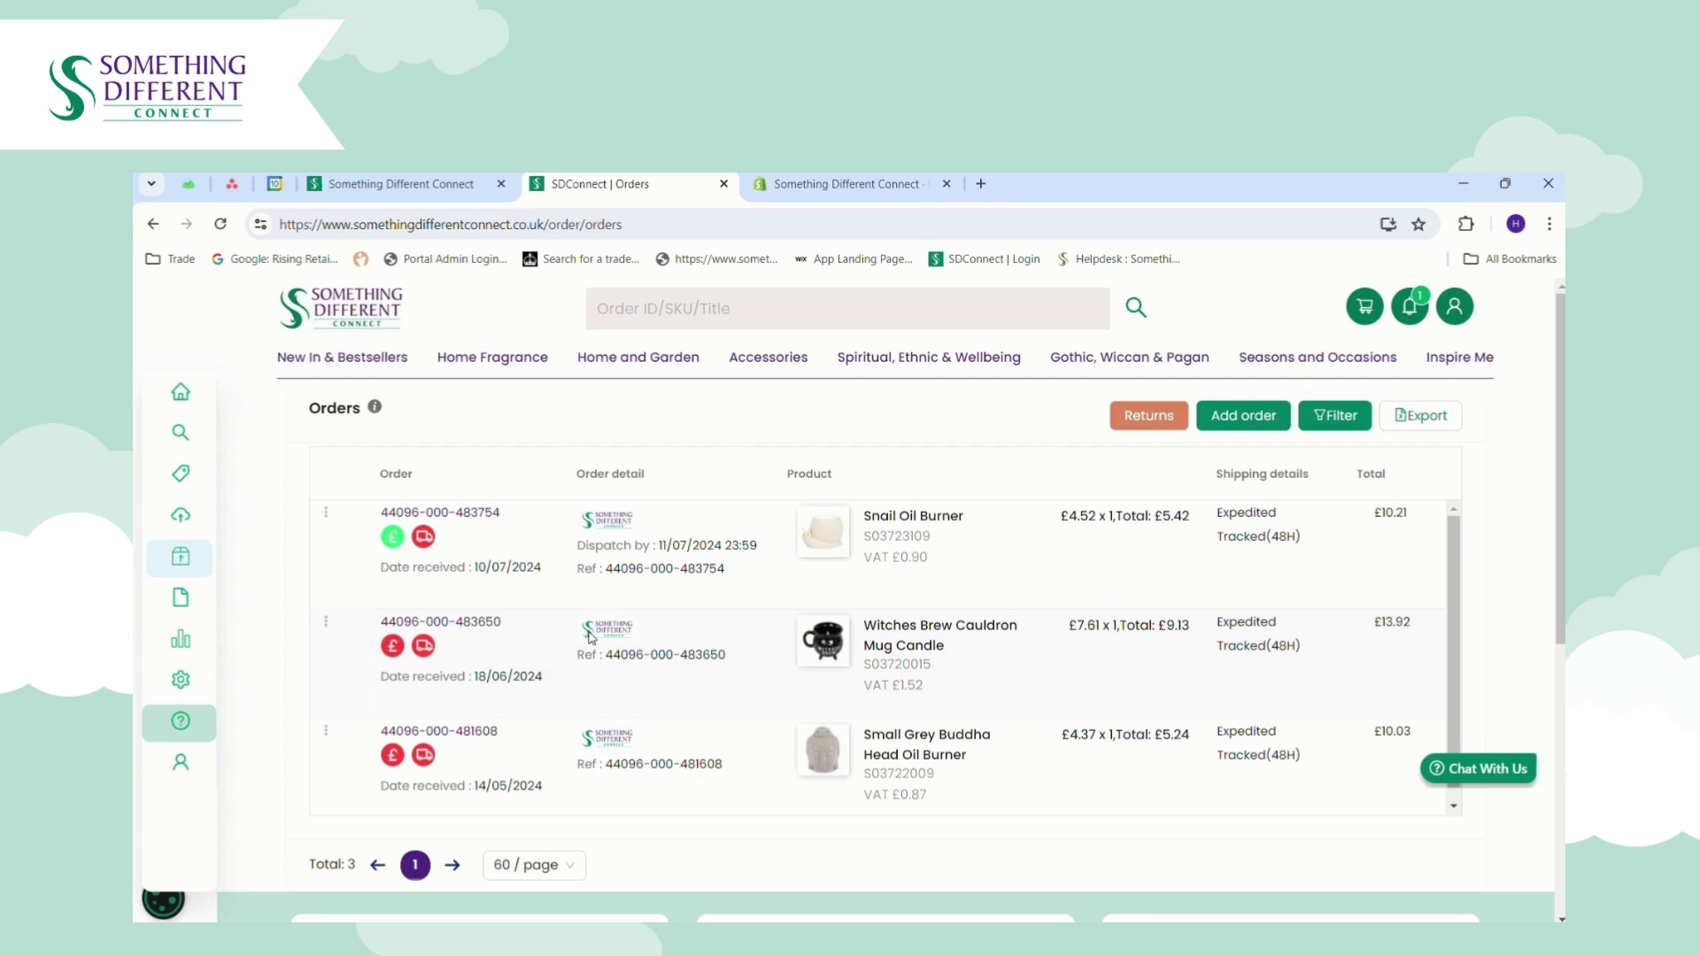
key("alt")
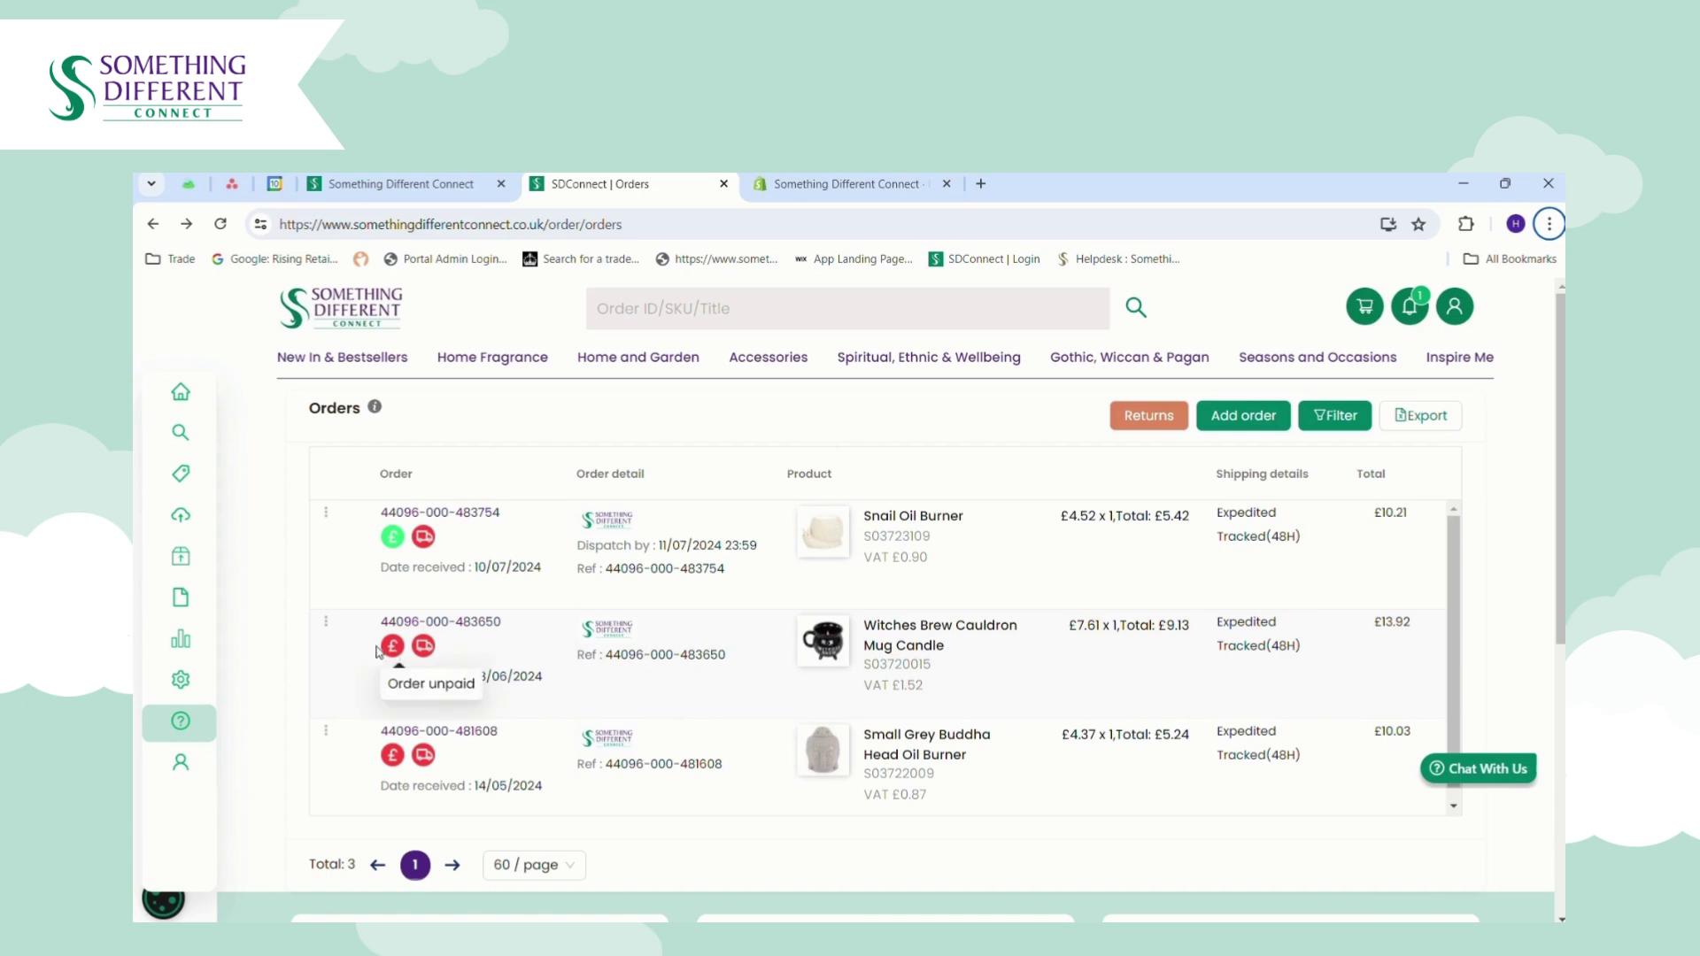
mouse_move(386, 650)
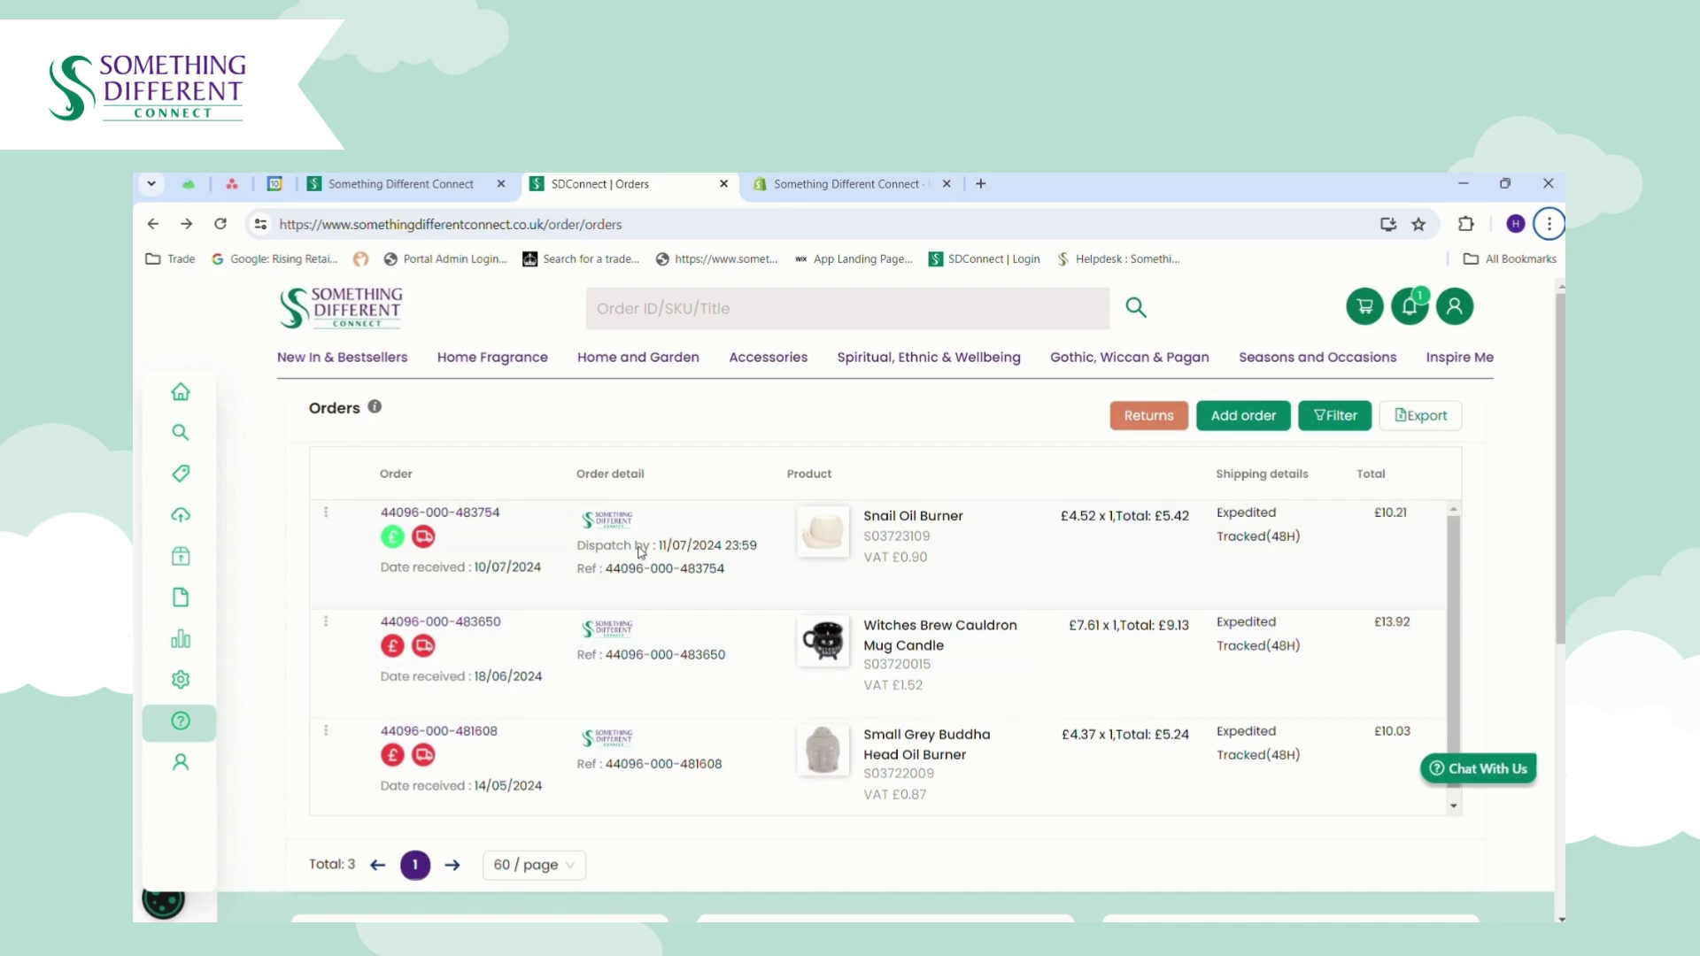
left_click(1147, 423)
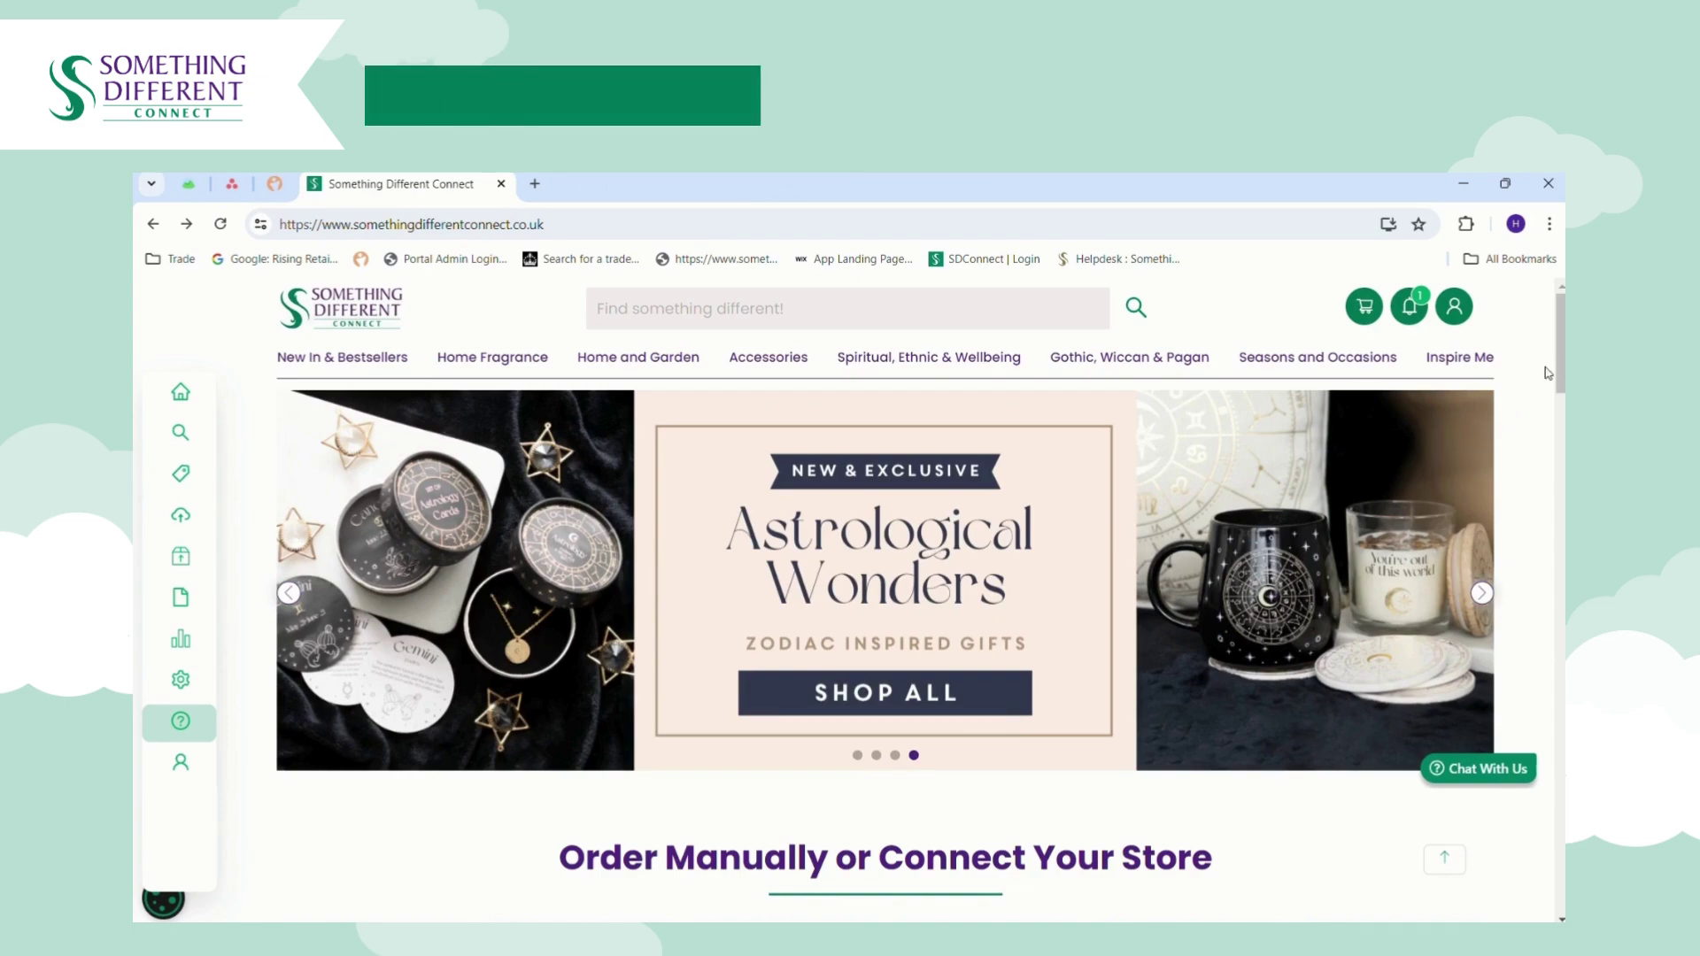
Scroll the homepage to the footer showing Help Center, FAQs, Delivery Information, Returns Policy and Contact Us.
scroll(1562, 365, "down", 1)
left_click_drag(1562, 364, 1562, 872)
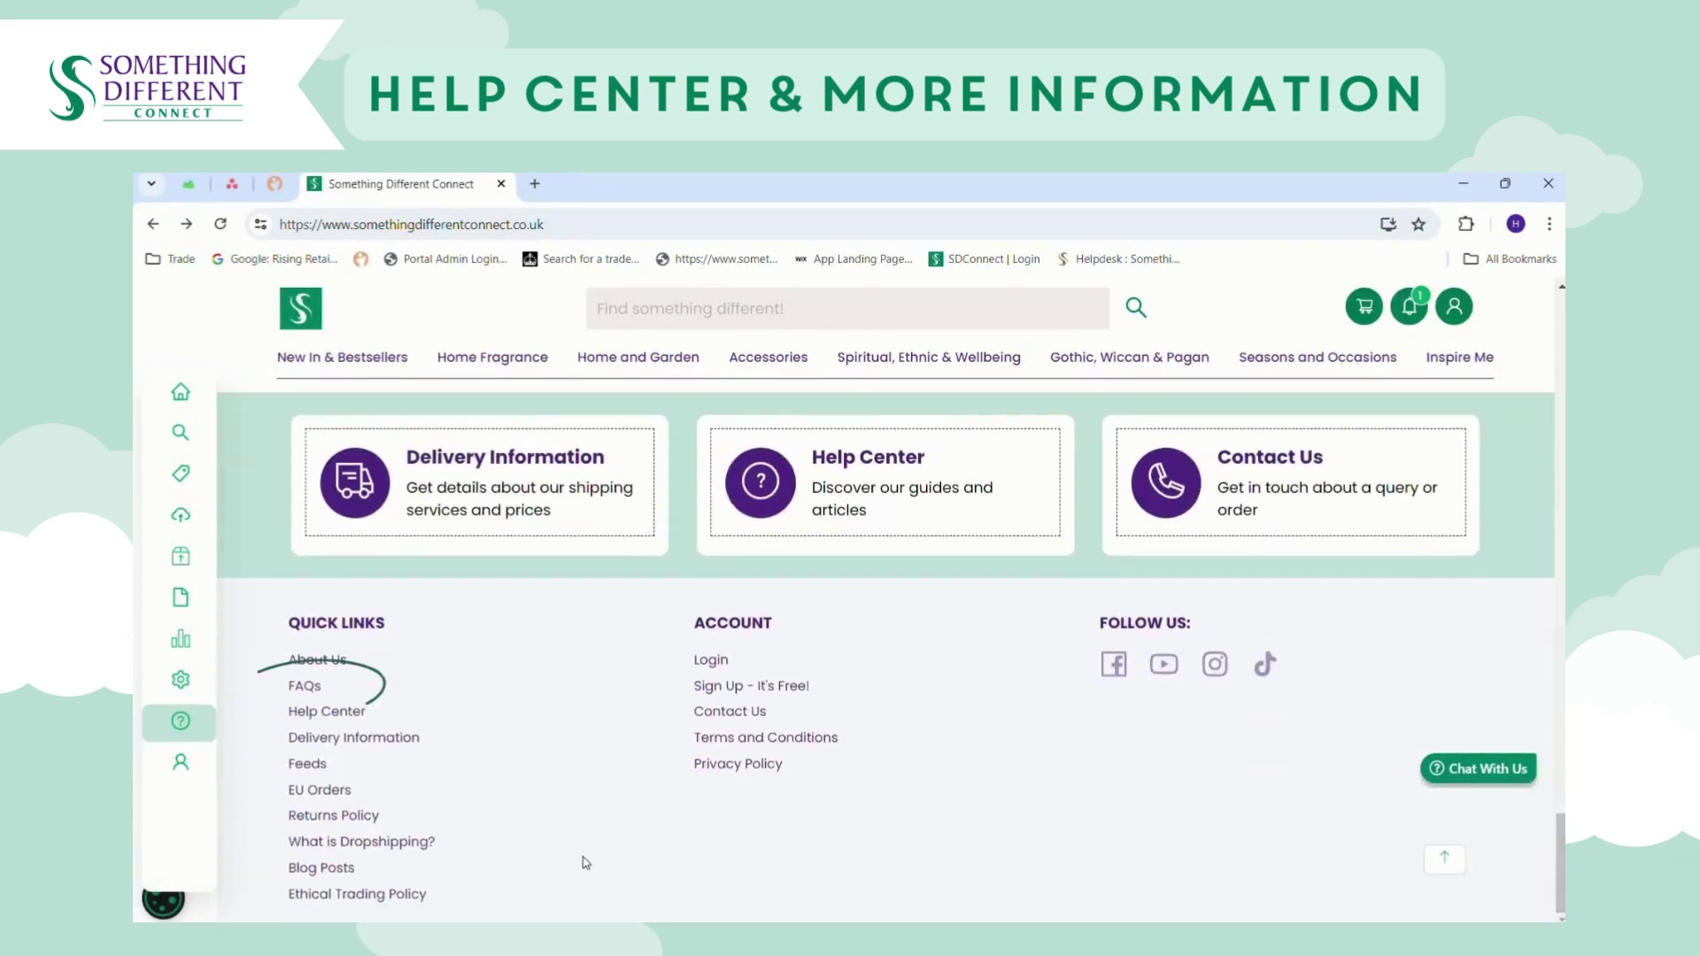